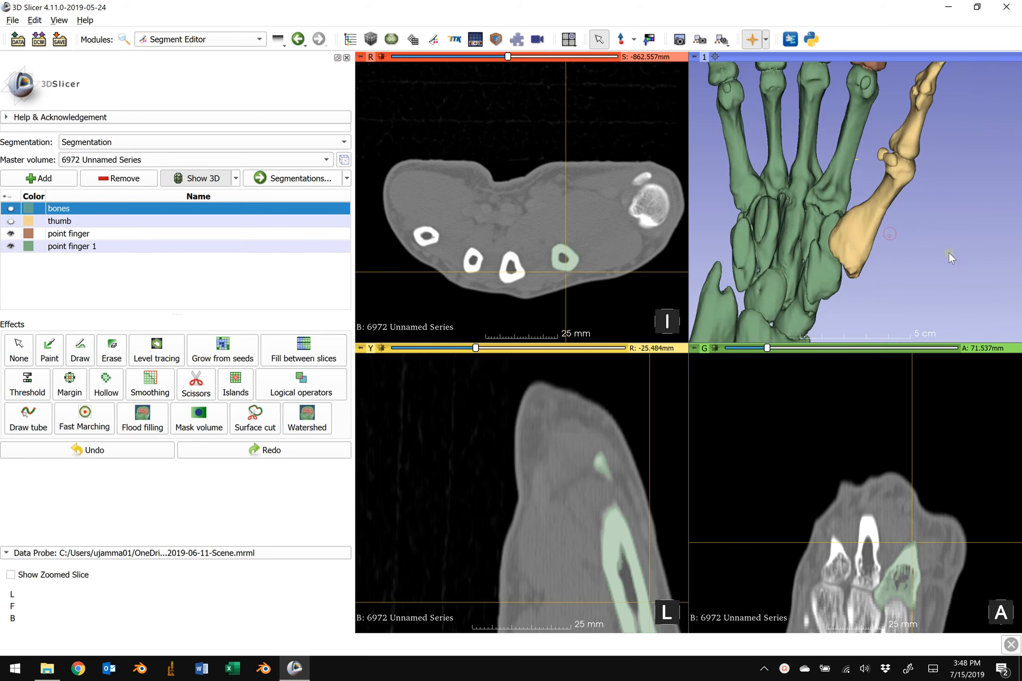
Step: Hide the Segmentation-models folder in the Models module, enlarge its node list, and return to the Segment Editor
left_click_drag(818, 191, 817, 281)
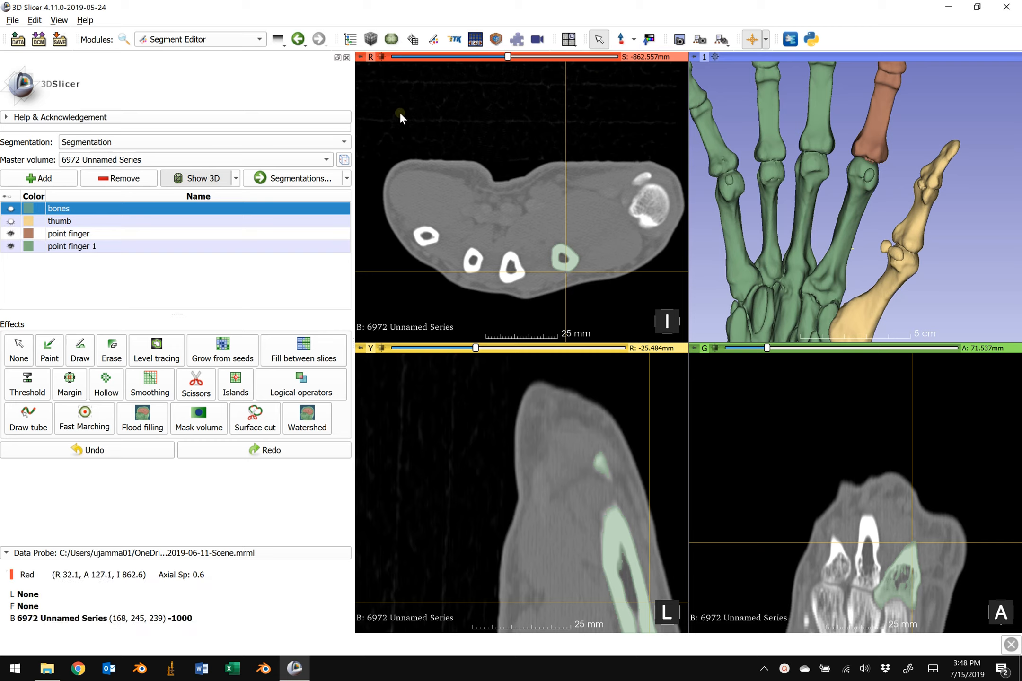
left_click(391, 40)
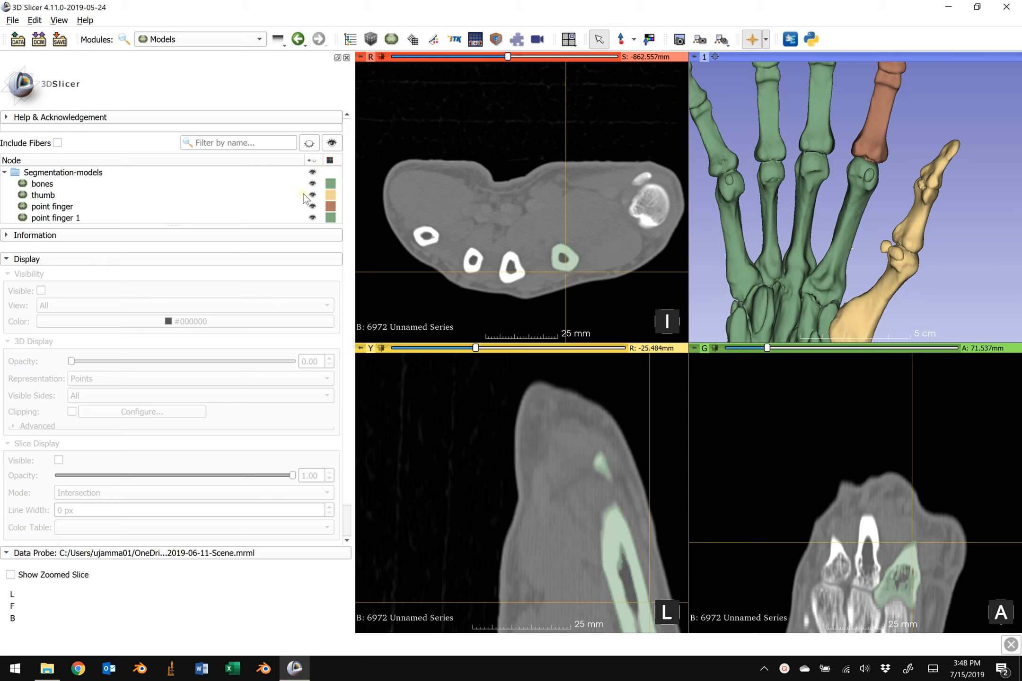
left_click(312, 174)
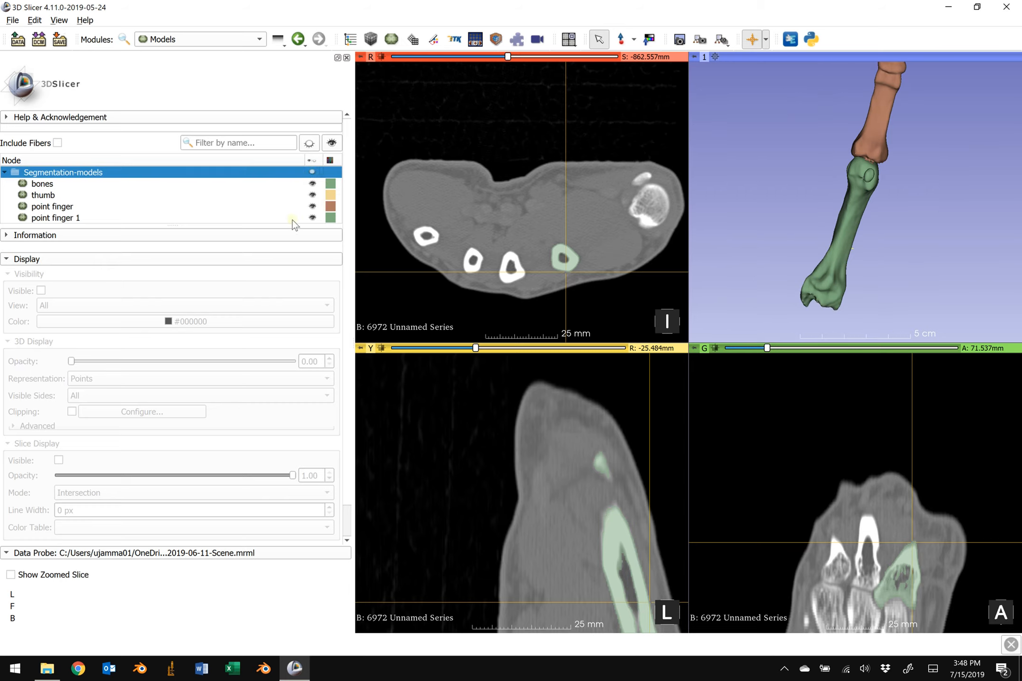
left_click_drag(177, 226, 177, 249)
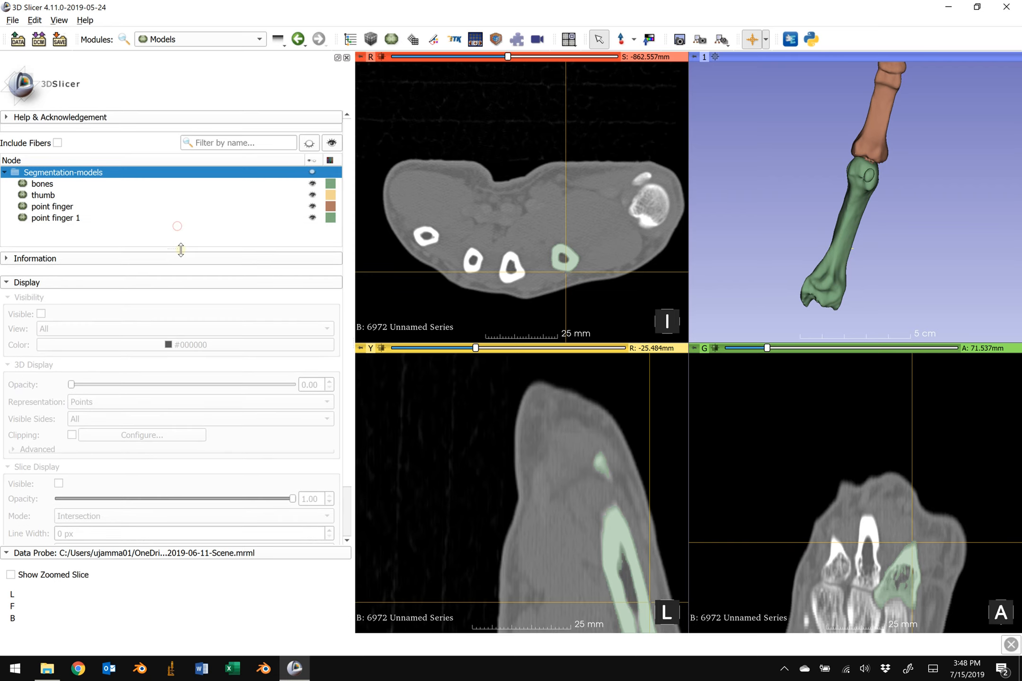
left_click(433, 40)
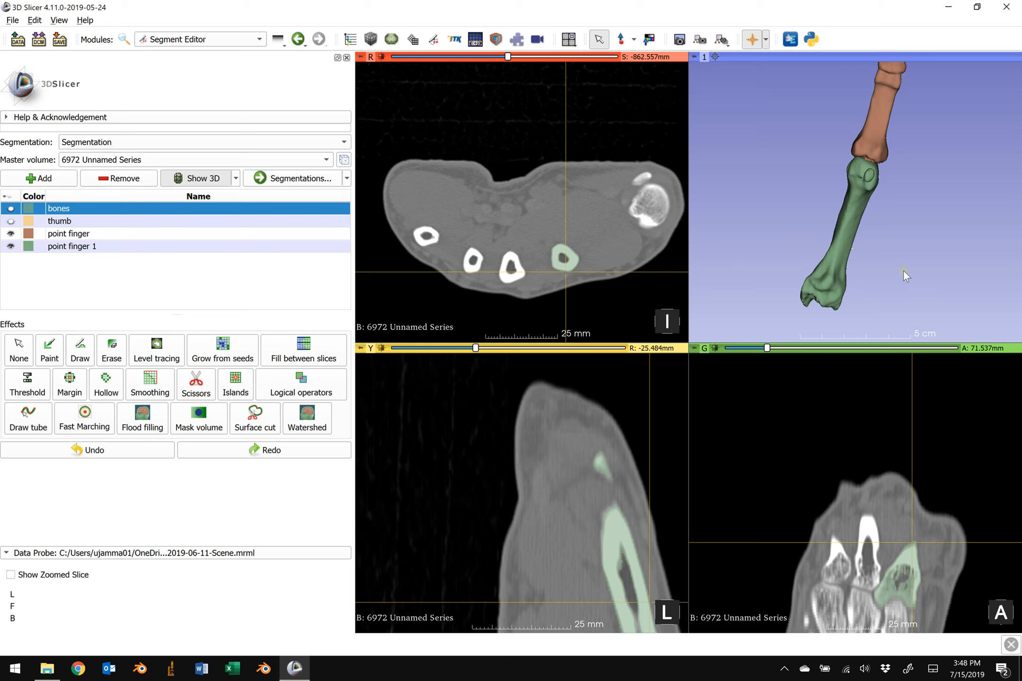
Step: Examine the base of the point finger 1 bone in 3D, locating its notched joint surface in the slices with the crosshair
left_click_drag(893, 262, 840, 270)
scroll(850, 293, "up", 4)
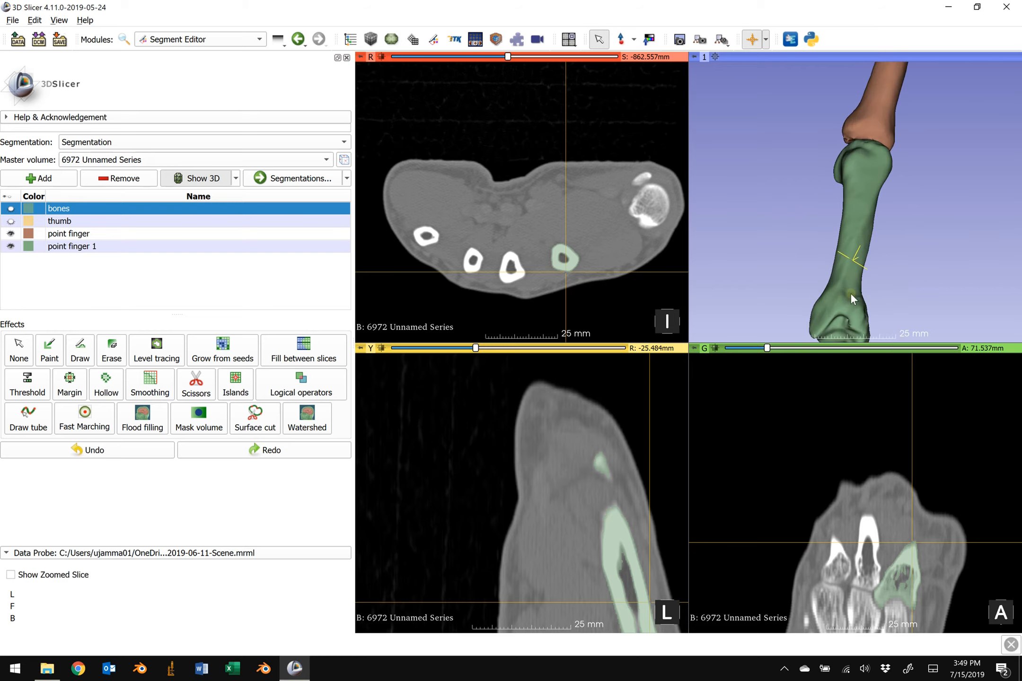
key("shift")
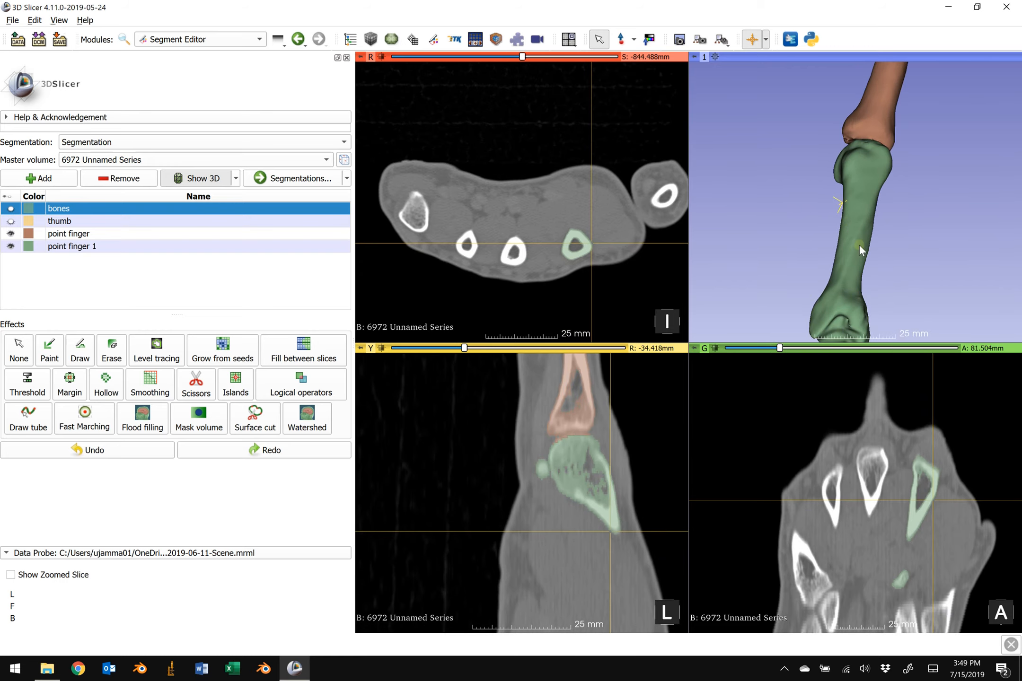
left_click_drag(884, 297, 856, 275, "shift")
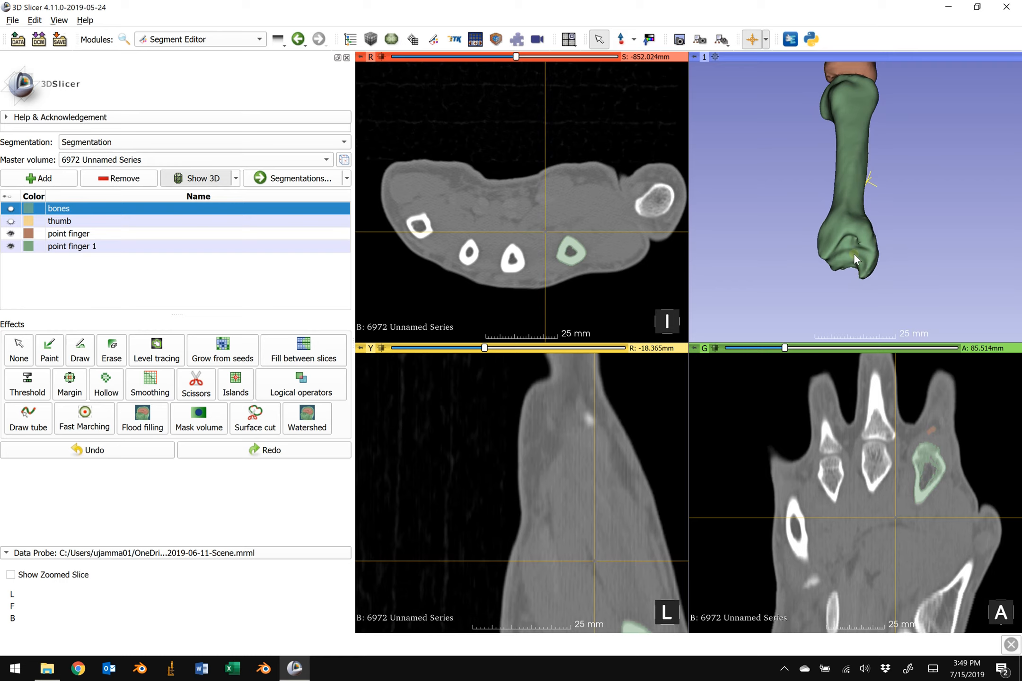
key("shift")
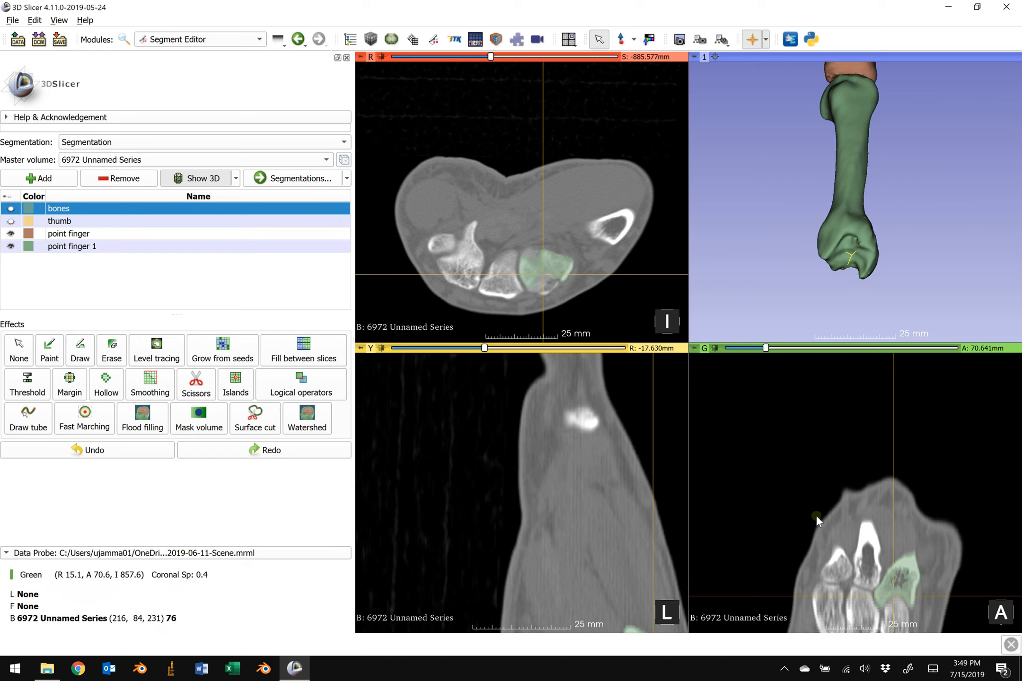
key("shift")
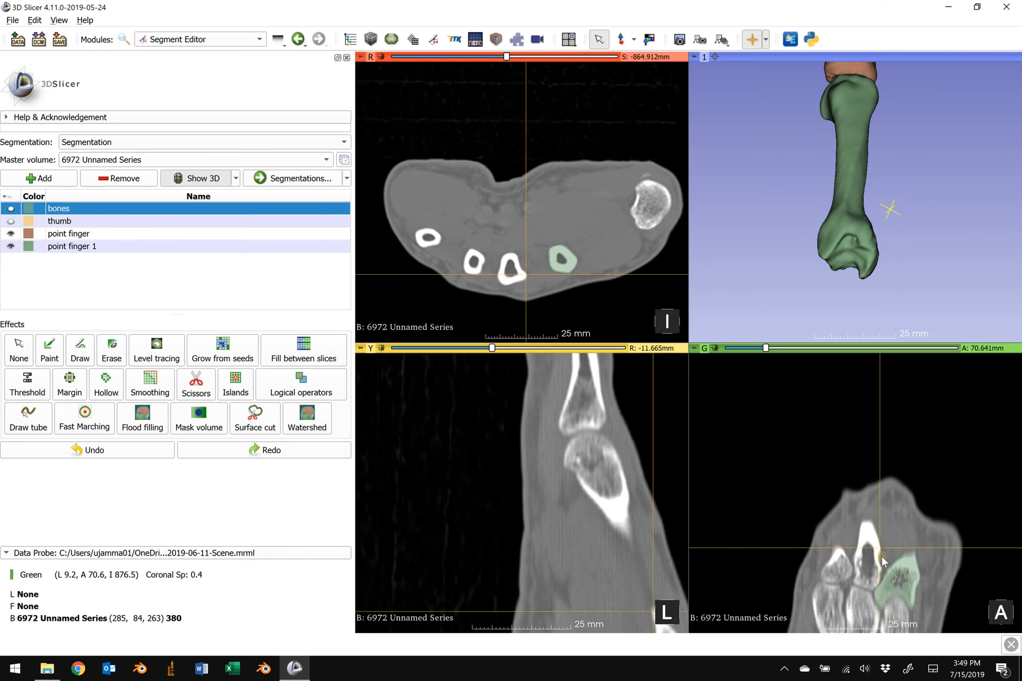
key("shift")
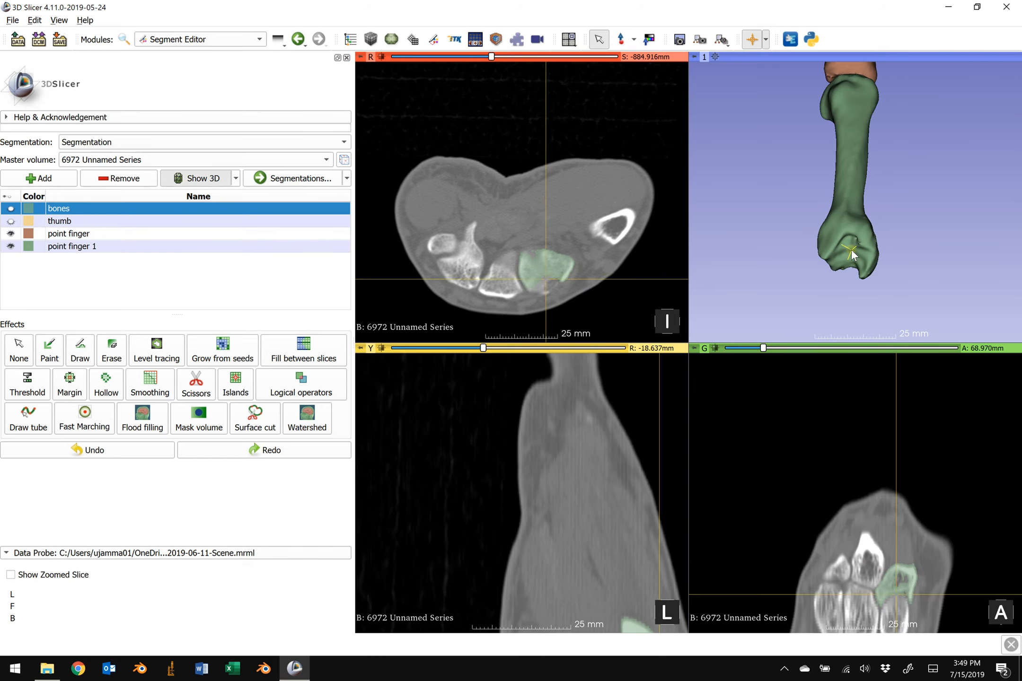
key("shift")
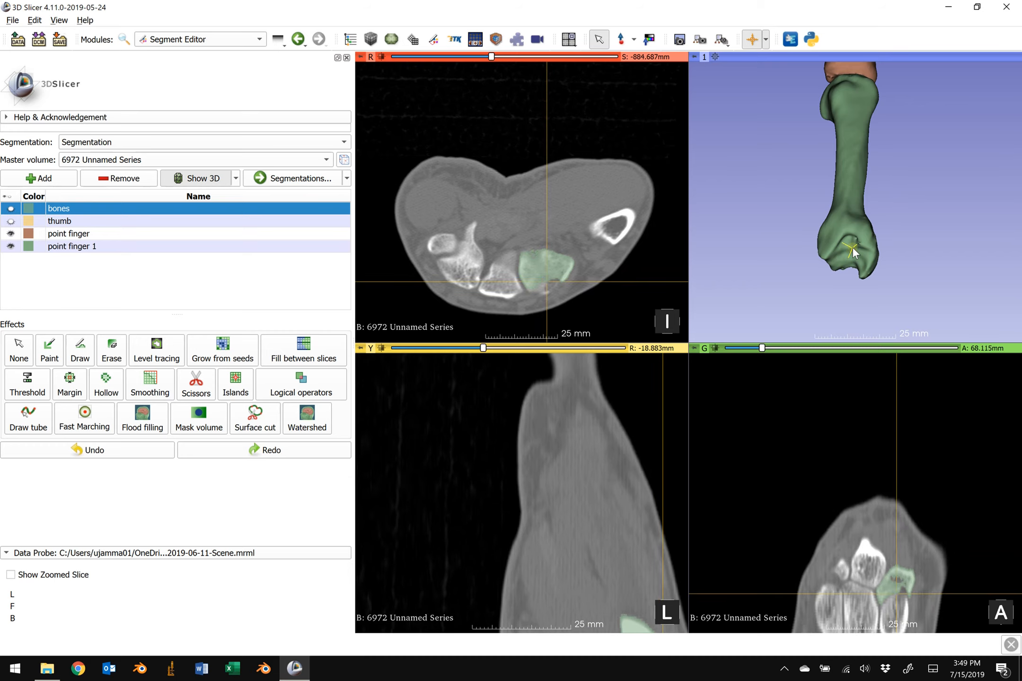
key("shift")
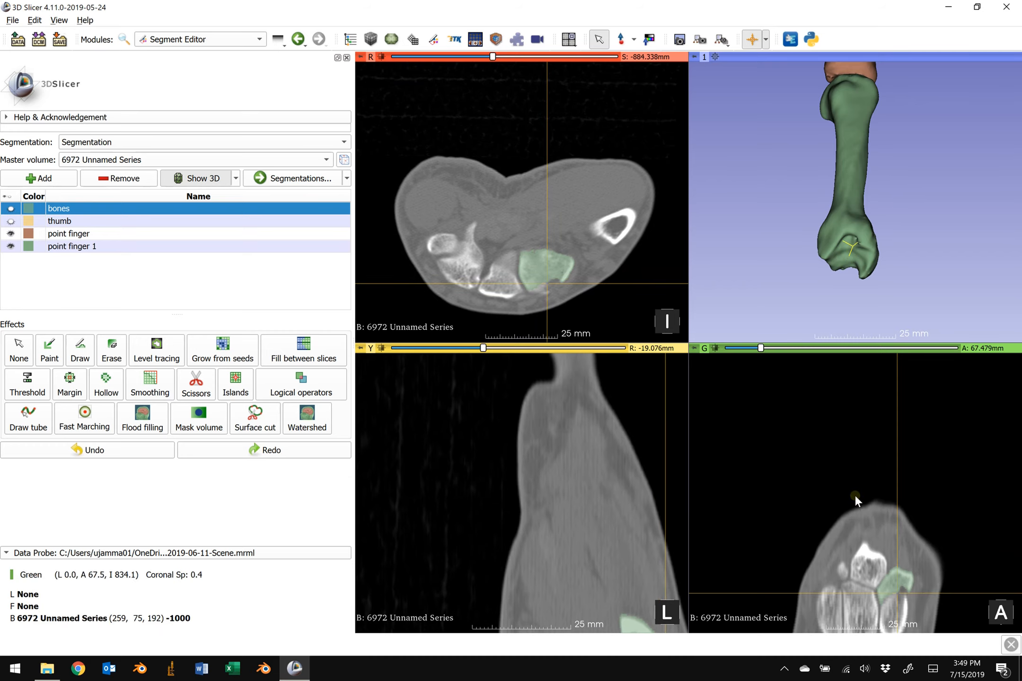
Step: Examine the boundary between the point finger 1 base and the adjoining wrist bones in the sagittal, axial and coronal slices
middle_click_drag(855, 492, 846, 425)
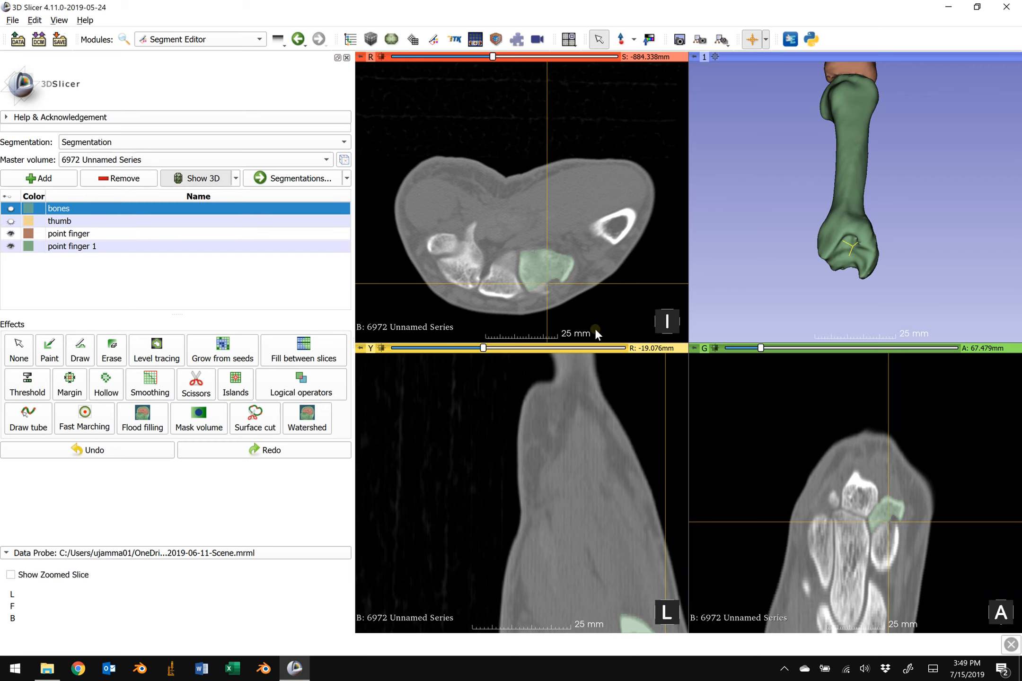
middle_click_drag(604, 530, 540, 418)
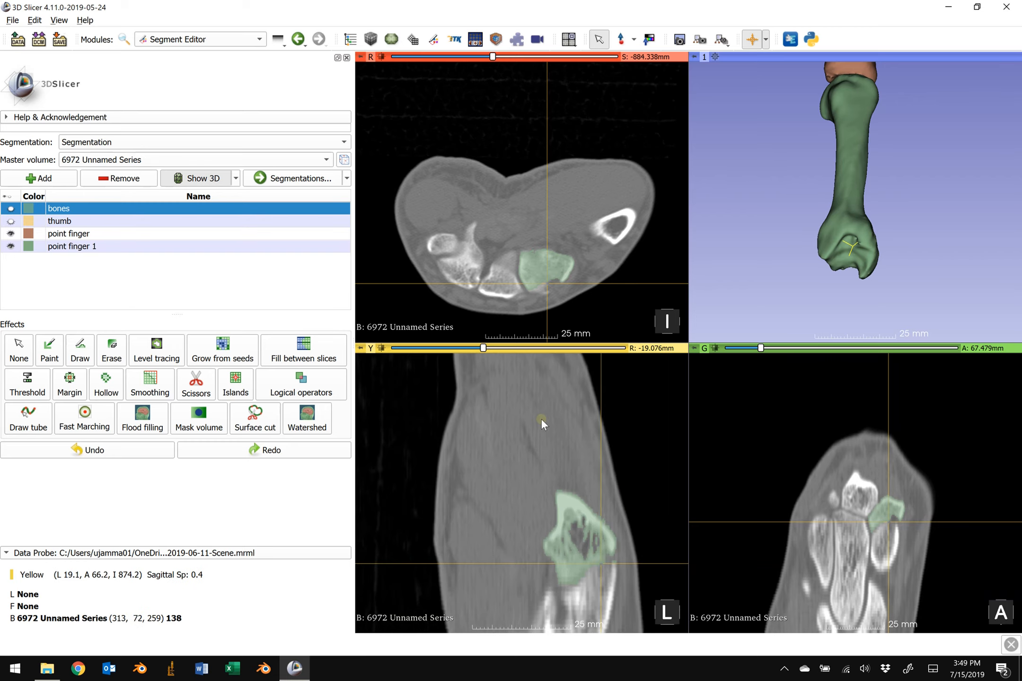
middle_click_drag(559, 507, 558, 480)
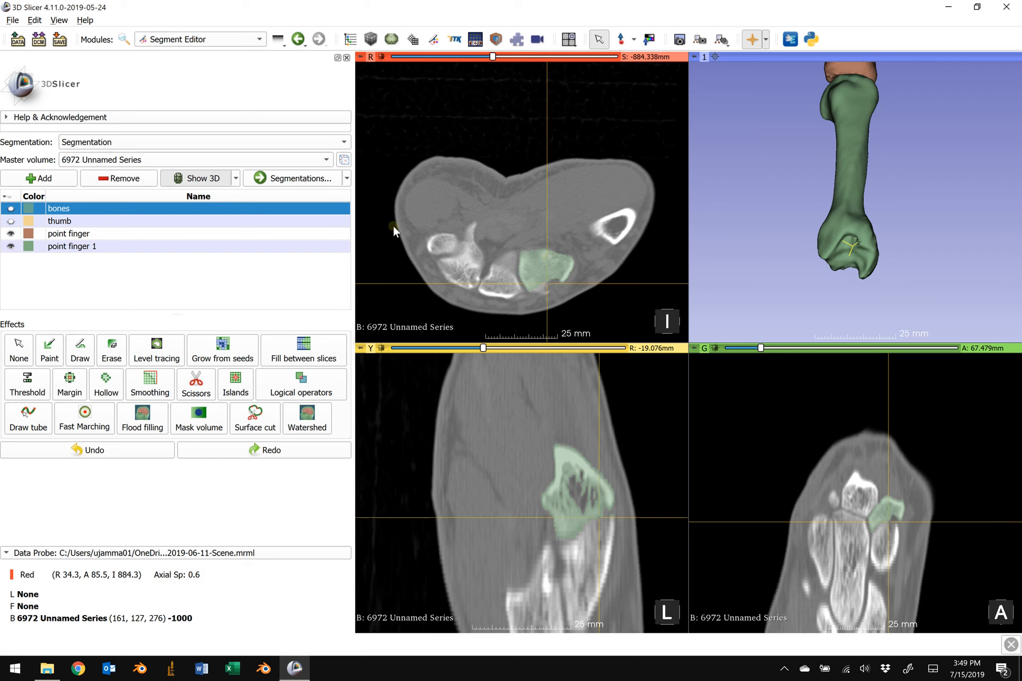
scroll(561, 263, "down", 4)
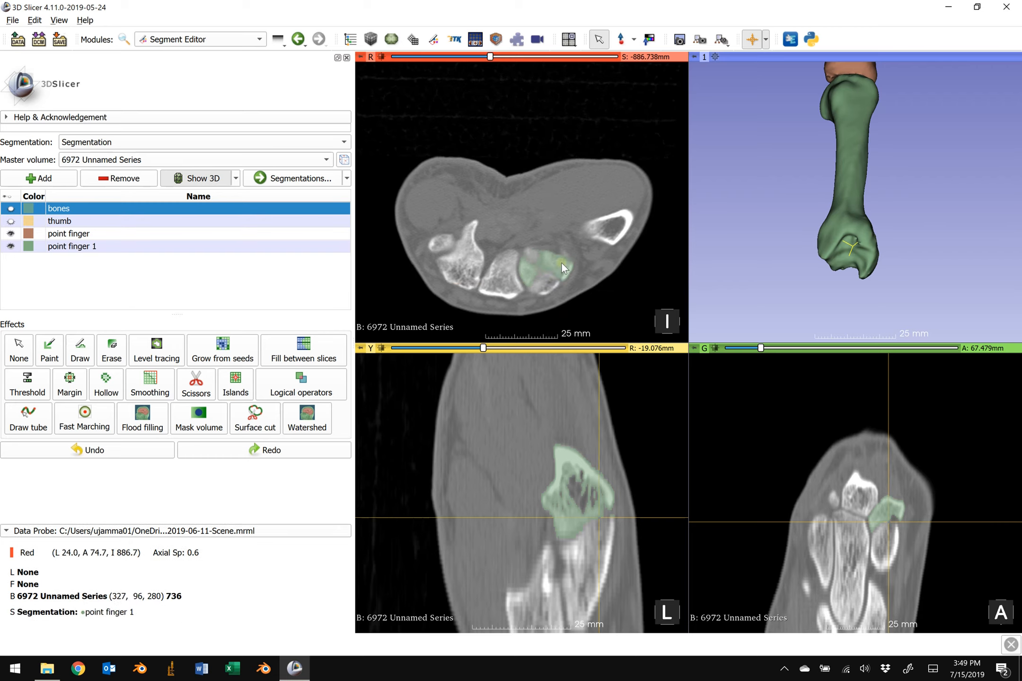
scroll(561, 263, "down", 1)
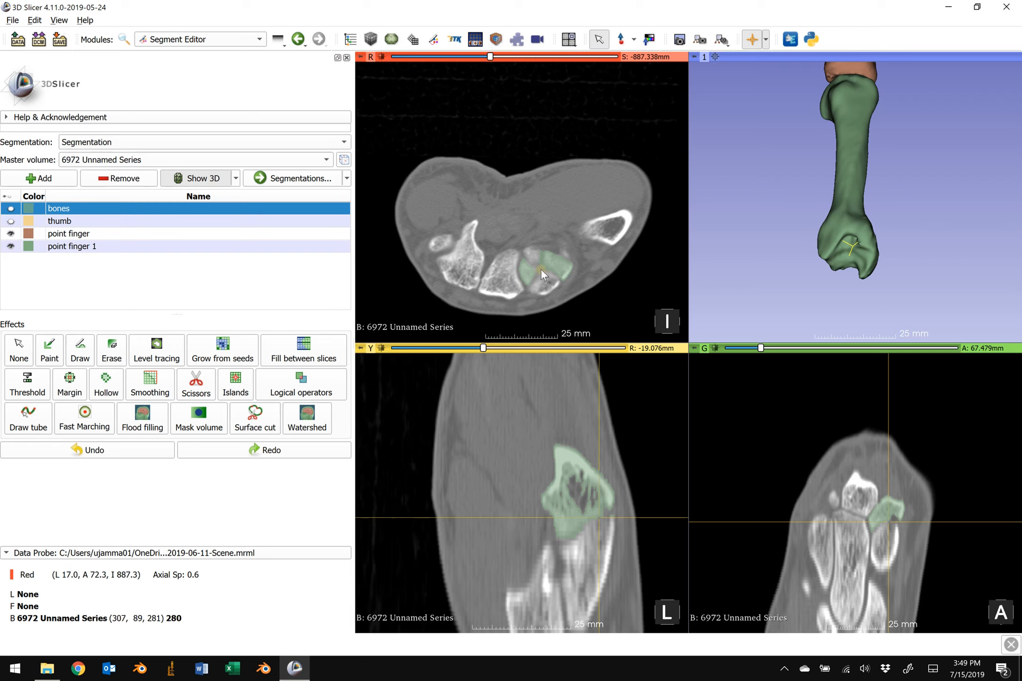
key("shift")
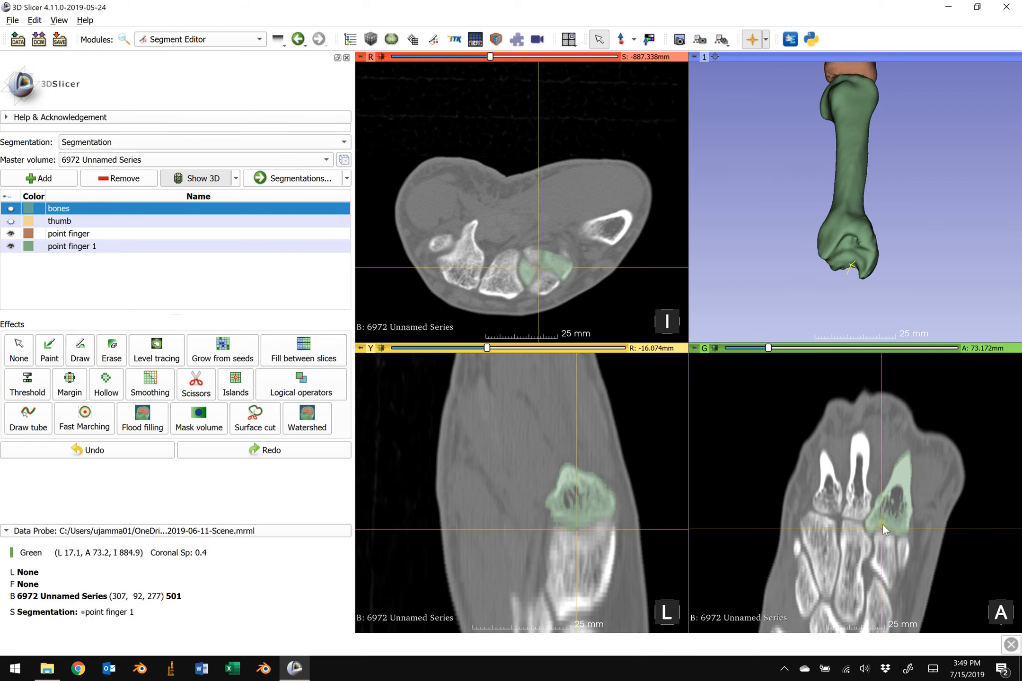
right_click_drag(928, 568, 946, 586)
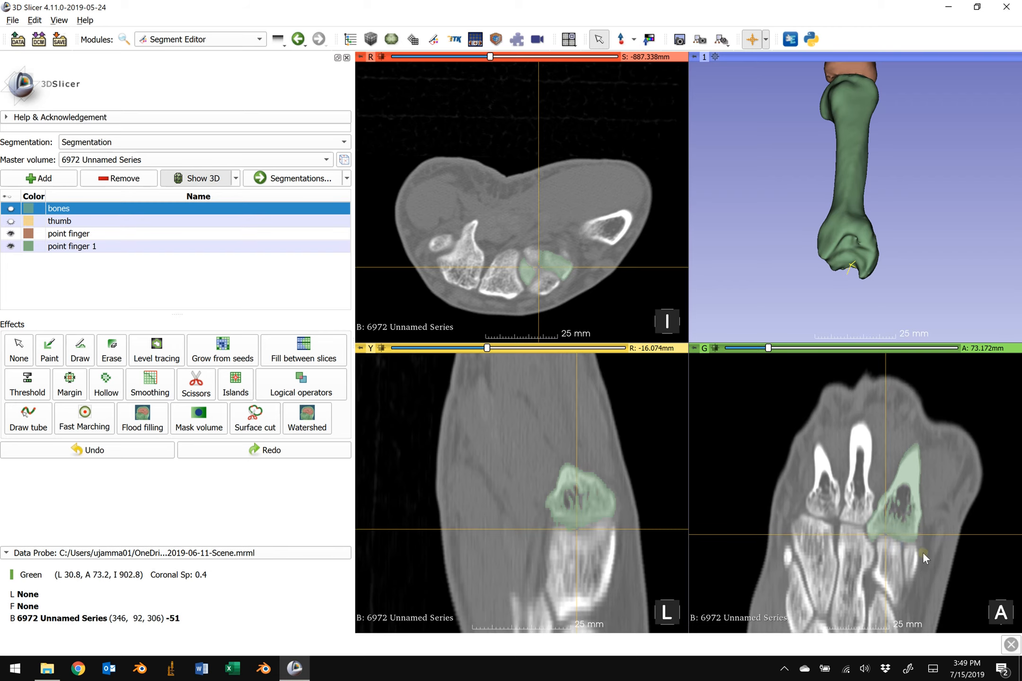
middle_click_drag(923, 551, 894, 499)
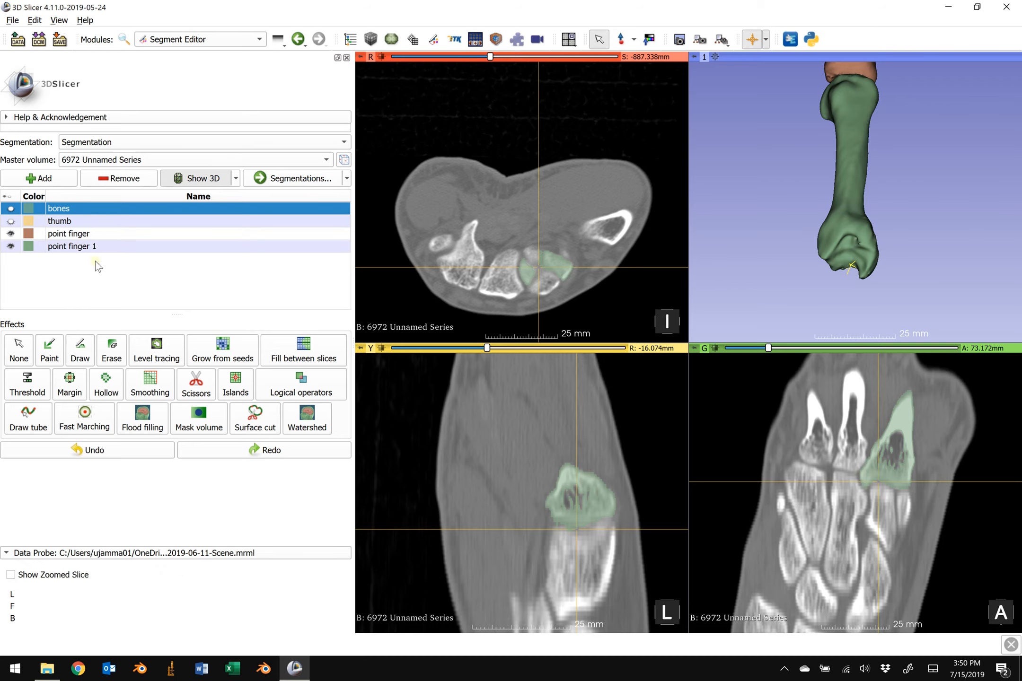
Step: Hide the point finger 1 and point finger segments and show the bones segment
left_click(10, 246)
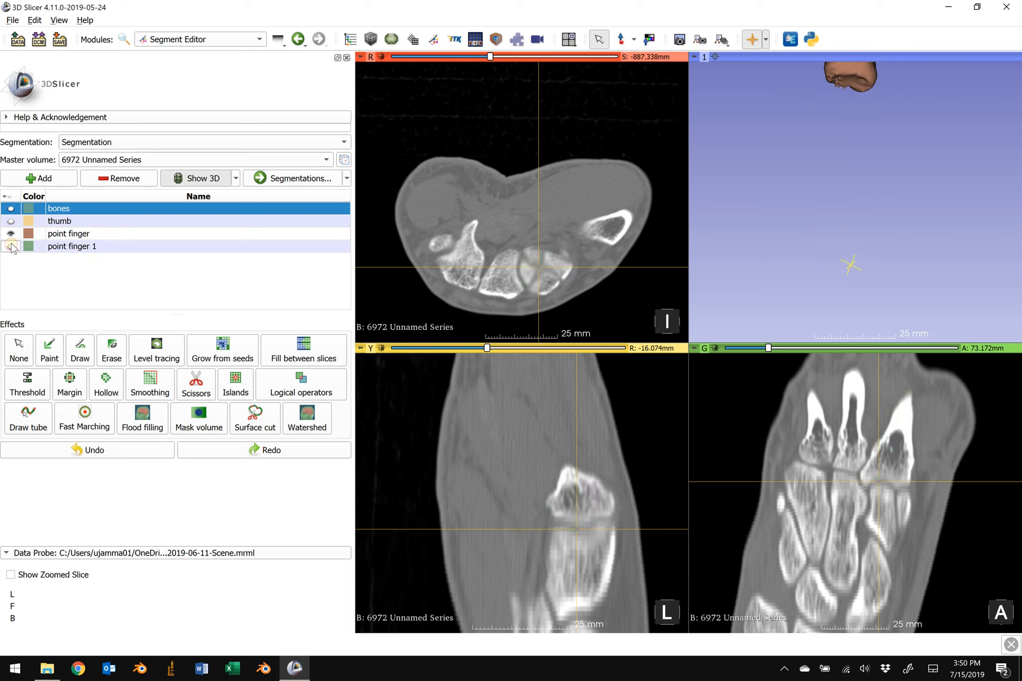
left_click(10, 233)
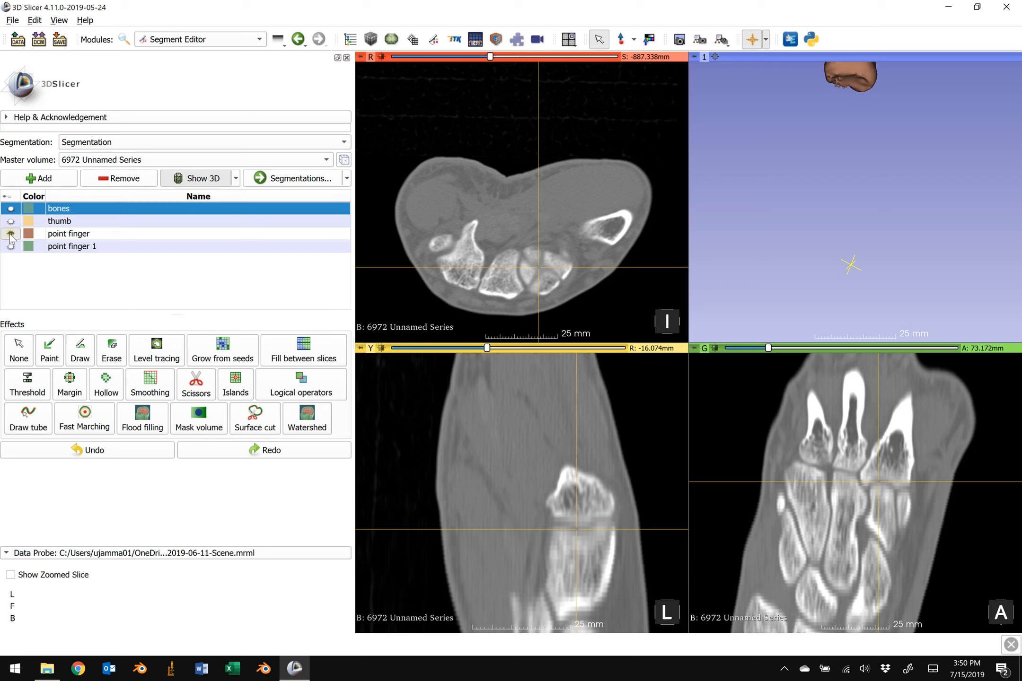
left_click(10, 209)
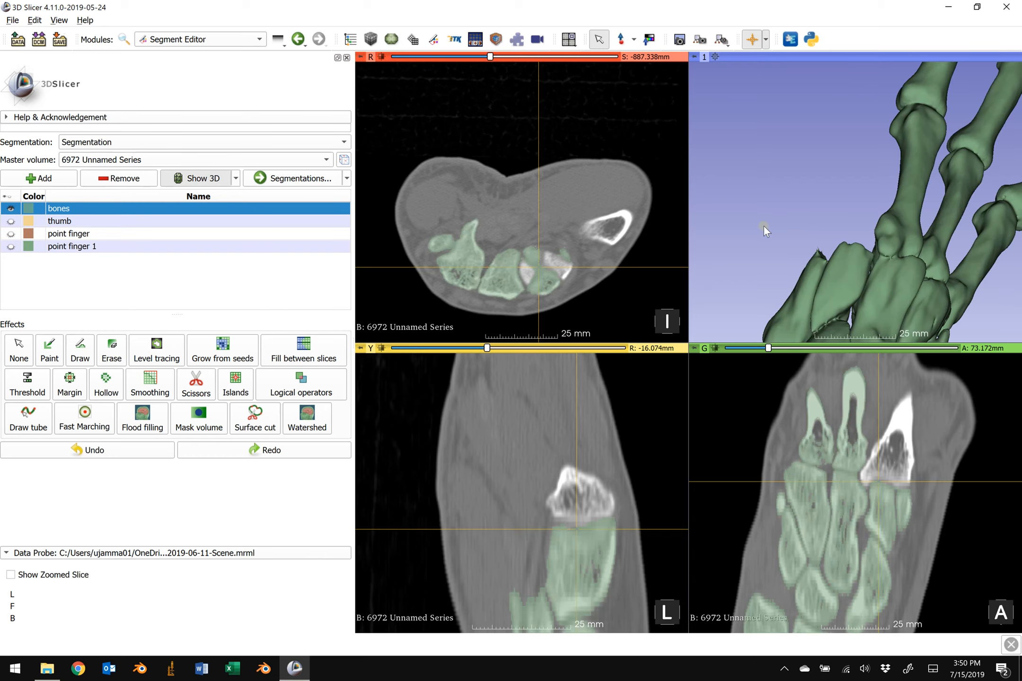
left_click_drag(849, 206, 899, 167)
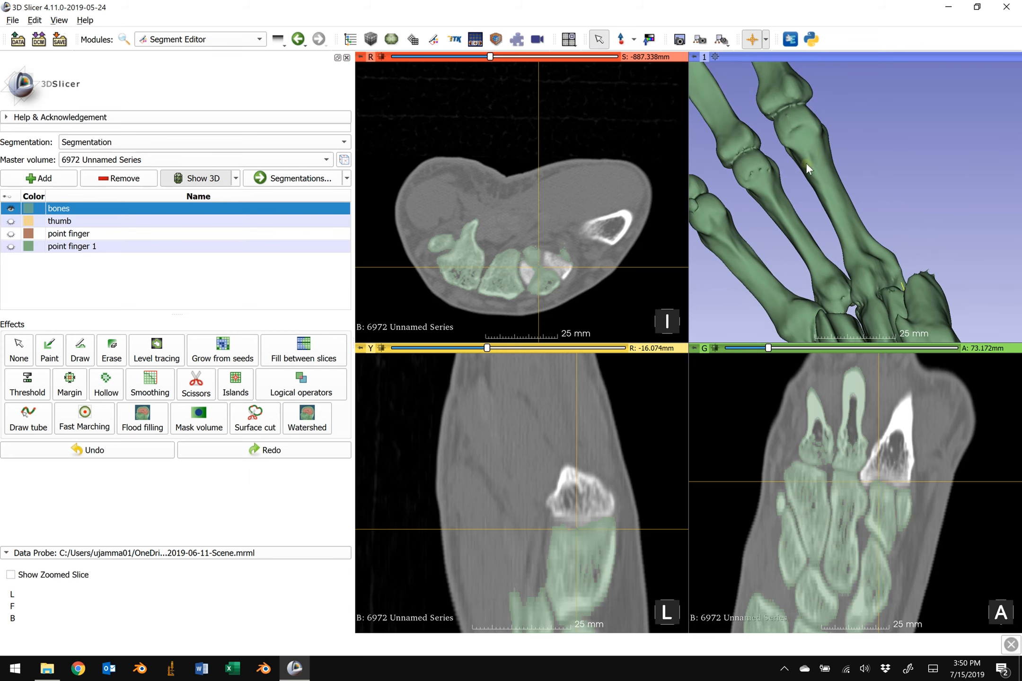
Step: Add a new segment to the segmentation and name it "middle finger"
left_click(46, 178)
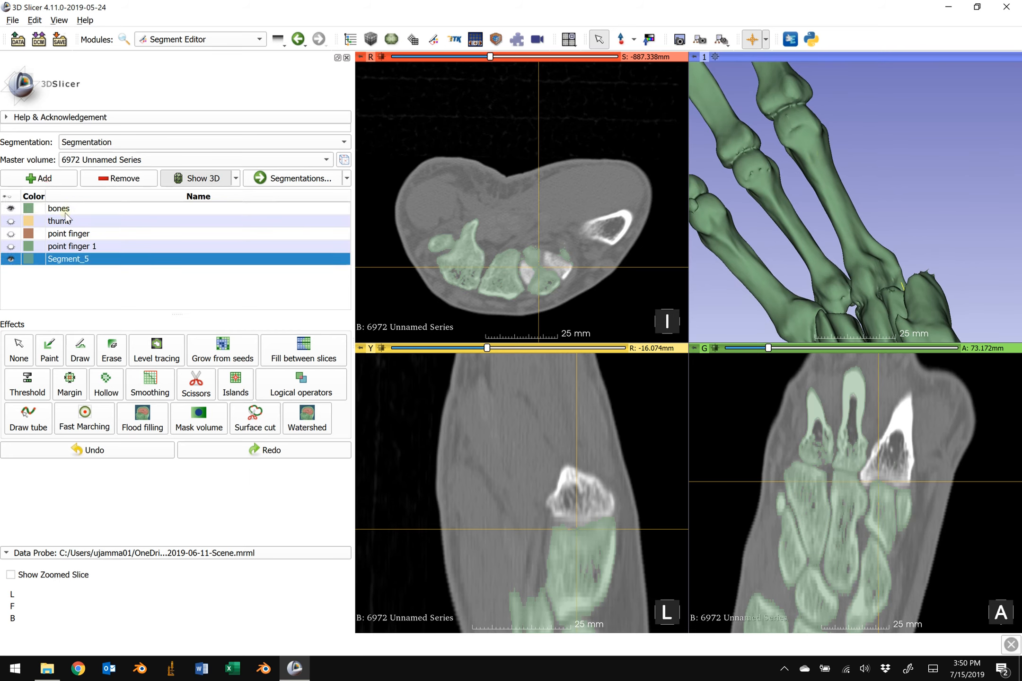
double_click(64, 261)
type("middle finger")
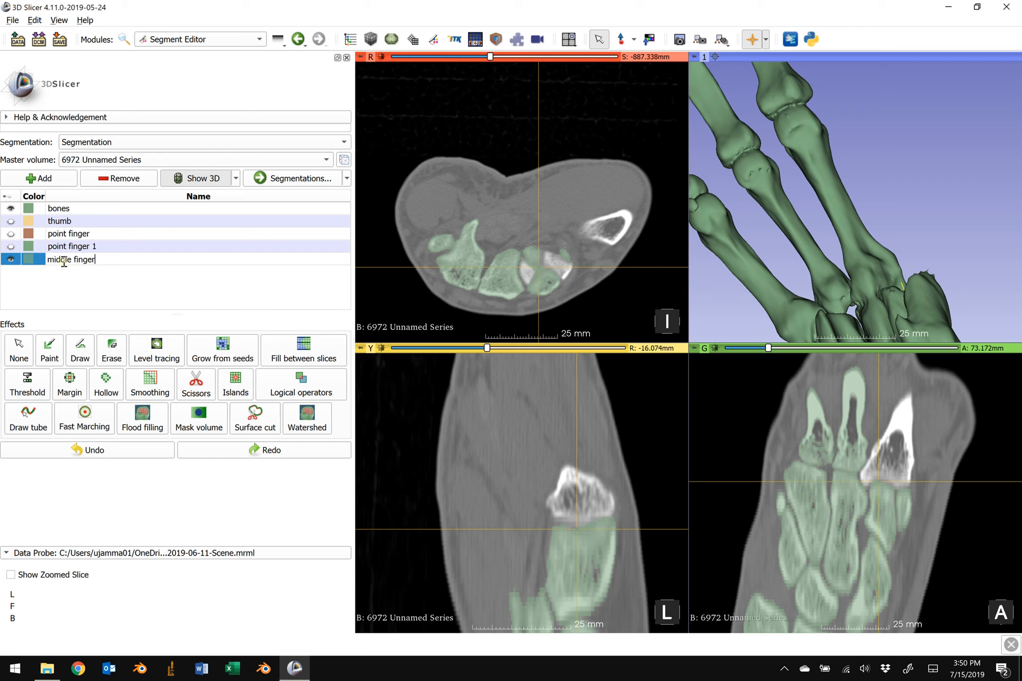
key("Return")
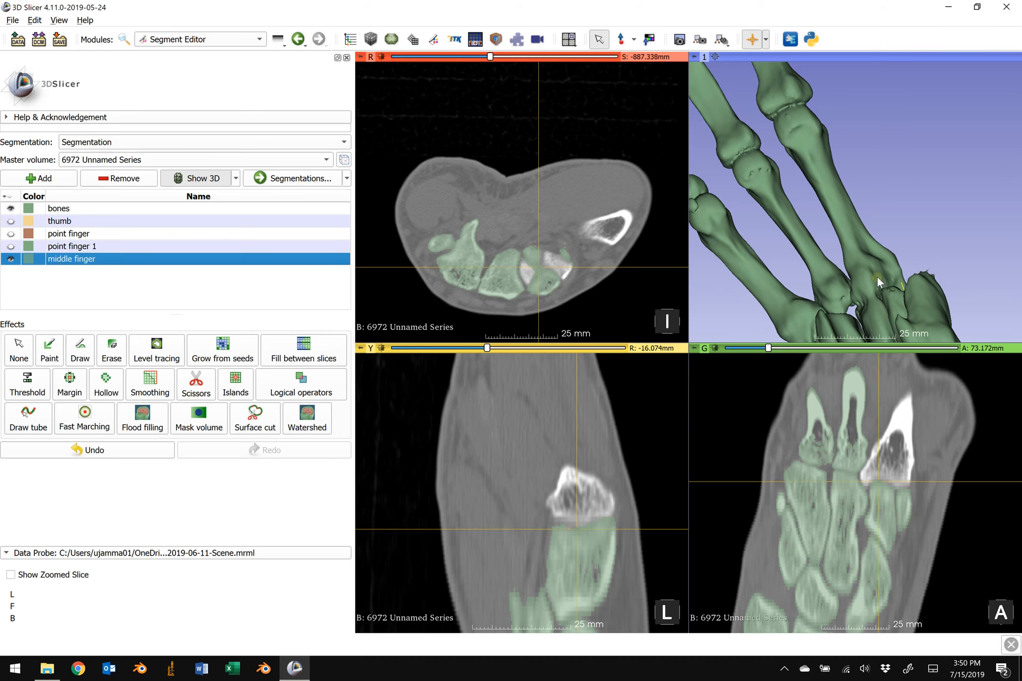
Step: Examine the base of the middle finger's metacarpal in 3D from several sides, locating it with the crosshair in the axial slice
key("shift")
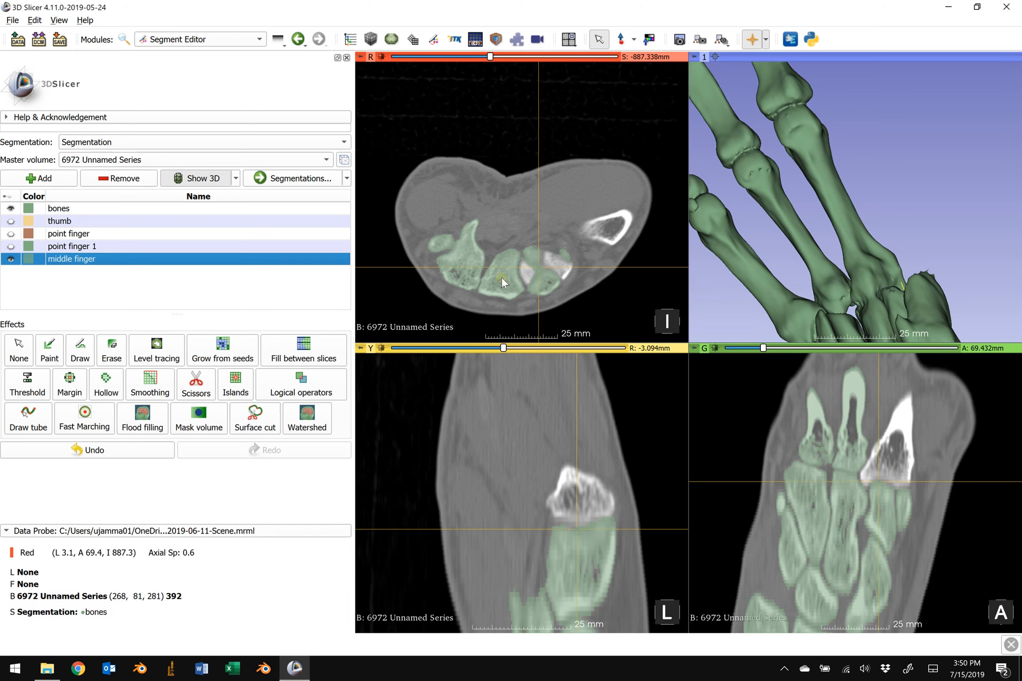
key("shift")
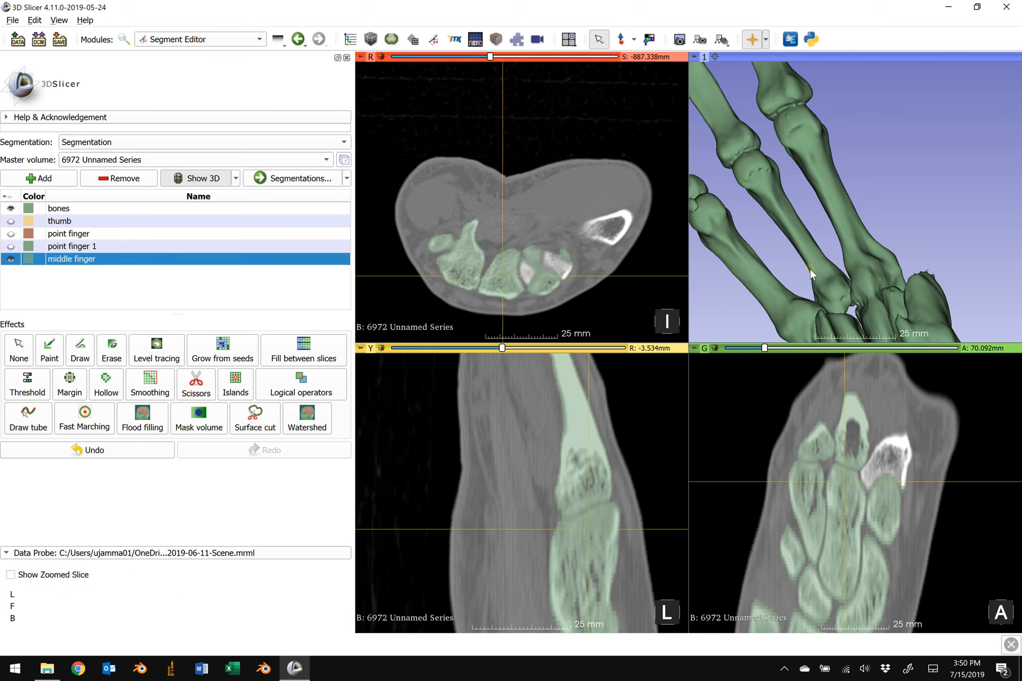
left_click_drag(810, 269, 707, 254)
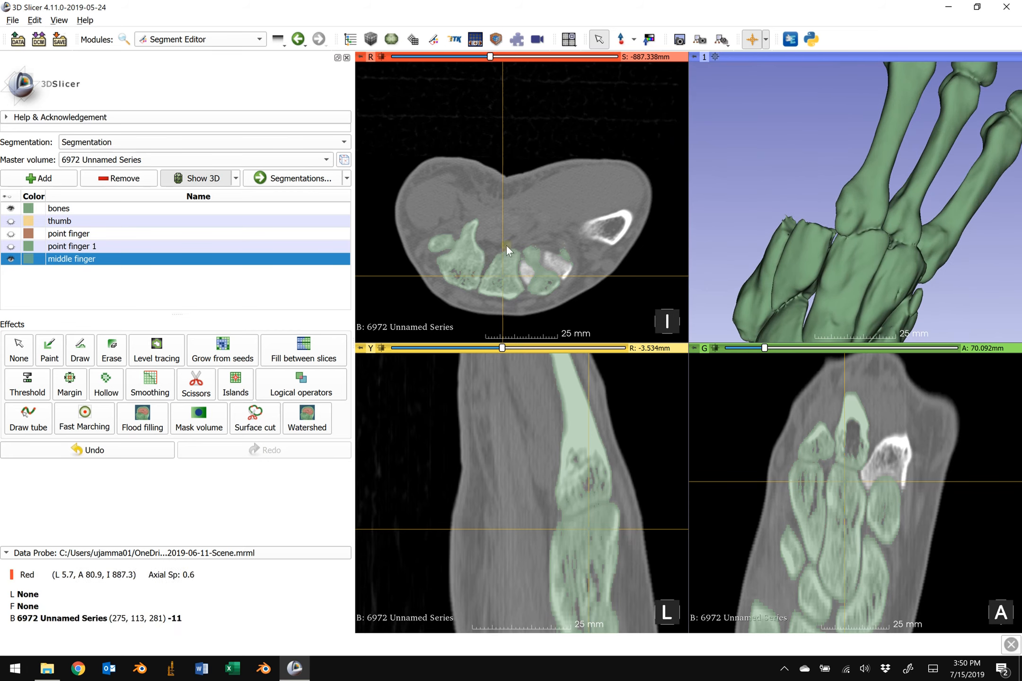
key("shift")
left_click_drag(725, 246, 934, 265)
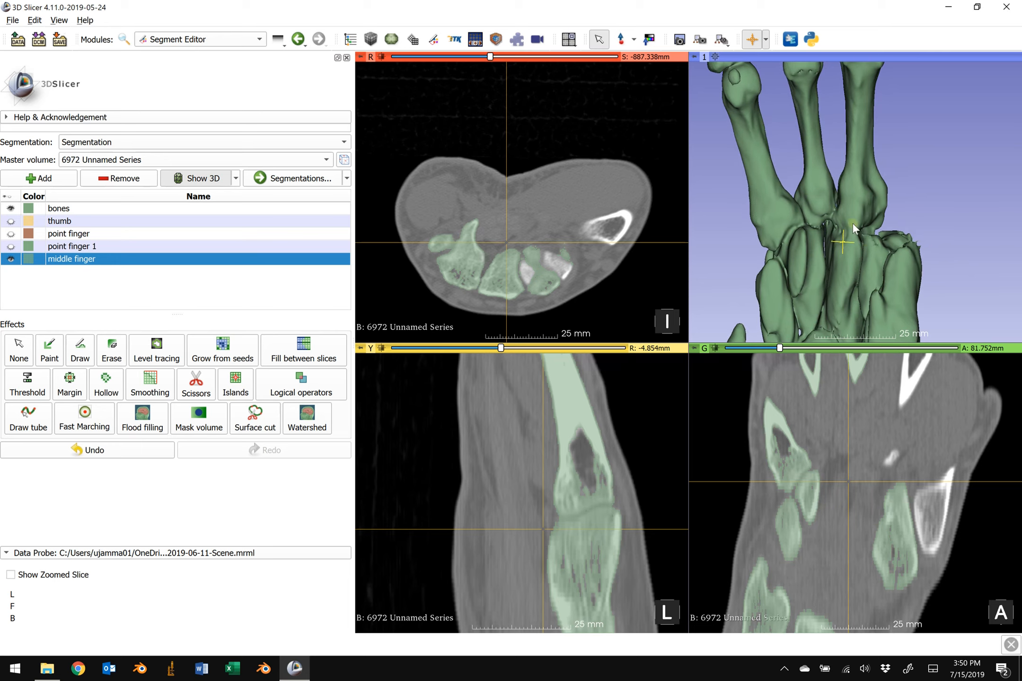
left_click_drag(852, 224, 851, 243)
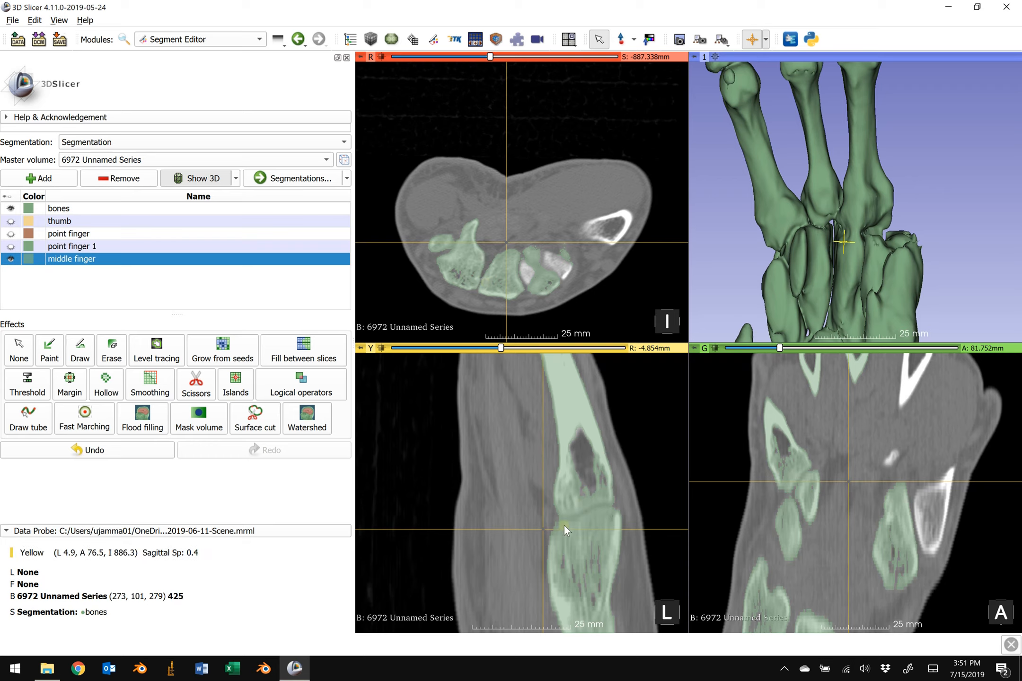
Step: Examine the joint between the middle finger's metacarpal base and the adjoining wrist bone in the sagittal and coronal slices
middle_click_drag(589, 511, 586, 486)
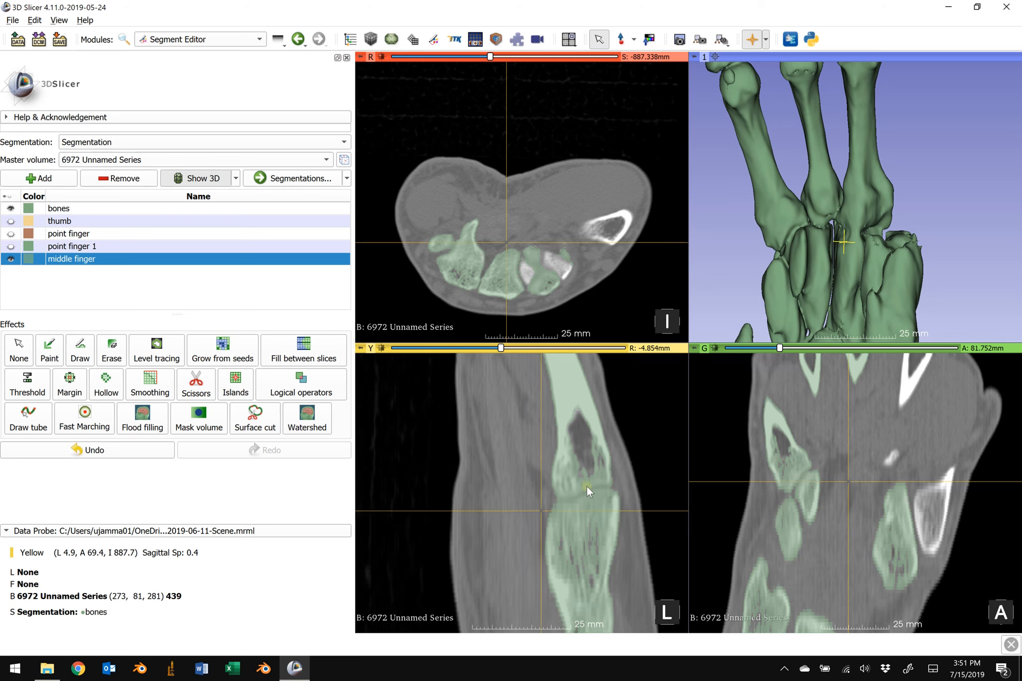
scroll(850, 470, "down", 2)
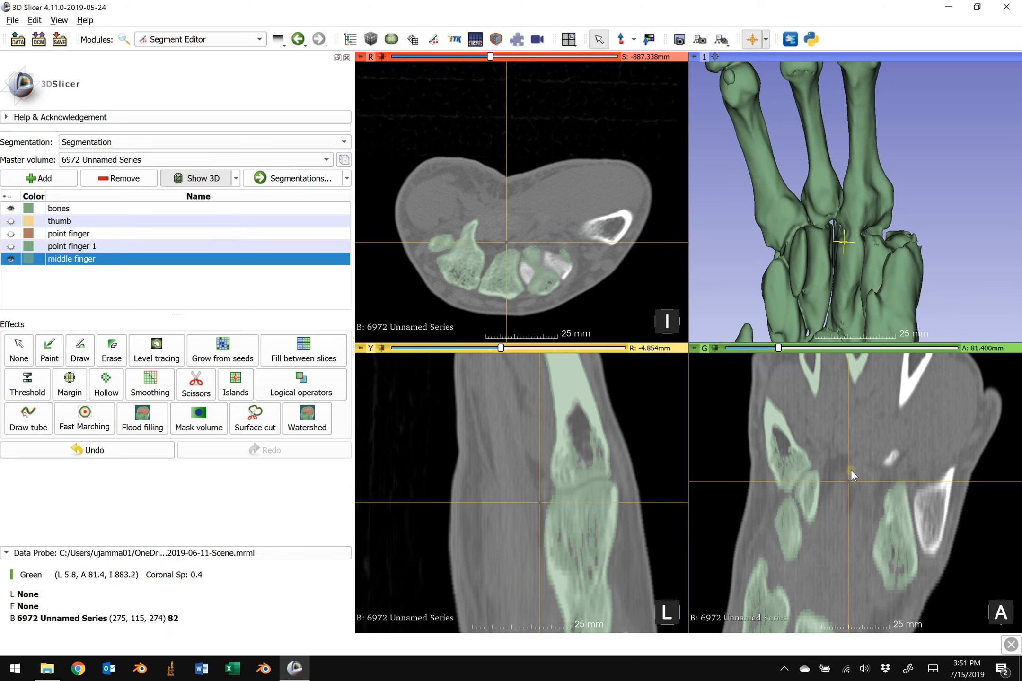
scroll(849, 469, "up", 8)
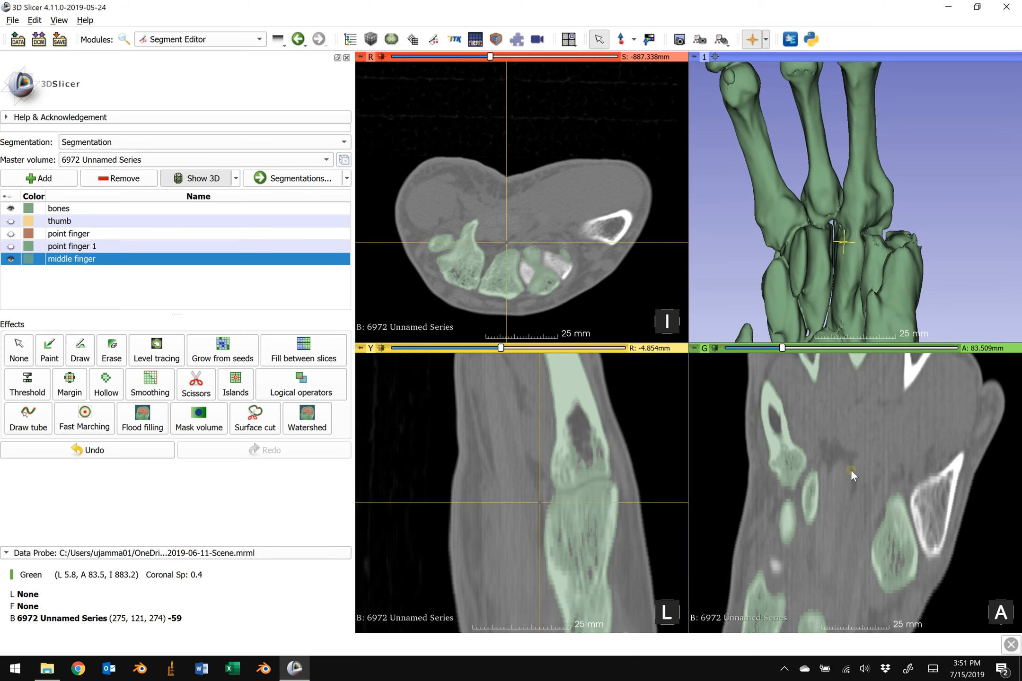
scroll(851, 470, "up", 2)
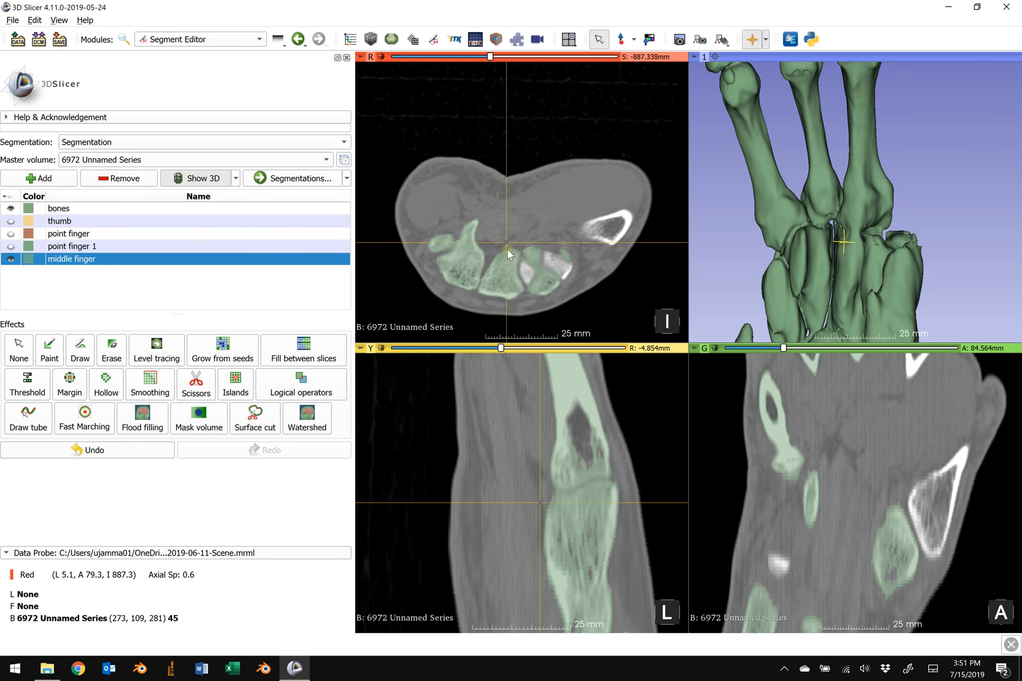
key("shift")
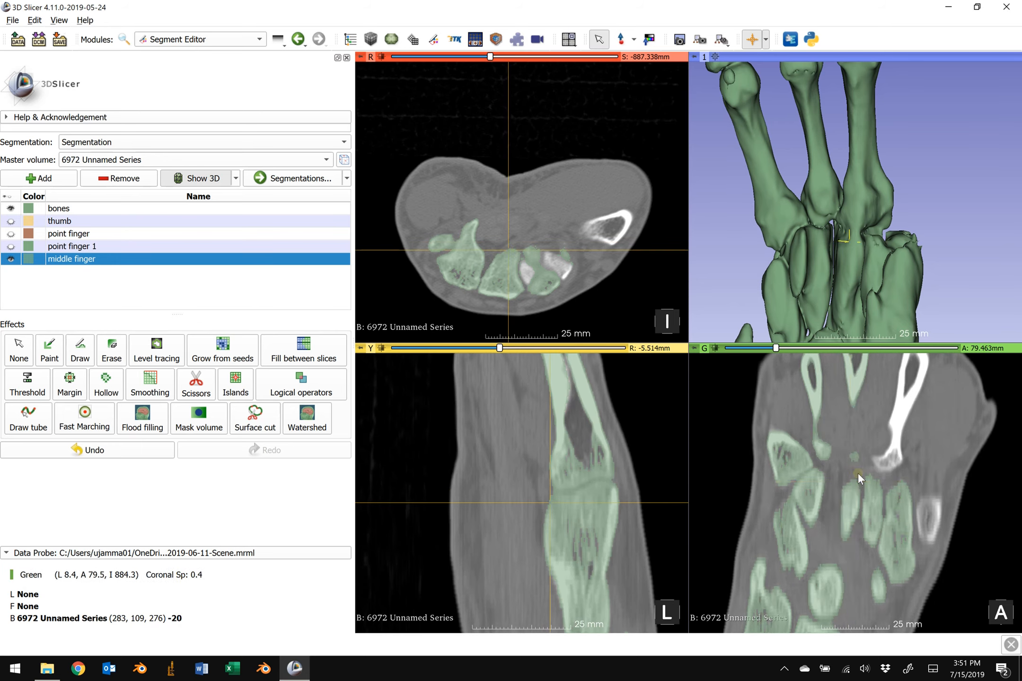
scroll(857, 474, "down", 10)
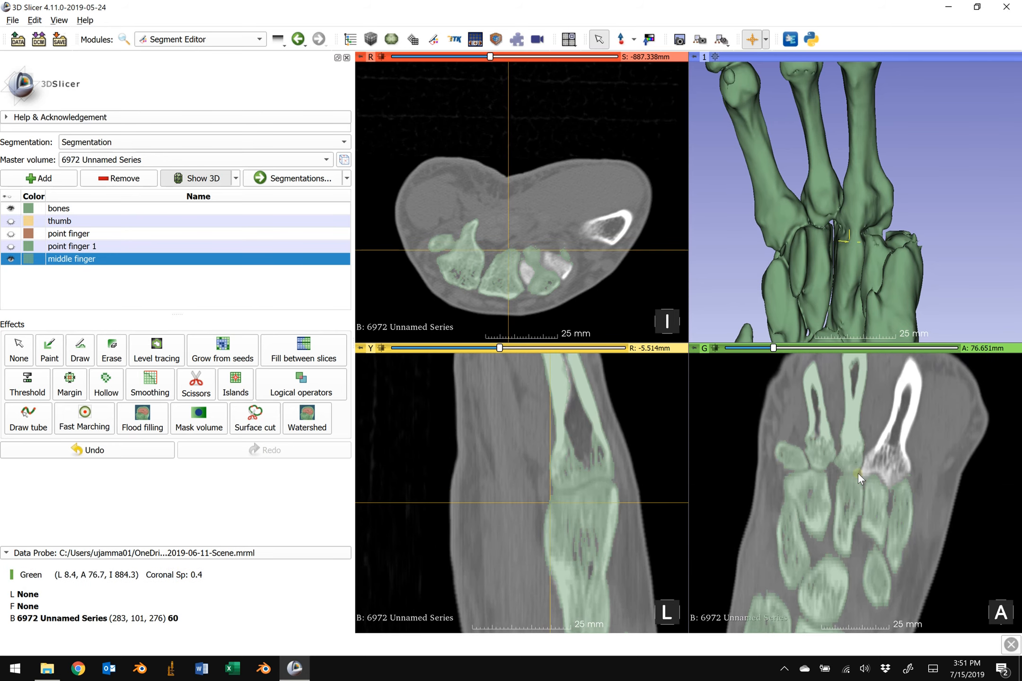
scroll(857, 473, "down", 7)
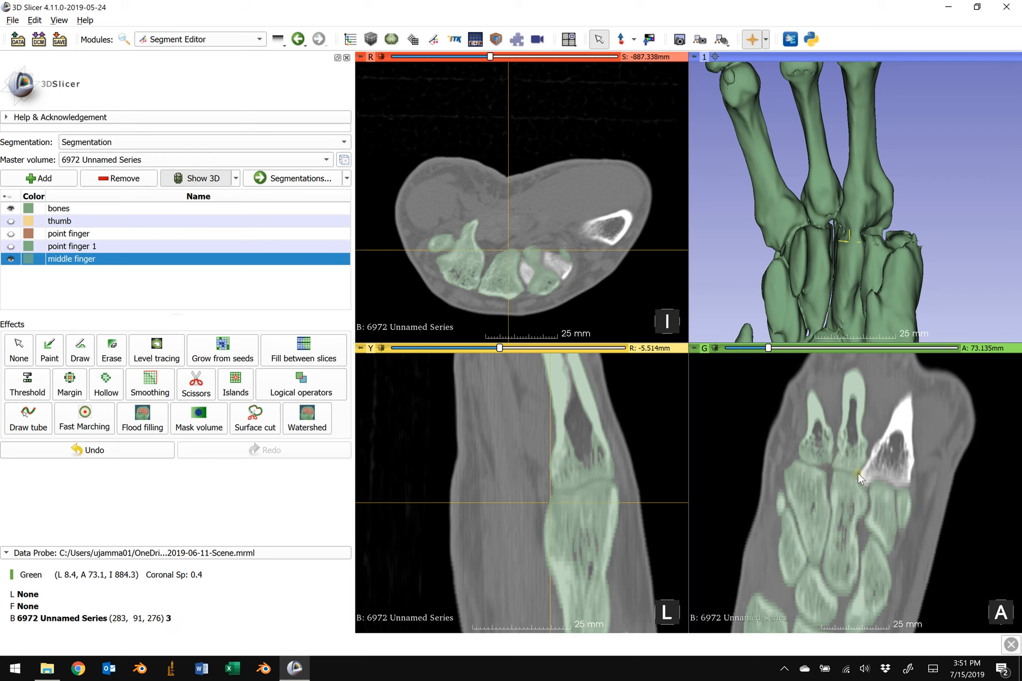
scroll(857, 474, "up", 2)
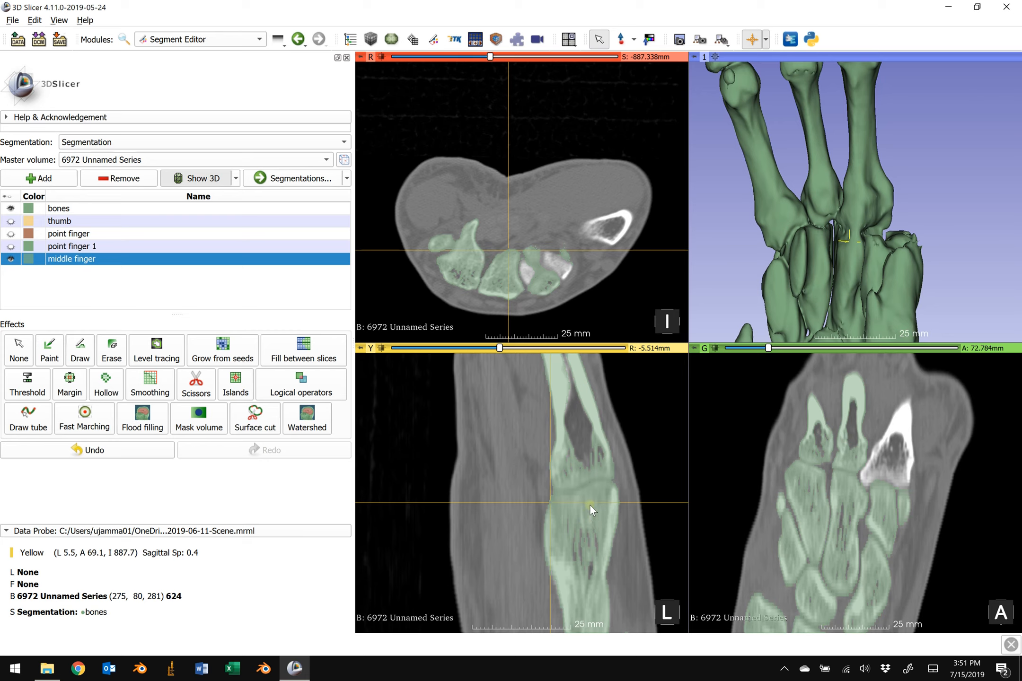
middle_click_drag(596, 522, 535, 481)
right_click_drag(530, 468, 612, 549)
middle_click_drag(543, 474, 547, 536)
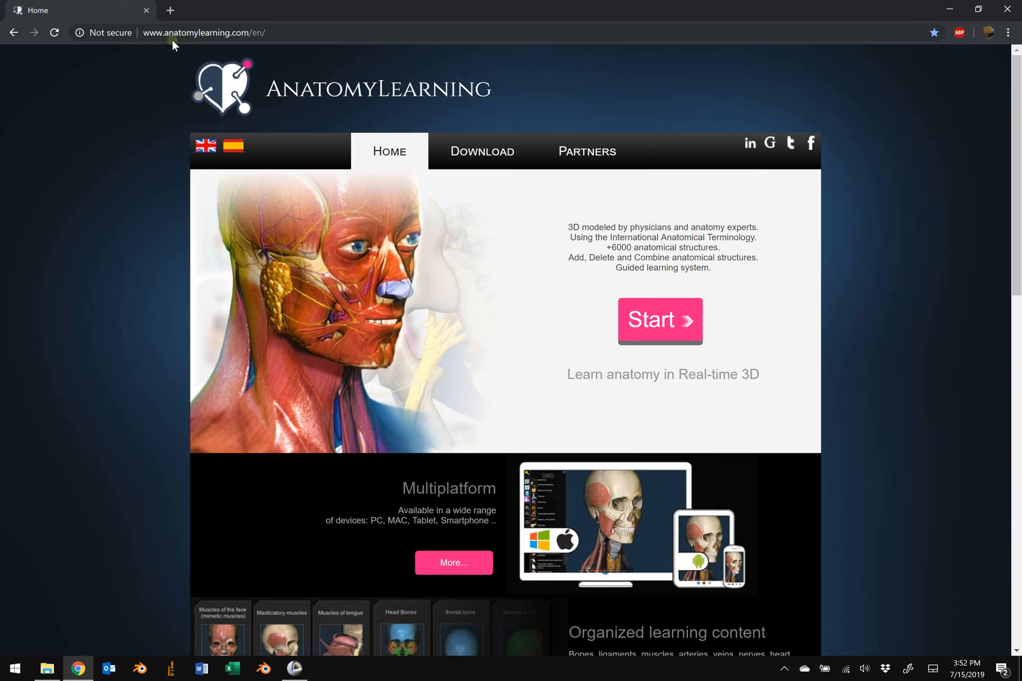
Step: On the AnatomyLearning website in Chrome, open the WebGL browser version and look through its anatomy categories
left_click(642, 336)
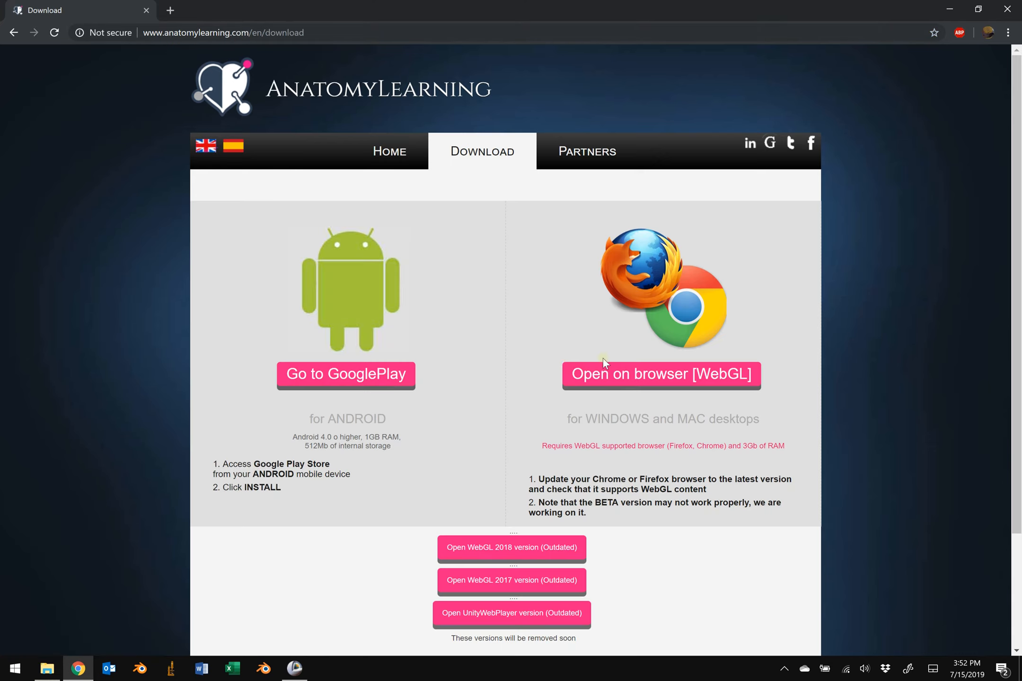
left_click(640, 379)
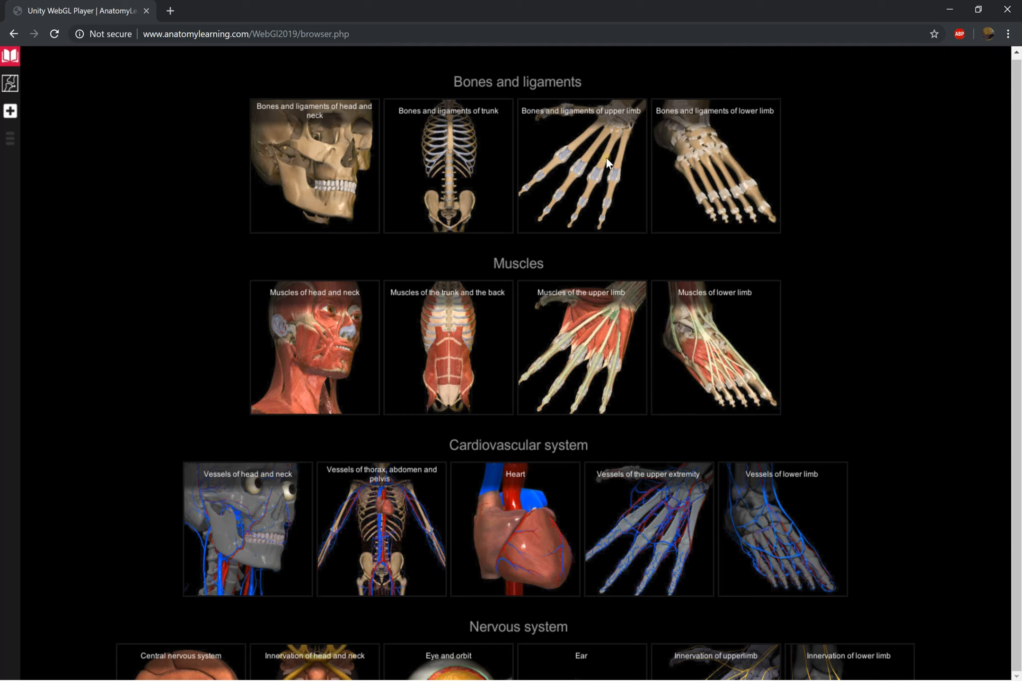
scroll(549, 316, "down", 1)
scroll(550, 317, "down", 3)
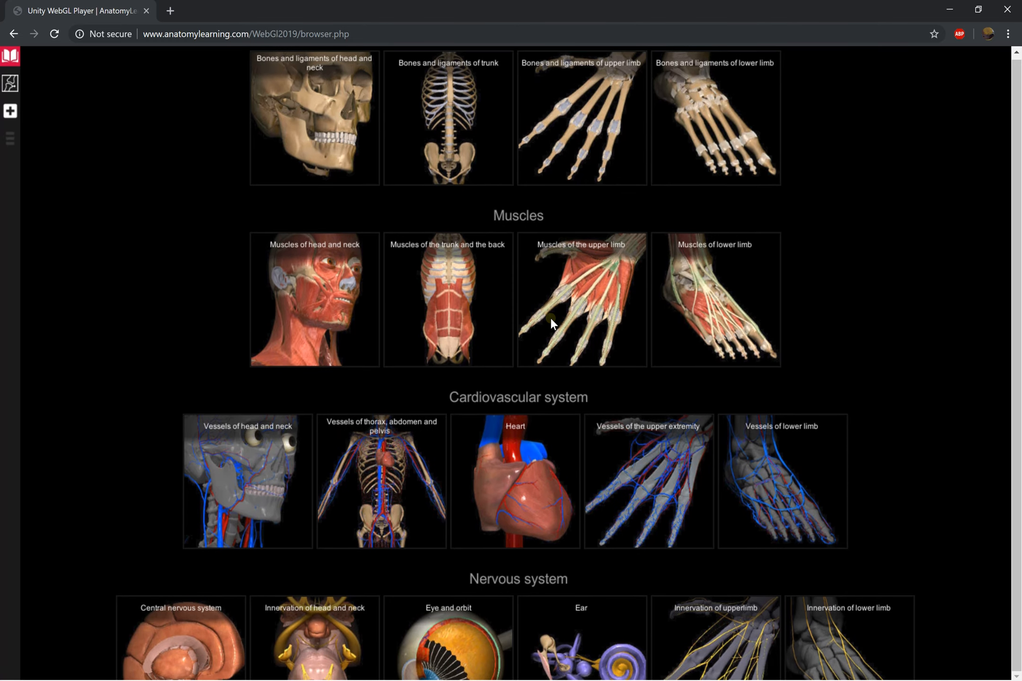
scroll(549, 318, "down", 2)
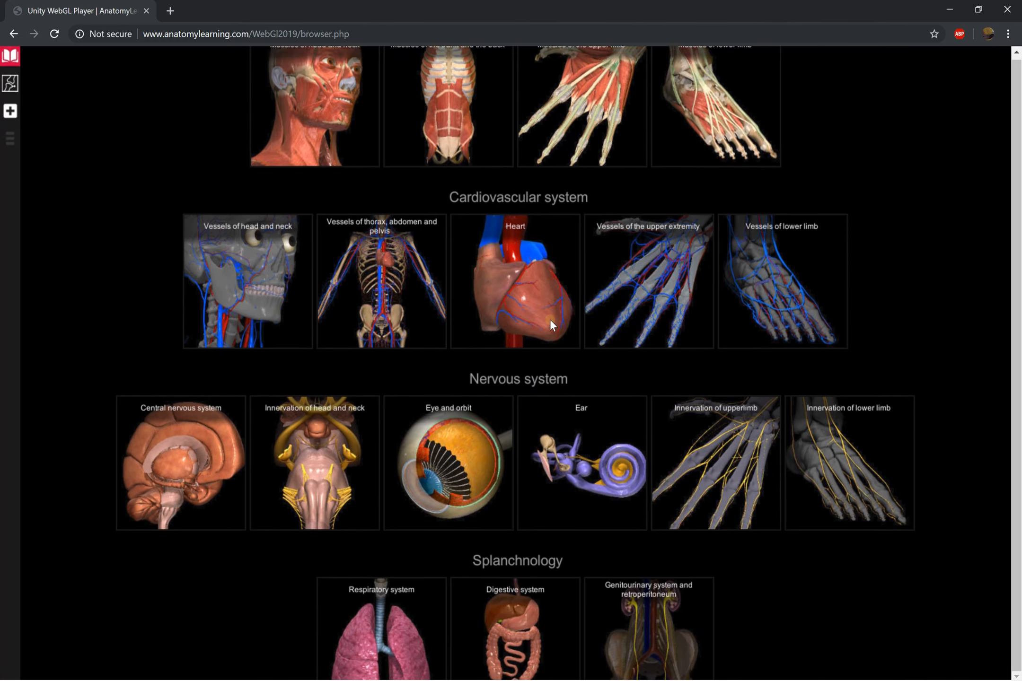
scroll(550, 319, "up", 1)
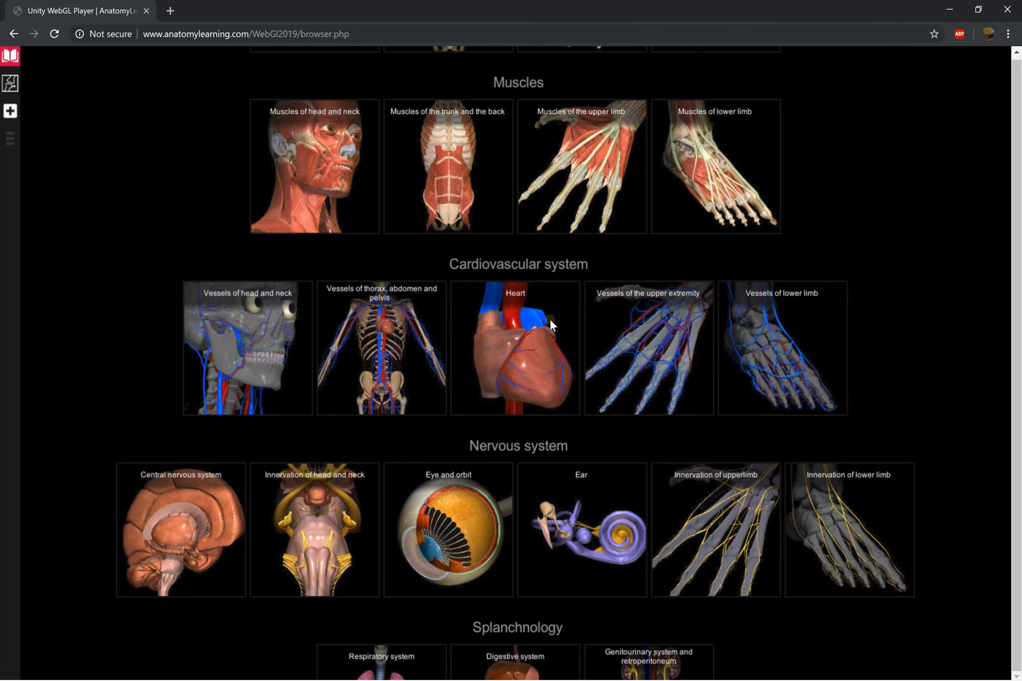
scroll(550, 318, "up", 3)
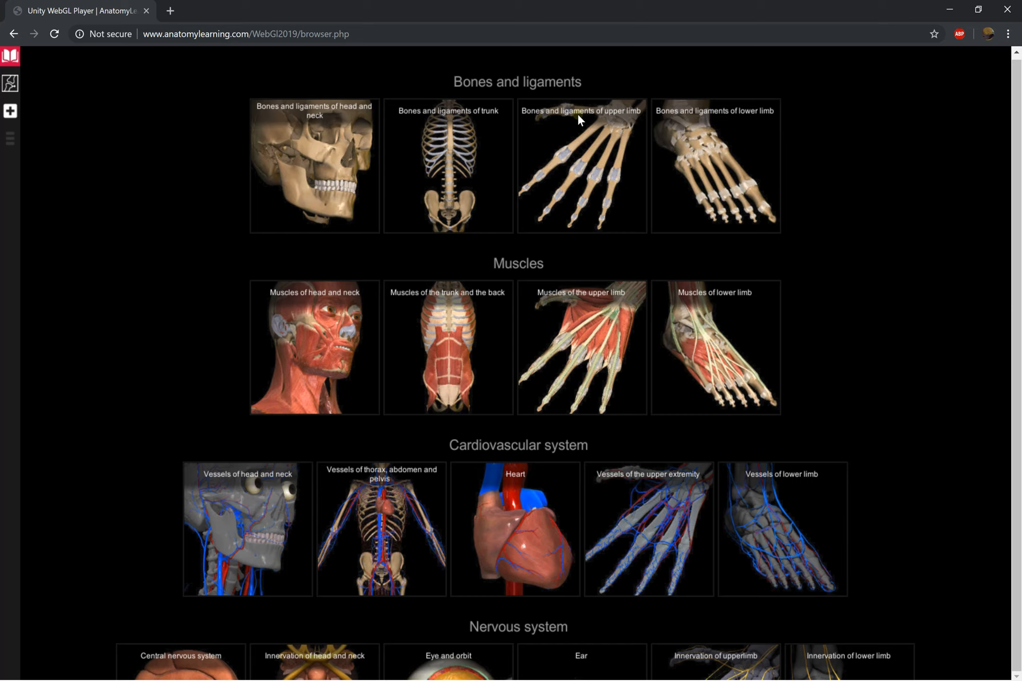
Step: Open the Overview model from the Bones and ligaments of upper limb collection
left_click(579, 151)
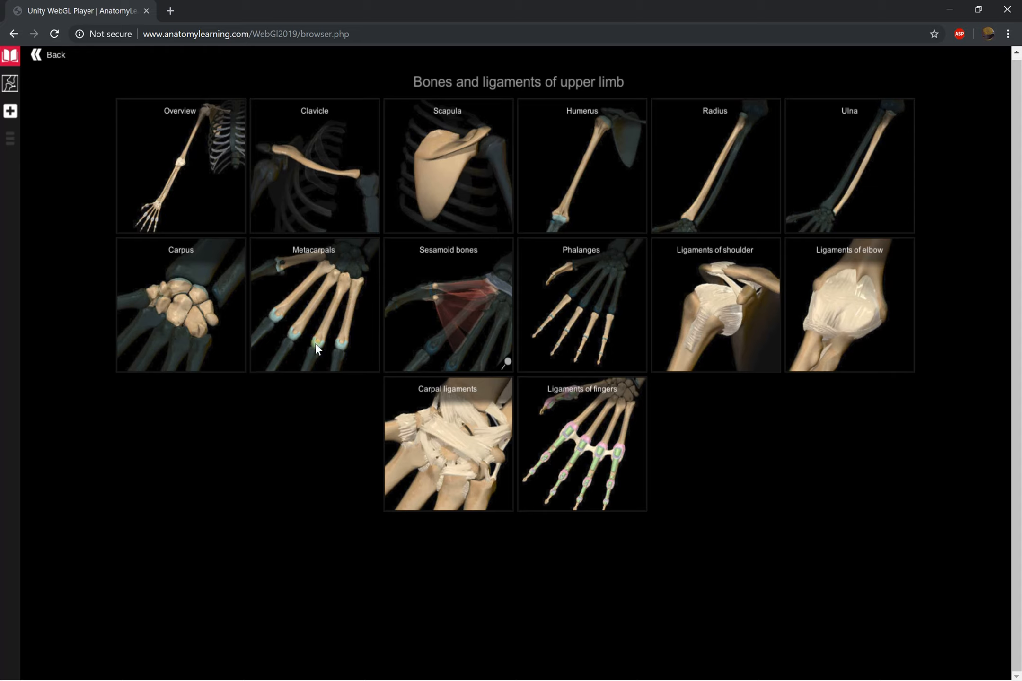
left_click(204, 193)
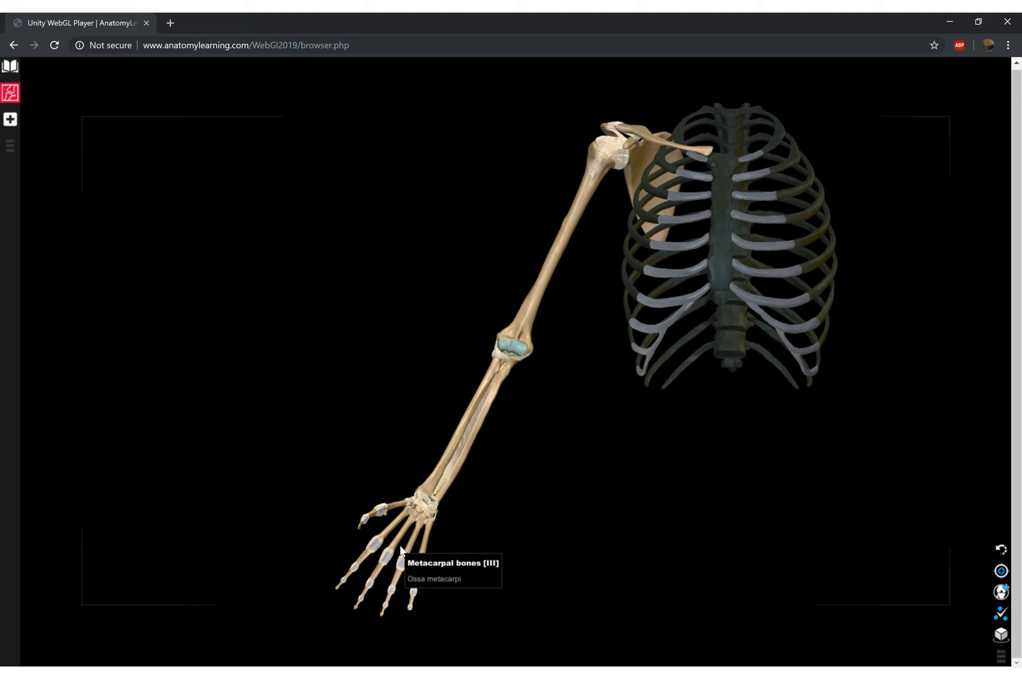
scroll(400, 546, "up", 2)
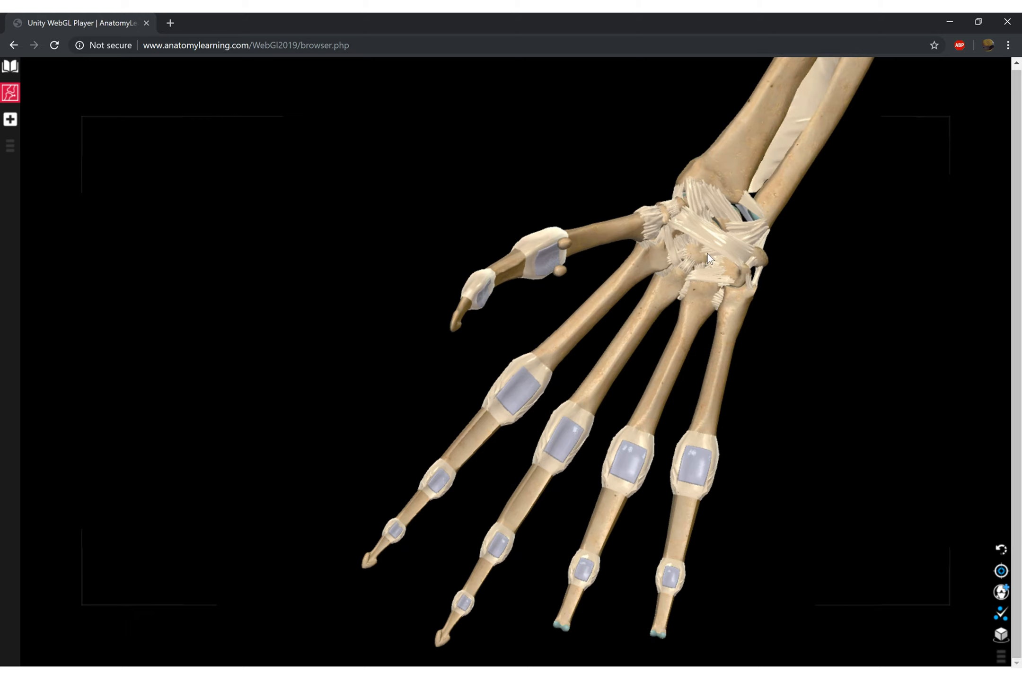
Step: Delete the flexor retinaculum and two underlying palmar wrist ligaments from the hand model to expose the carpal bones
left_click(707, 254)
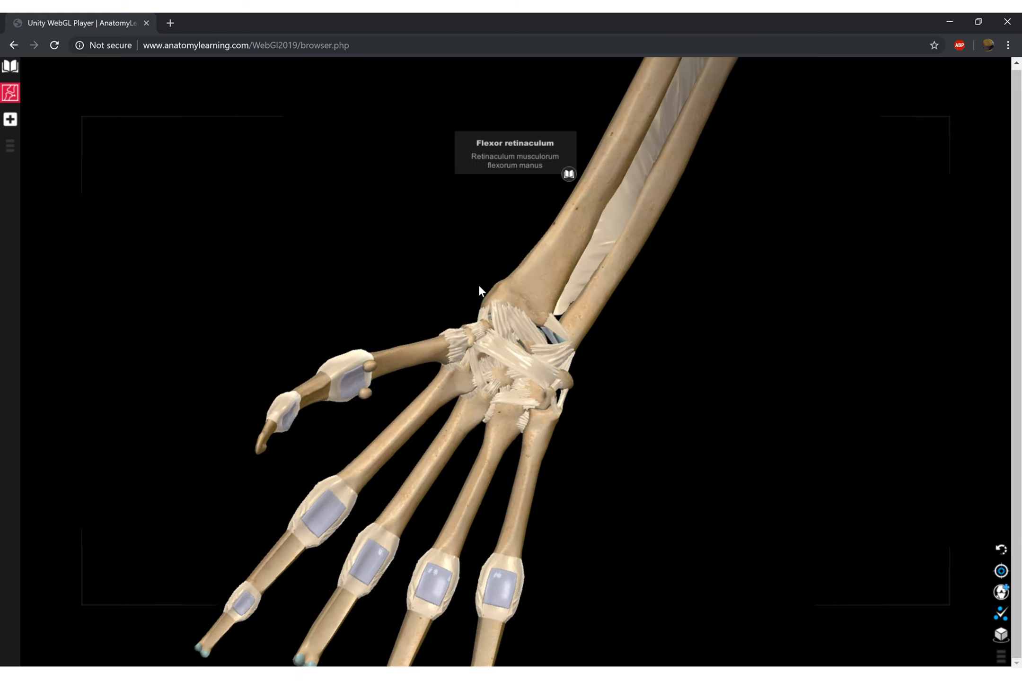
left_click(514, 358)
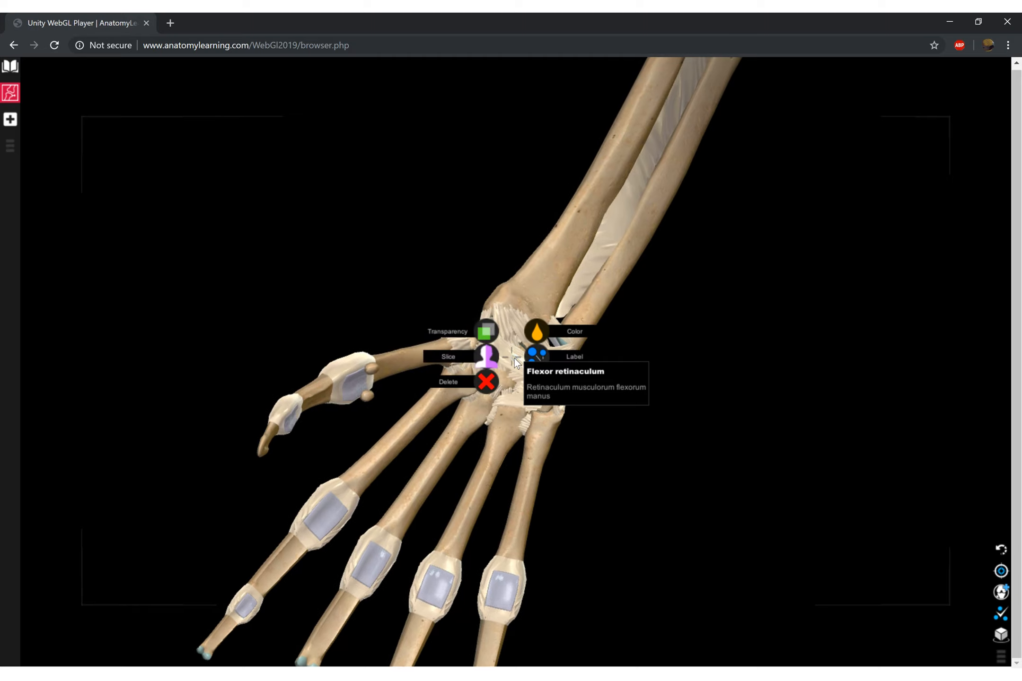
left_click(486, 380)
left_click(505, 334)
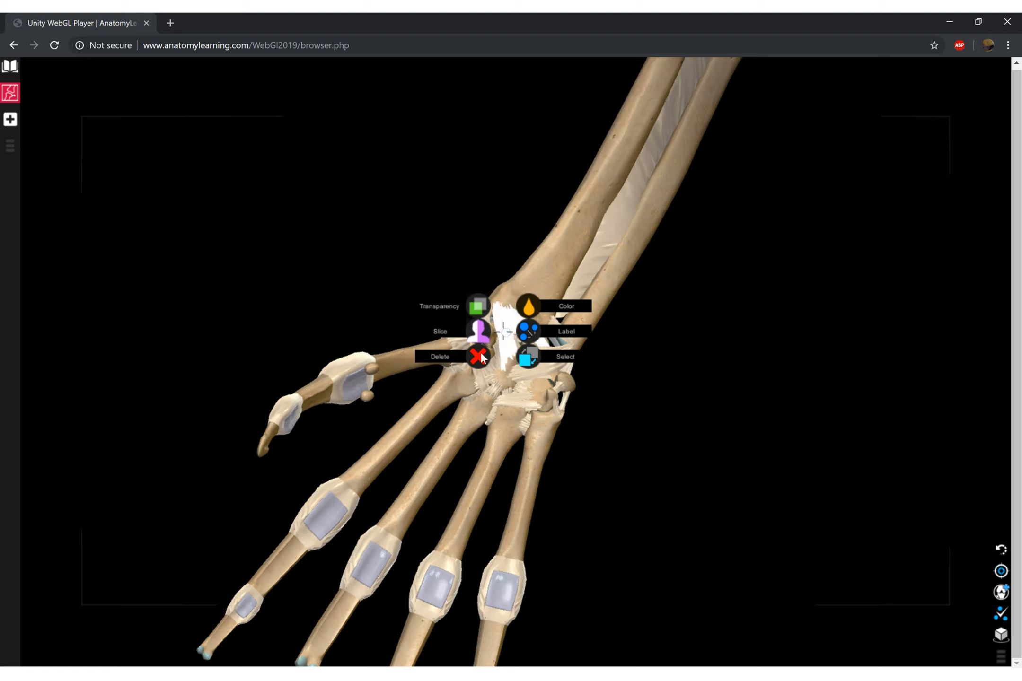
left_click(478, 353)
left_click(505, 346)
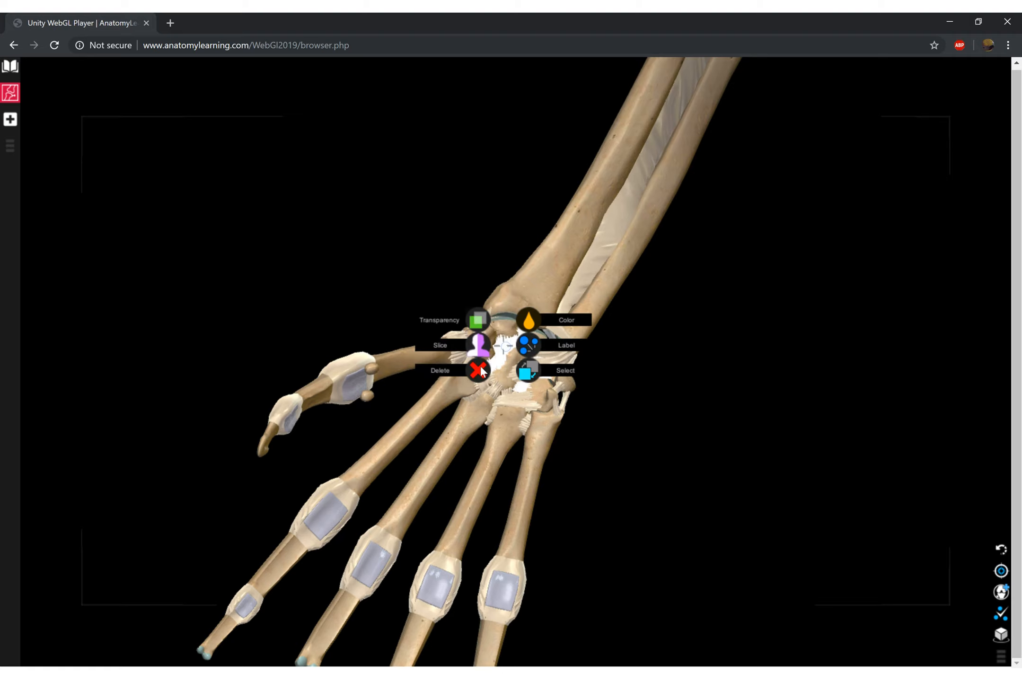
left_click(485, 374)
Step: Delete the articular capsule of the first carpometacarpal joint at the base of the thumb
left_click(461, 346)
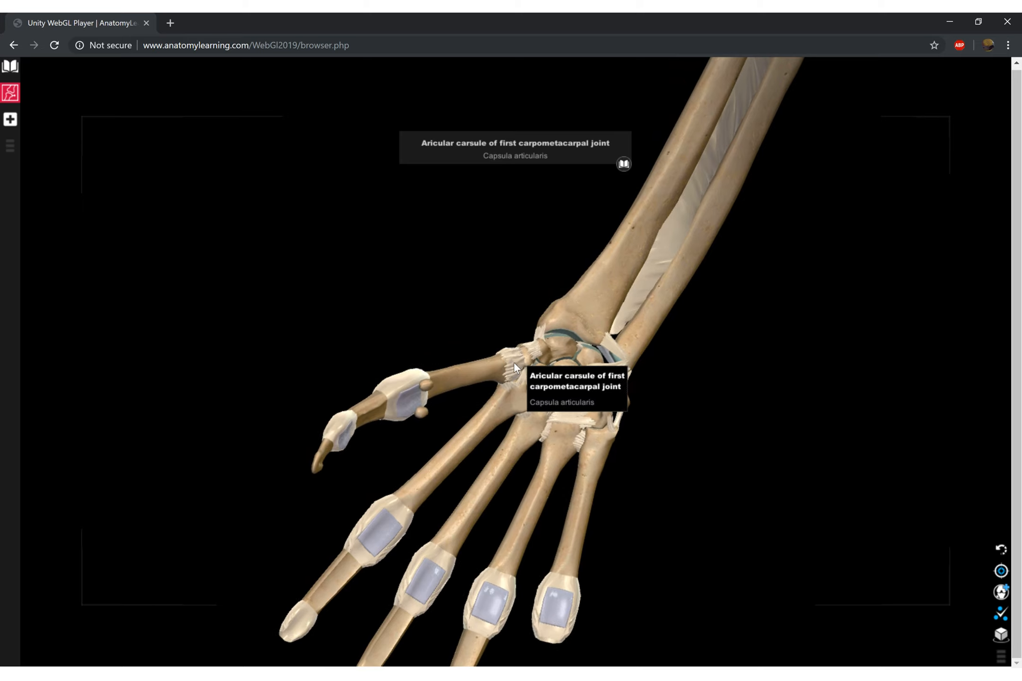
left_click(510, 363)
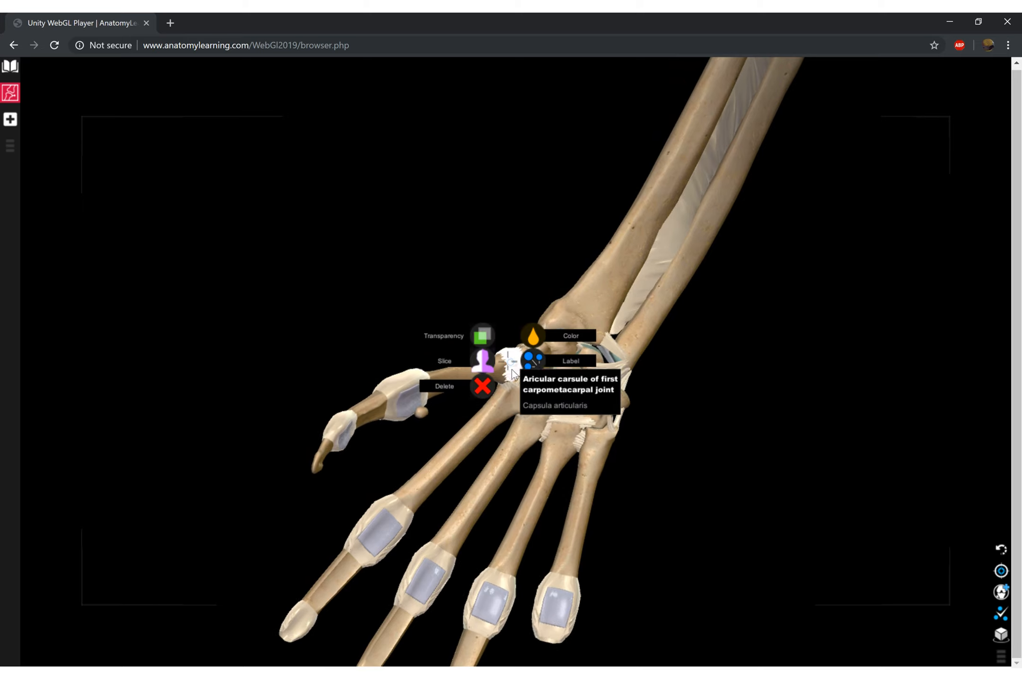
left_click(483, 384)
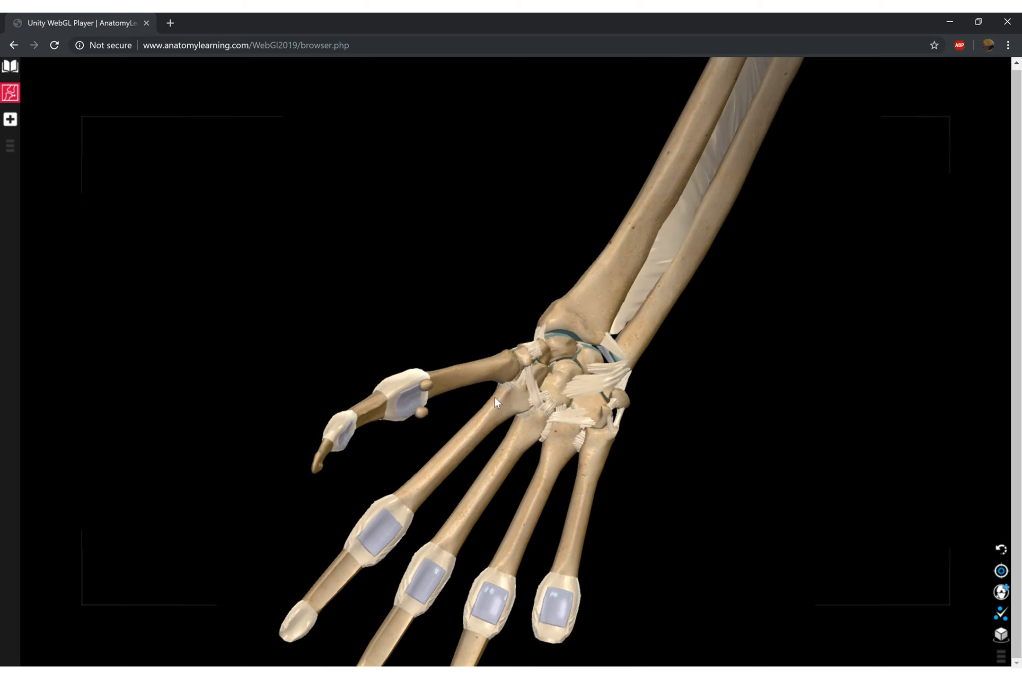
Step: Delete the collateral ligament covering the thumb's carpometacarpal joint on the back side of the hand
left_click_drag(494, 397, 641, 406)
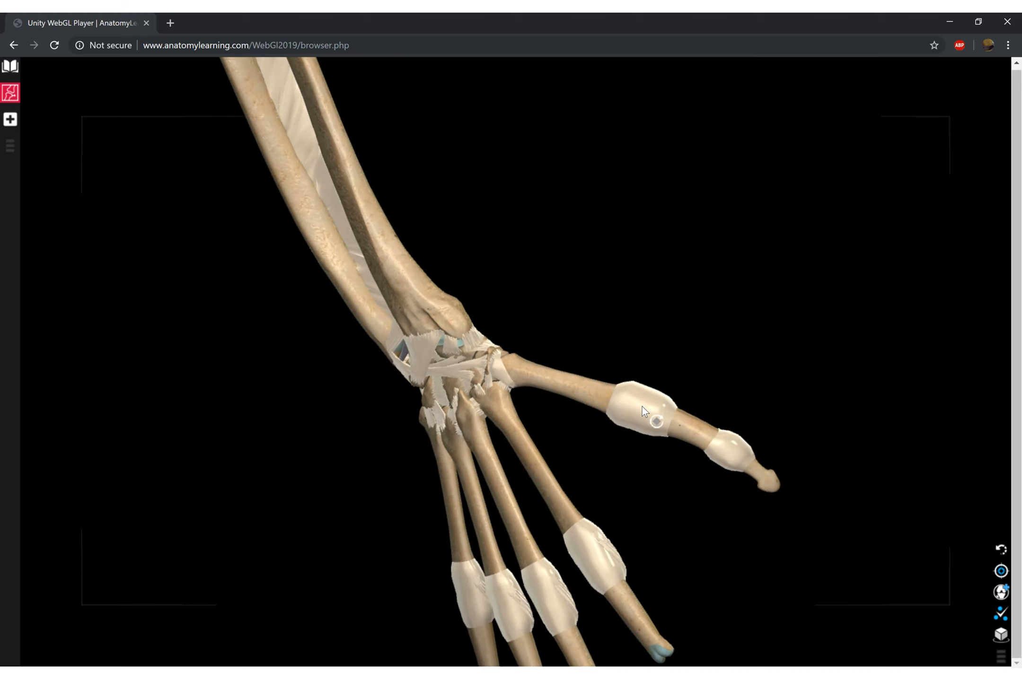
scroll(500, 373, "down", 3)
scroll(501, 374, "up", 4)
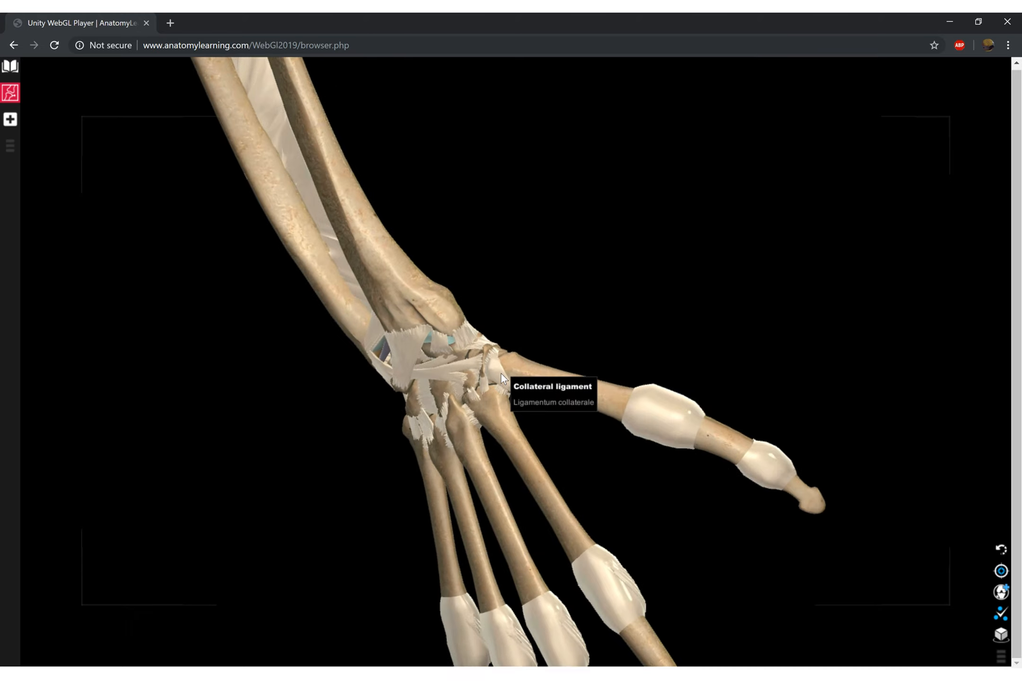
scroll(501, 373, "up", 5)
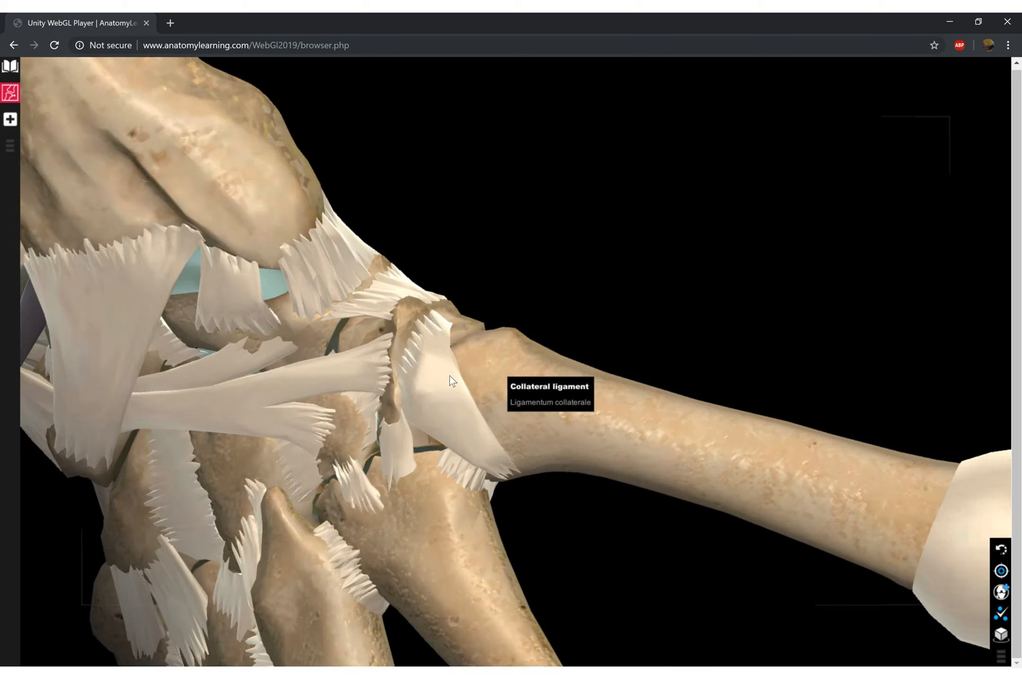
left_click(454, 408)
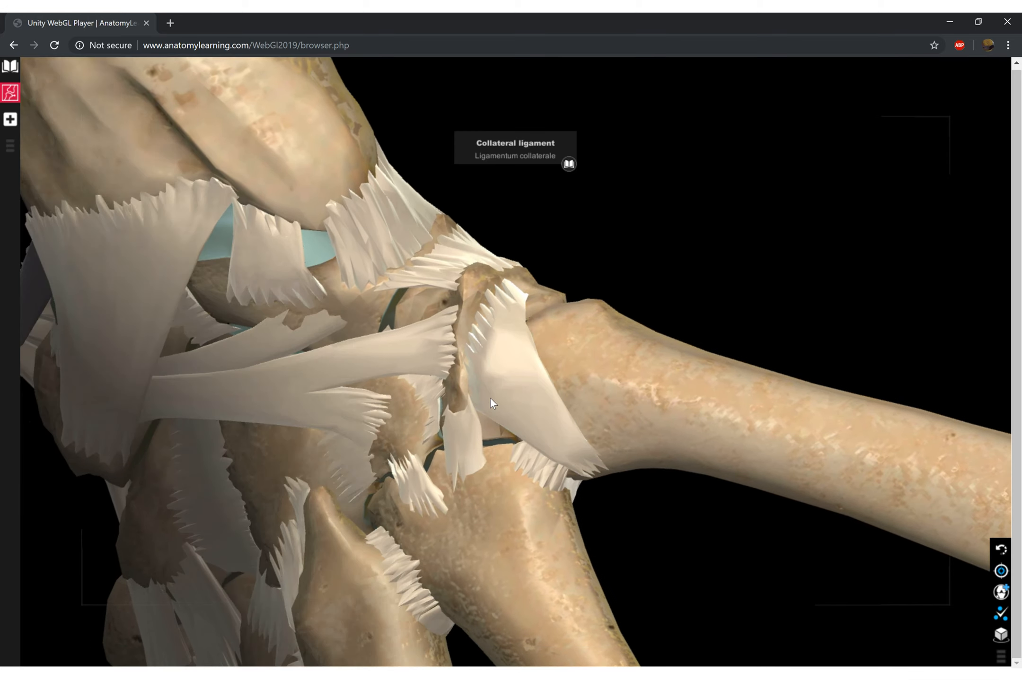
left_click(501, 385)
left_click(472, 407)
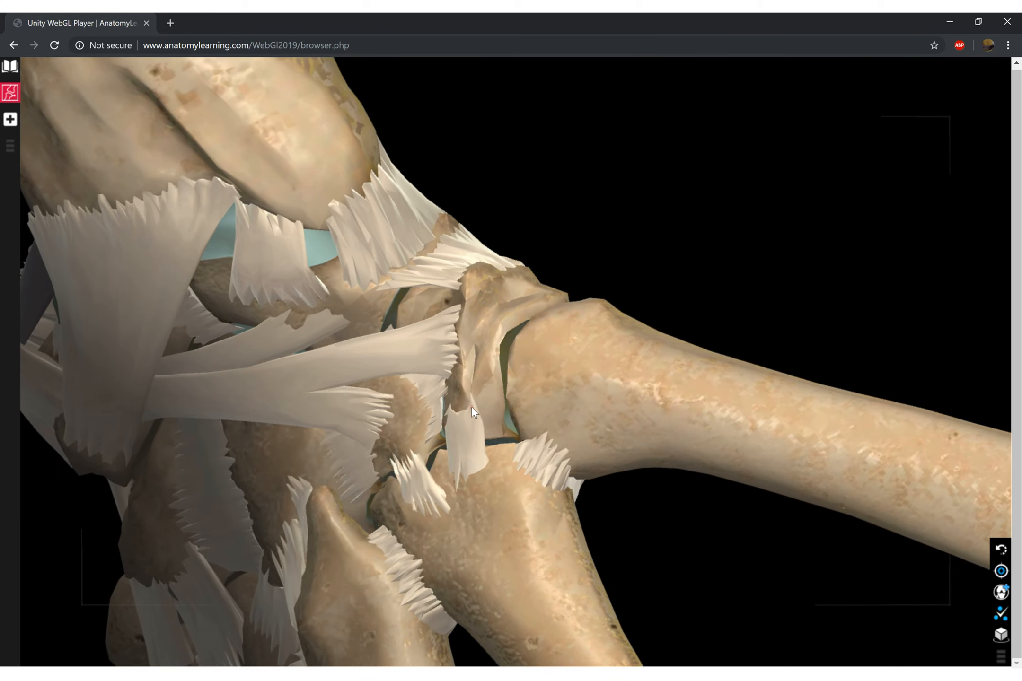
Step: Delete the trapezium bone to expose the joint surface at the base of the thumb's metacarpal, and view it from several sides
left_click(485, 323)
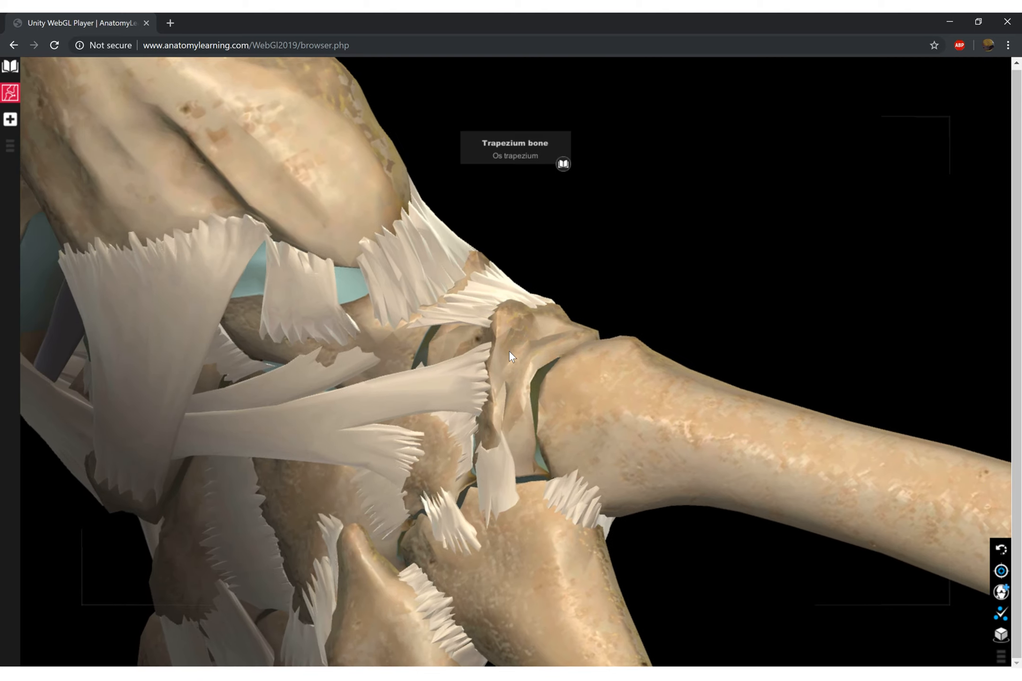
left_click(509, 352)
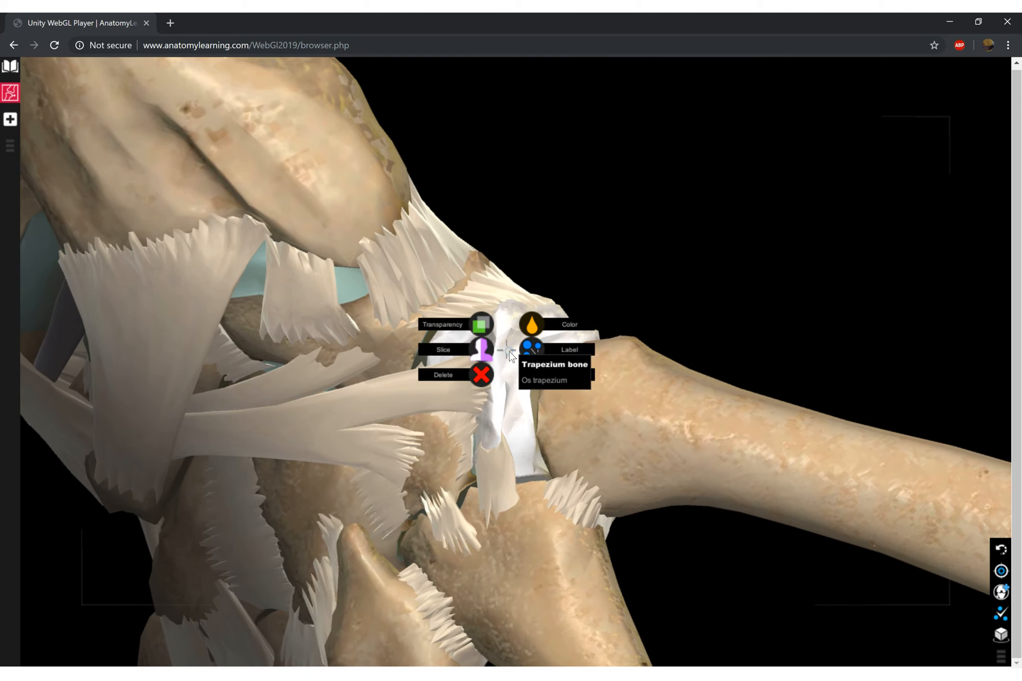
left_click(482, 374)
left_click_drag(553, 429, 623, 466)
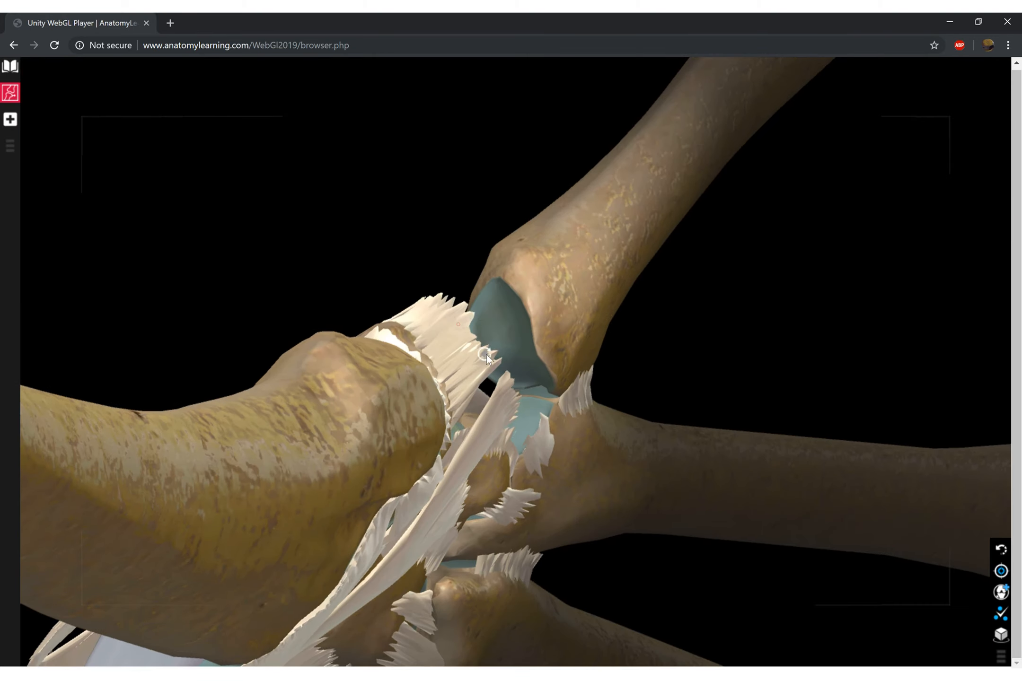
left_click_drag(487, 355, 605, 272)
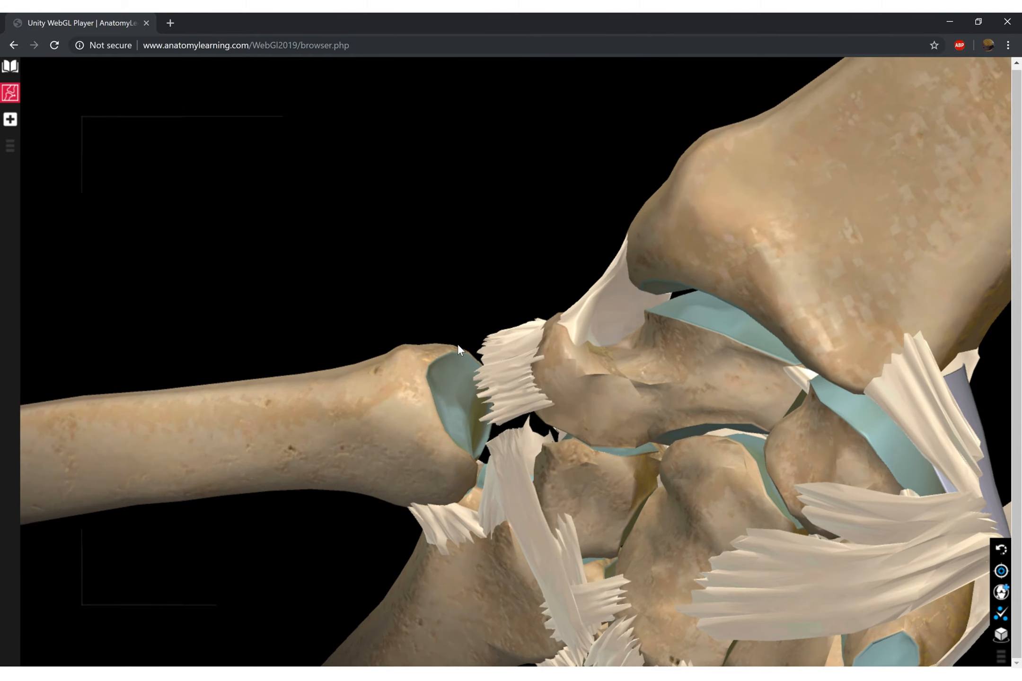
left_click_drag(441, 392, 434, 362)
scroll(383, 285, "down", 3)
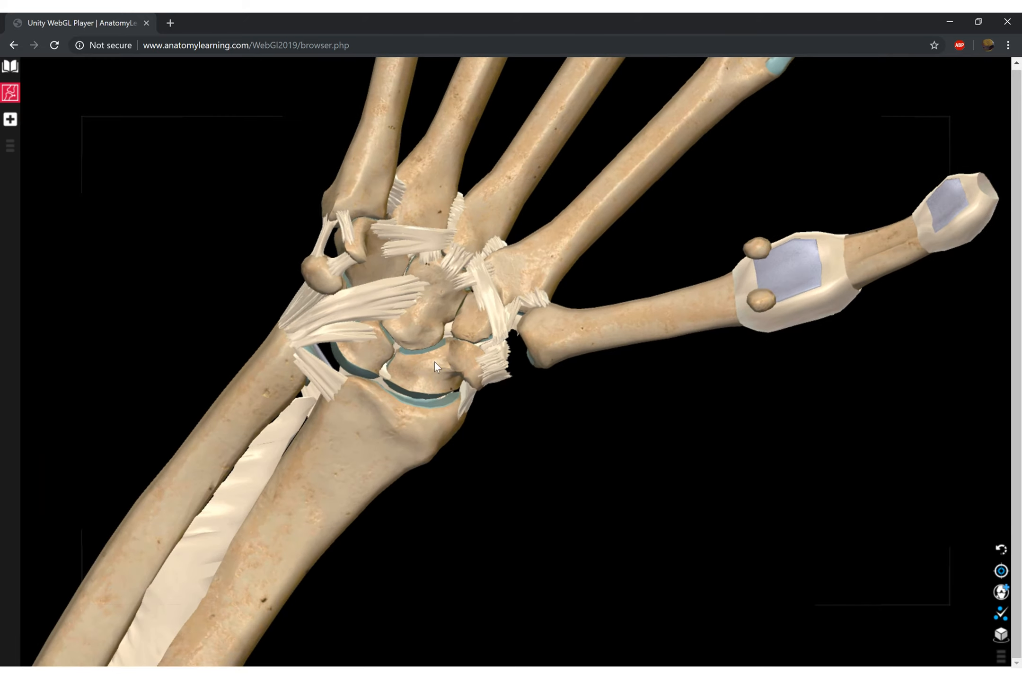
left_click(336, 282)
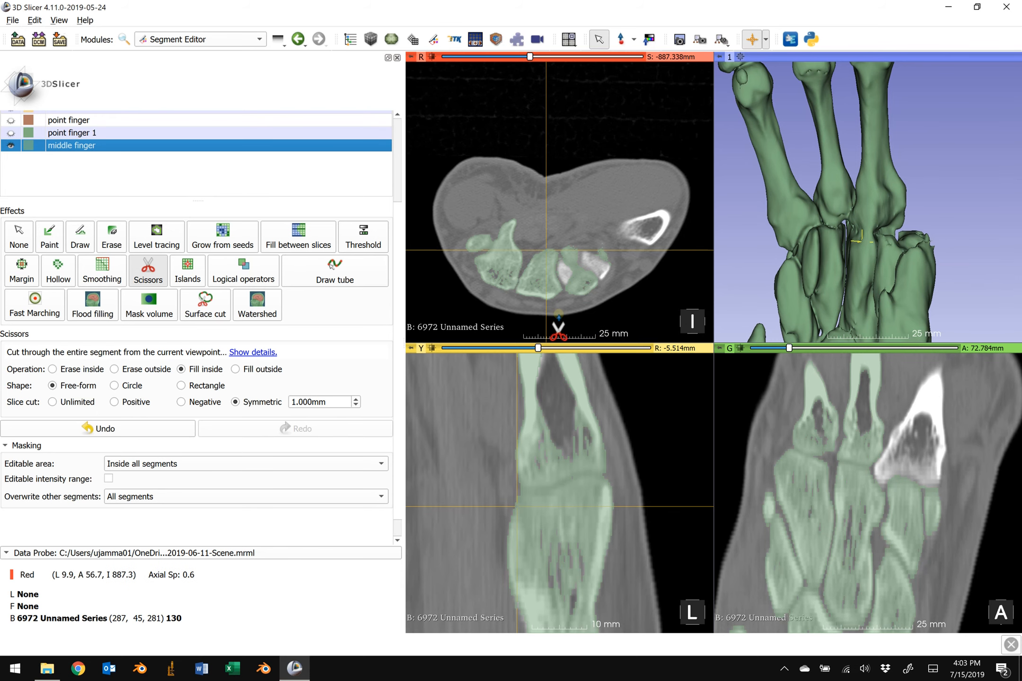
Step: Switch to 3D Slicer and change the middle finger segment's color to blue (#262fae)
double_click(31, 146)
left_click(520, 406)
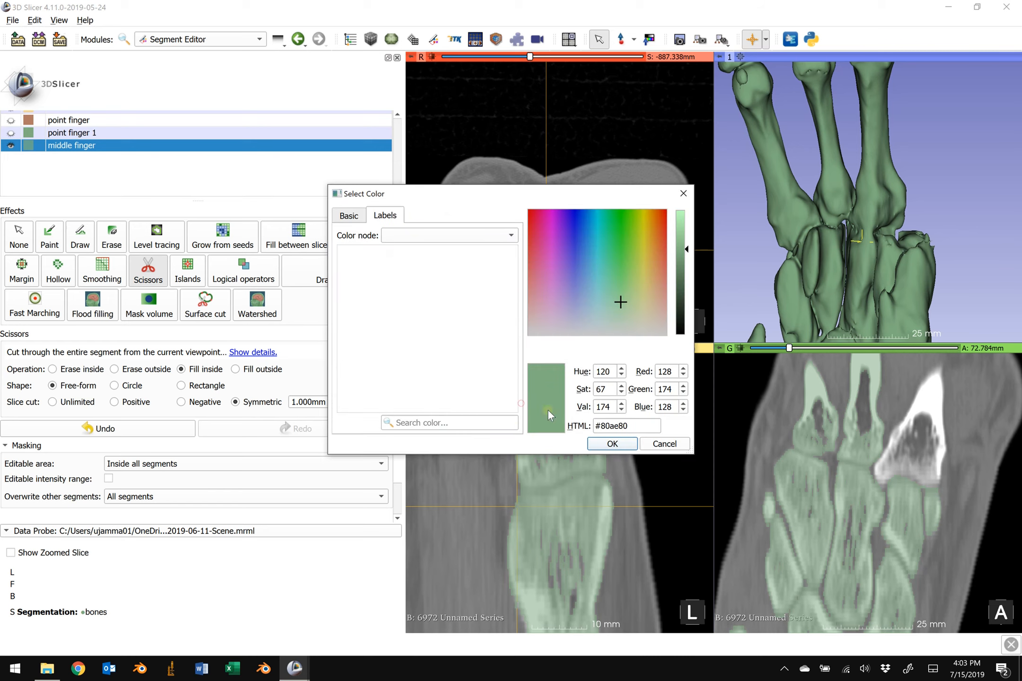
left_click(575, 236)
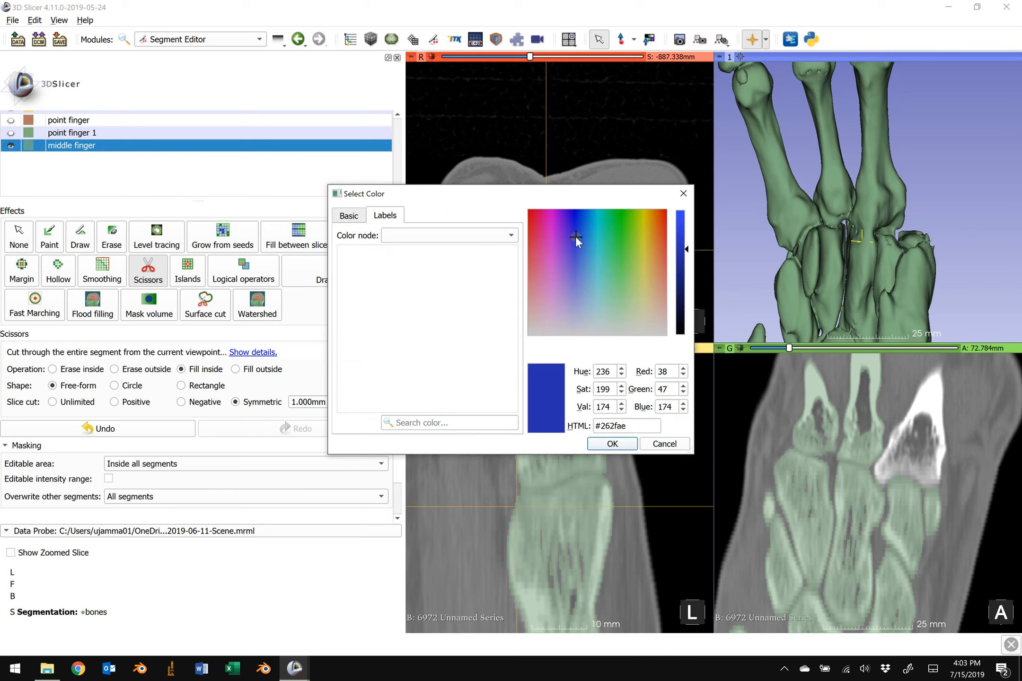
left_click(612, 443)
left_click(479, 428)
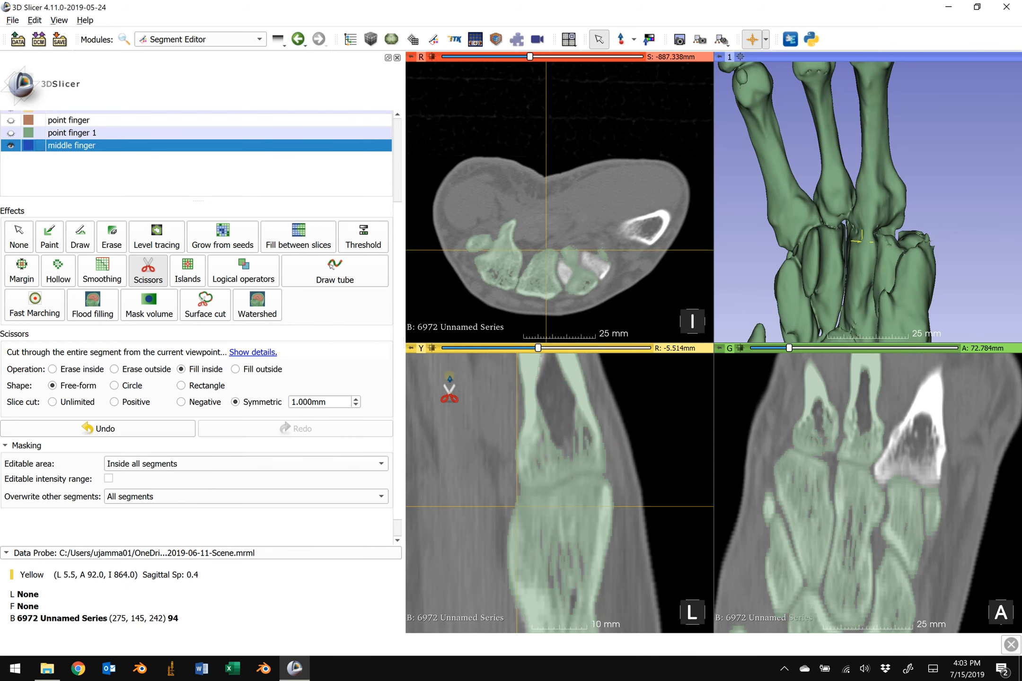
Step: Turn off the 3D display of the segmentation
scroll(287, 157, "up", 3)
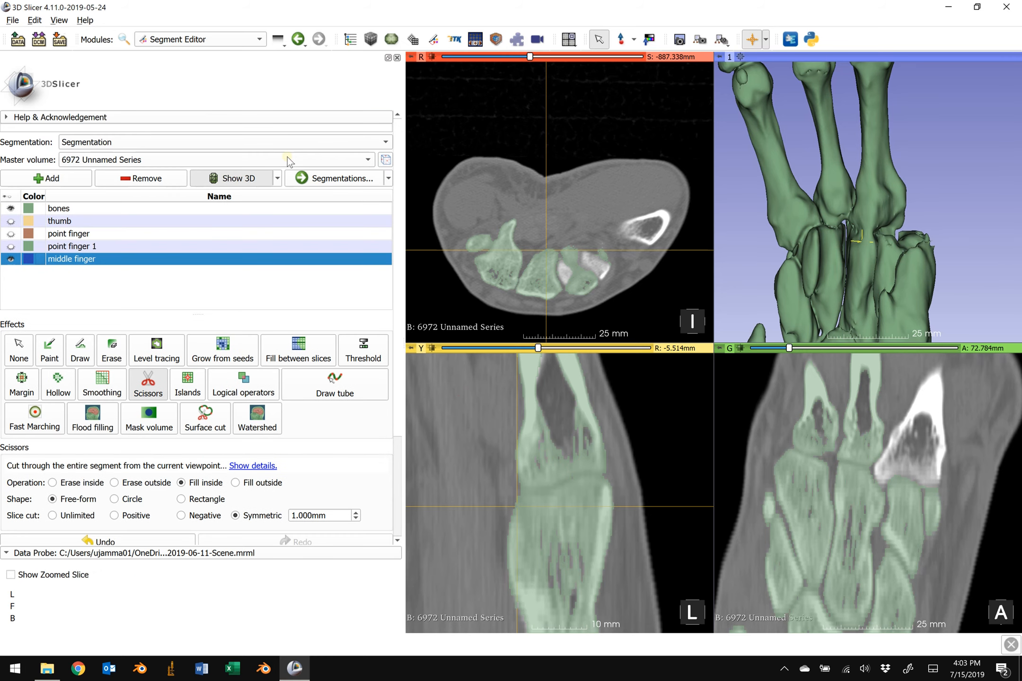
left_click(236, 181)
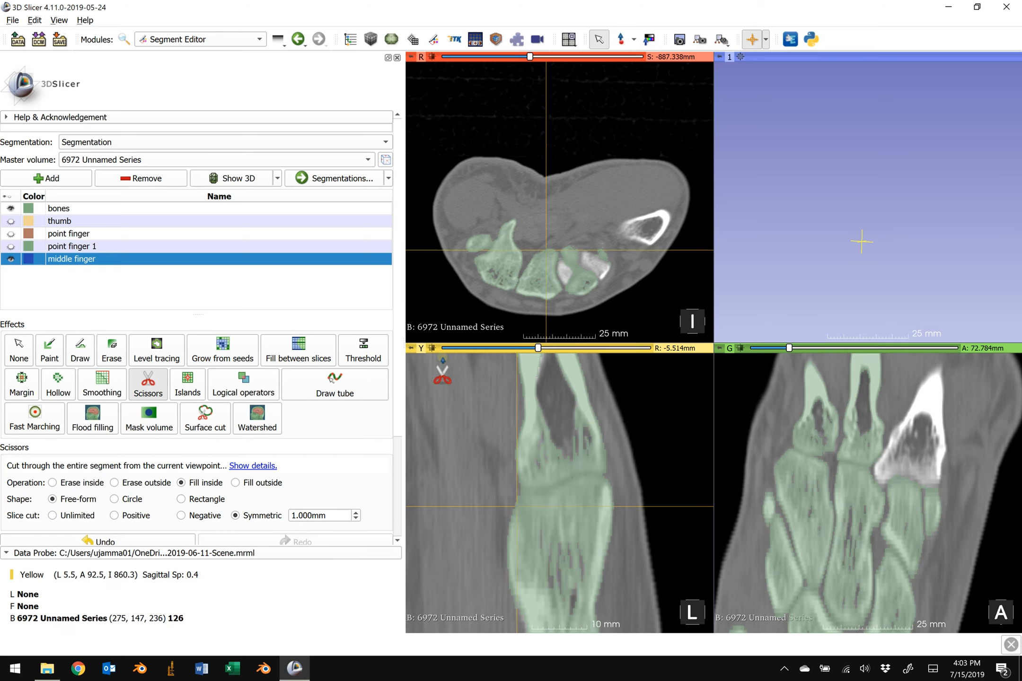
mouse_move(409, 347)
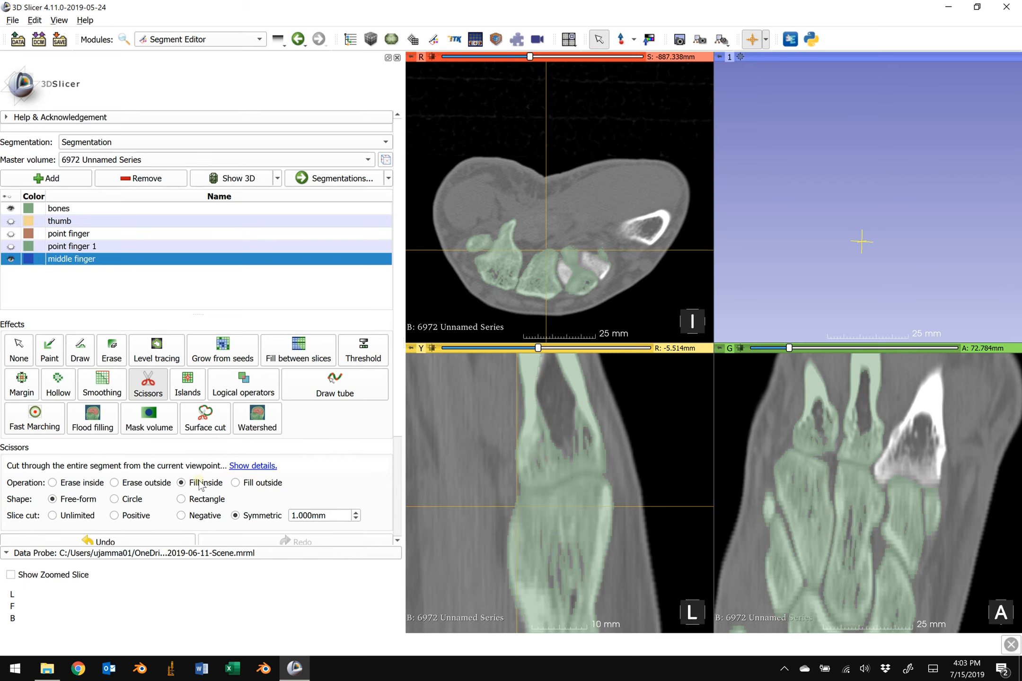
Step: Fill the base of the middle metacarpal into the middle finger segment with free-form Scissors on sagittal slices R -5.514 mm and -5.865 mm
scroll(208, 487, "down", 3)
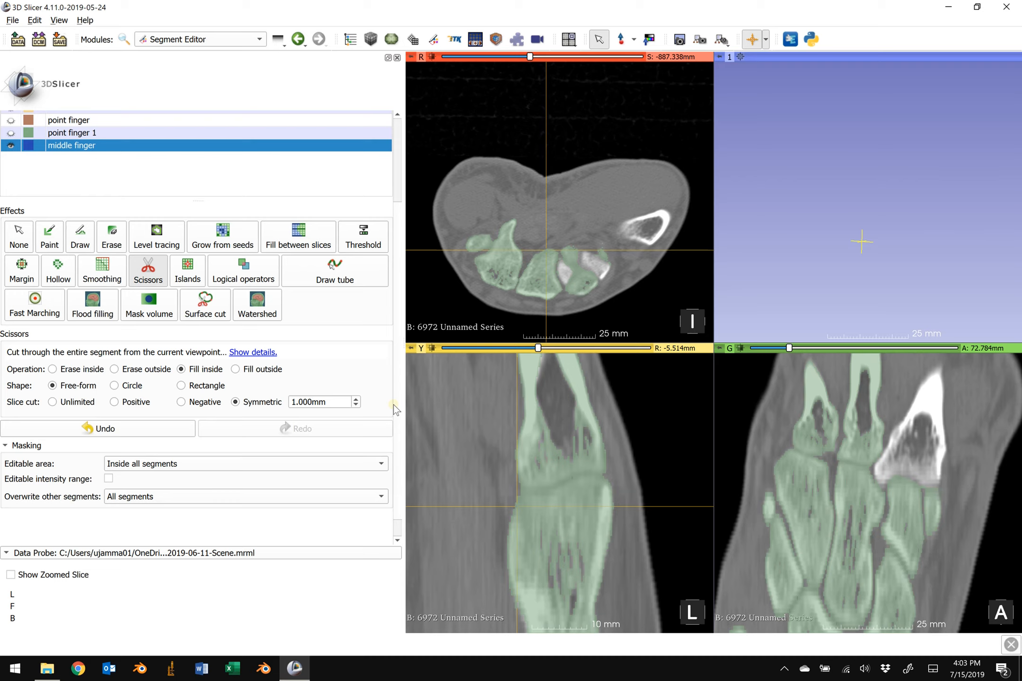
mouse_move(512, 390)
left_mouse_down()
mouse_move(508, 487)
mouse_move(620, 472)
mouse_move(612, 381)
mouse_move(580, 374)
left_mouse_up()
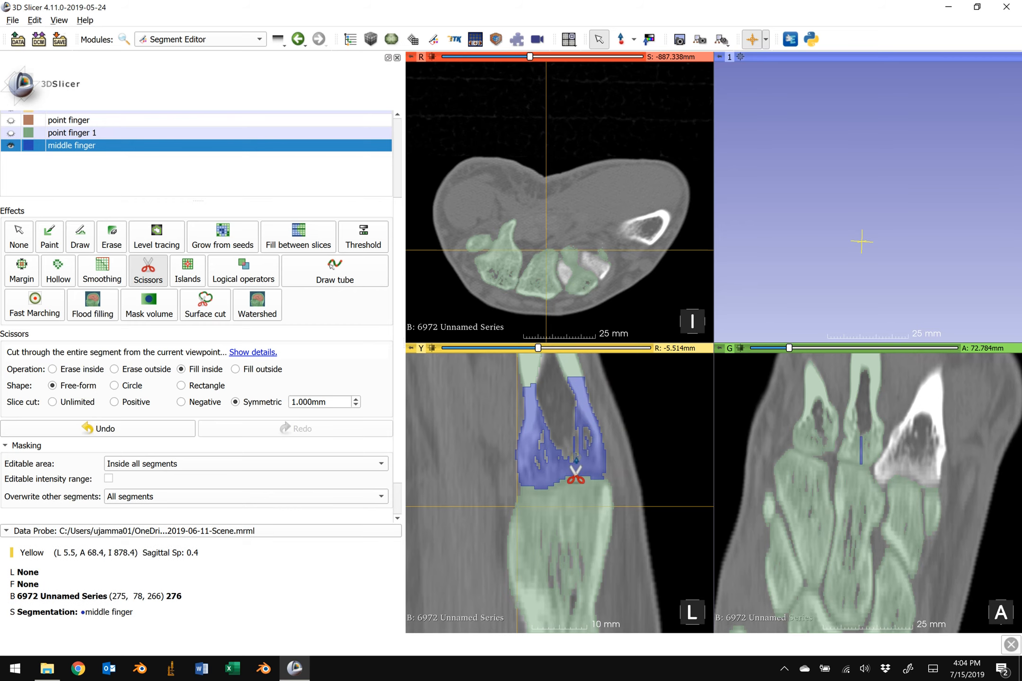
key("shift")
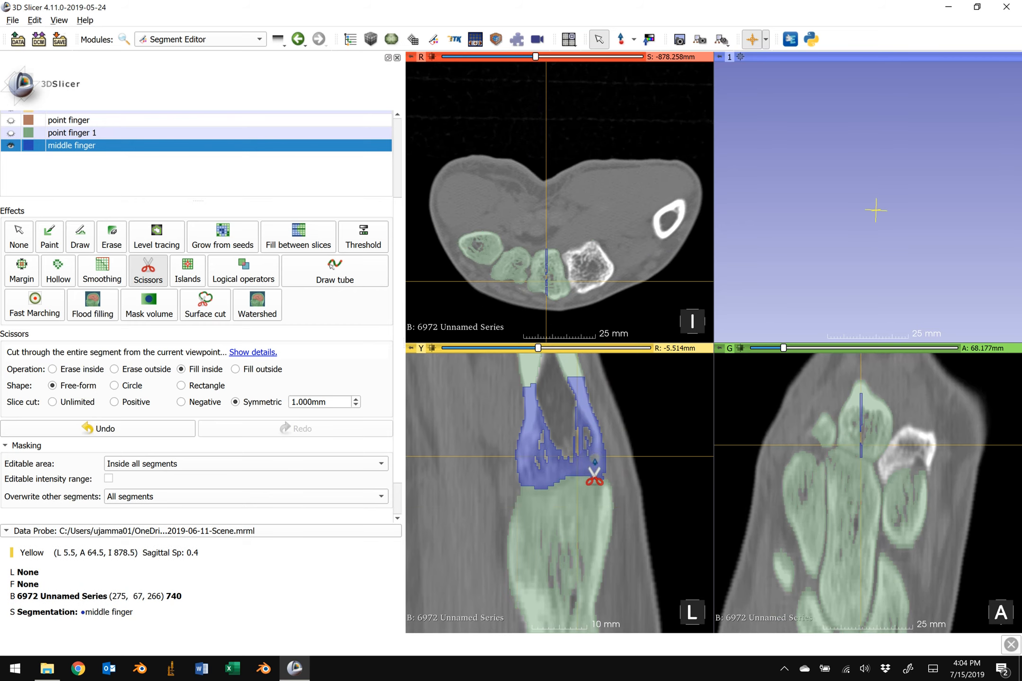
scroll(559, 451, "down", 1)
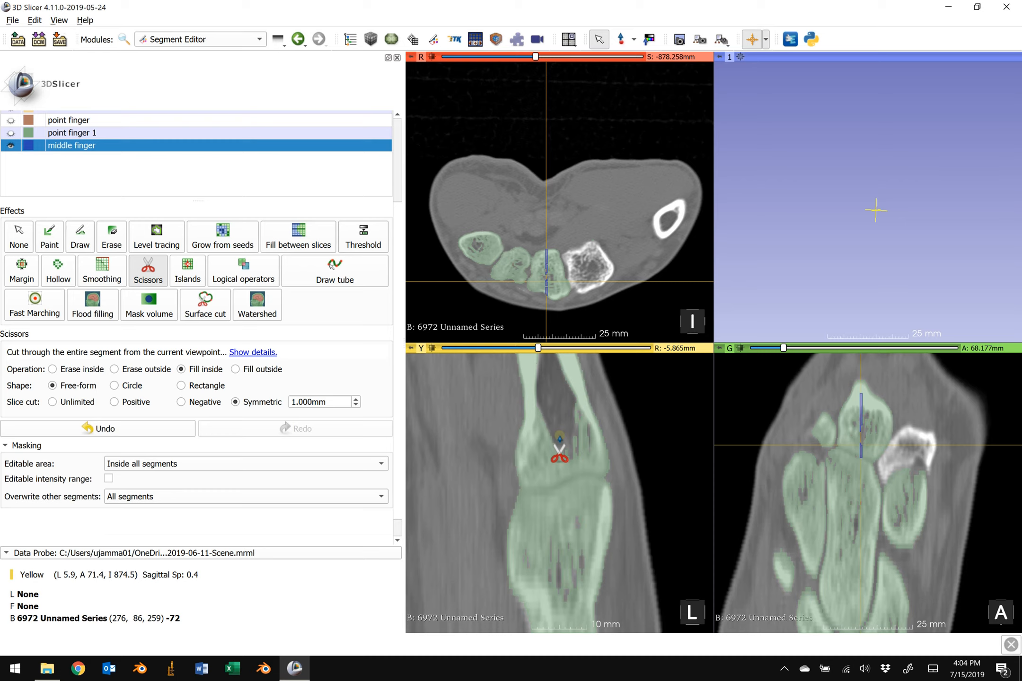
mouse_move(513, 380)
left_mouse_down()
mouse_move(505, 492)
mouse_move(522, 491)
mouse_move(605, 480)
mouse_move(587, 377)
left_mouse_up()
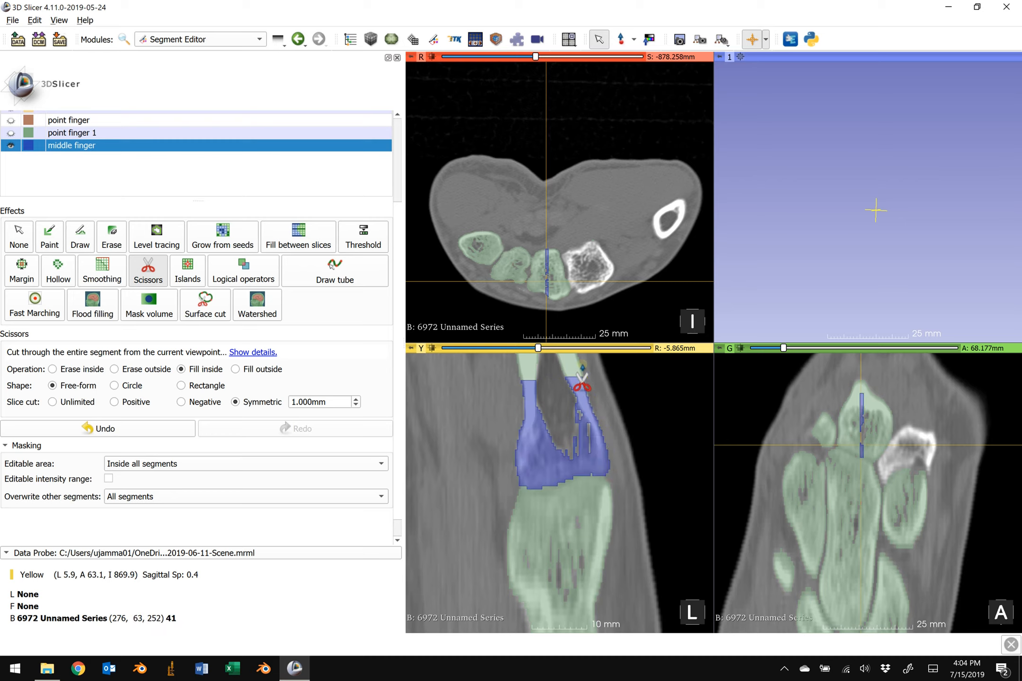
key("ctrl+z")
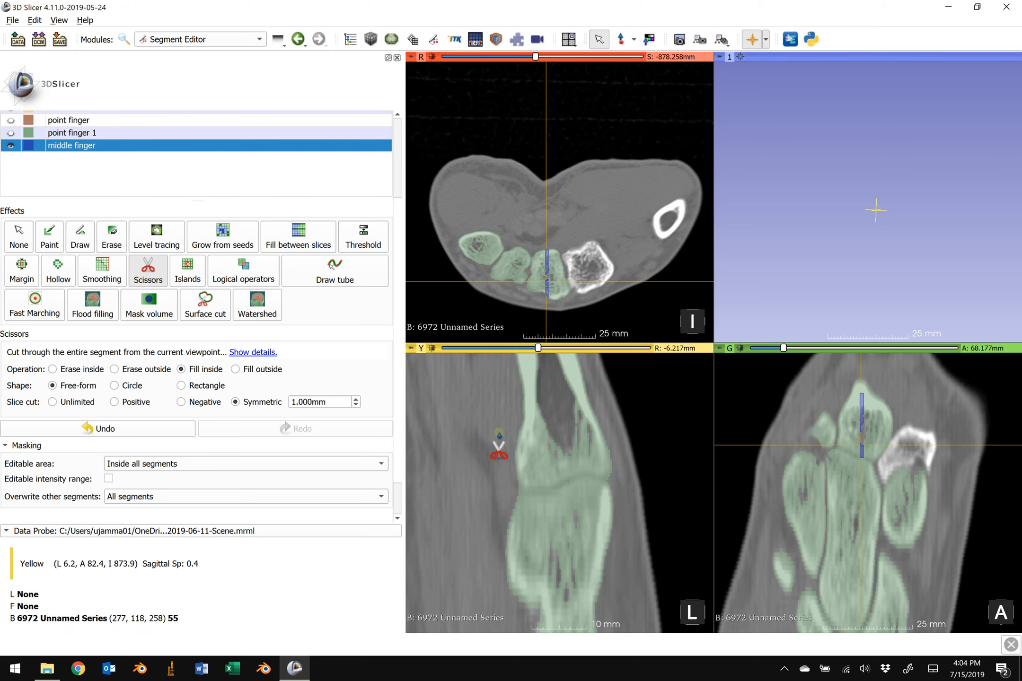
Step: Set the segmentation's slice fill opacity to 0.00 so that only the outlines cover the CT slices
scroll(327, 166, "up", 4)
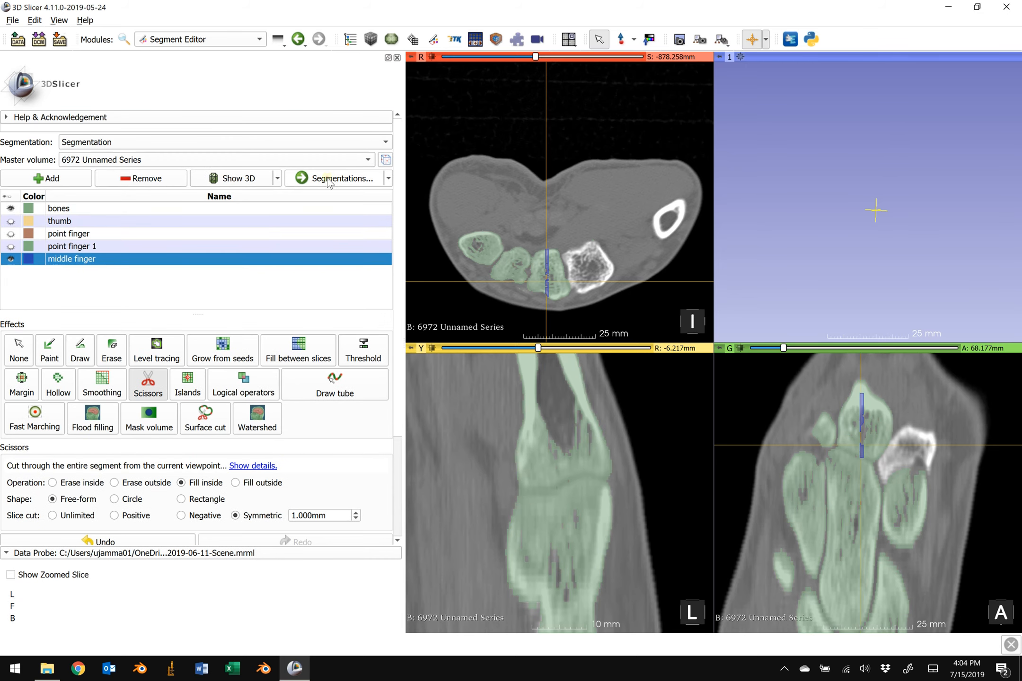
left_click(327, 178)
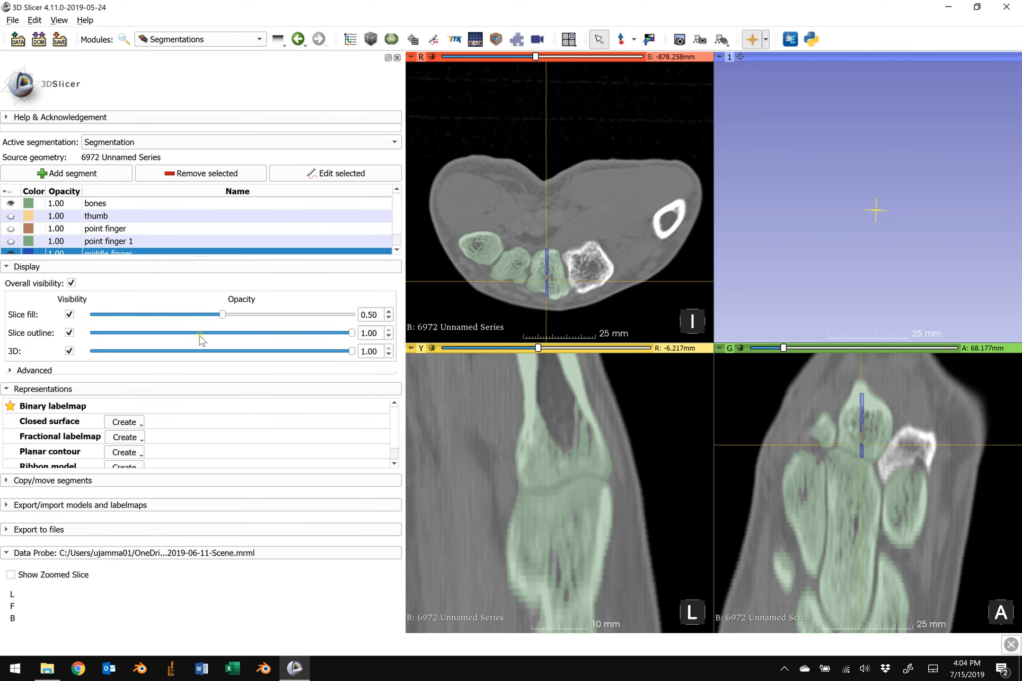
left_click(251, 314)
left_click(250, 313)
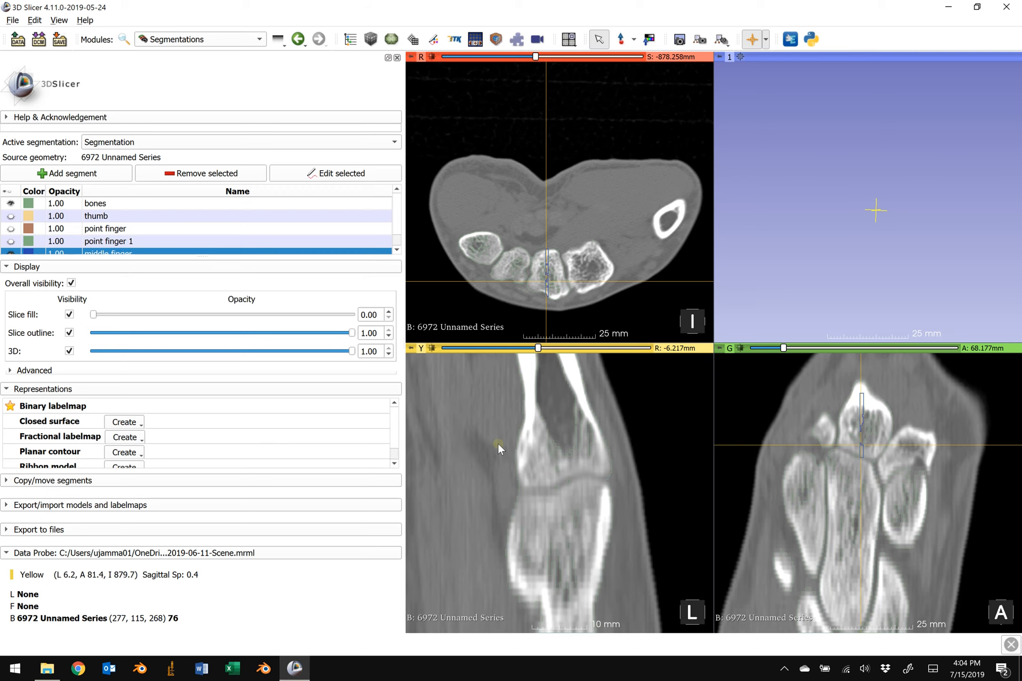
Step: Return to the Segment Editor and use Scissors to fill the metacarpal base into the middle finger segment on sagittal slice R -6.217 mm
left_click(375, 175)
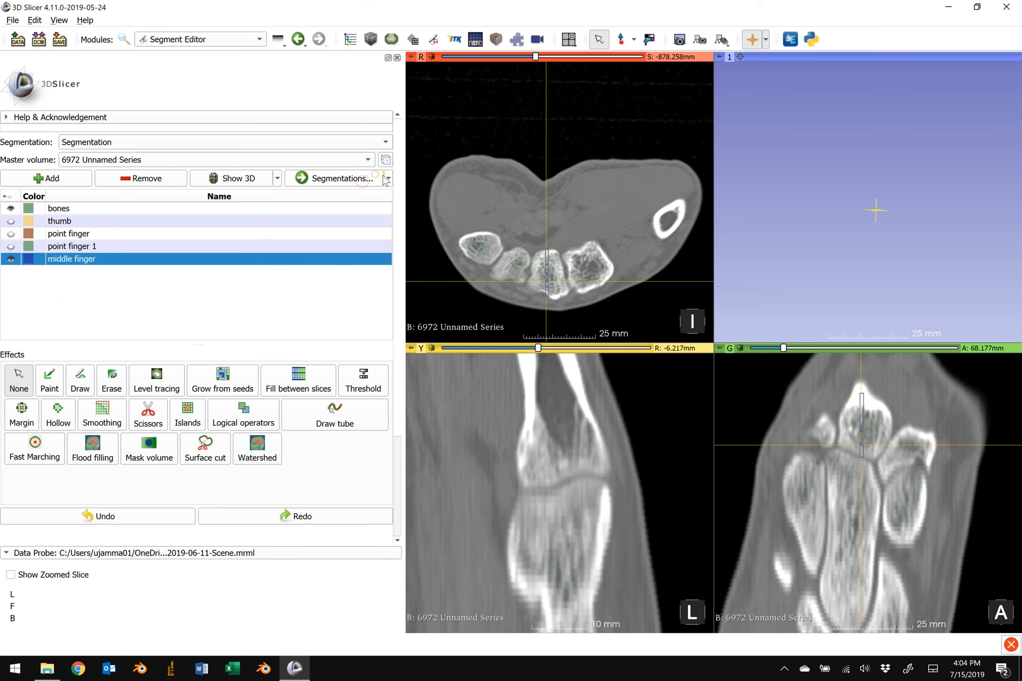
left_click(145, 414)
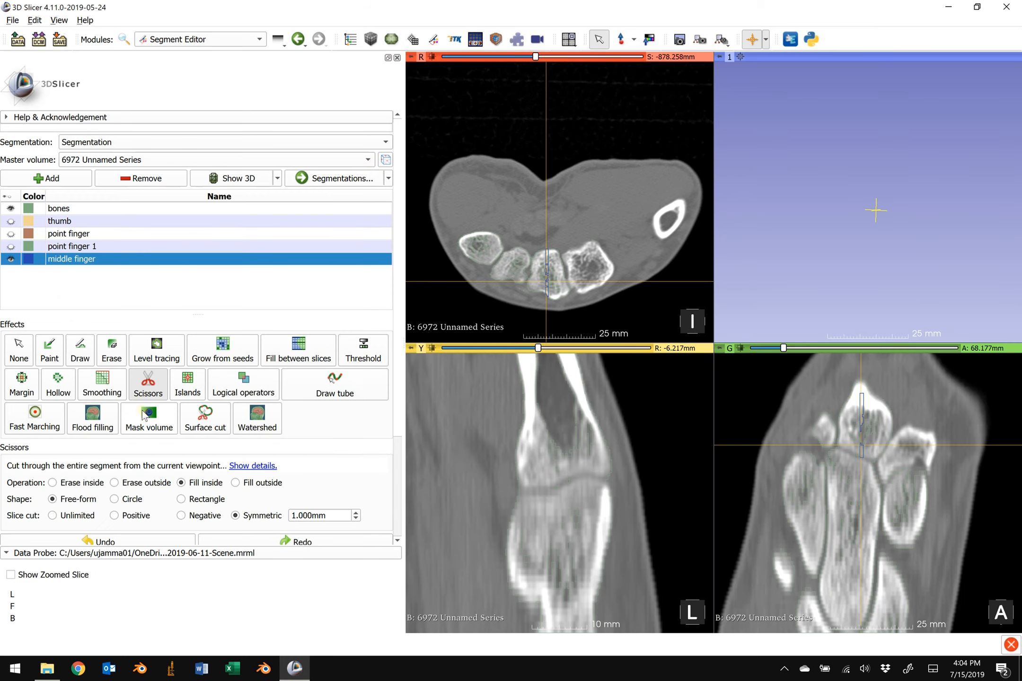
mouse_move(511, 389)
left_mouse_down()
mouse_move(502, 492)
mouse_move(616, 477)
mouse_move(593, 386)
left_mouse_up()
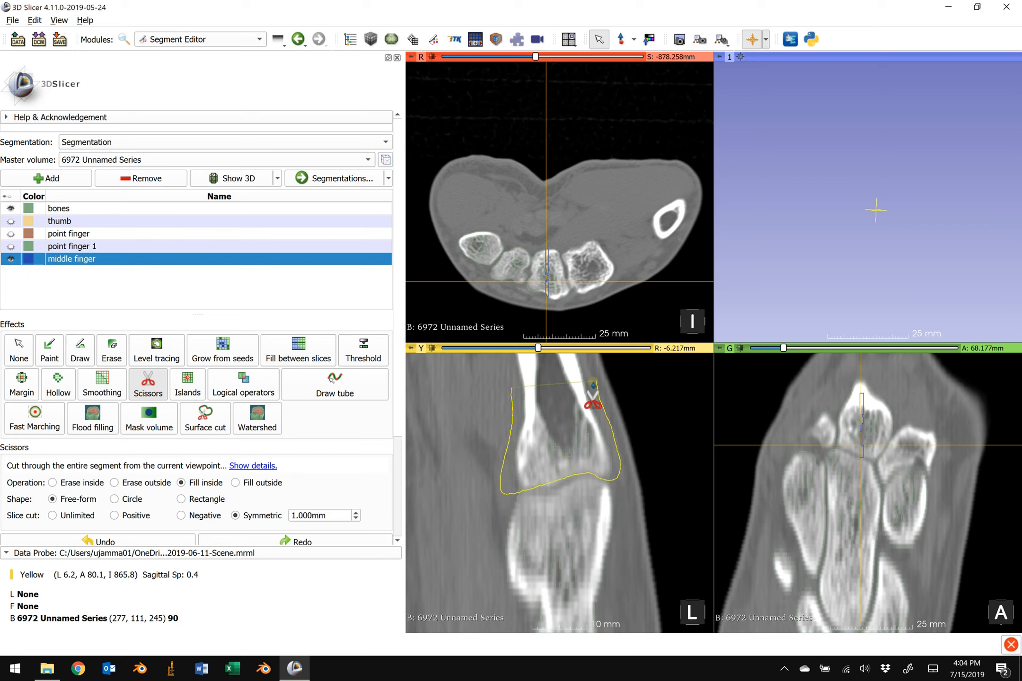
left_click_drag(593, 386, 585, 368)
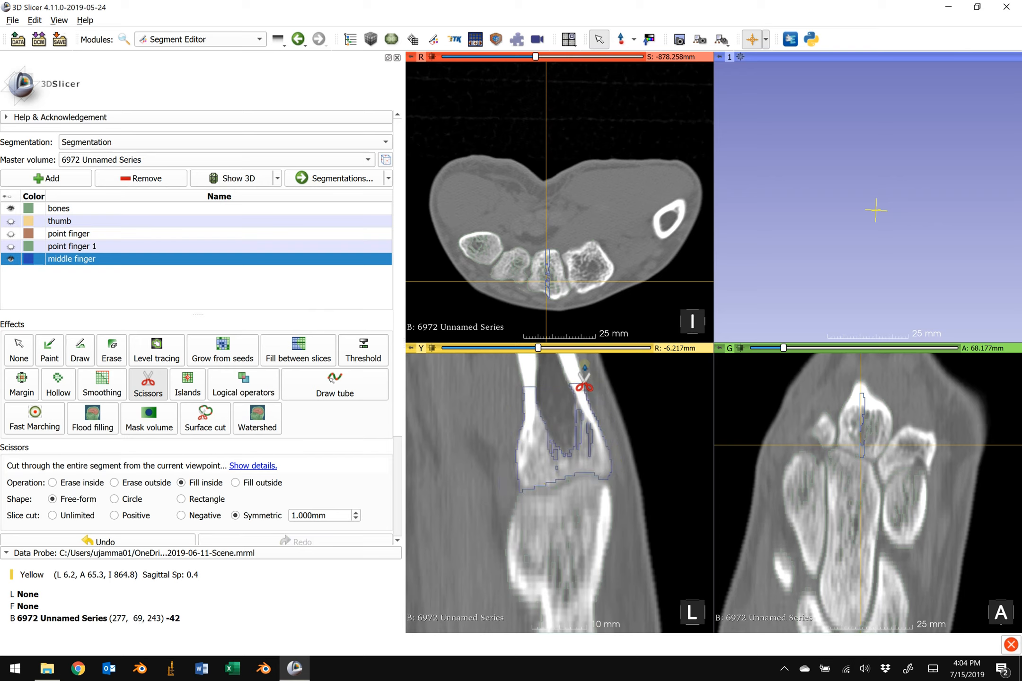
mouse_move(525, 473)
left_mouse_down()
mouse_move(552, 491)
mouse_move(585, 471)
mouse_move(582, 455)
left_mouse_up()
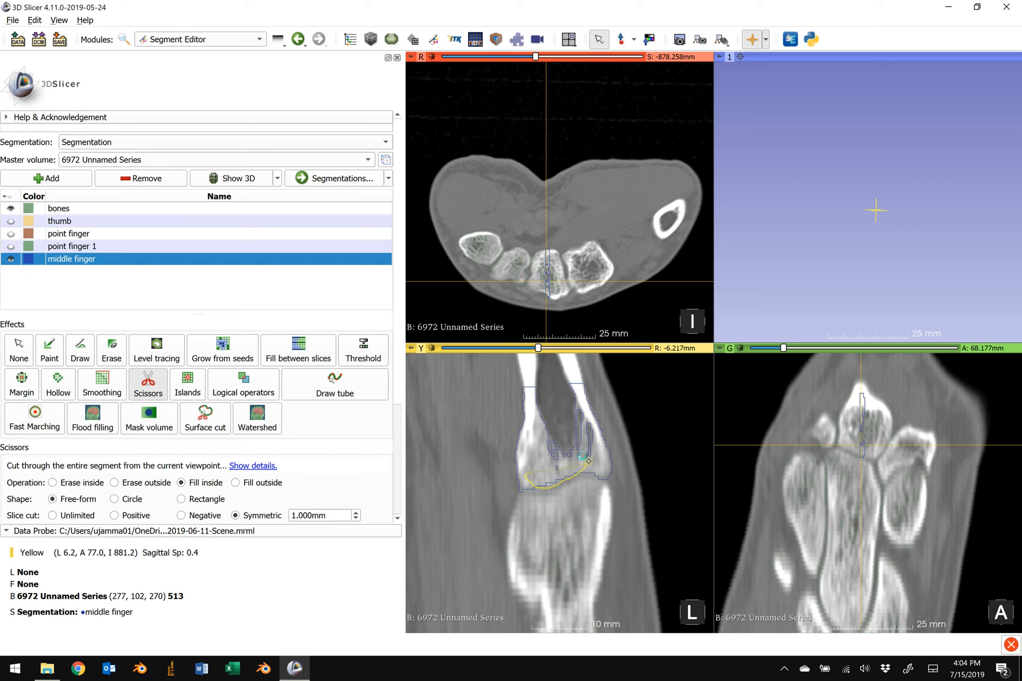
Step: Fill the metacarpal base above the joint line into the middle finger segment on the next three sagittal slices, R -6.568 mm through -7.272 mm
scroll(576, 442, "down", 1)
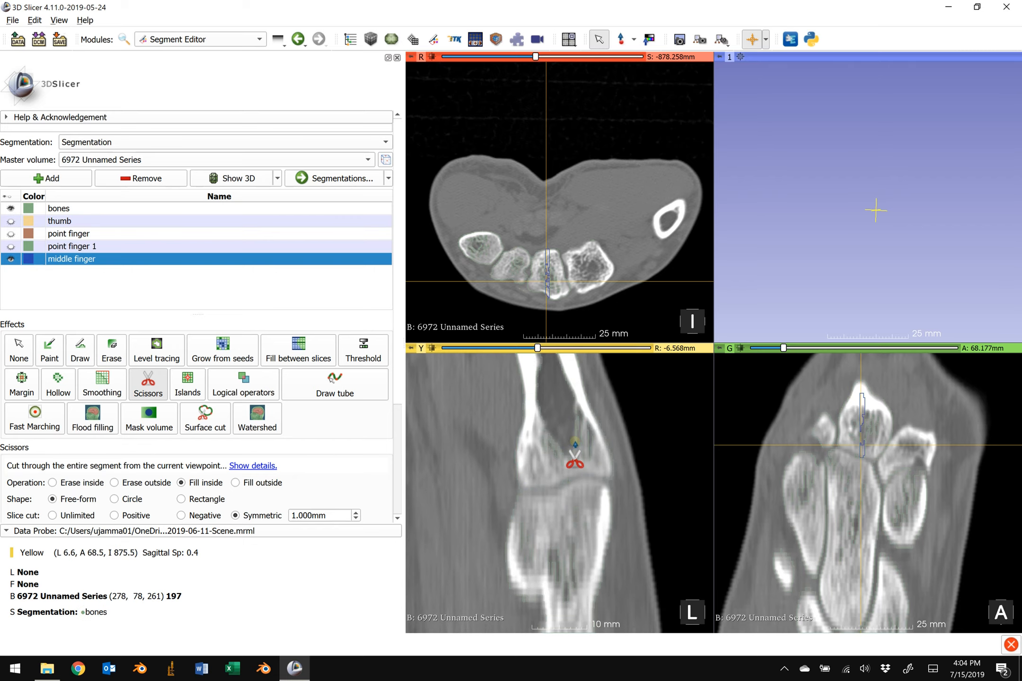
mouse_move(516, 382)
left_mouse_down()
mouse_move(499, 466)
mouse_move(514, 490)
mouse_move(616, 473)
mouse_move(590, 396)
left_mouse_up()
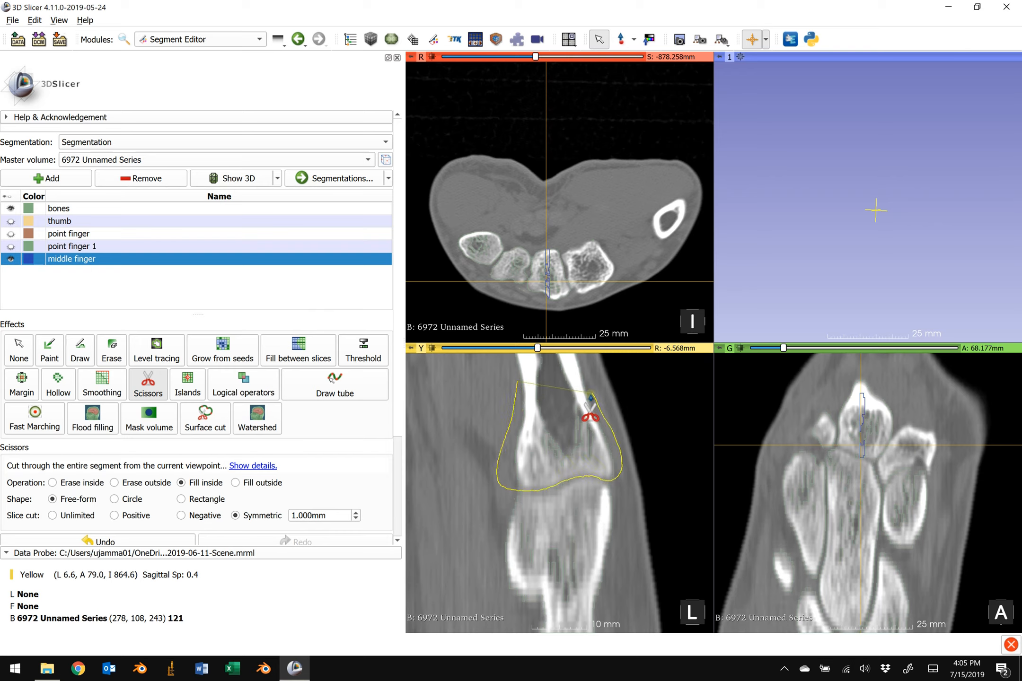
left_click_drag(590, 397, 589, 392)
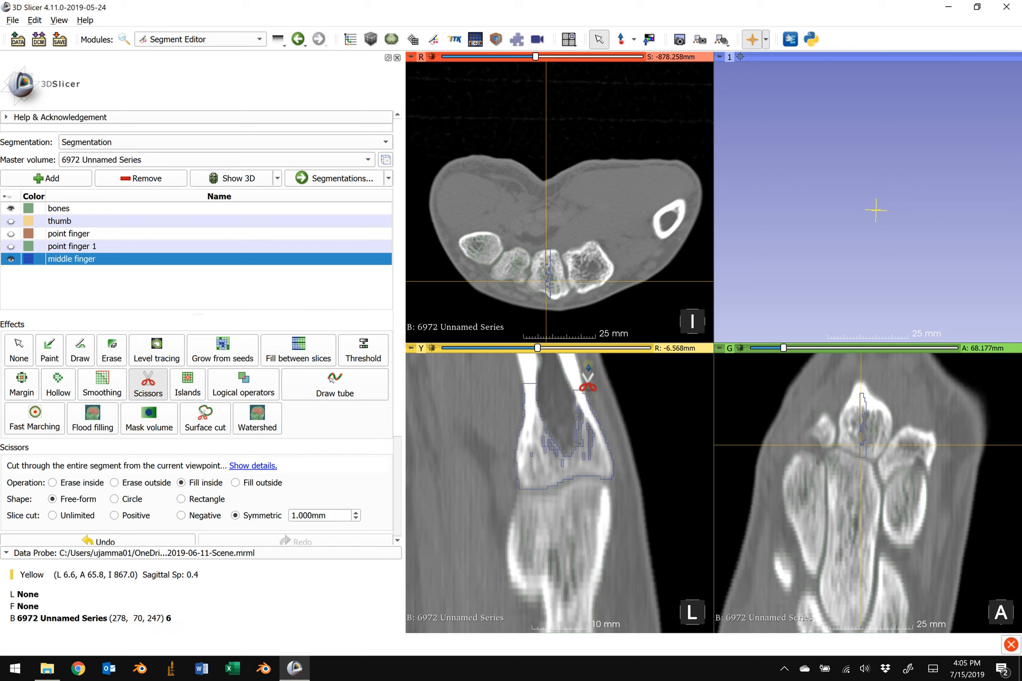
scroll(588, 368, "down", 1)
mouse_move(505, 379)
left_mouse_down()
mouse_move(500, 449)
mouse_move(514, 490)
mouse_move(534, 491)
mouse_move(615, 473)
mouse_move(591, 382)
left_mouse_up()
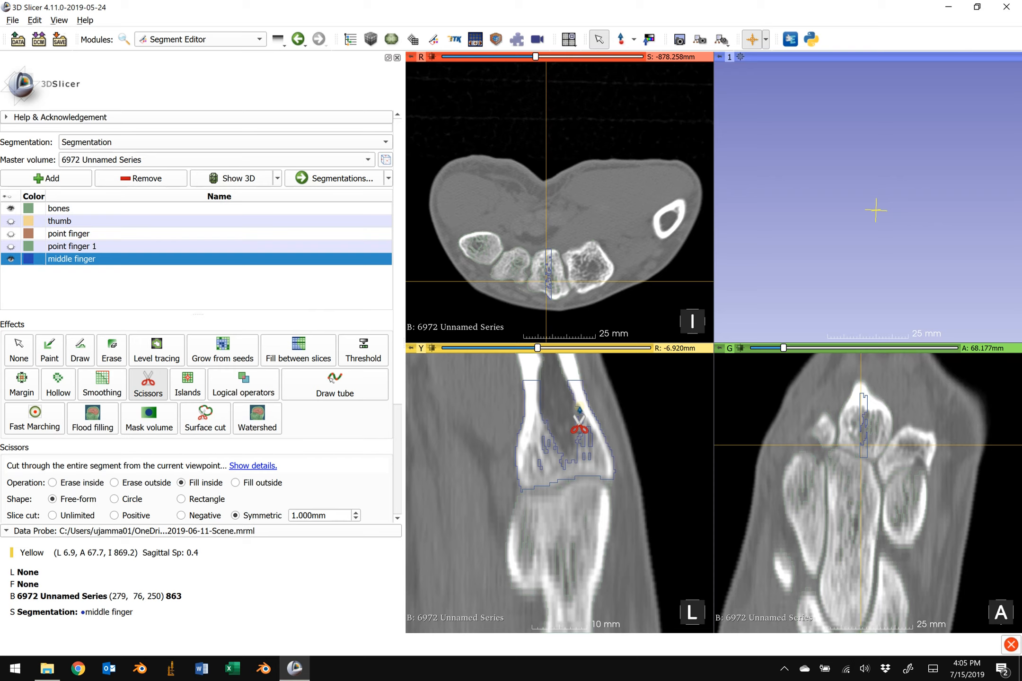
scroll(578, 458, "down", 1)
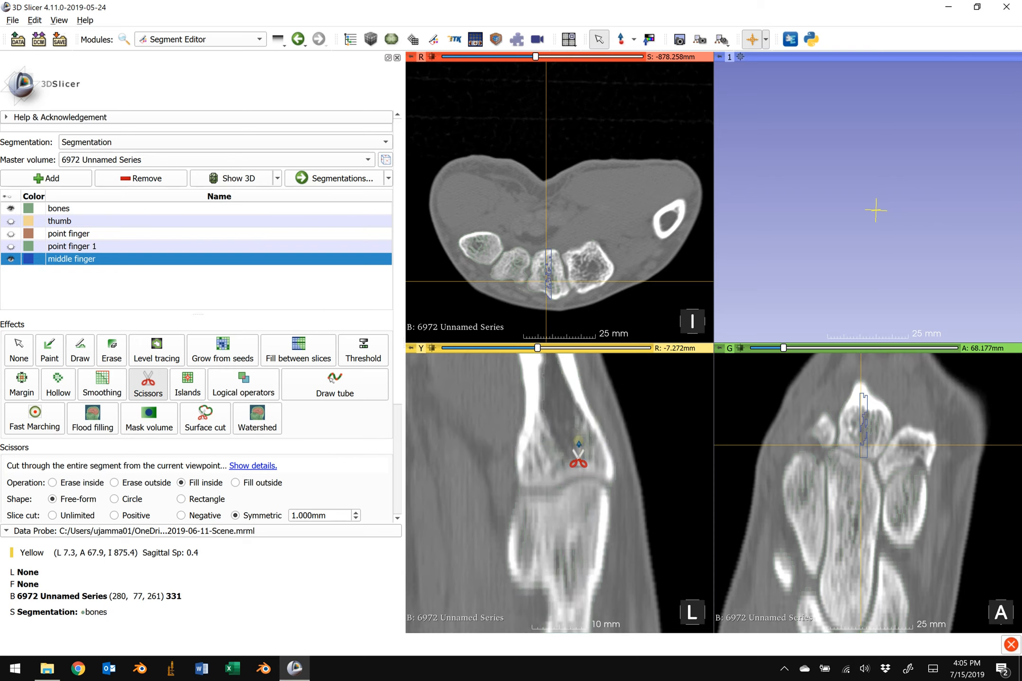
mouse_move(508, 363)
left_mouse_down()
mouse_move(506, 455)
mouse_move(524, 492)
mouse_move(575, 479)
mouse_move(608, 484)
mouse_move(607, 402)
mouse_move(584, 394)
left_mouse_up()
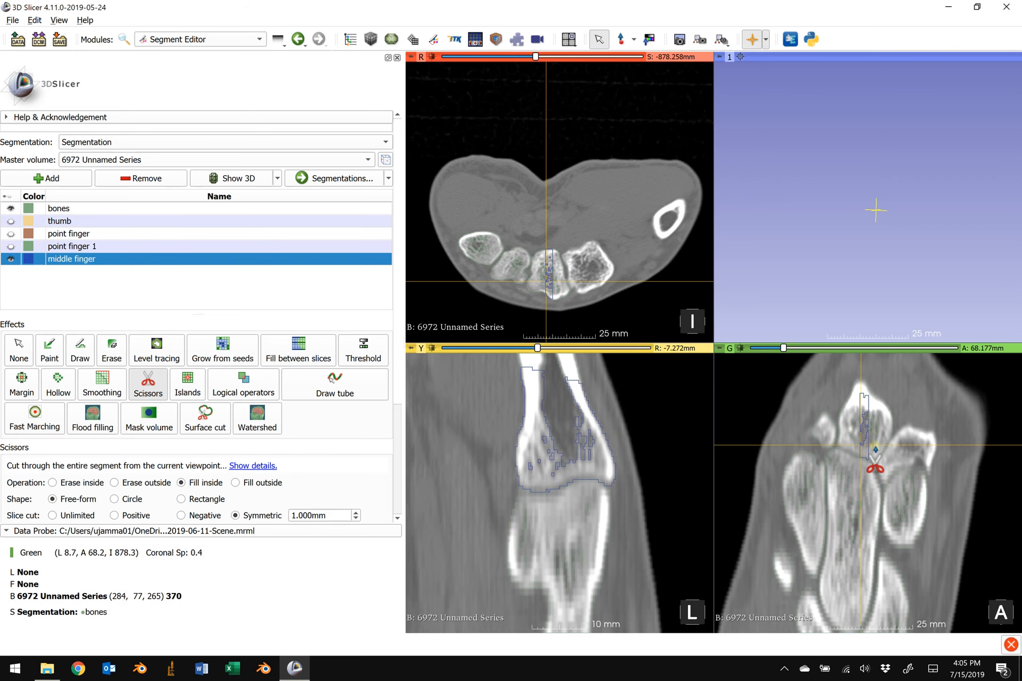
Step: Outline the middle metacarpal base in the coronal view around A 68 mm and fill it into the middle finger segment
mouse_move(855, 374)
left_mouse_down()
mouse_move(836, 446)
mouse_move(848, 457)
mouse_move(868, 463)
mouse_move(902, 407)
left_mouse_up()
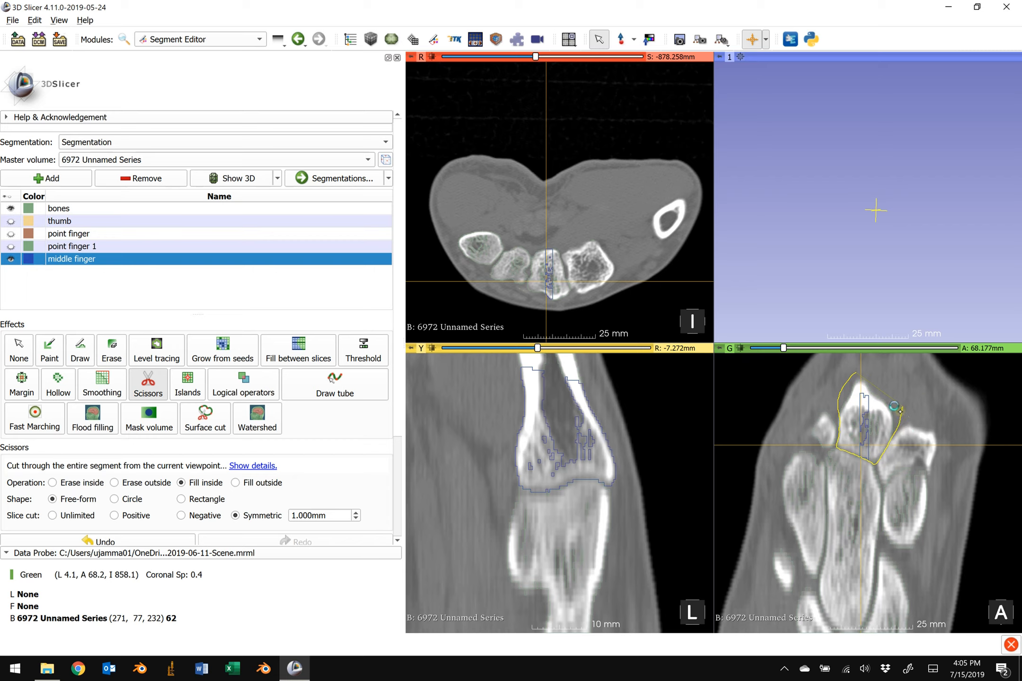
mouse_move(841, 398)
left_mouse_down()
mouse_move(837, 442)
mouse_move(857, 440)
left_mouse_up()
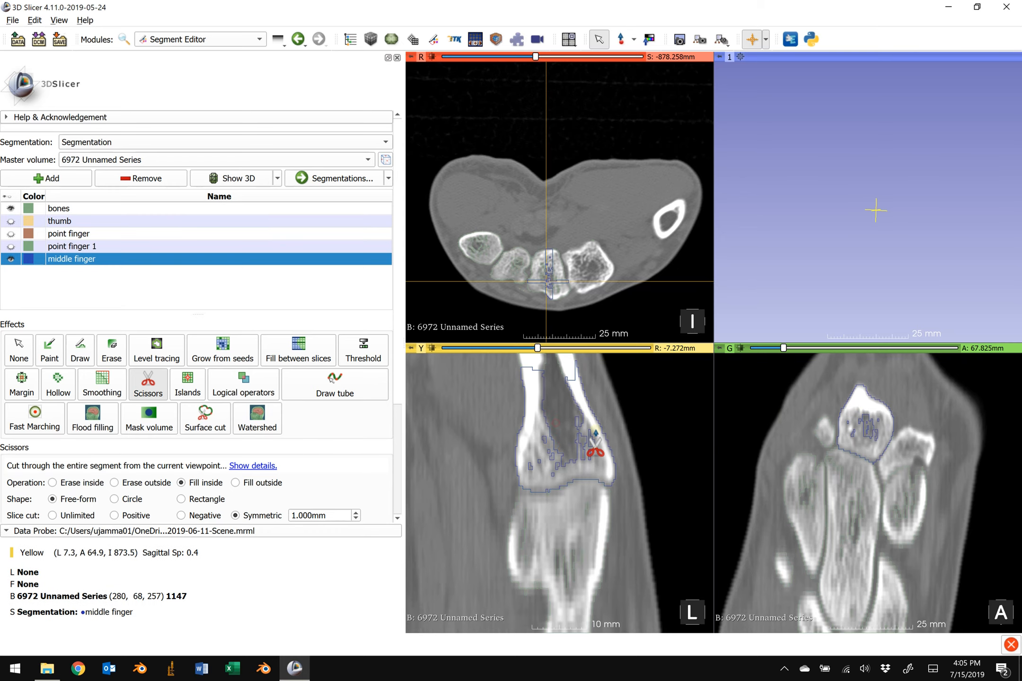
scroll(596, 432, "down", 1)
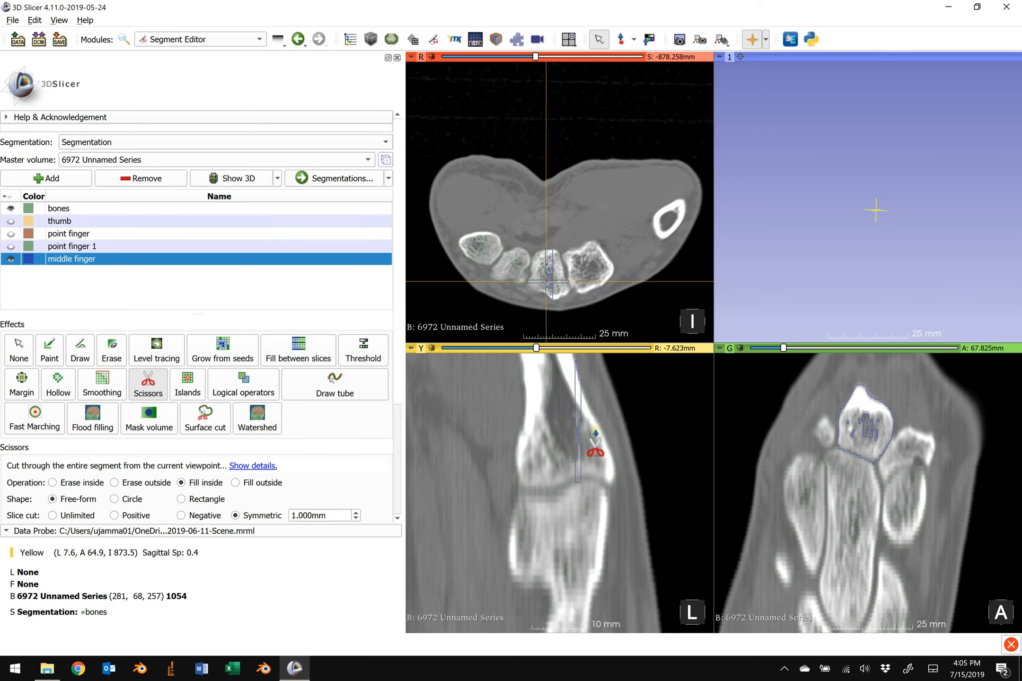
Step: Open the segmentation's display settings and set the slice fill opacity to 0.40
left_click(344, 180)
left_click(315, 314)
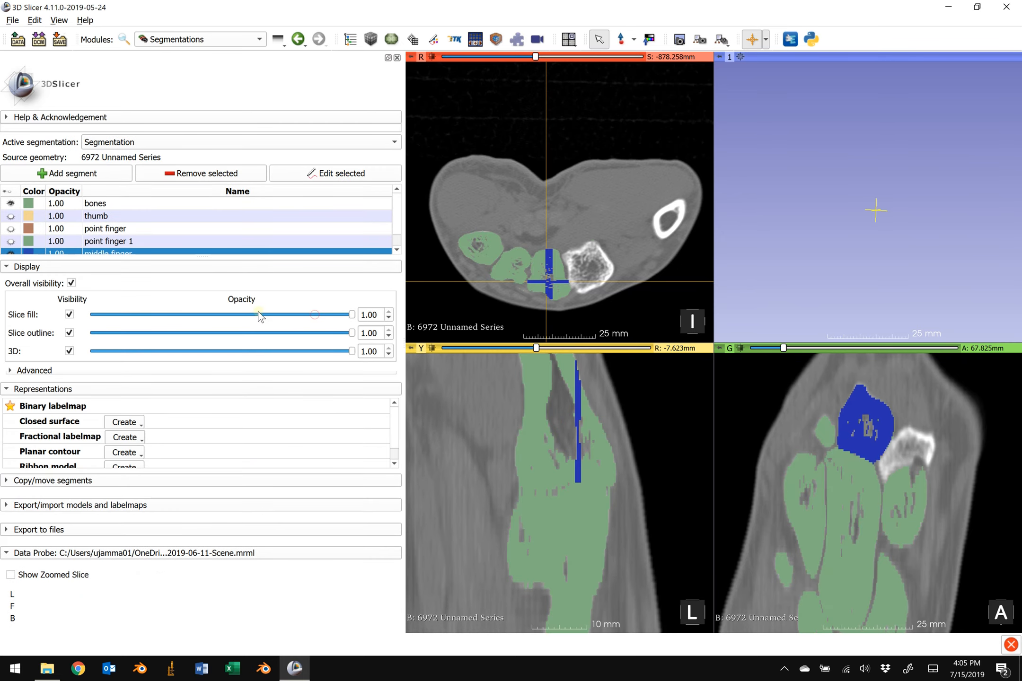
left_click(198, 316)
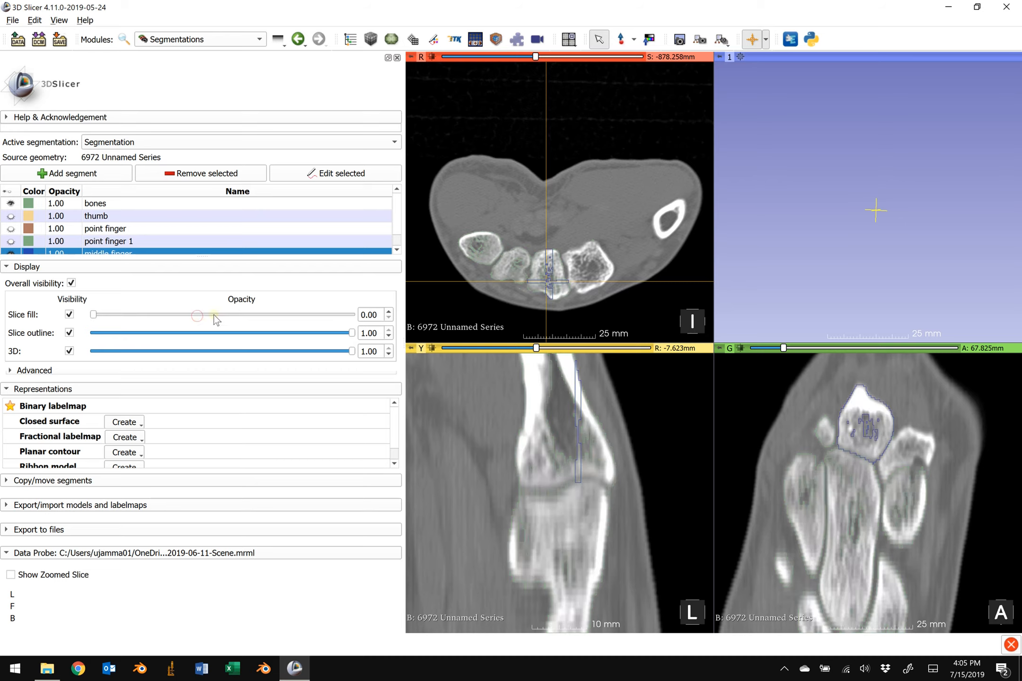
left_click(214, 315)
left_click_drag(351, 313, 201, 313)
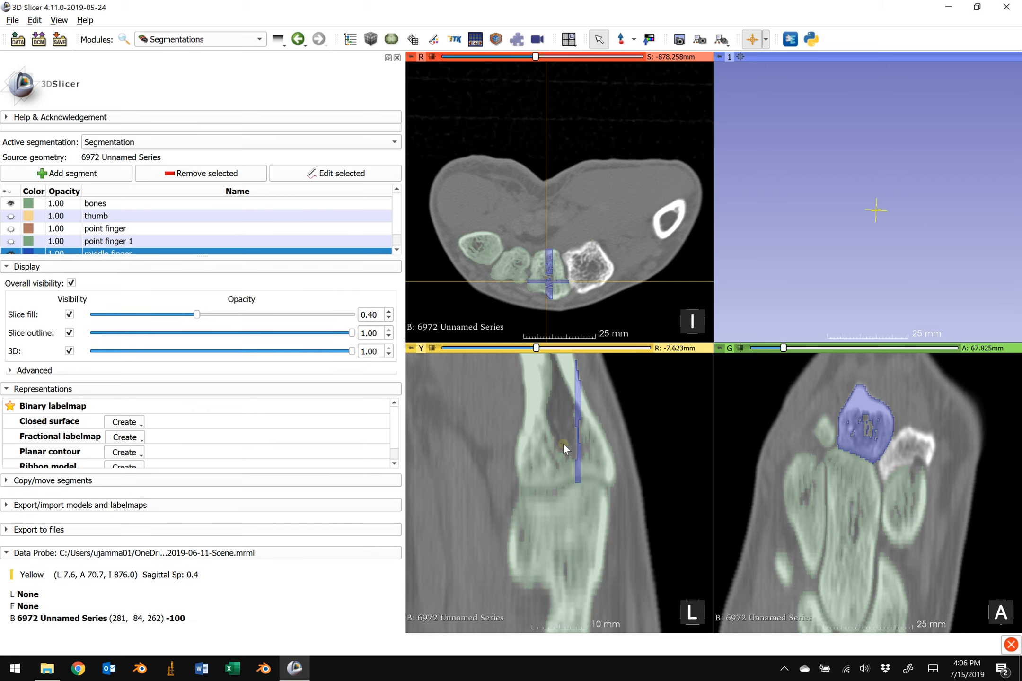
Step: Return to the Segment Editor and use Scissors to fill the metacarpal base into the middle finger segment on sagittal slices R -7.623 to -8.326 mm
left_click(349, 174)
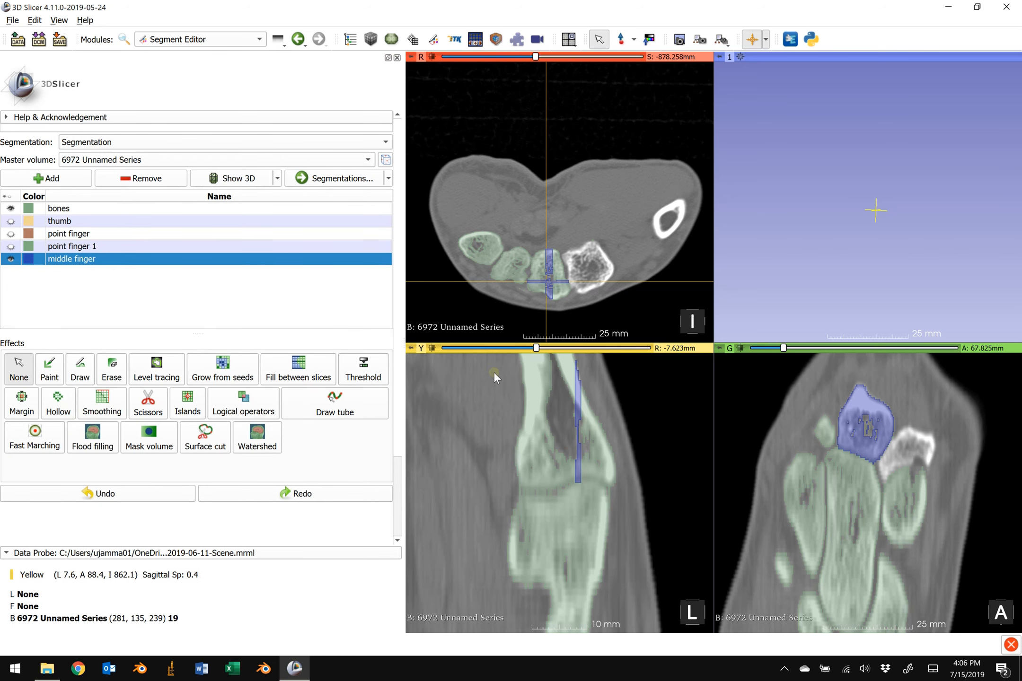
left_click(146, 401)
mouse_move(509, 373)
left_mouse_down()
mouse_move(514, 492)
mouse_move(583, 482)
mouse_move(610, 490)
mouse_move(613, 426)
mouse_move(597, 389)
mouse_move(584, 388)
mouse_move(595, 400)
left_mouse_up()
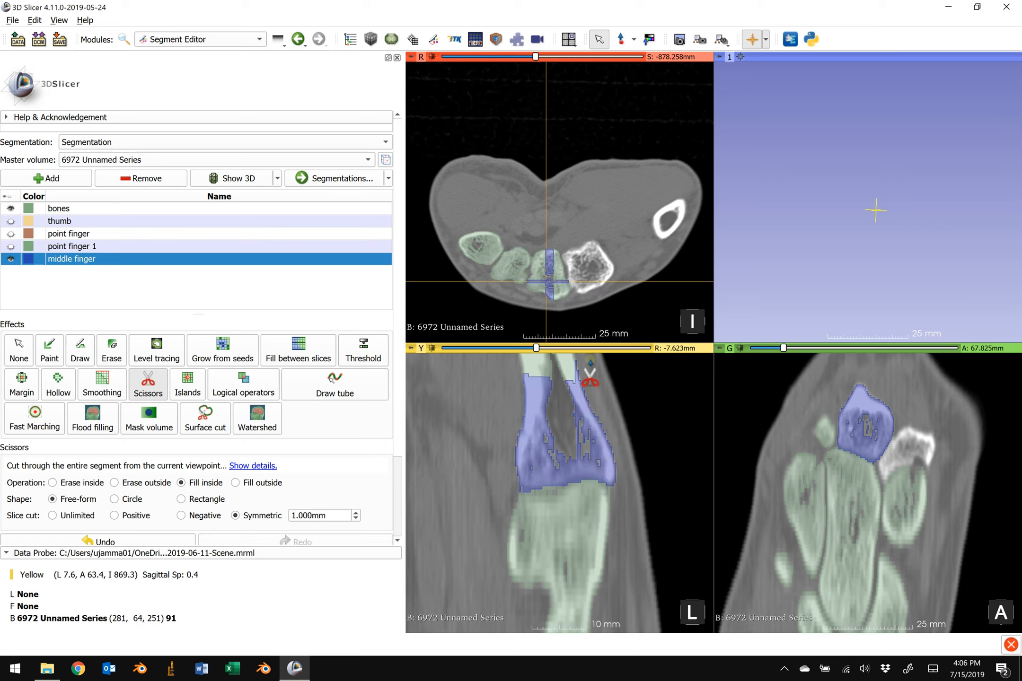
scroll(590, 378, "down", 1)
mouse_move(515, 374)
left_mouse_down()
mouse_move(503, 468)
mouse_move(513, 489)
mouse_move(610, 483)
mouse_move(597, 389)
left_mouse_up()
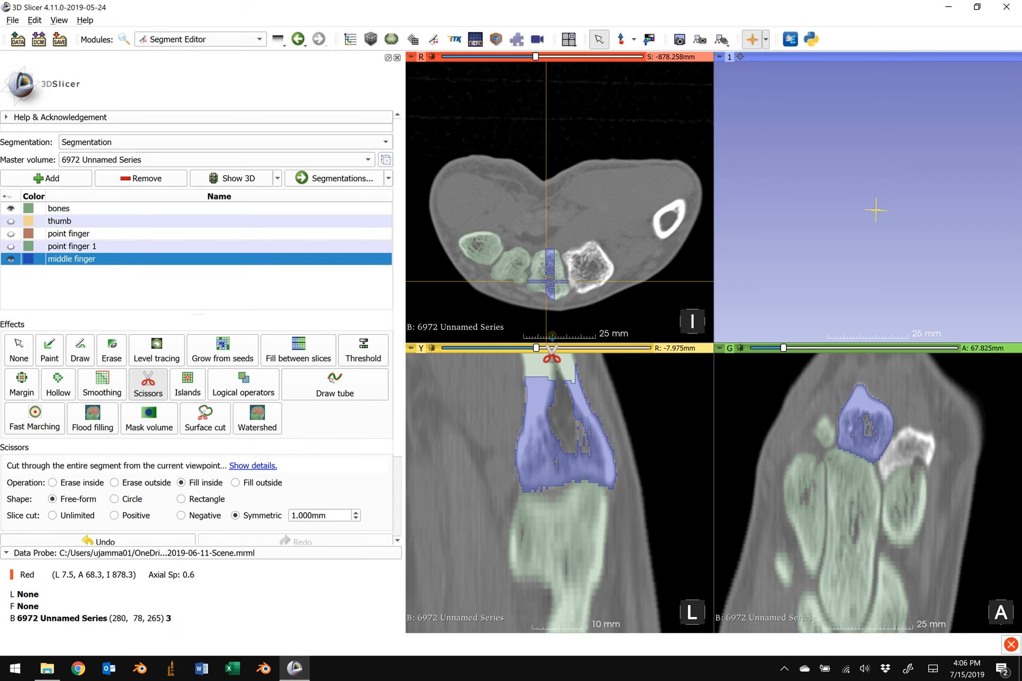
scroll(555, 411, "down", 1)
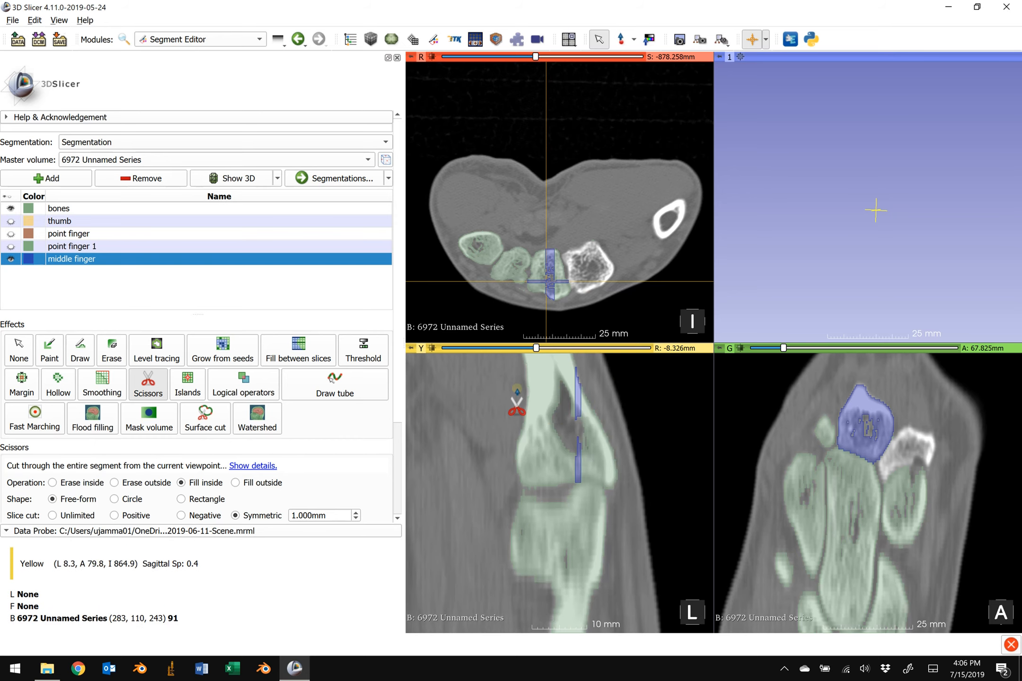
mouse_move(517, 374)
left_mouse_down()
mouse_move(501, 473)
mouse_move(529, 494)
mouse_move(622, 472)
mouse_move(607, 392)
left_mouse_up()
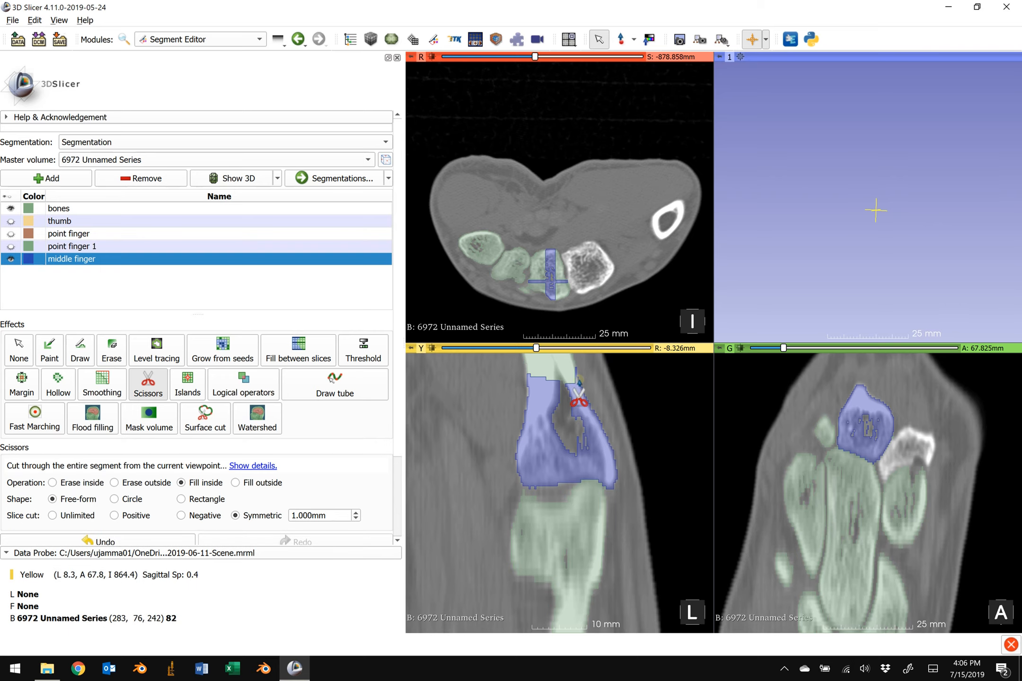
Step: Fill the metacarpal base above the joint line into the middle finger segment on sagittal slices R -8.678, -9.029 and -9.381 mm
scroll(578, 401, "down", 1)
mouse_move(516, 376)
left_mouse_down()
mouse_move(499, 471)
mouse_move(524, 490)
mouse_move(616, 488)
mouse_move(606, 403)
left_mouse_up()
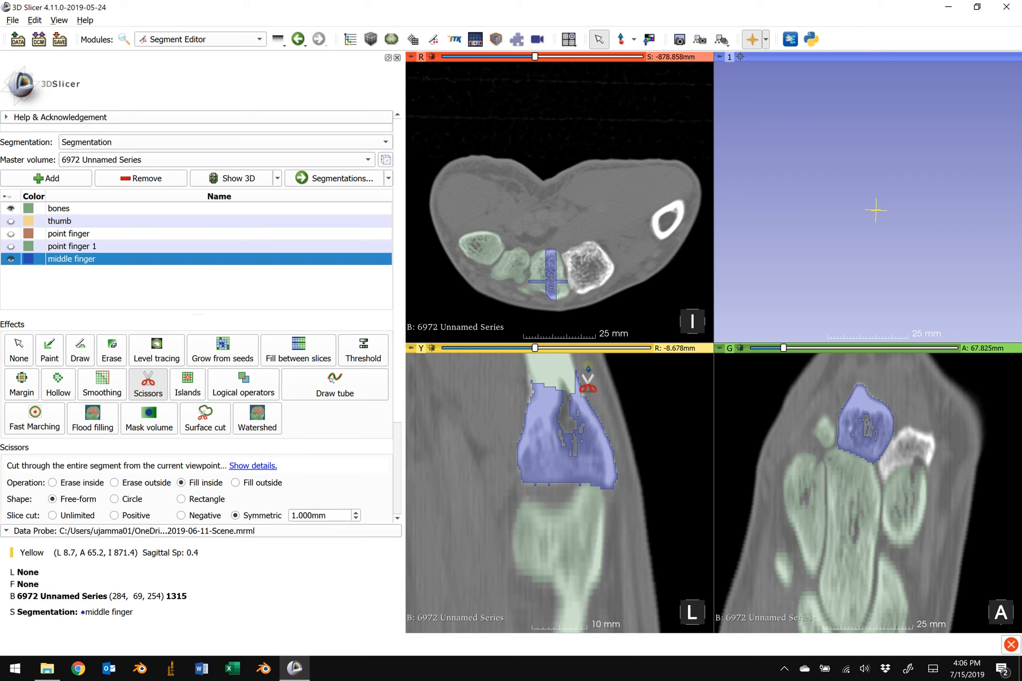
scroll(588, 368, "down", 1)
mouse_move(530, 371)
left_mouse_down()
mouse_move(503, 483)
mouse_move(609, 486)
mouse_move(599, 387)
left_mouse_up()
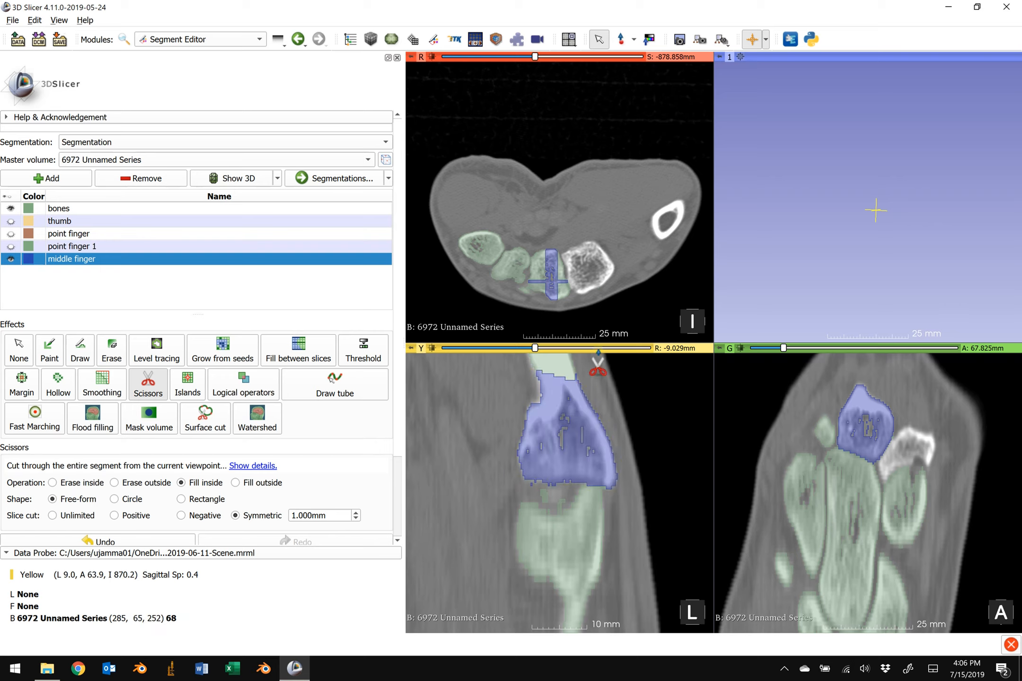
scroll(566, 404, "down", 1)
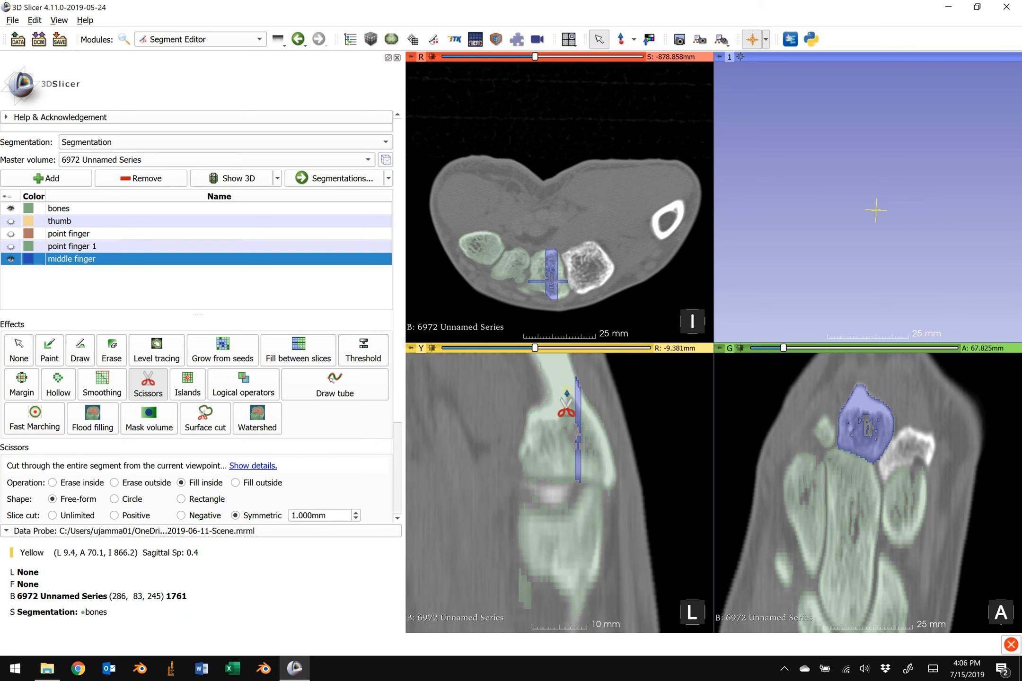
mouse_move(529, 363)
left_mouse_down()
mouse_move(501, 449)
mouse_move(523, 484)
mouse_move(592, 488)
mouse_move(619, 468)
mouse_move(596, 379)
left_mouse_up()
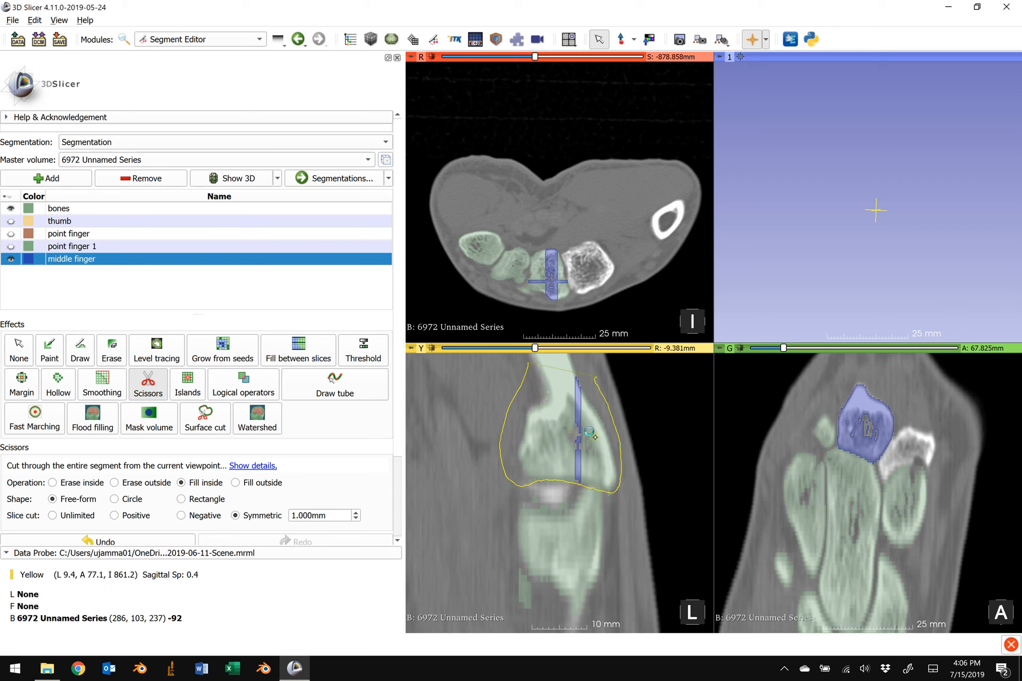
Step: Fill the metacarpal base above the joint into the middle finger segment on the next four sagittal slices, R -9.733 mm through -10.787 mm
scroll(590, 376, "down", 1)
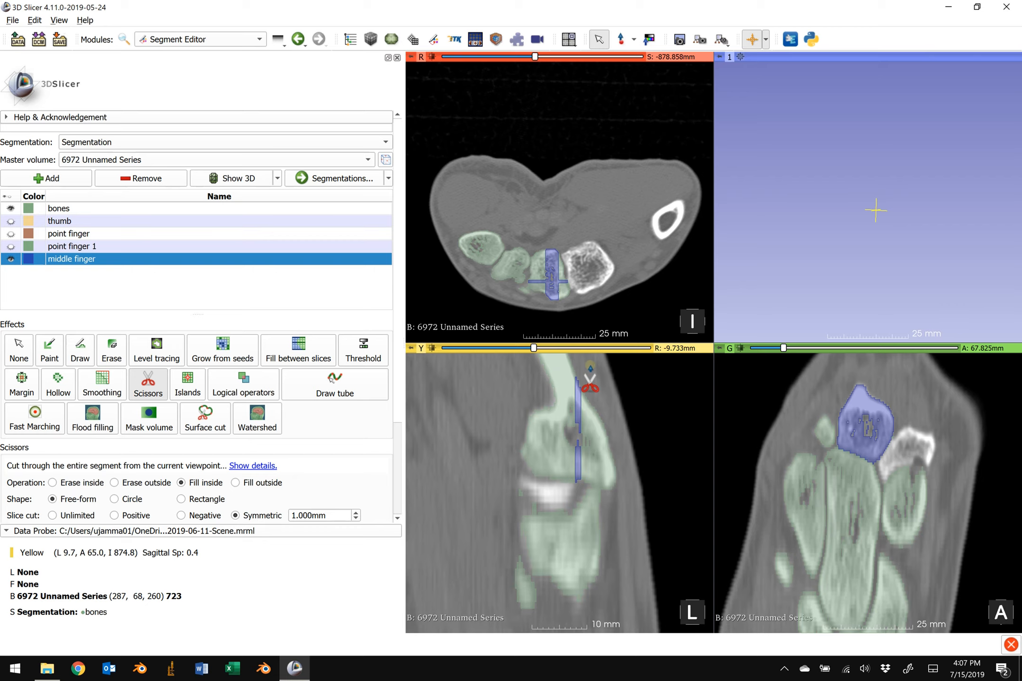
mouse_move(535, 364)
left_mouse_down()
mouse_move(505, 438)
mouse_move(518, 473)
mouse_move(617, 488)
mouse_move(602, 384)
left_mouse_up()
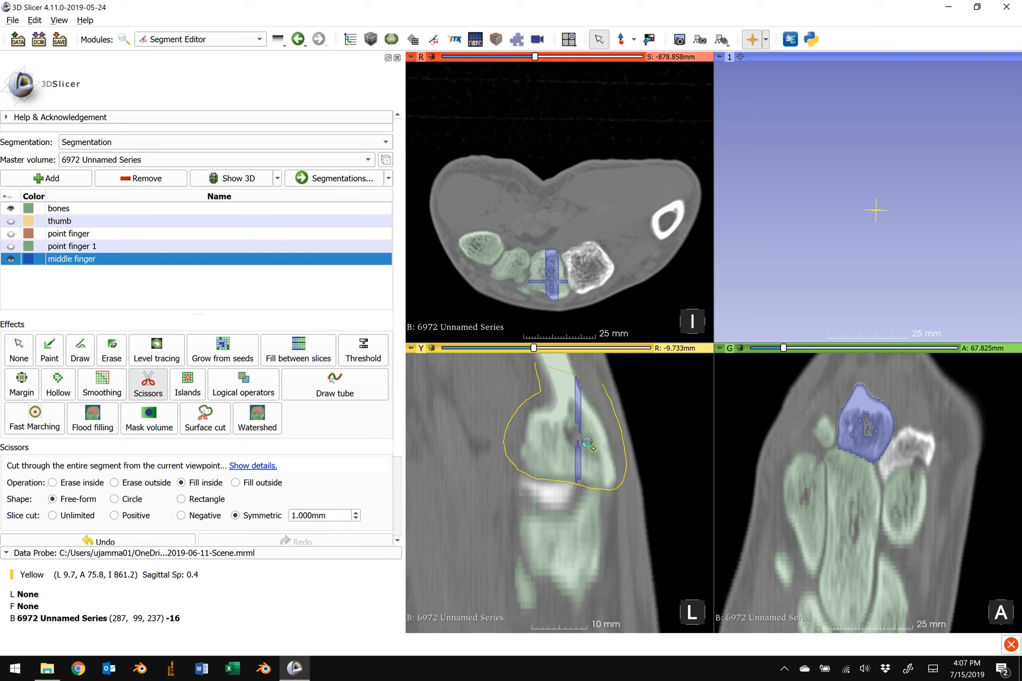
scroll(593, 374, "down", 1)
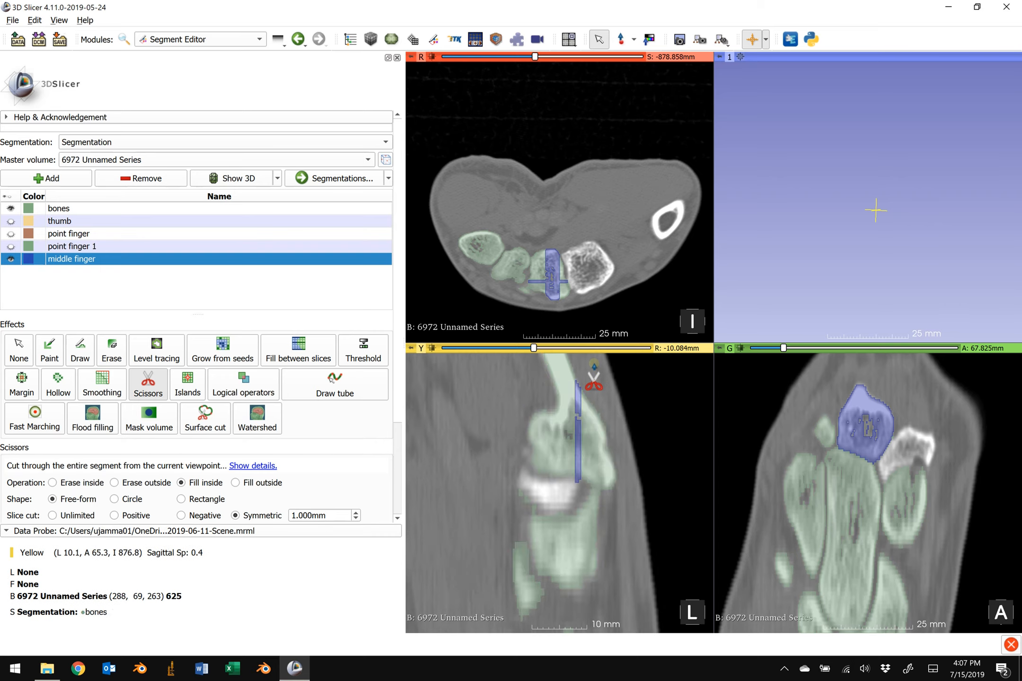
mouse_move(537, 362)
left_mouse_down()
mouse_move(515, 456)
mouse_move(529, 477)
mouse_move(615, 493)
mouse_move(620, 440)
mouse_move(610, 400)
left_mouse_up()
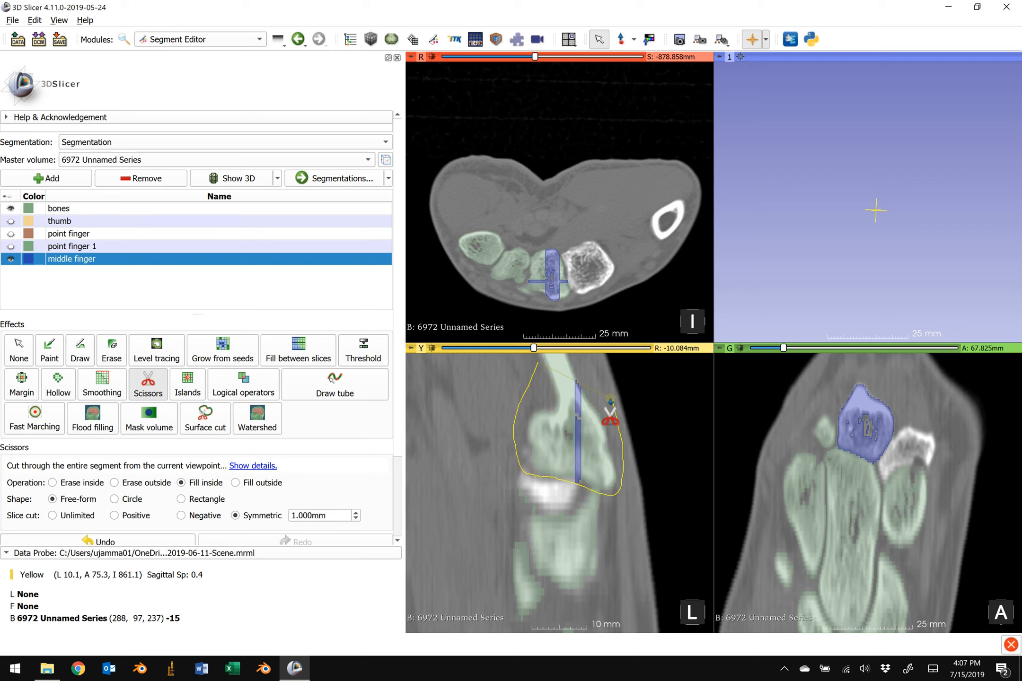
left_click_drag(610, 402, 603, 384)
scroll(602, 393, "up", 3)
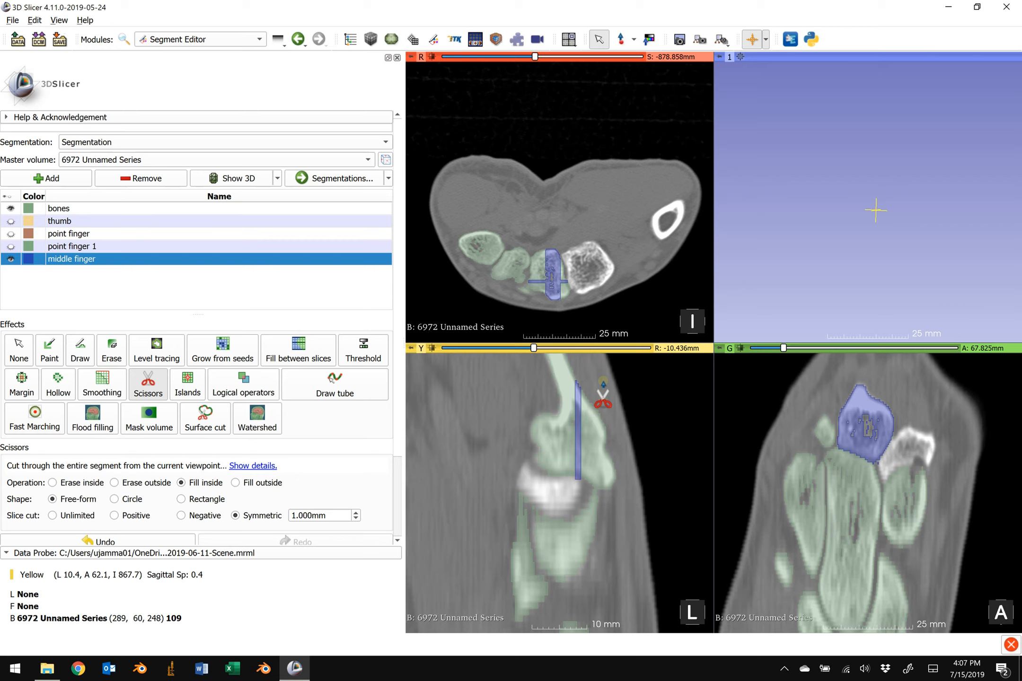
mouse_move(537, 369)
left_mouse_down()
mouse_move(523, 423)
mouse_move(532, 480)
mouse_move(617, 487)
mouse_move(600, 373)
mouse_move(544, 386)
mouse_move(522, 428)
mouse_move(539, 473)
mouse_move(615, 480)
mouse_move(610, 403)
left_mouse_up()
scroll(600, 374, "down", 1)
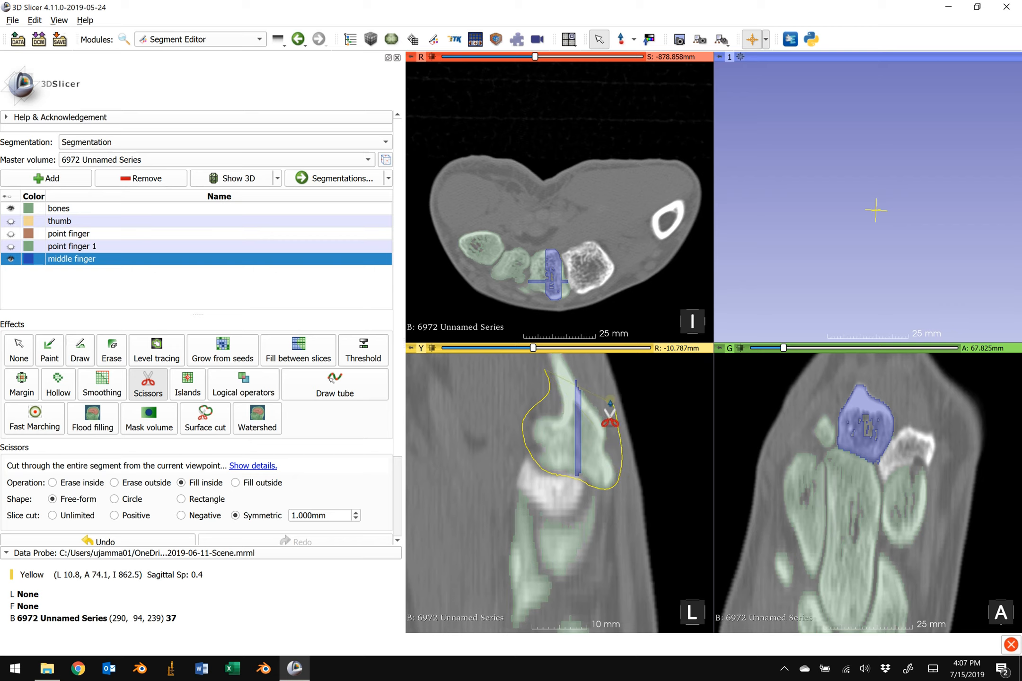
left_click_drag(610, 403, 610, 385)
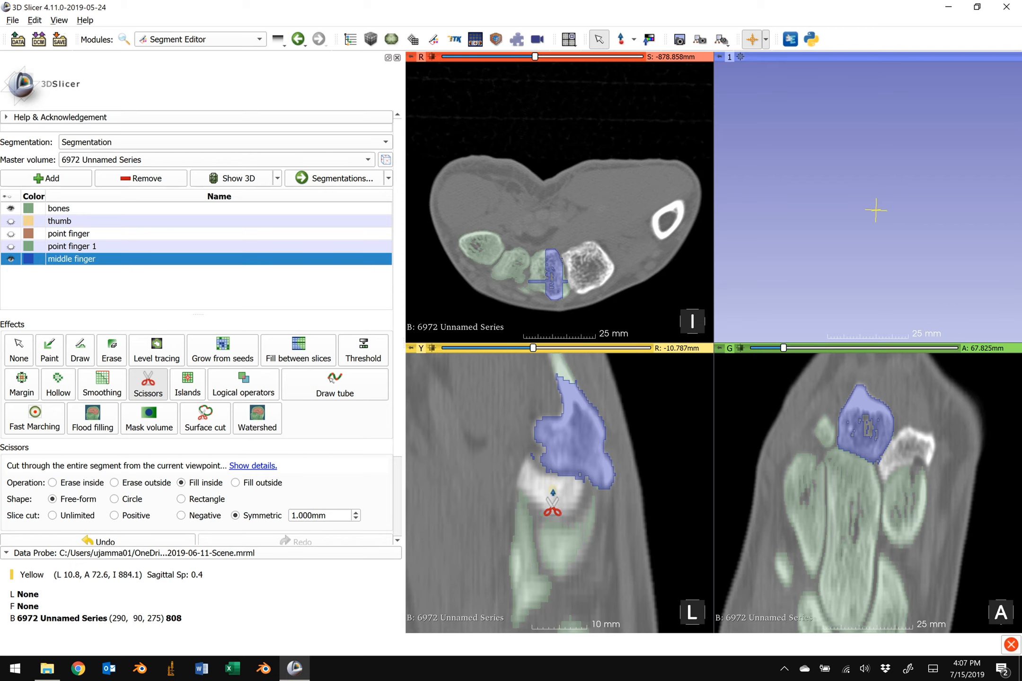
Step: Toggle the thumb, point finger and point finger 1 segments on and off to check which one holds the unfilled bone below the metacarpal base
scroll(552, 504, "down", 1)
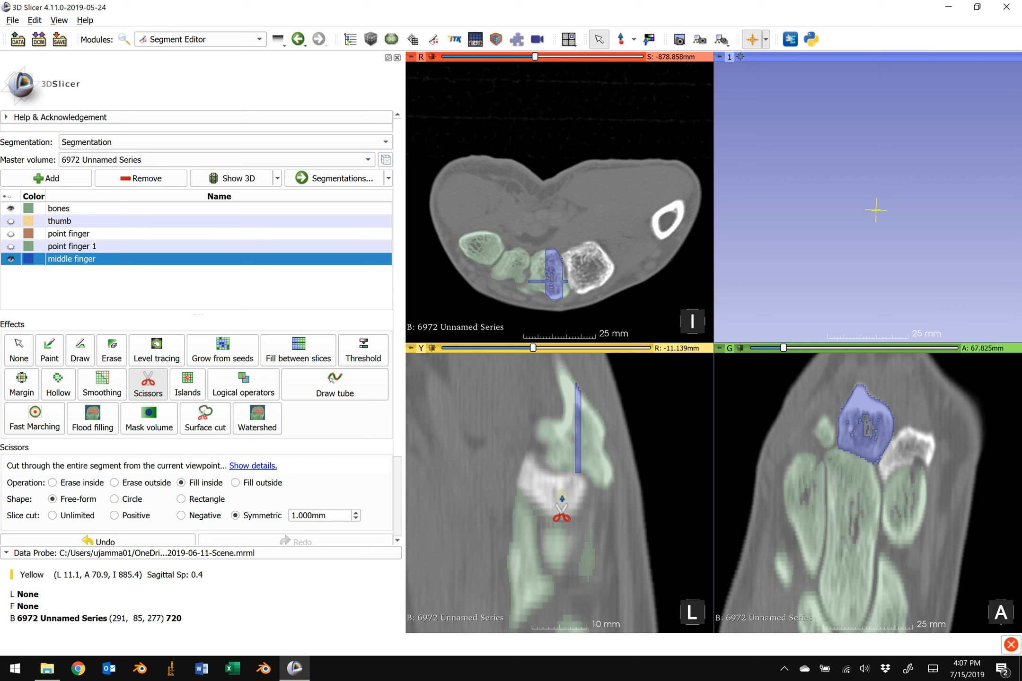
left_click(11, 220)
left_click(11, 221)
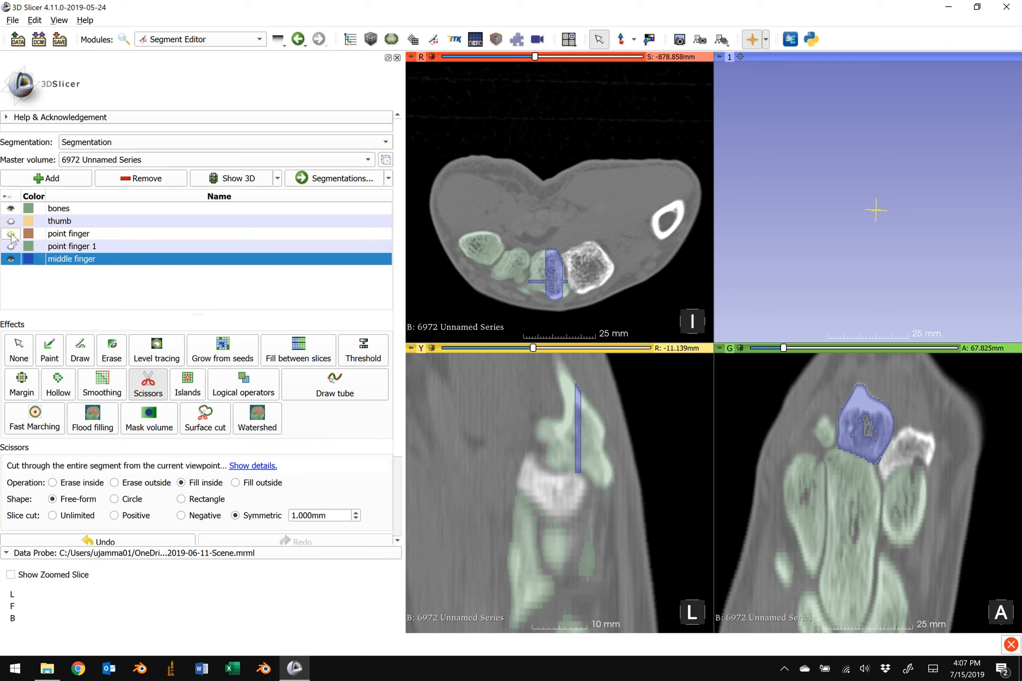
left_click(10, 234)
left_click(11, 234)
left_click(10, 247)
left_click(11, 247)
left_click(11, 246)
left_click(11, 247)
left_click(11, 246)
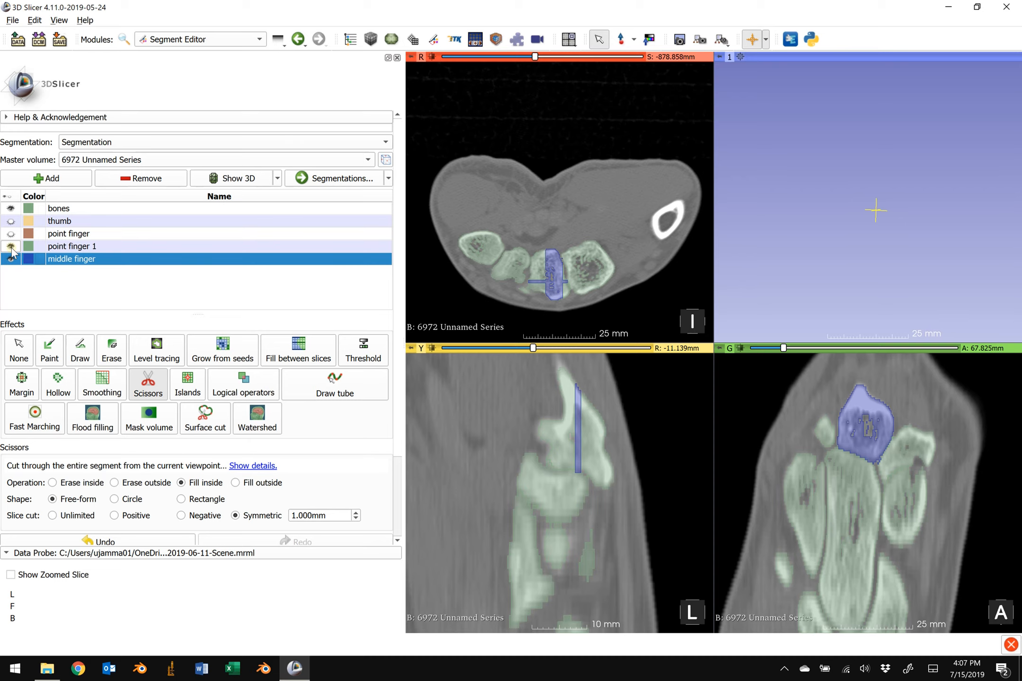
left_click(11, 247)
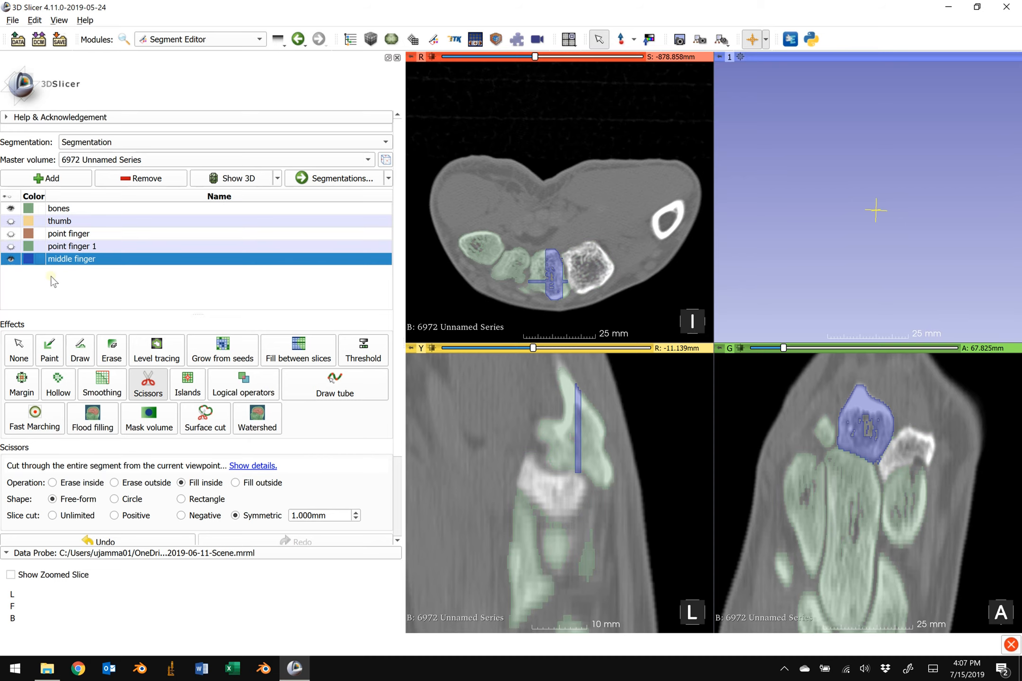
Step: Restrict the editable area to Inside bones and fill the metacarpal base into the middle finger segment on sagittal slice R -11.139 mm
scroll(201, 411, "down", 2)
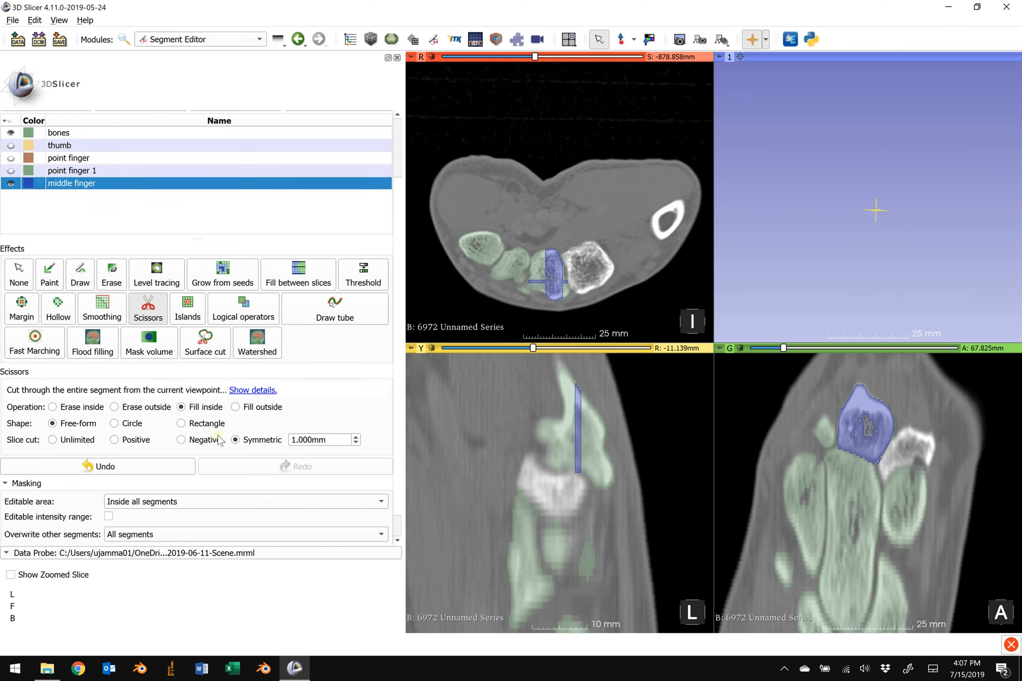
scroll(221, 495, "down", 1)
left_click(202, 475)
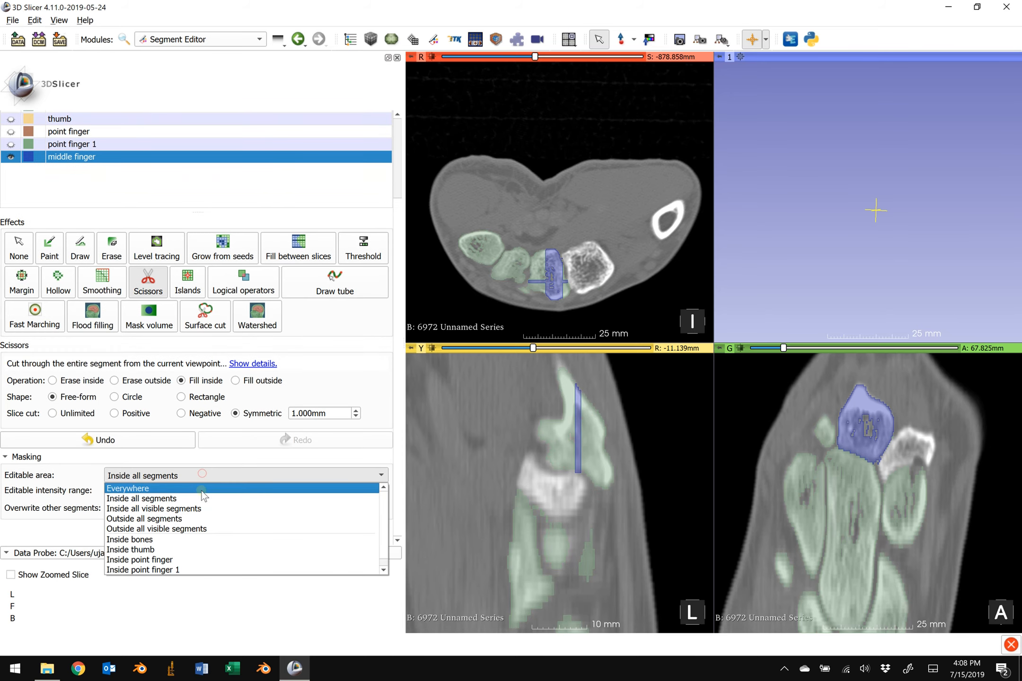
left_click(198, 536)
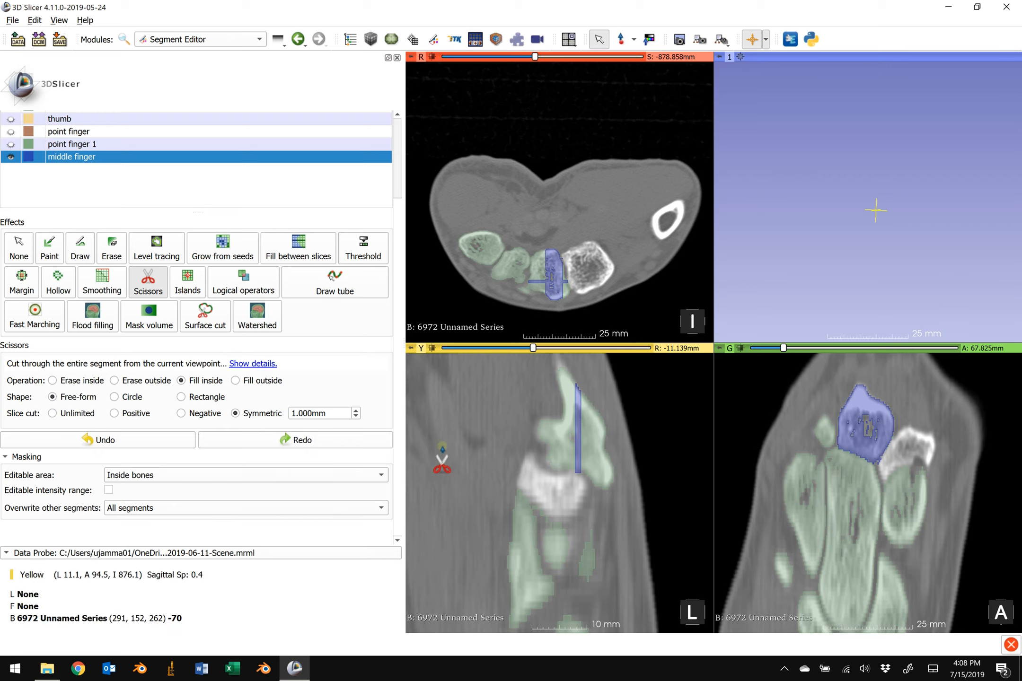
mouse_move(551, 376)
left_mouse_down()
mouse_move(526, 485)
mouse_move(623, 465)
mouse_move(622, 437)
left_mouse_up()
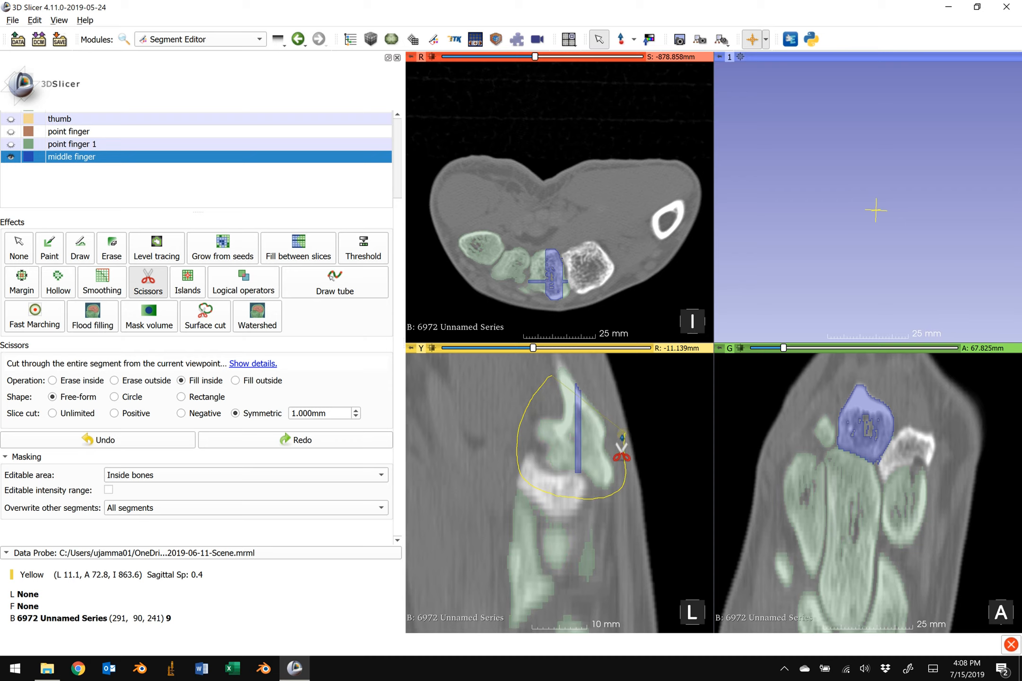
left_click_drag(623, 437, 613, 426)
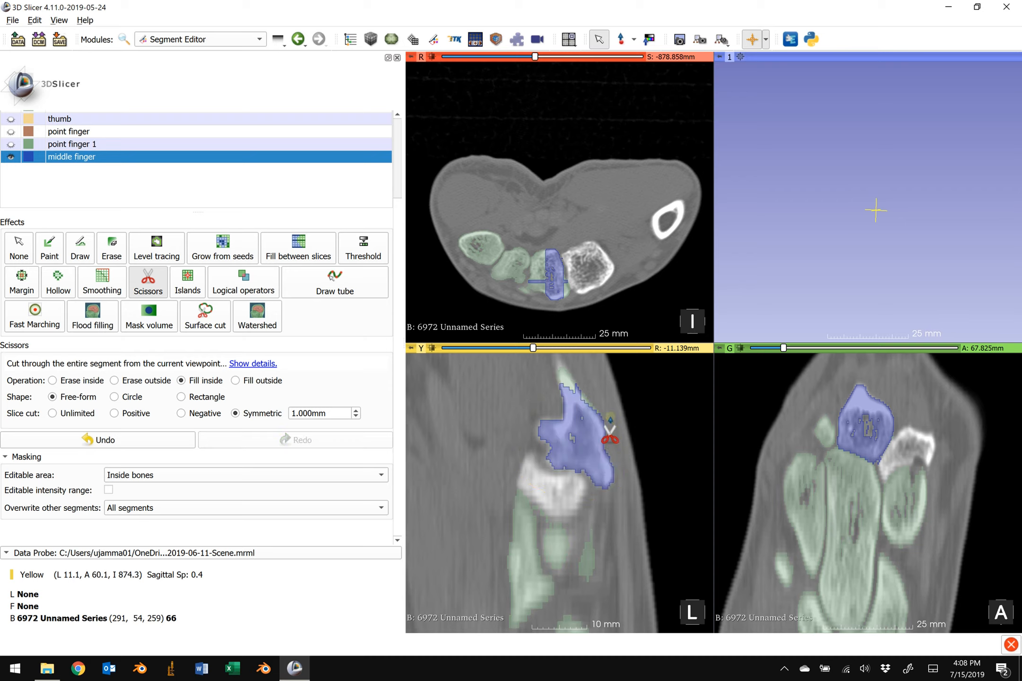
Step: Briefly show point finger 1 for comparison, and fill the metacarpal base into the middle finger segment on sagittal slice R -11.490 mm
left_click(10, 144)
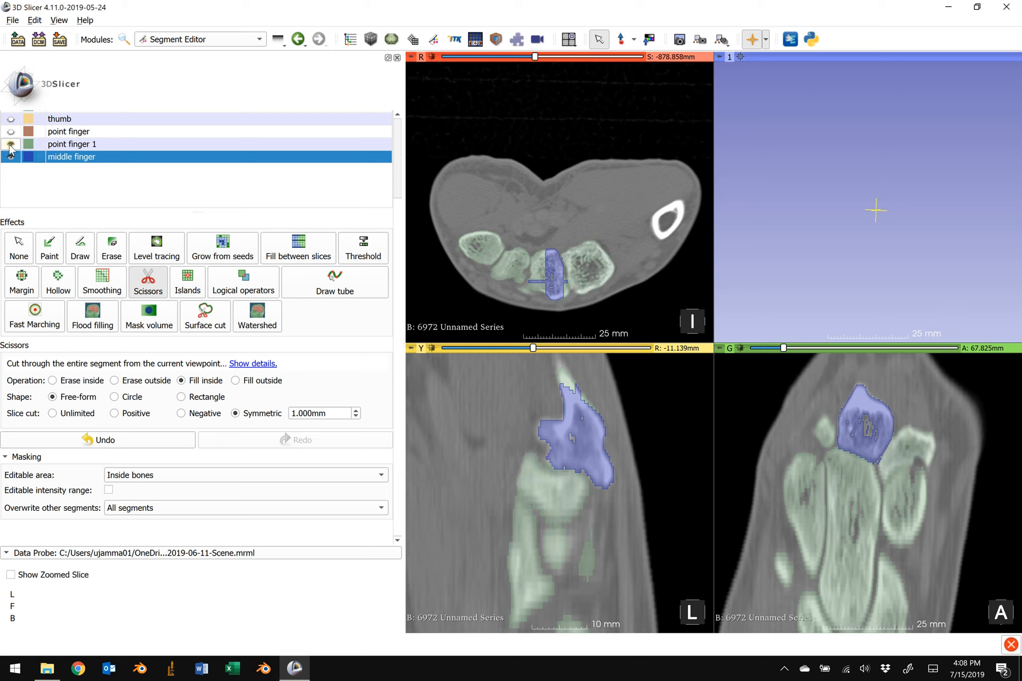
left_click(10, 145)
left_click(10, 144)
left_click(10, 144)
scroll(591, 494, "down", 1)
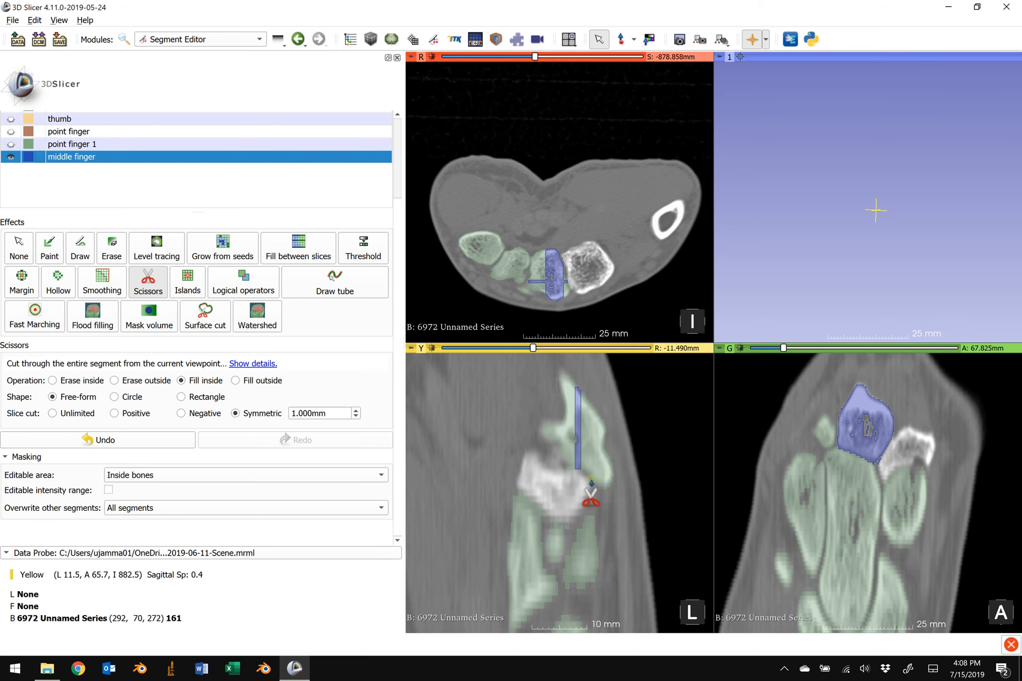
mouse_move(544, 381)
left_mouse_down()
mouse_move(536, 411)
mouse_move(547, 458)
mouse_move(606, 495)
mouse_move(614, 431)
left_mouse_up()
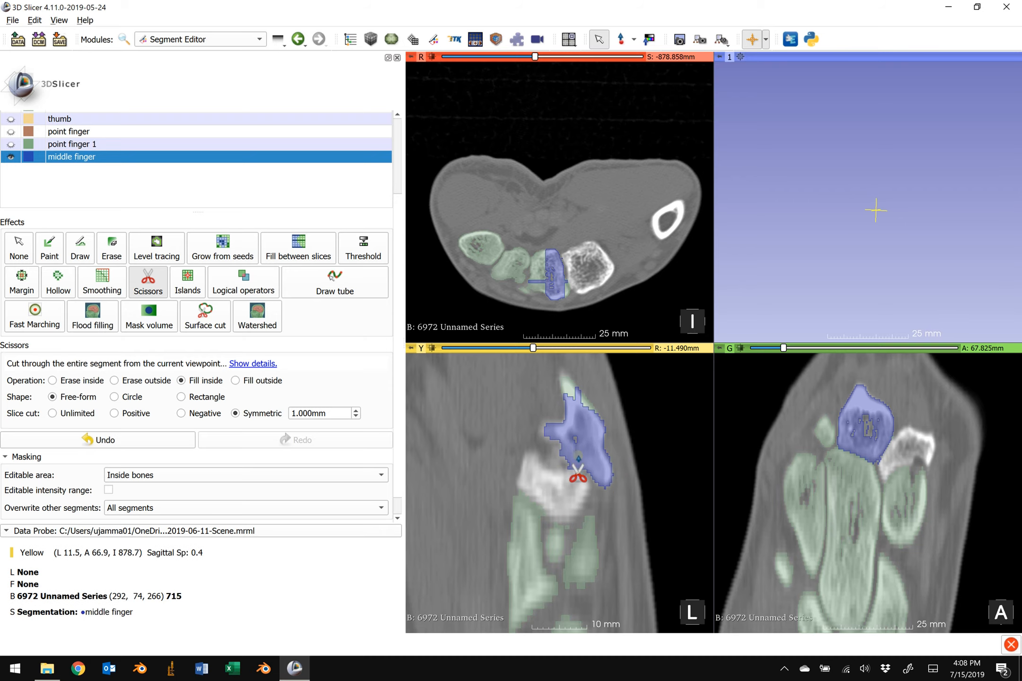
Step: Examine the middle finger segment's extent against the neighbouring bones on axial slices down to S -883.058 mm and the adjacent sagittal slices
scroll(557, 379, "down", 1)
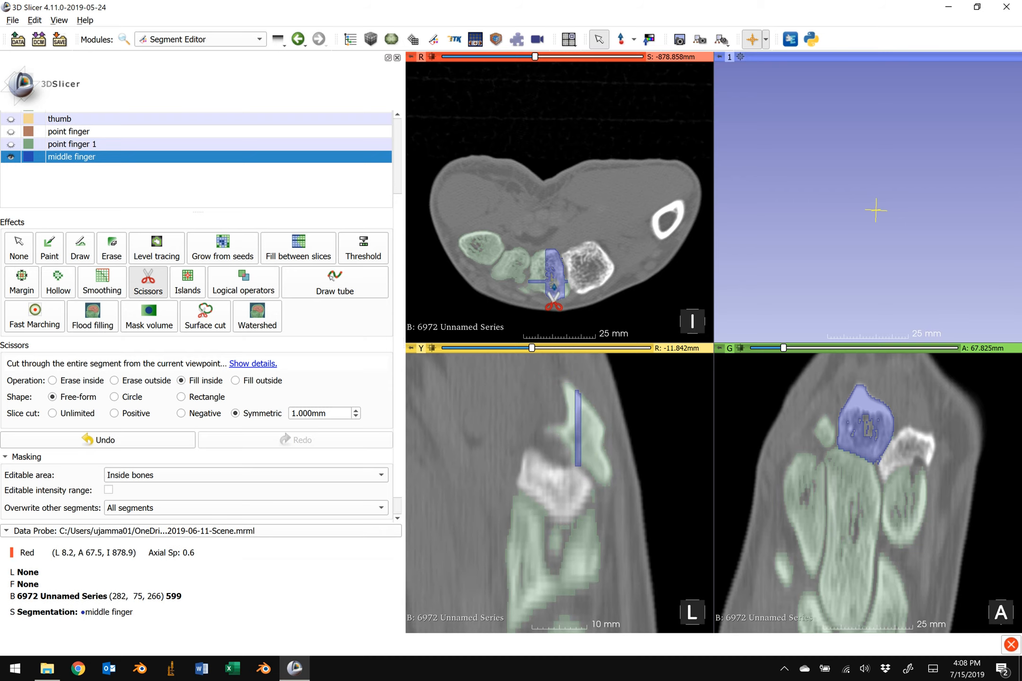
scroll(554, 297, "down", 4)
scroll(554, 297, "down", 2)
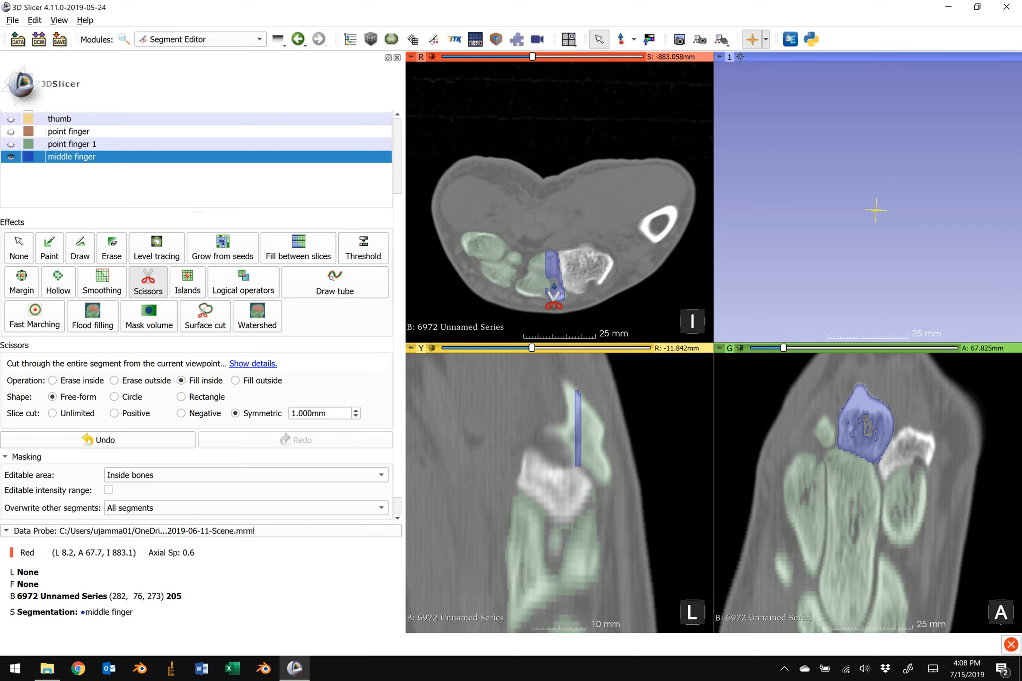
scroll(555, 299, "up", 1)
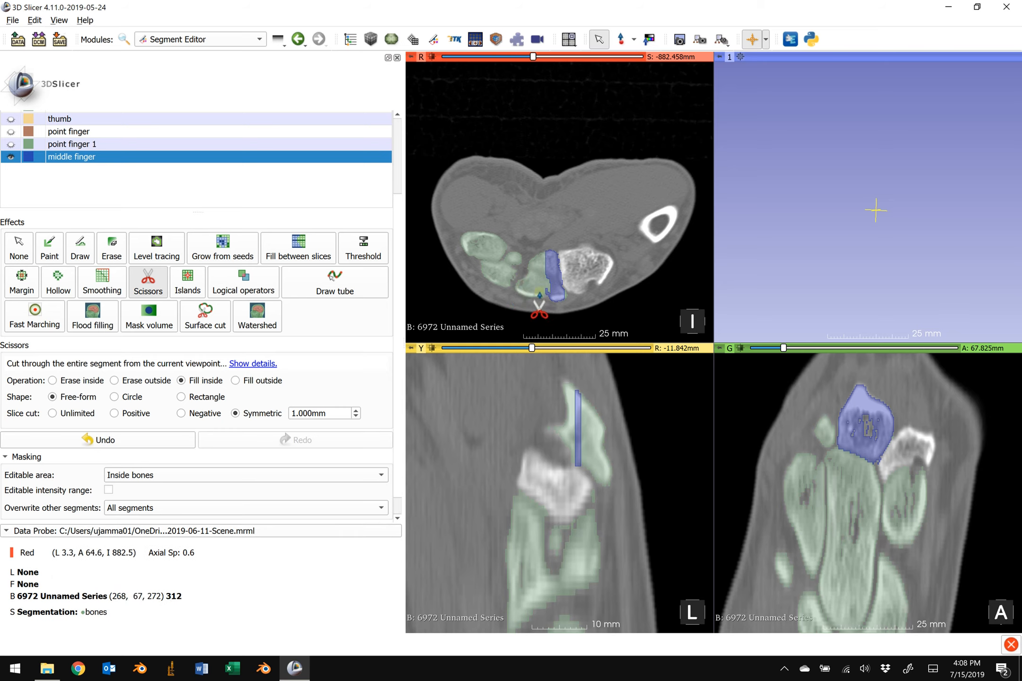
scroll(593, 430, "up", 1)
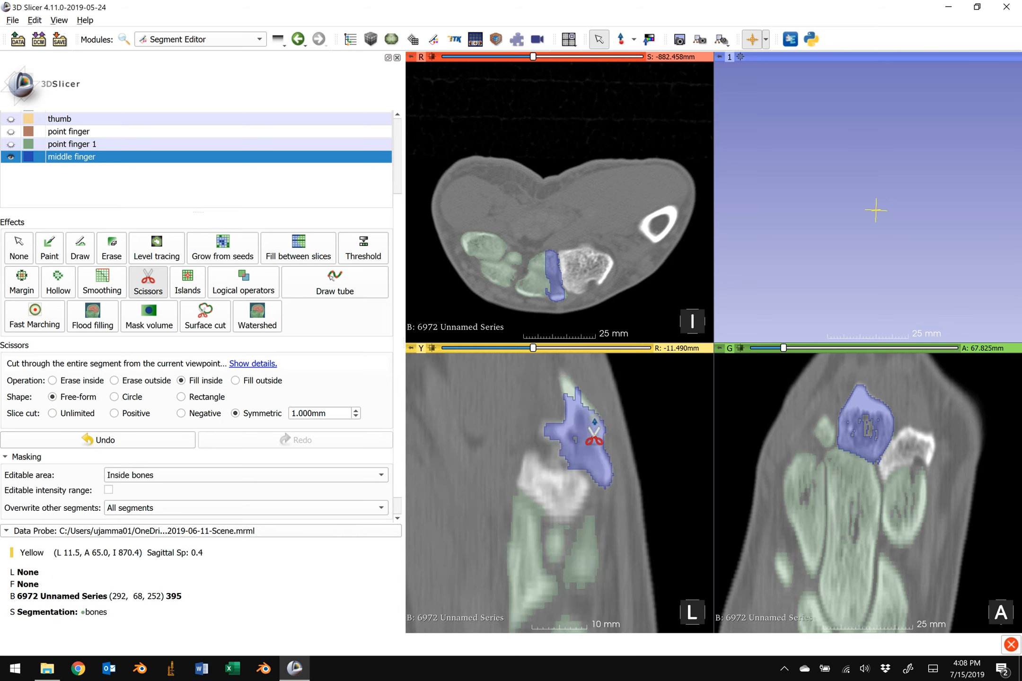
Step: Fill the metacarpal base into the middle finger segment on sagittal slices R -11.842 mm and R -12.545 mm
scroll(594, 437, "down", 1)
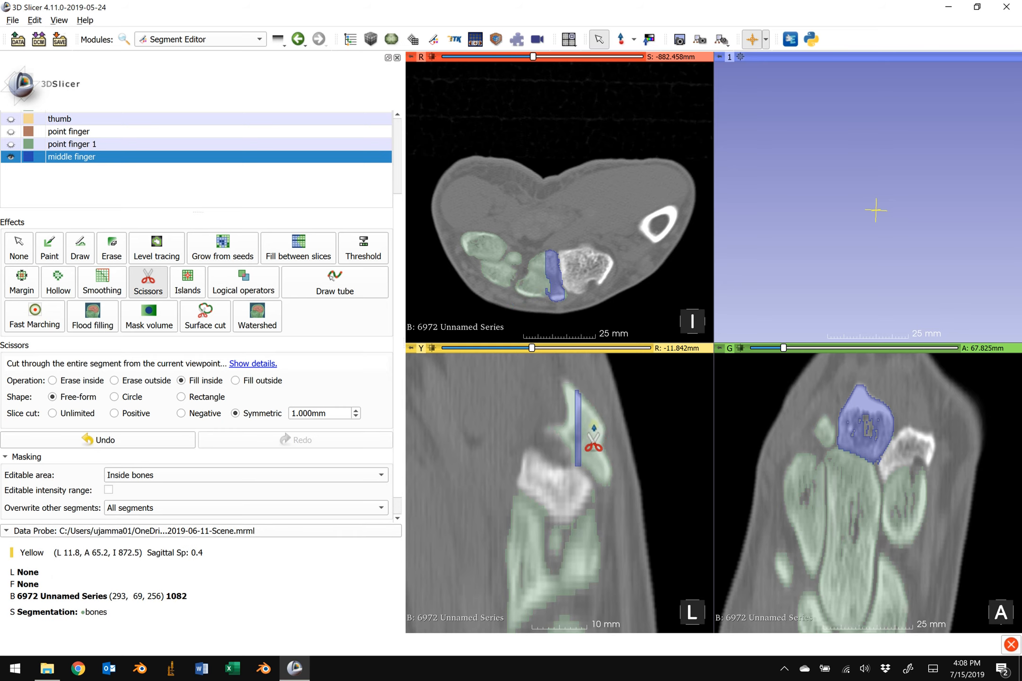
scroll(592, 440, "up", 1)
scroll(593, 440, "down", 1)
mouse_move(551, 371)
left_mouse_down()
mouse_move(536, 428)
mouse_move(583, 481)
mouse_move(617, 485)
mouse_move(611, 405)
mouse_move(557, 384)
mouse_move(597, 492)
mouse_move(617, 431)
mouse_move(607, 402)
mouse_move(589, 479)
mouse_move(621, 466)
mouse_move(618, 418)
left_mouse_up()
scroll(600, 391, "down", 1)
scroll(607, 402, "down", 1)
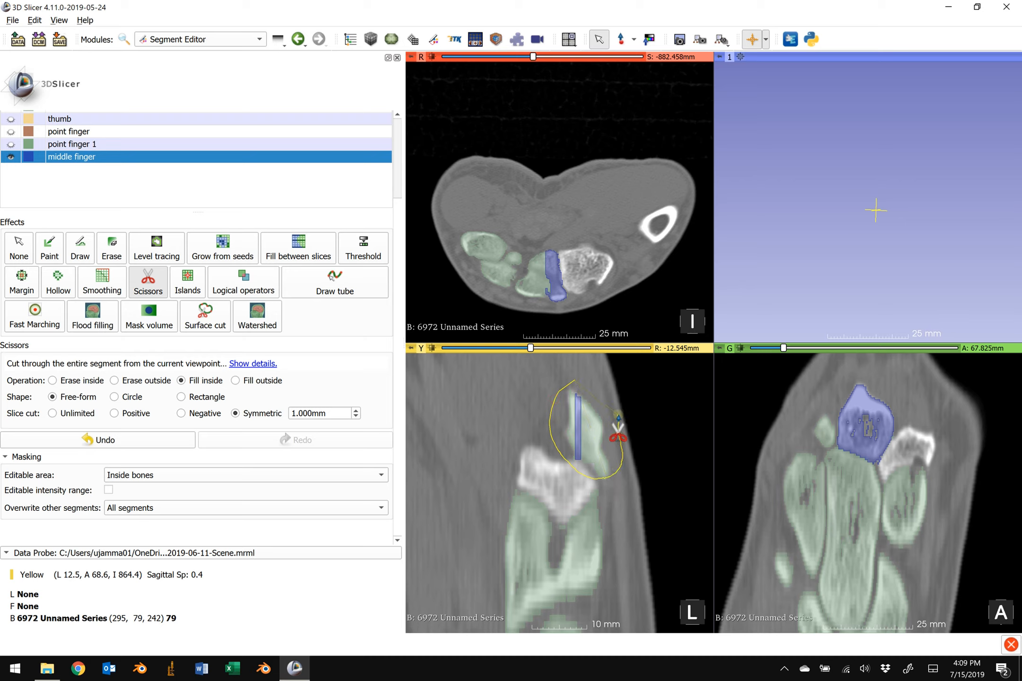
left_click_drag(618, 418, 622, 483)
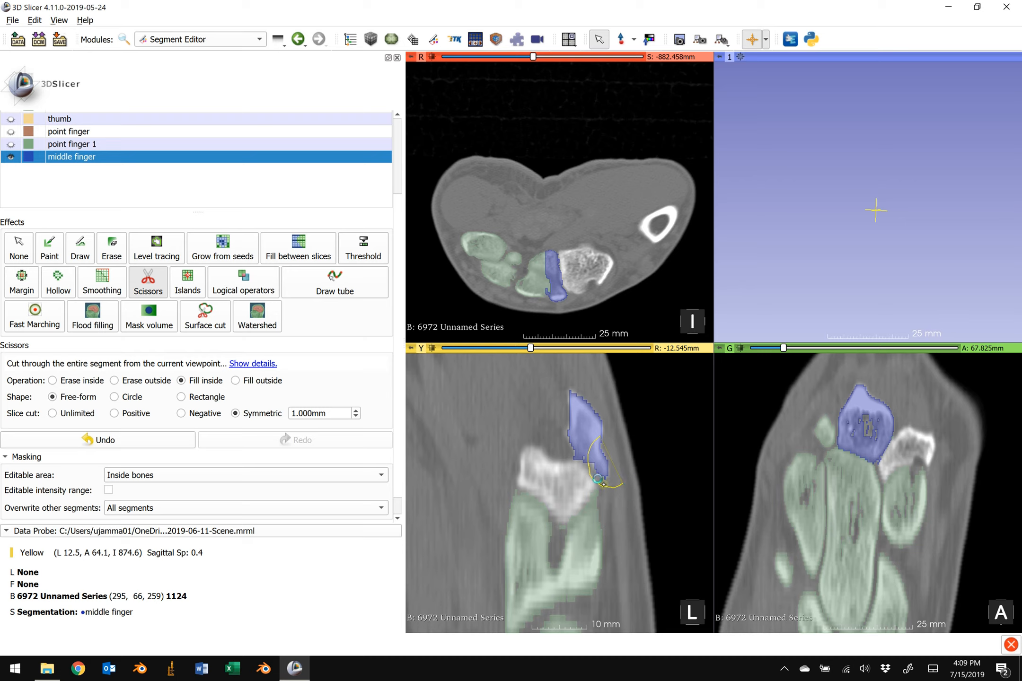
Step: Fill the shrinking metacarpal base into the middle finger segment on sagittal slices R -12.897 mm and R -13.248 mm
scroll(624, 439, "down", 1)
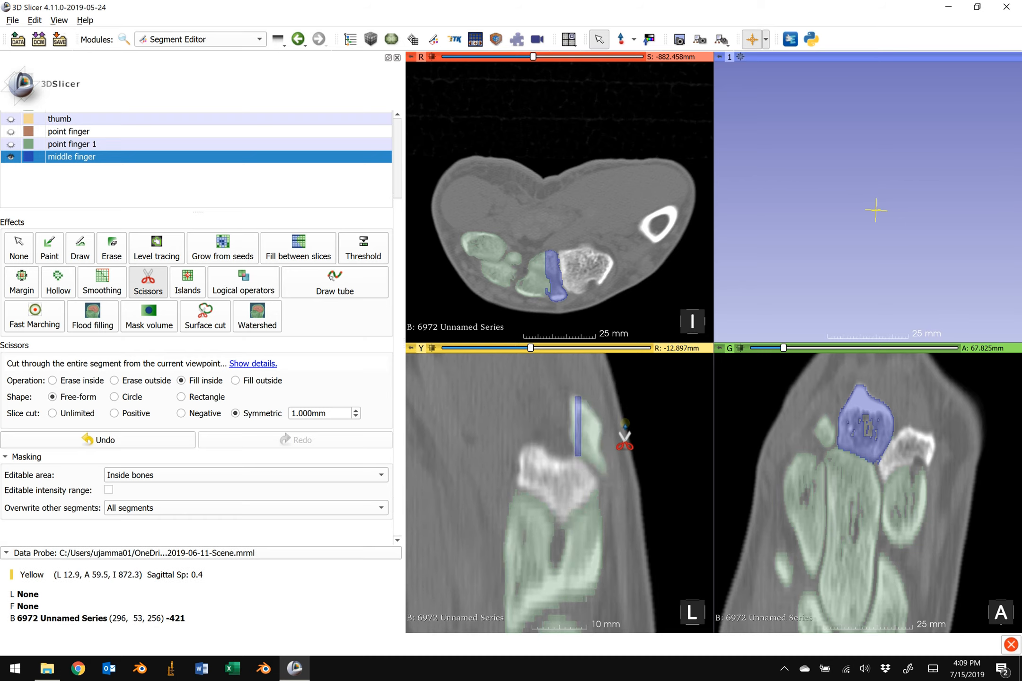
mouse_move(571, 377)
left_mouse_down()
mouse_move(558, 428)
mouse_move(597, 480)
mouse_move(618, 456)
mouse_move(622, 425)
left_mouse_up()
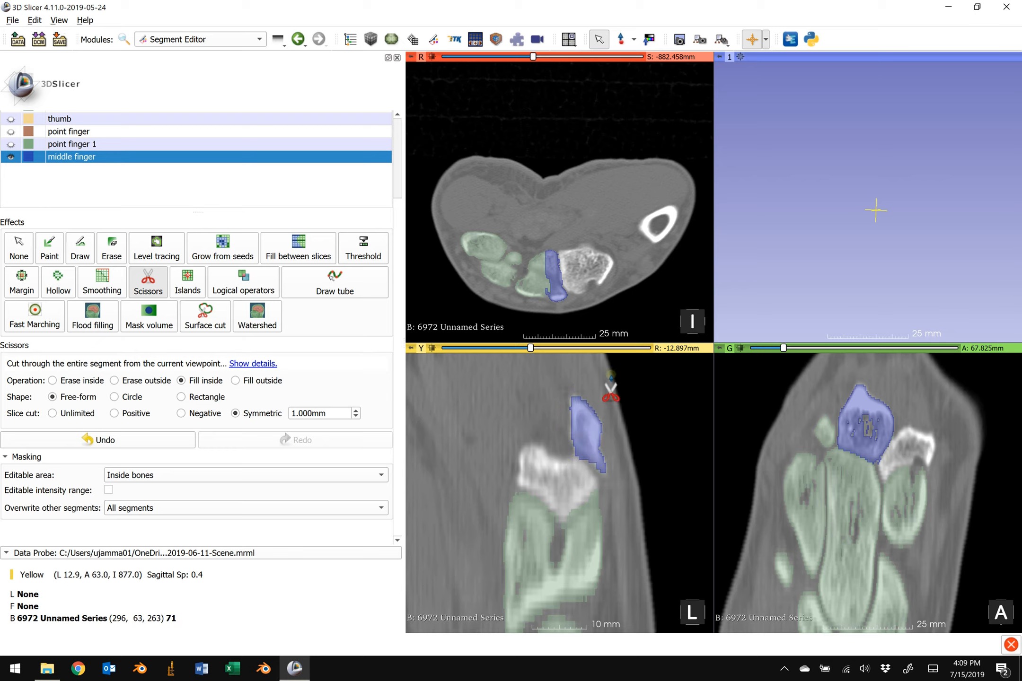
scroll(610, 392, "down", 1)
mouse_move(570, 381)
left_mouse_down()
mouse_move(573, 461)
mouse_move(603, 476)
mouse_move(618, 425)
left_mouse_up()
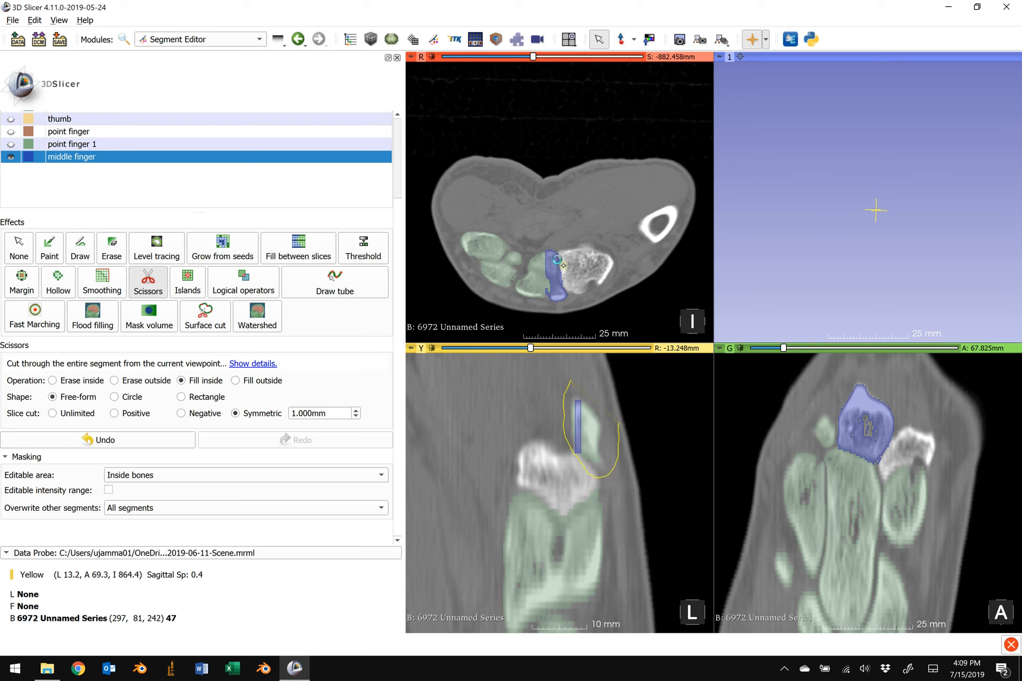
Step: Examine the middle finger segment's boundary with the neighbouring bones on axial slices between S -878.258 mm and S -885.458 mm and on the adjacent sagittal slices
scroll(566, 297, "down", 2)
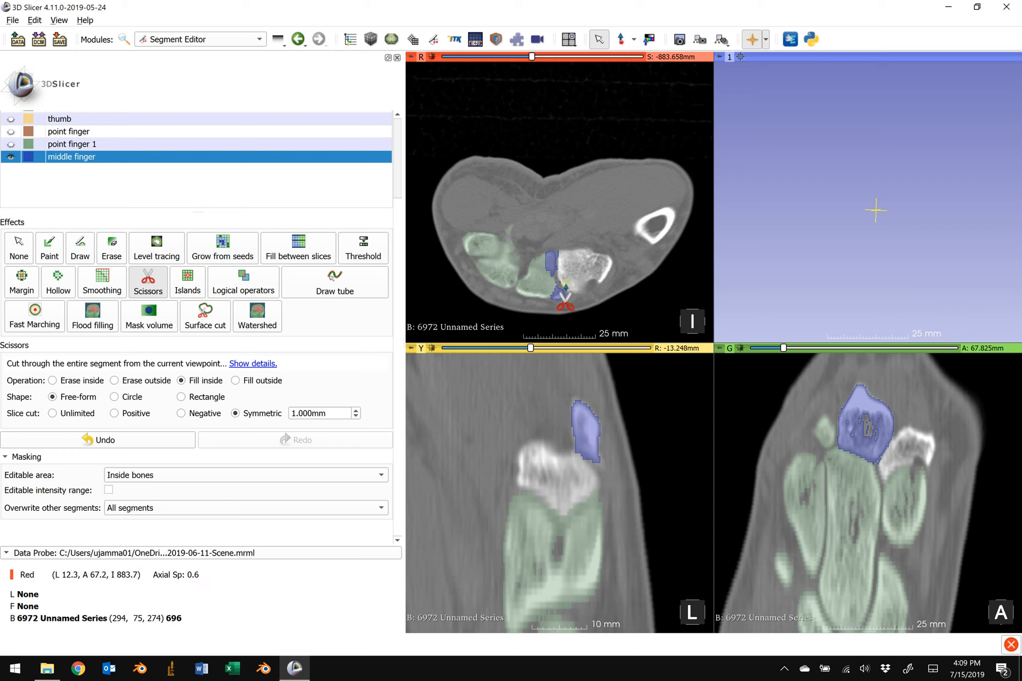
scroll(565, 297, "down", 1)
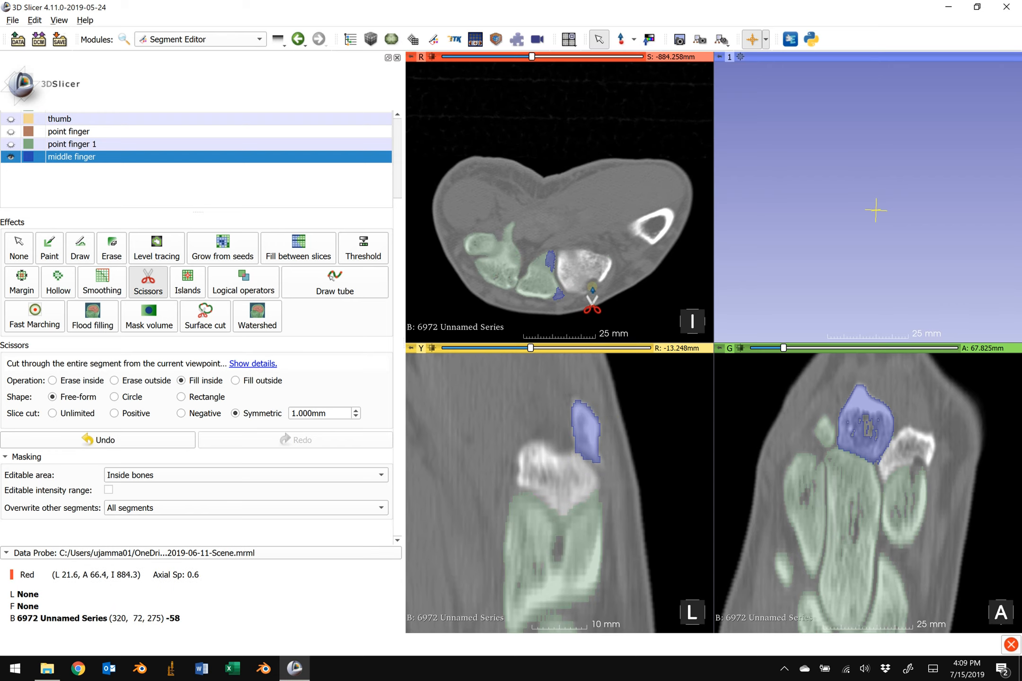
scroll(591, 302, "up", 10)
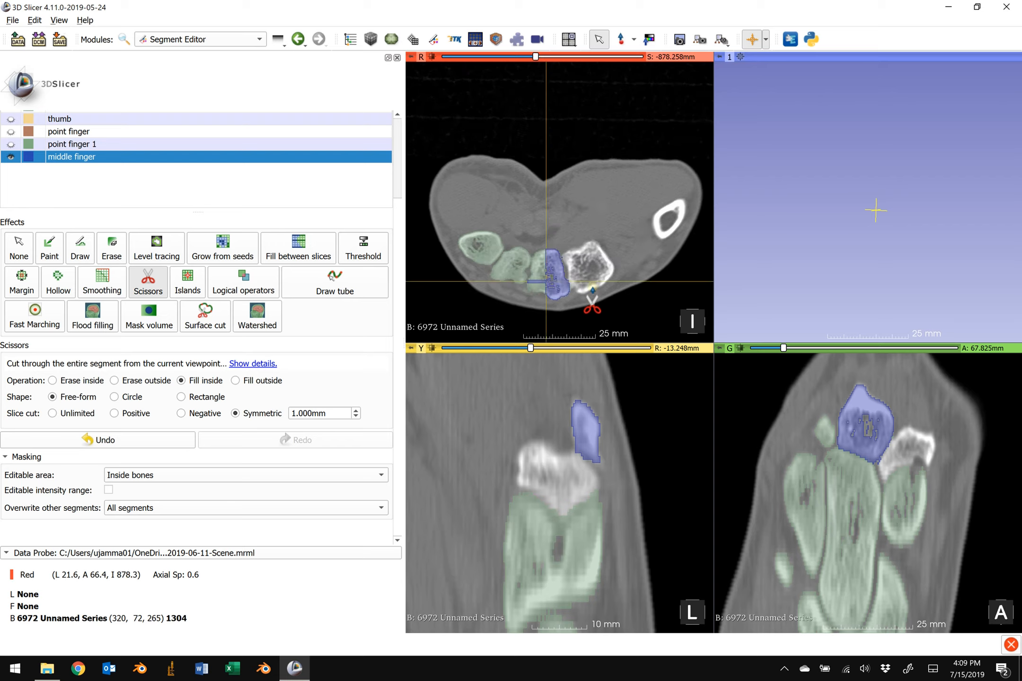
scroll(592, 302, "down", 7)
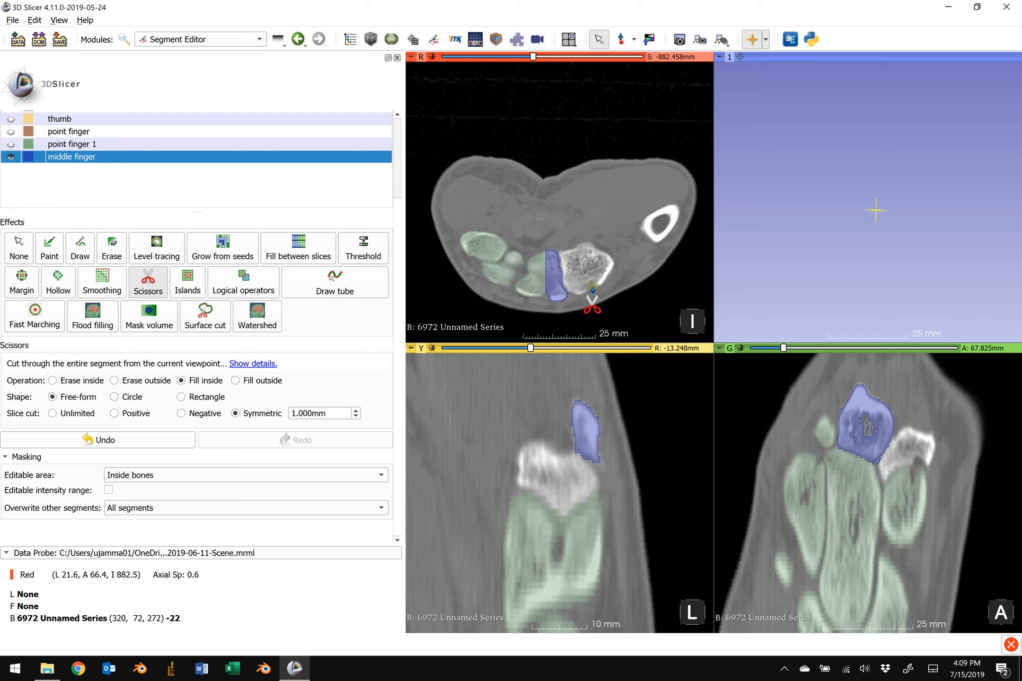
scroll(592, 301, "down", 5)
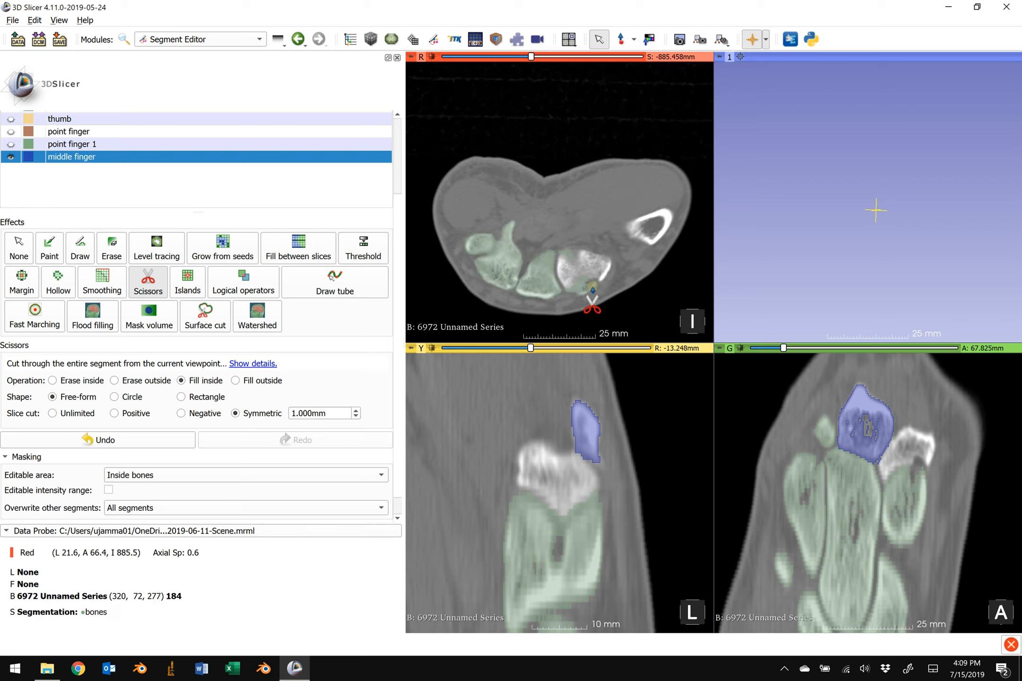
scroll(591, 303, "up", 1)
scroll(596, 462, "down", 1)
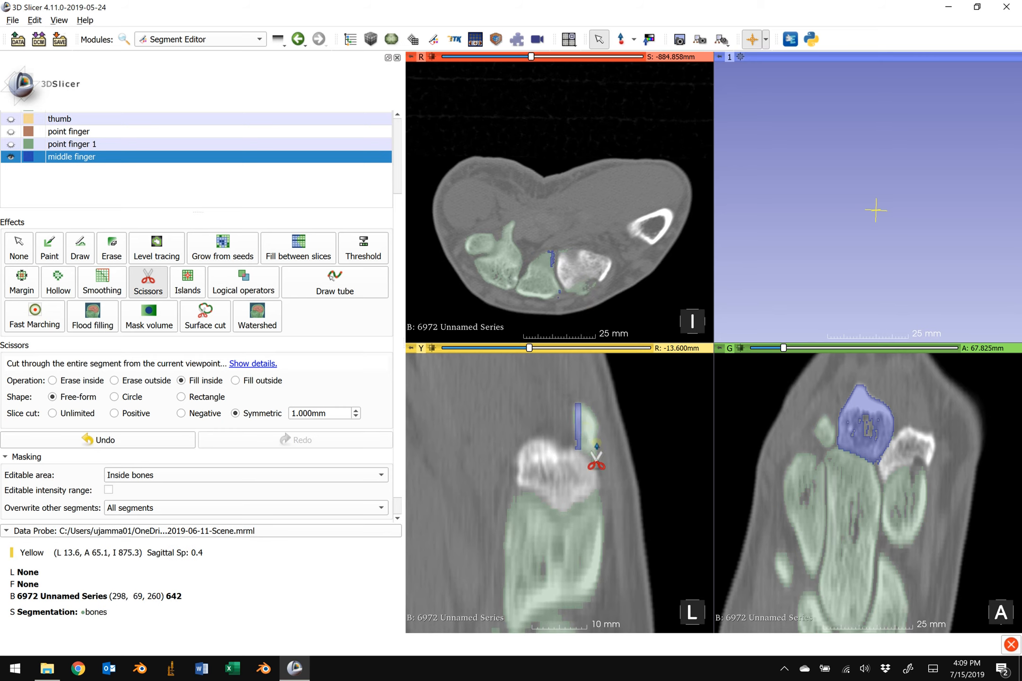
scroll(598, 463, "up", 1)
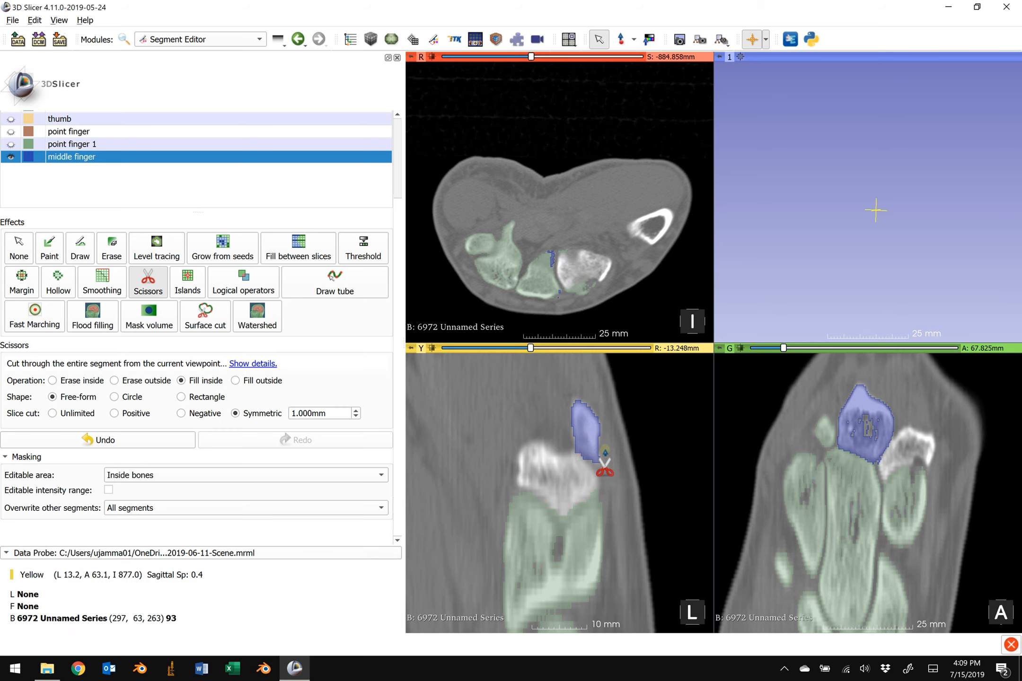
key("shift")
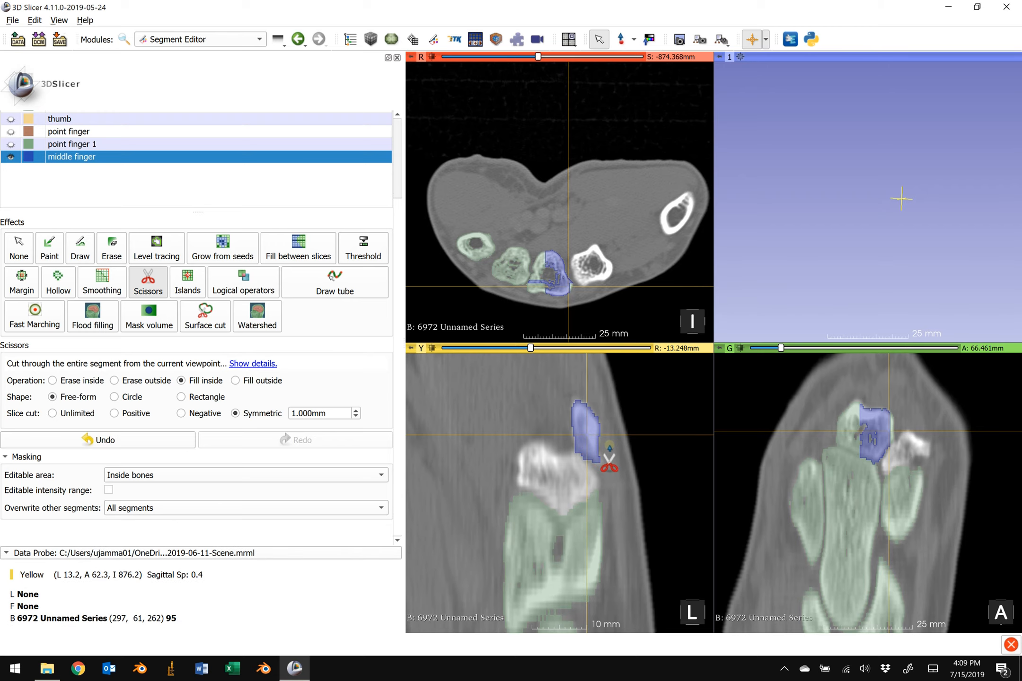
Step: Fill the remaining edge of the metacarpal base into the middle finger segment on sagittal slices R -13.600 mm through R -14.303 mm
scroll(617, 458, "down", 1)
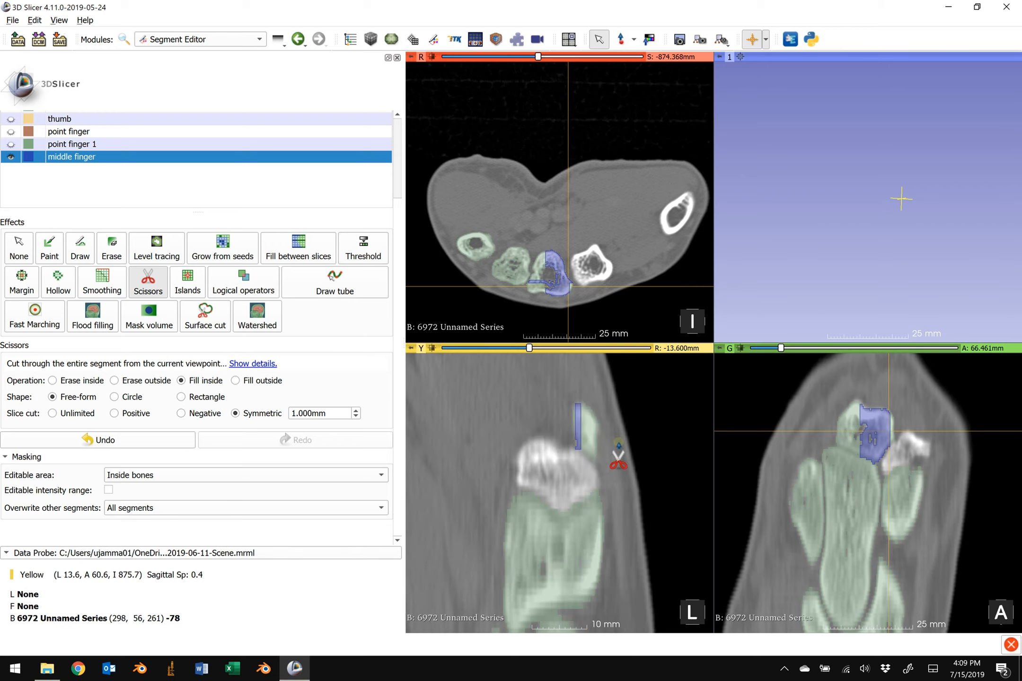
mouse_move(588, 377)
left_mouse_down()
mouse_move(566, 428)
mouse_move(584, 464)
mouse_move(613, 465)
left_mouse_up()
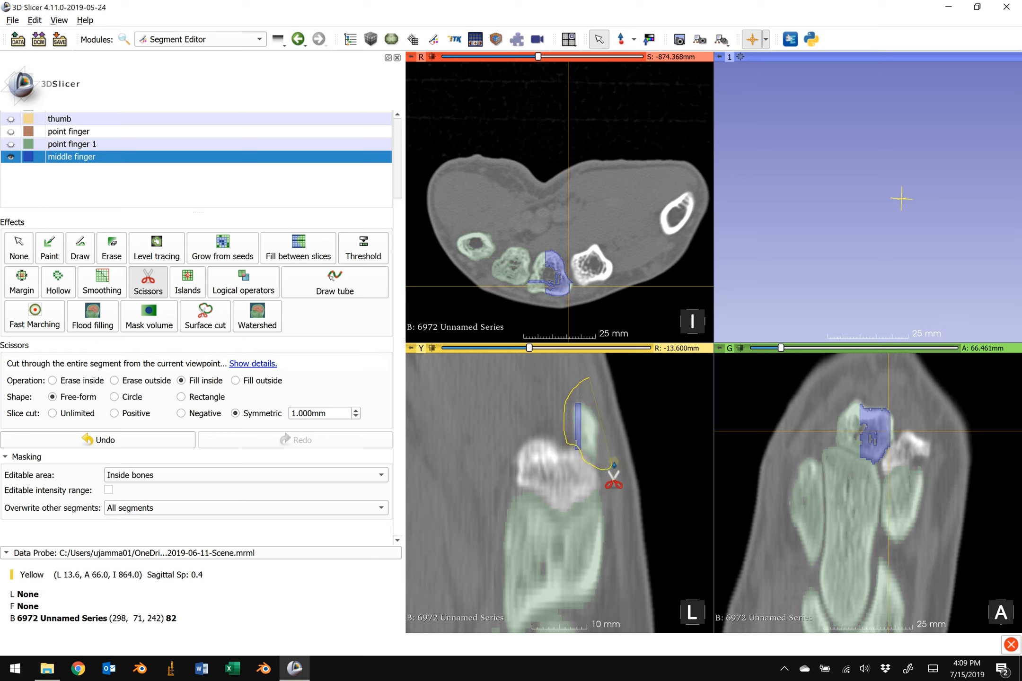
left_click_drag(613, 465, 614, 465)
scroll(624, 384, "down", 1)
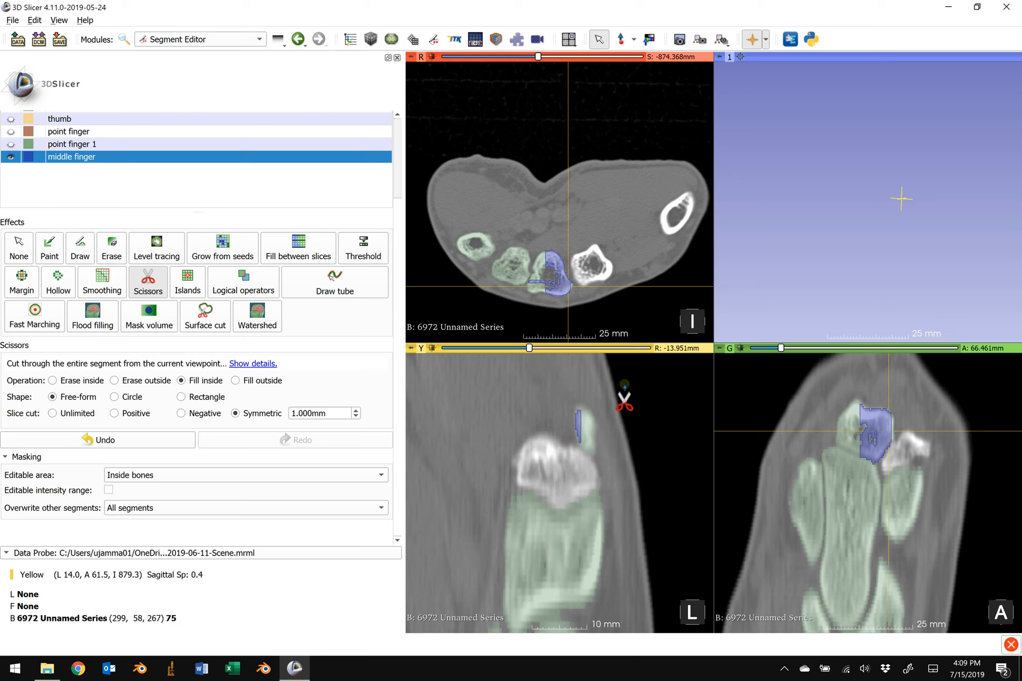
mouse_move(583, 394)
left_mouse_down()
mouse_move(568, 428)
mouse_move(601, 465)
mouse_move(625, 455)
mouse_move(613, 422)
mouse_move(576, 407)
mouse_move(610, 453)
mouse_move(614, 442)
mouse_move(602, 439)
left_mouse_up()
scroll(613, 422, "down", 1)
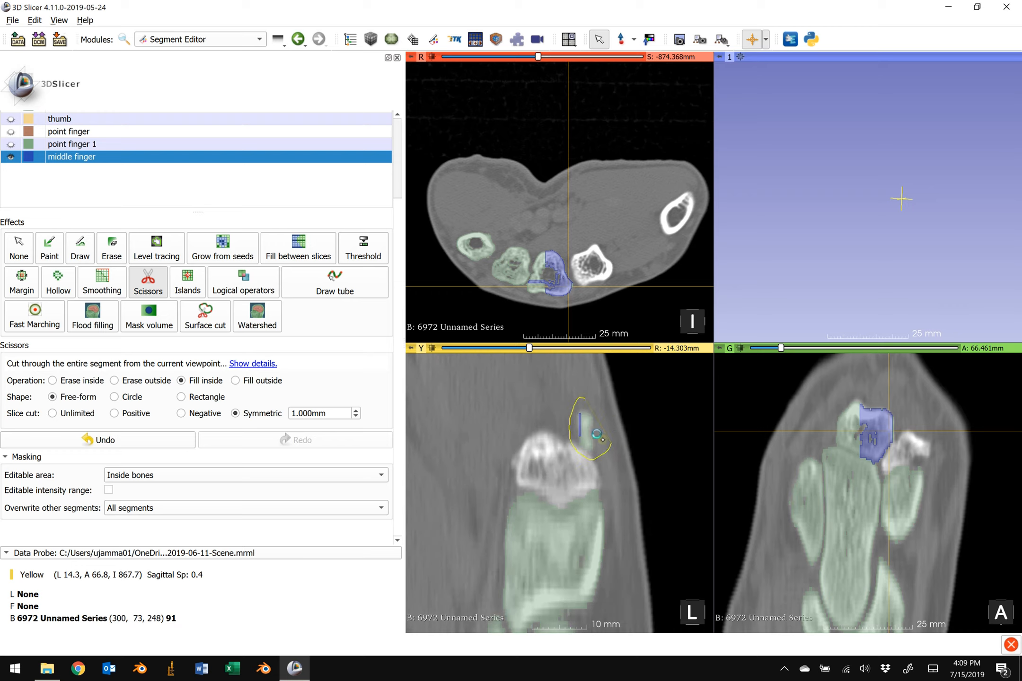
Step: Locate the unfilled opposite side of the middle metacarpal base and fill it into the middle finger segment on sagittal slice R -5.117 mm
scroll(604, 421, "up", 6)
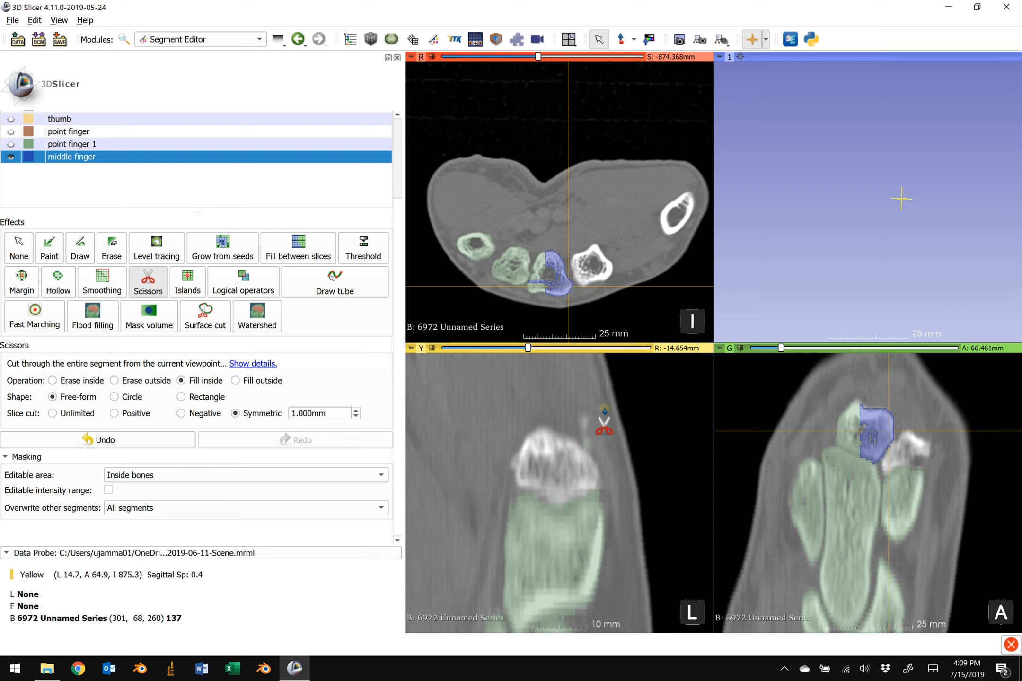
scroll(604, 435, "up", 8)
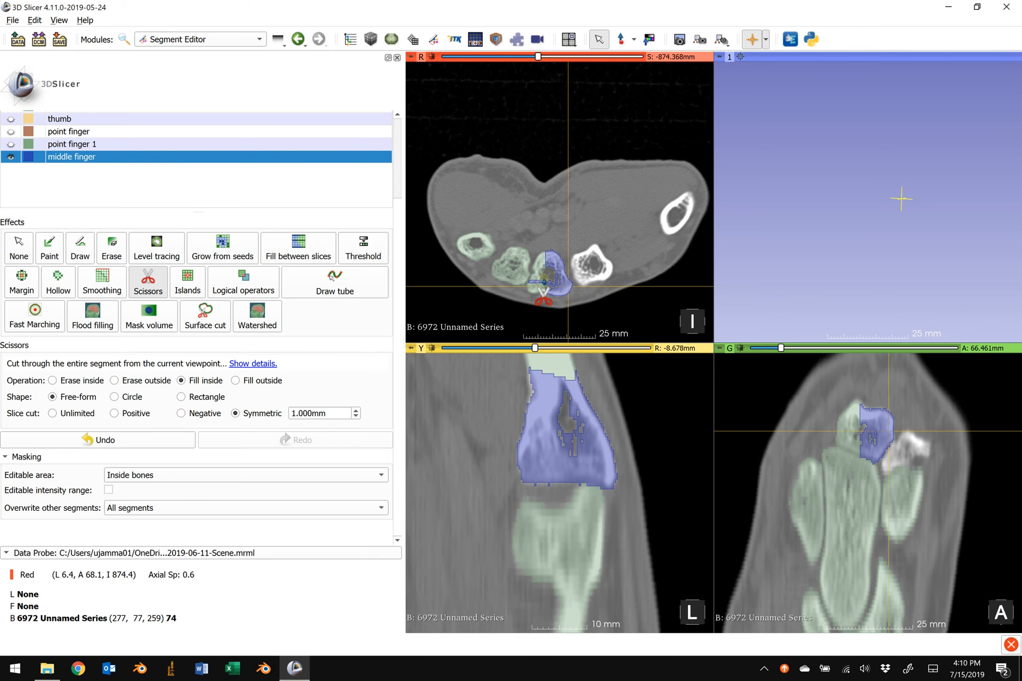
key("shift")
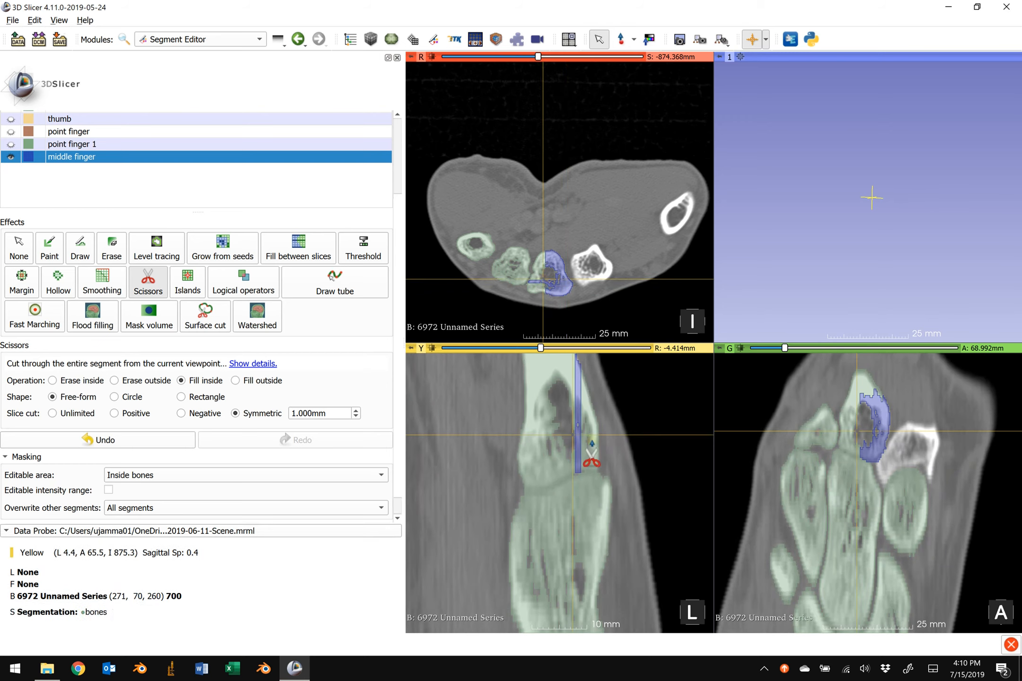
scroll(601, 466, "down", 1)
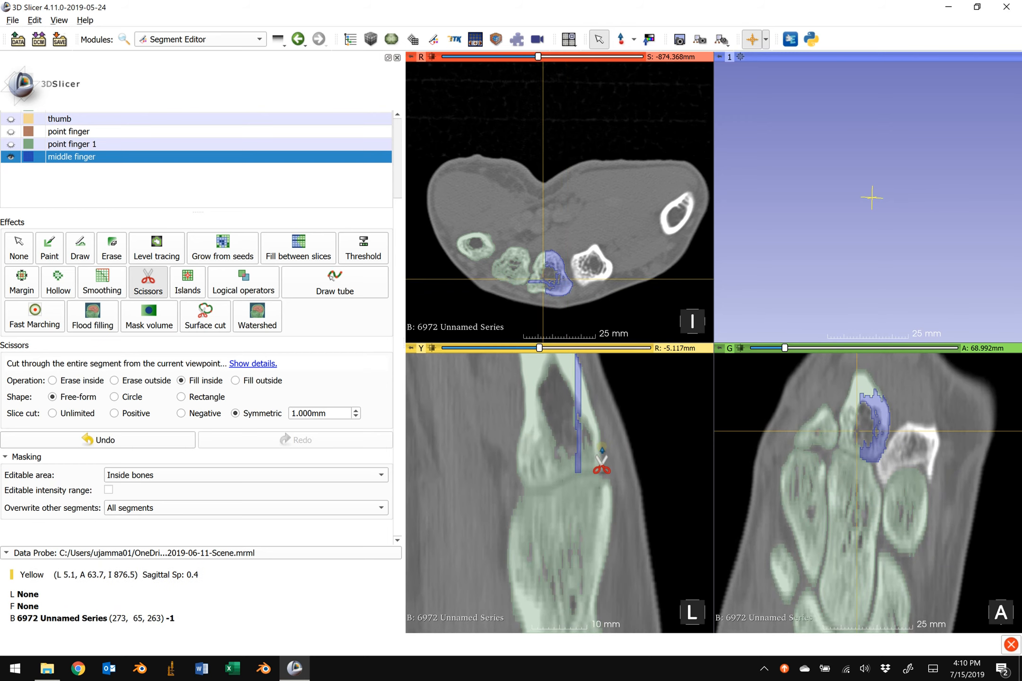
scroll(600, 466, "down", 1)
scroll(601, 466, "up", 1)
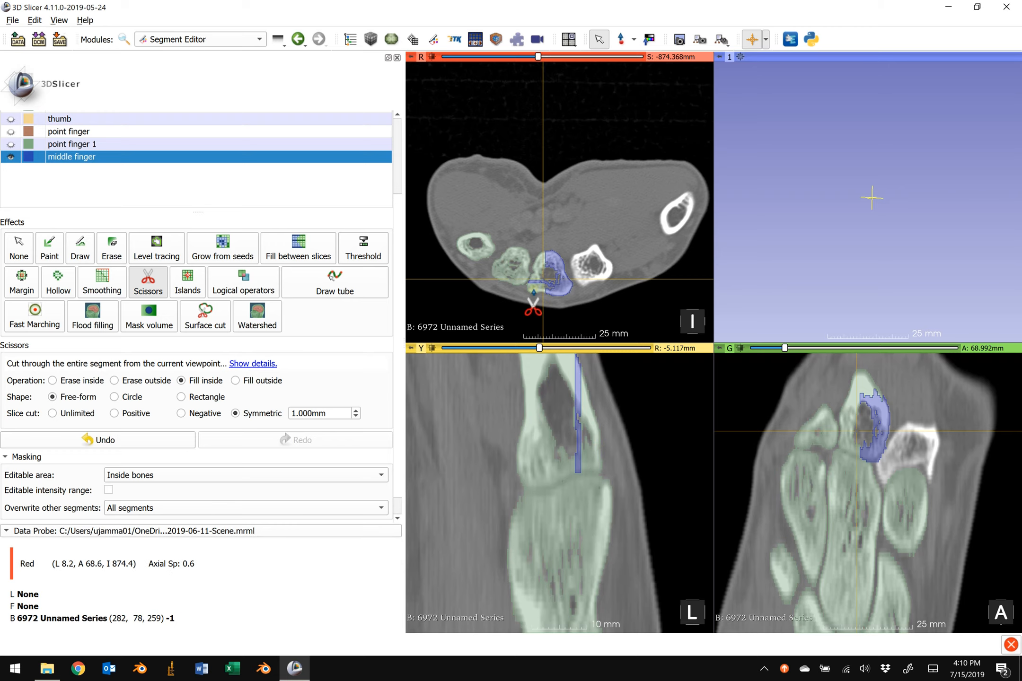
mouse_move(512, 379)
left_mouse_down()
mouse_move(505, 487)
mouse_move(522, 495)
mouse_move(589, 477)
mouse_move(610, 450)
mouse_move(586, 368)
left_mouse_up()
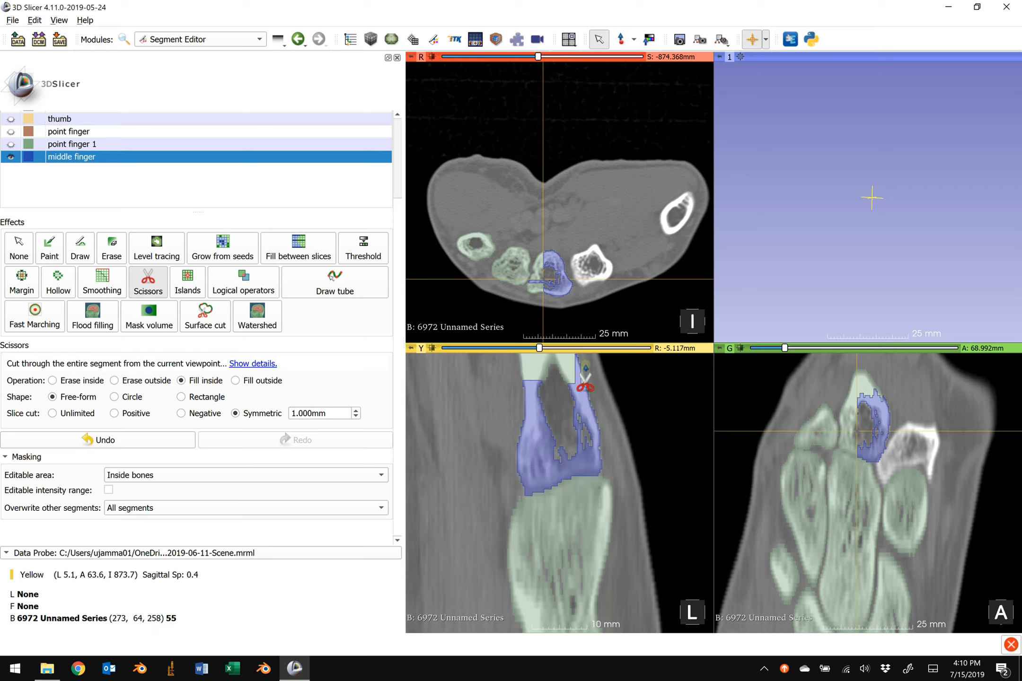
Step: Fill the metacarpal base above the carpal joint into the middle finger segment on sagittal slice R -4.414 mm
scroll(585, 378, "up", 1)
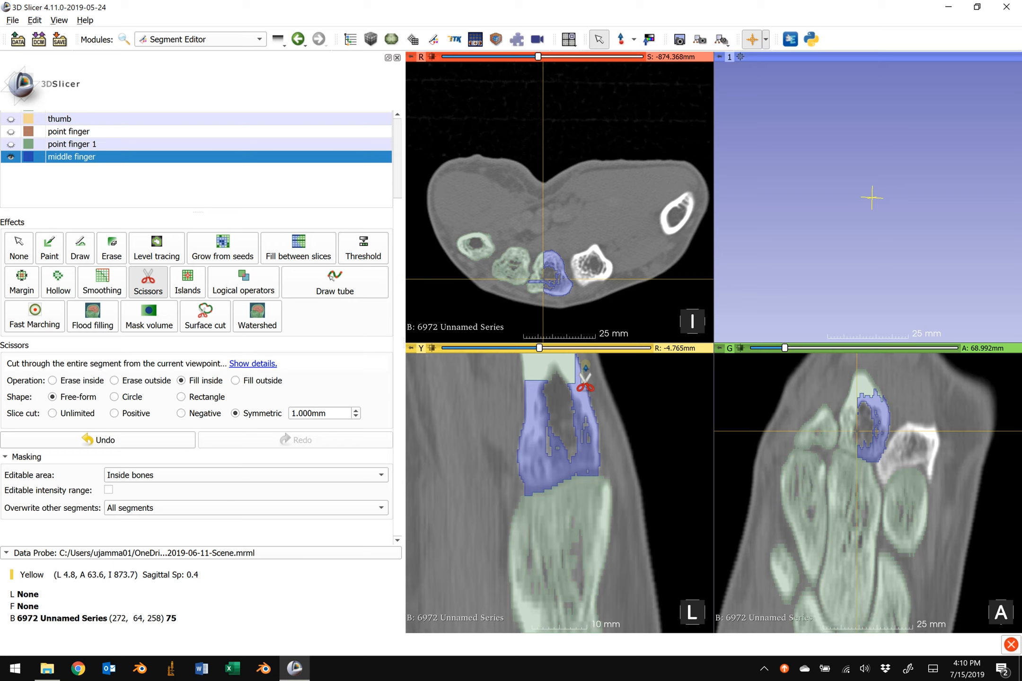
scroll(586, 378, "up", 1)
mouse_move(518, 381)
left_mouse_down()
mouse_move(501, 466)
mouse_move(514, 495)
mouse_move(598, 475)
mouse_move(601, 386)
left_mouse_up()
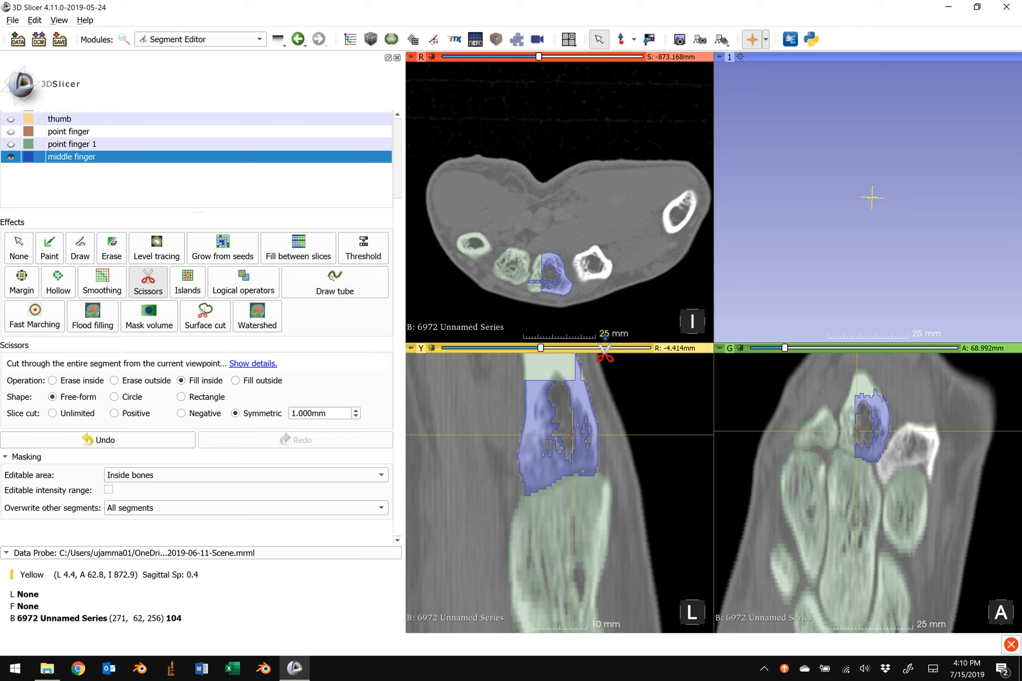
left_click(594, 450)
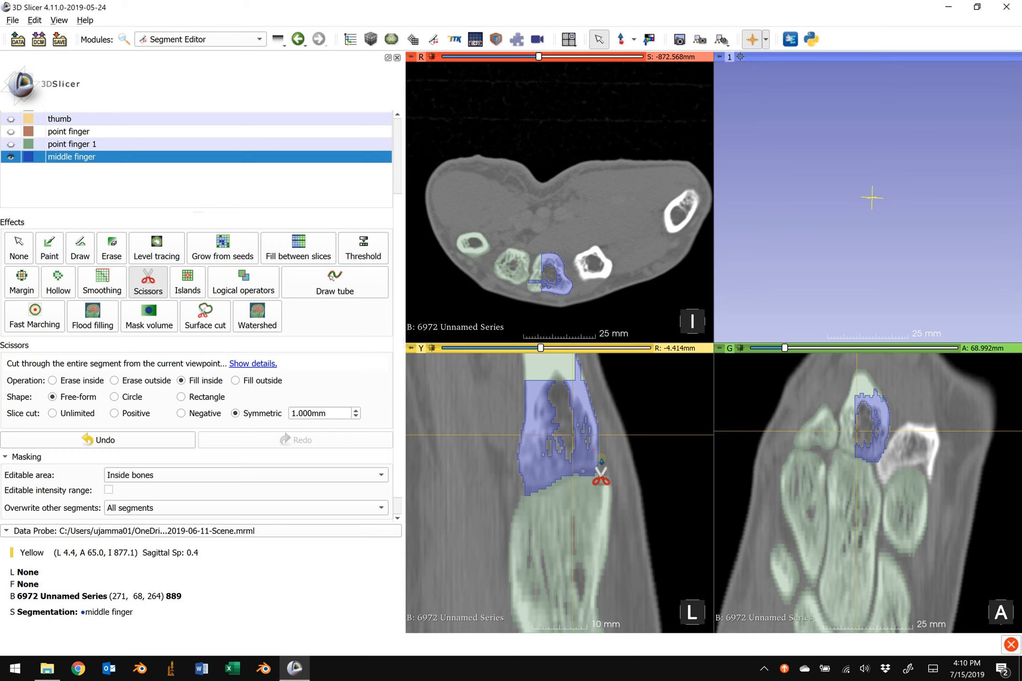
Step: Fill the metacarpal base into the middle finger segment on sagittal slices R -3.711 mm and R -3.008 mm, keeping the carpal bone below outside
scroll(612, 470, "up", 1)
scroll(612, 471, "up", 1)
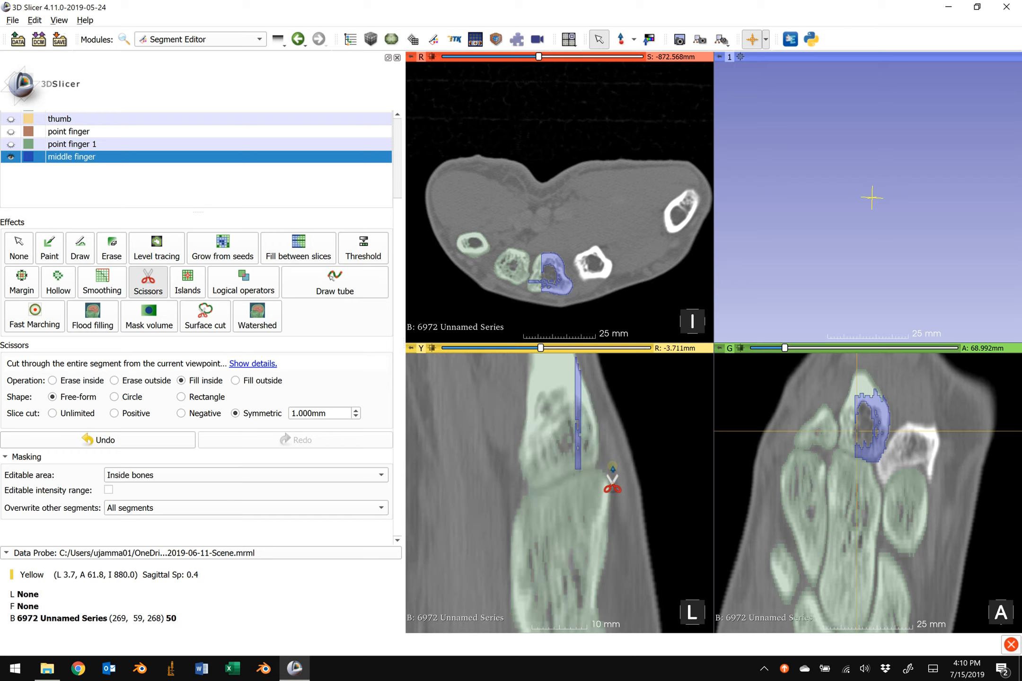
mouse_move(521, 369)
left_mouse_down()
mouse_move(499, 439)
mouse_move(502, 475)
mouse_move(522, 495)
mouse_move(603, 461)
mouse_move(591, 355)
mouse_move(594, 364)
left_mouse_up()
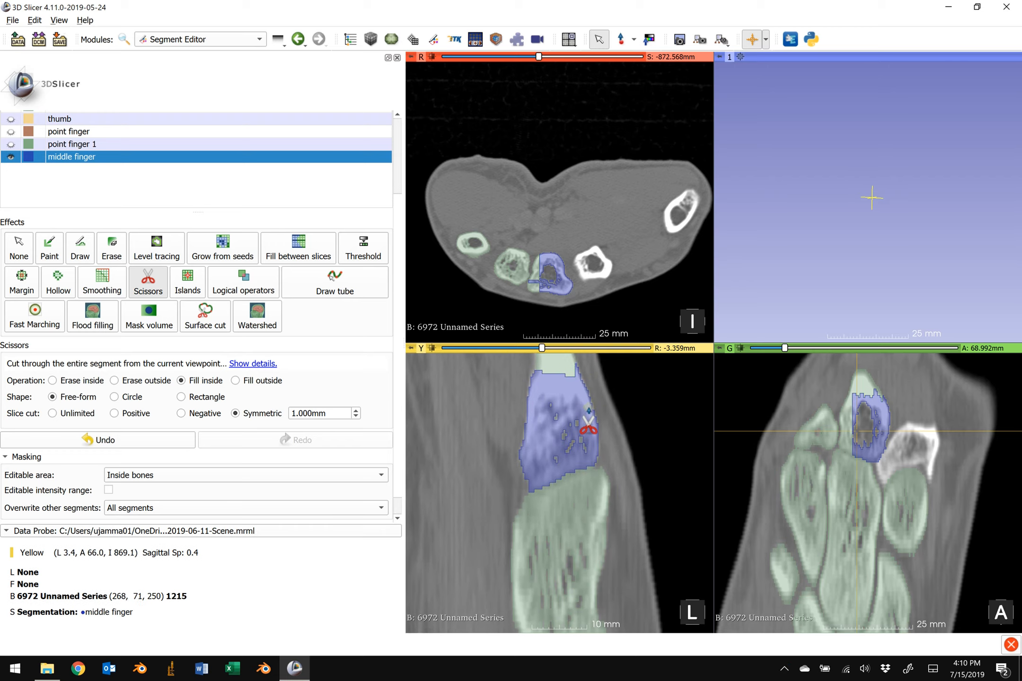
scroll(587, 424, "up", 1)
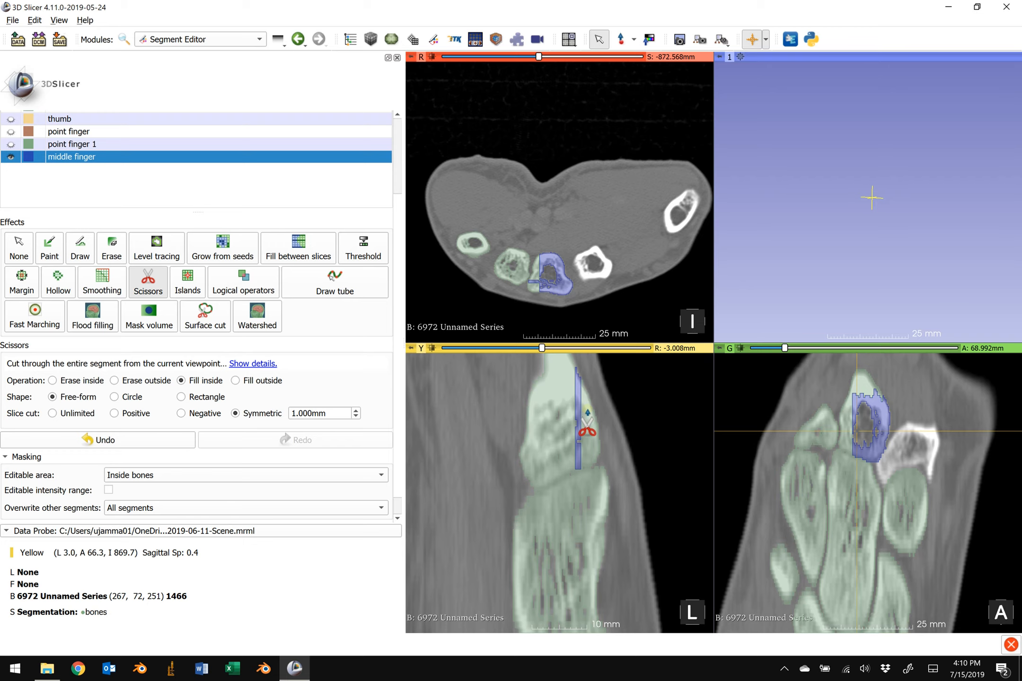
mouse_move(523, 365)
left_mouse_down()
mouse_move(518, 490)
mouse_move(591, 469)
mouse_move(601, 384)
left_mouse_up()
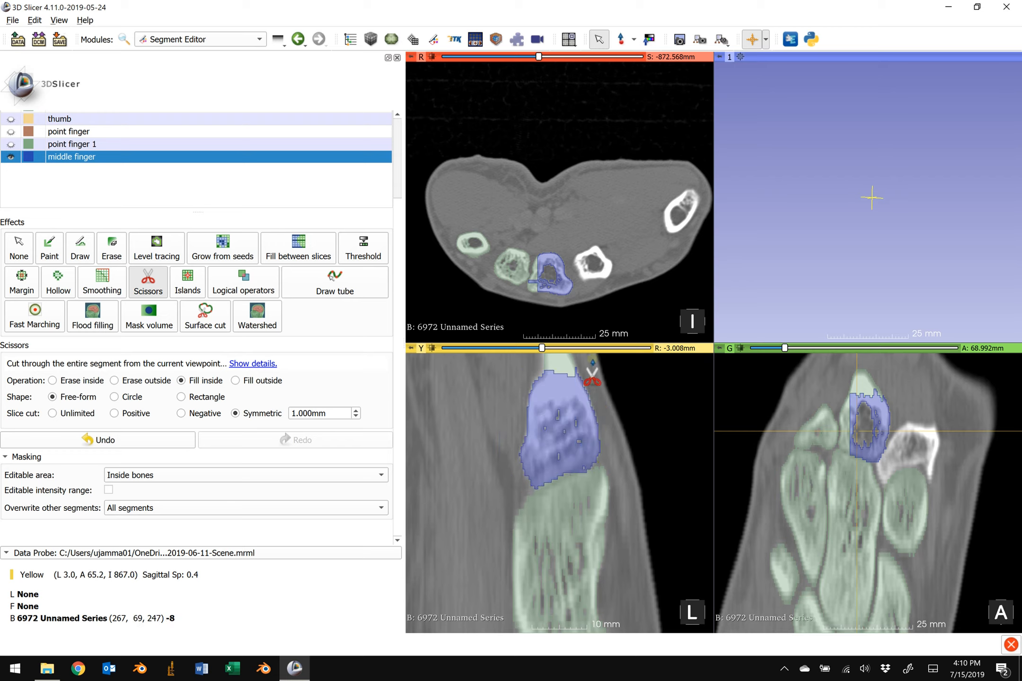
Step: Fill the metacarpal base into the middle finger segment on sagittal slice R -2.304 mm, and locate the bone boundary on slice R -1.601 mm
scroll(592, 377, "up", 1)
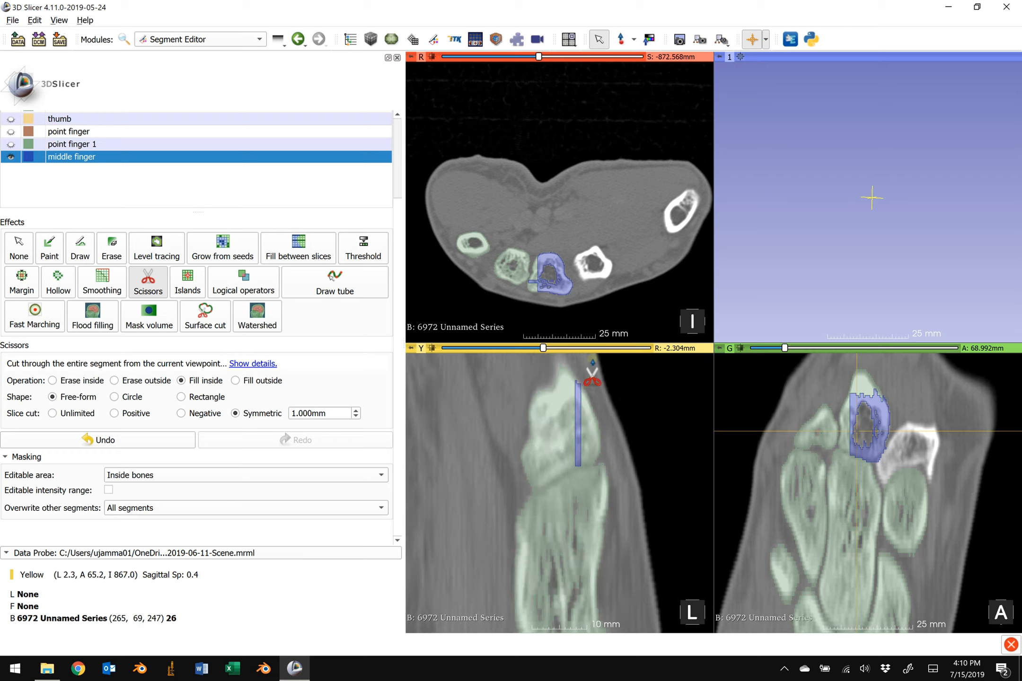
mouse_move(551, 358)
left_mouse_down()
mouse_move(503, 449)
mouse_move(520, 494)
mouse_move(578, 471)
mouse_move(605, 412)
mouse_move(598, 382)
left_mouse_up()
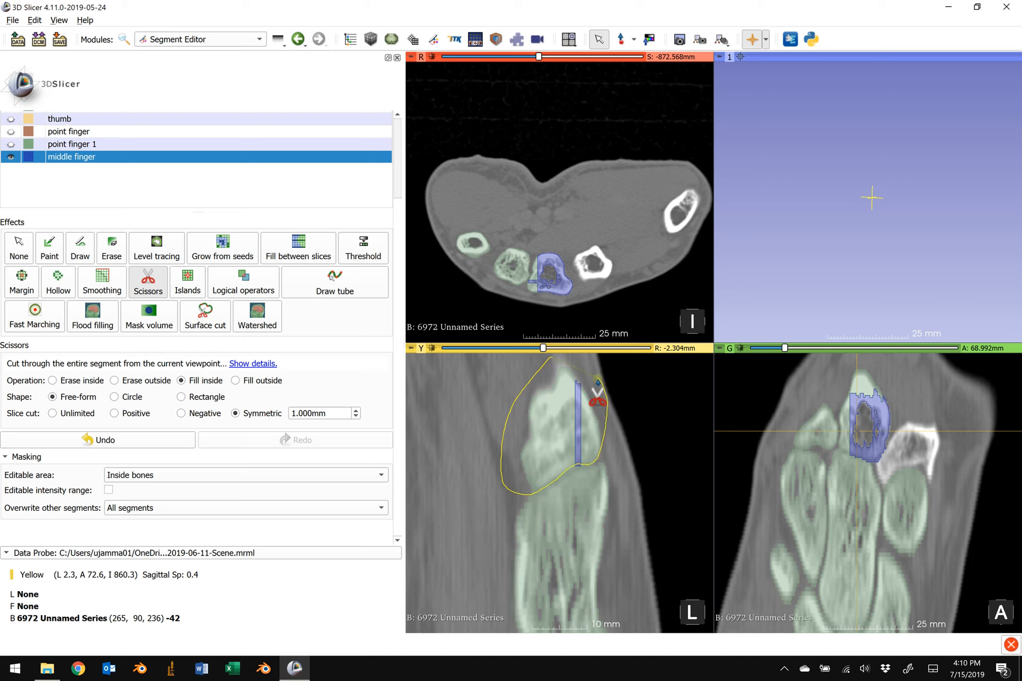
left_click_drag(597, 382, 594, 361)
scroll(594, 377, "up", 1)
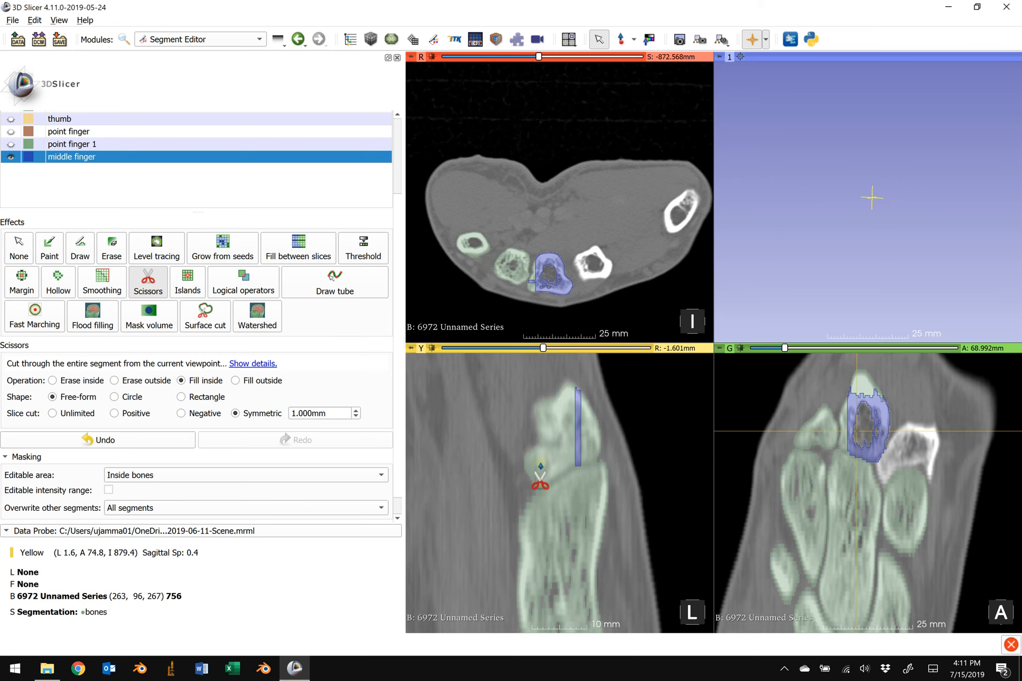
key("shift")
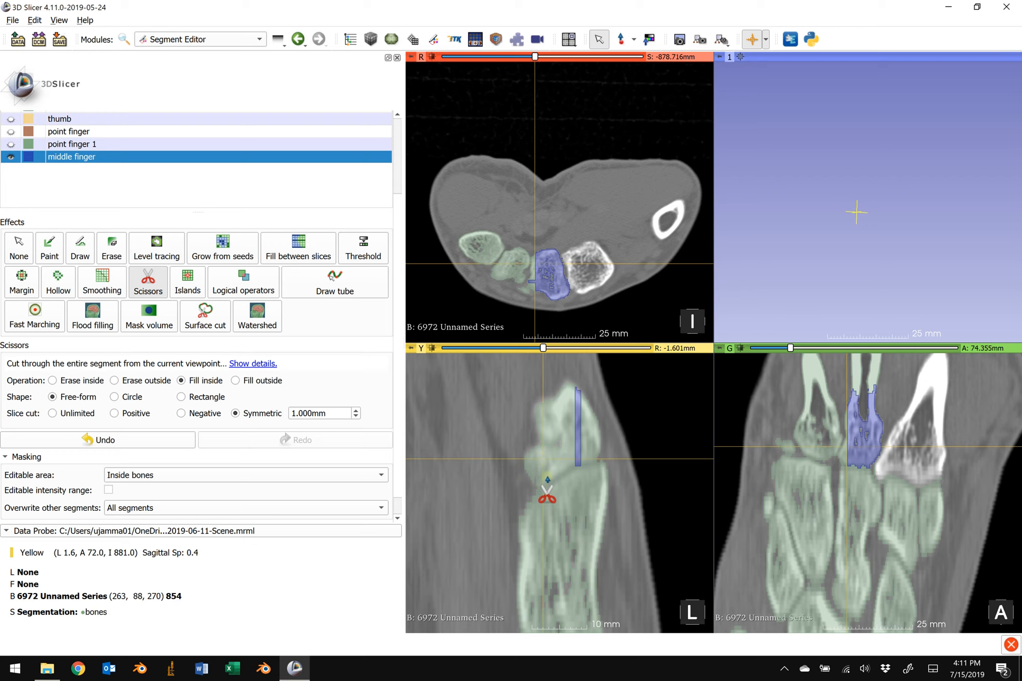
Step: Fill the metacarpal base above the carpal joint into the middle finger segment on sagittal slice R -1.601 mm
key("shift")
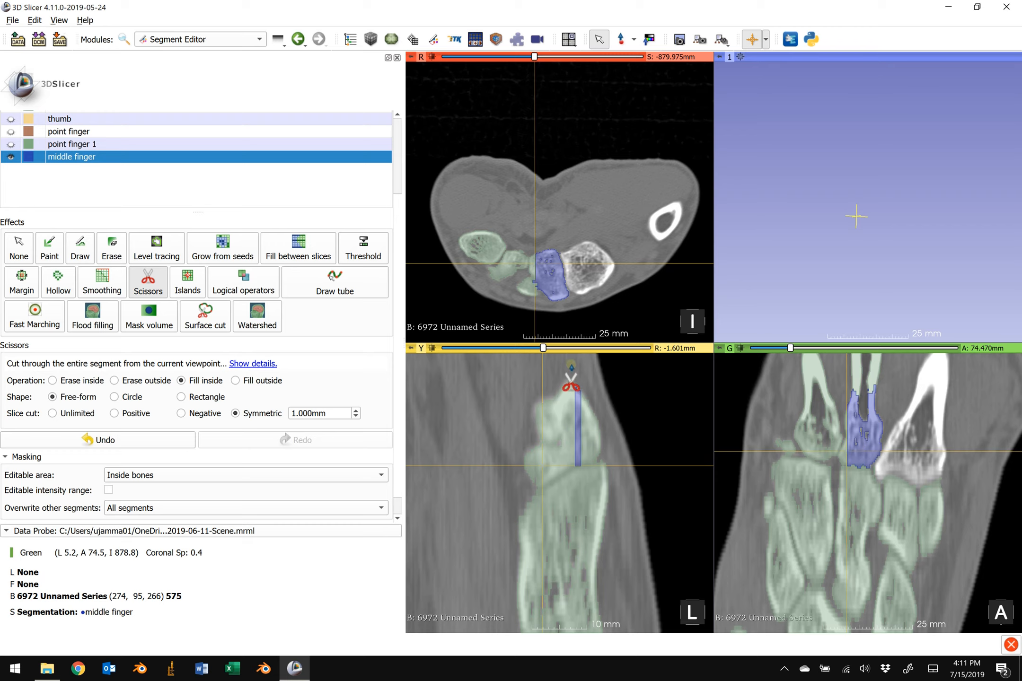
mouse_move(566, 371)
left_mouse_down()
mouse_move(514, 421)
mouse_move(508, 507)
mouse_move(527, 510)
mouse_move(600, 476)
mouse_move(607, 407)
left_mouse_up()
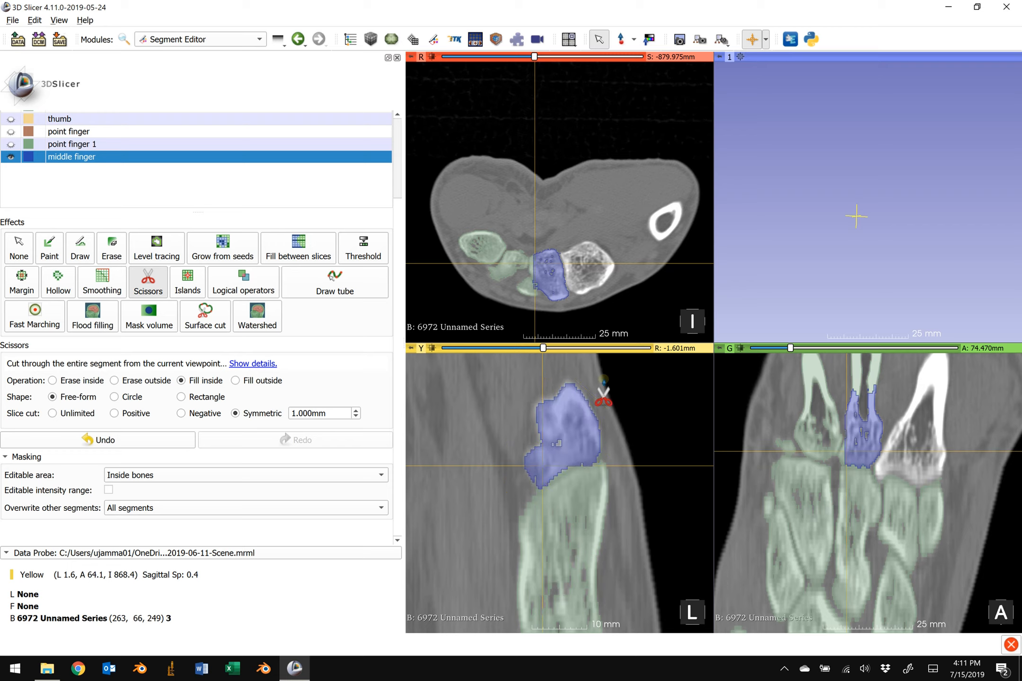
Step: Try to fill the metacarpal base together with the small nodule beside it on sagittal slice R -0.898 mm
scroll(600, 393, "up", 1)
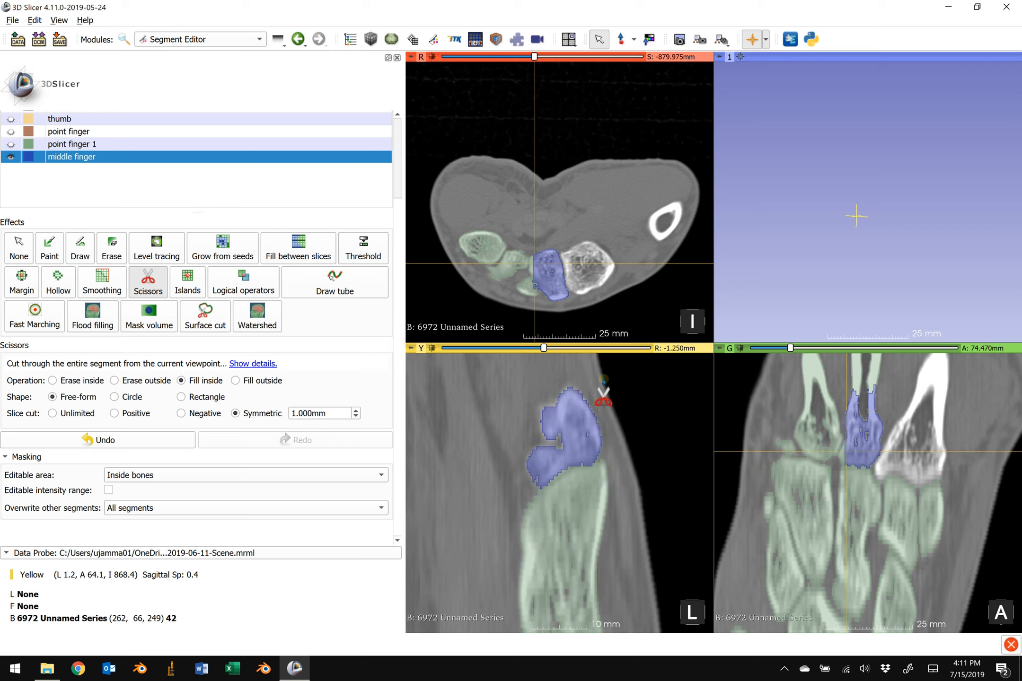
scroll(601, 392, "up", 1)
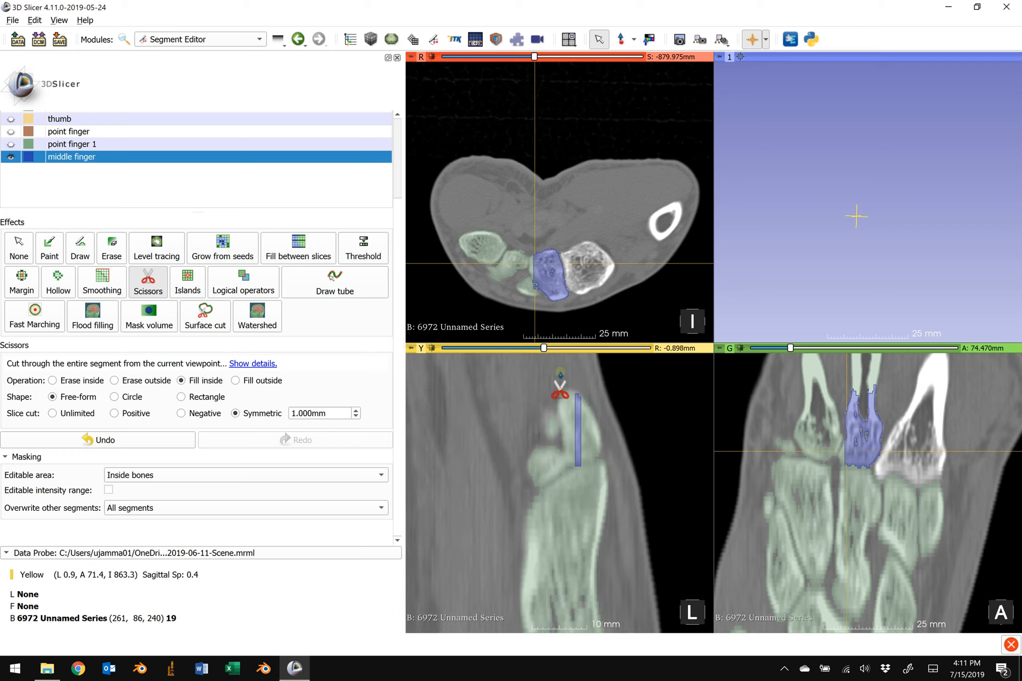
mouse_move(561, 368)
left_mouse_down()
mouse_move(556, 447)
mouse_move(523, 468)
mouse_move(539, 484)
mouse_move(587, 463)
mouse_move(600, 410)
left_mouse_up()
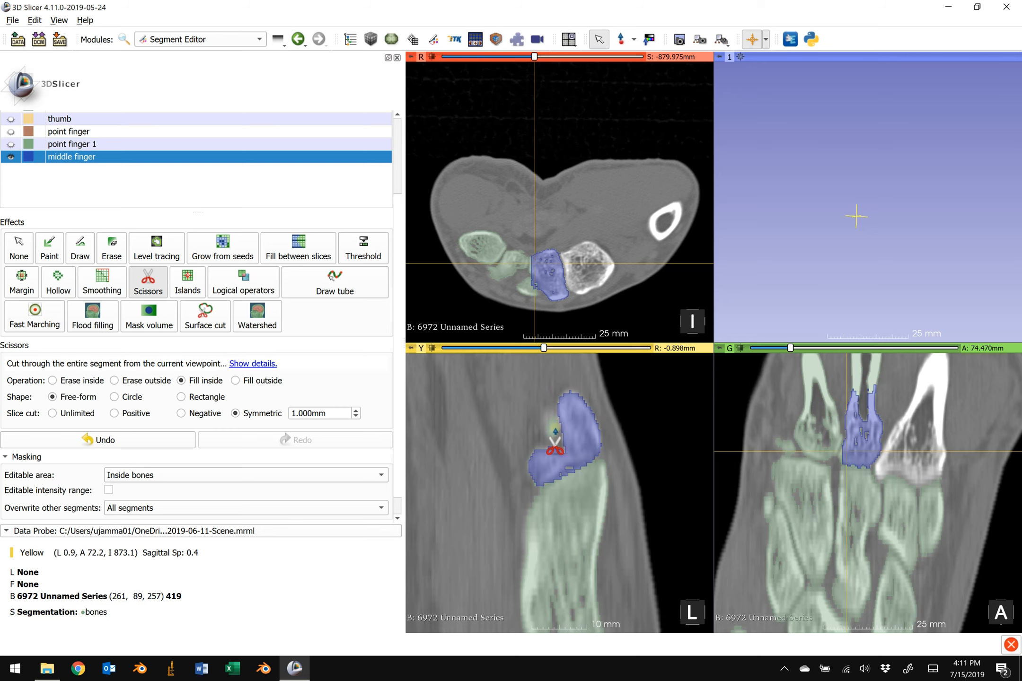
key("shift")
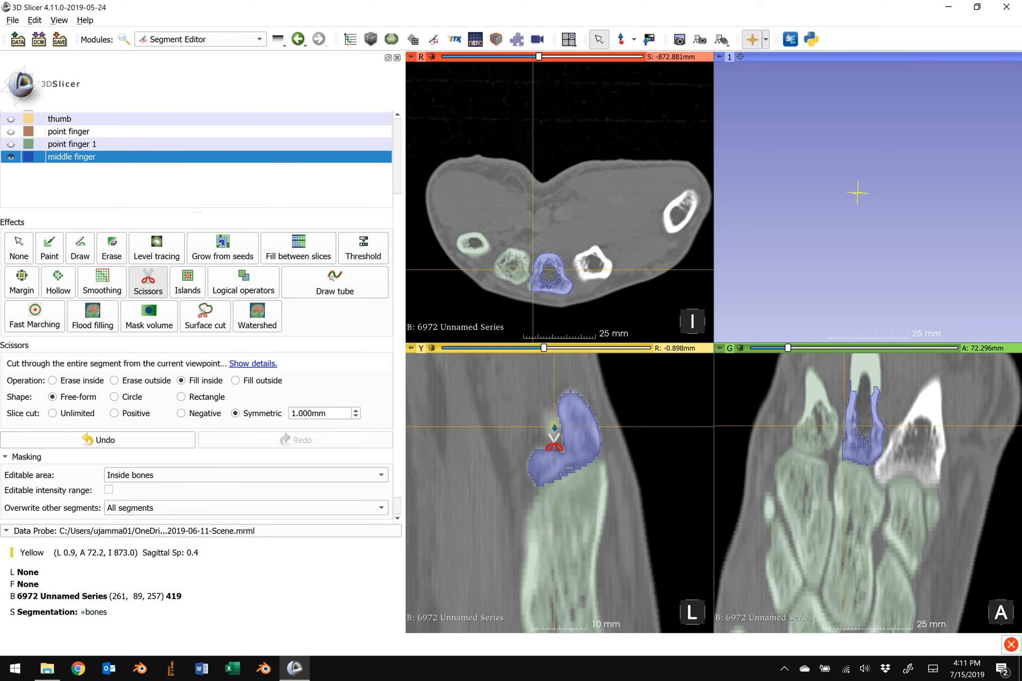
right_click_drag(546, 266, 645, 337)
middle_click_drag(566, 300, 595, 228)
right_click_drag(574, 217, 676, 307)
right_click_drag(612, 260, 665, 293)
mouse_move(569, 393)
left_mouse_down()
mouse_move(551, 443)
mouse_move(586, 433)
left_mouse_up()
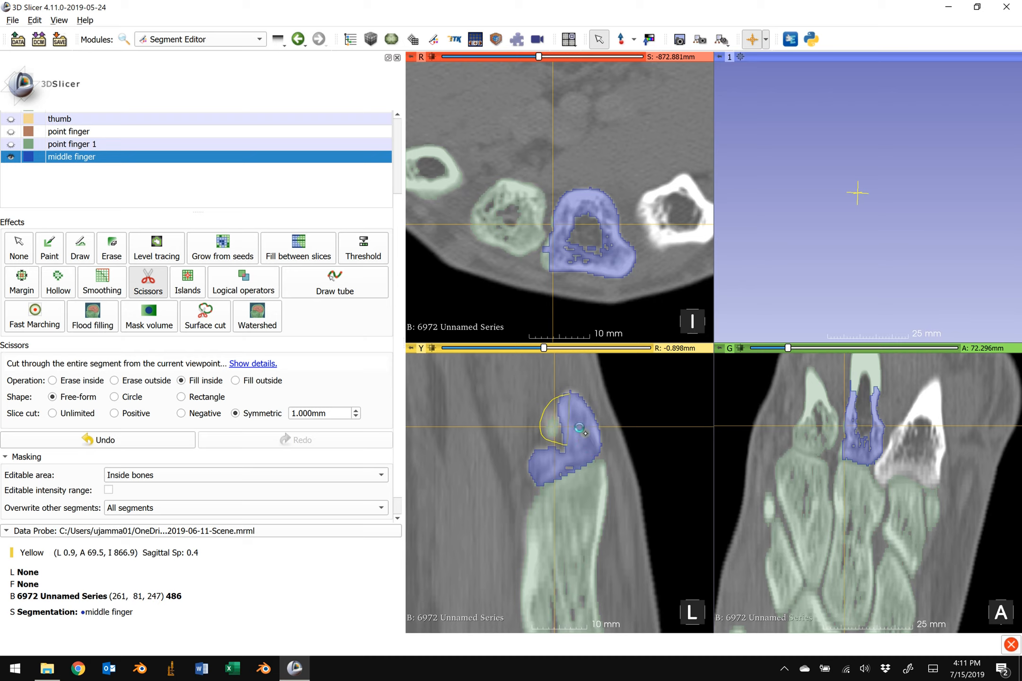
Step: Try to fill the metacarpal base and the adjoining nodules into the middle finger segment on sagittal slice R -0.195 mm
scroll(567, 421, "up", 1)
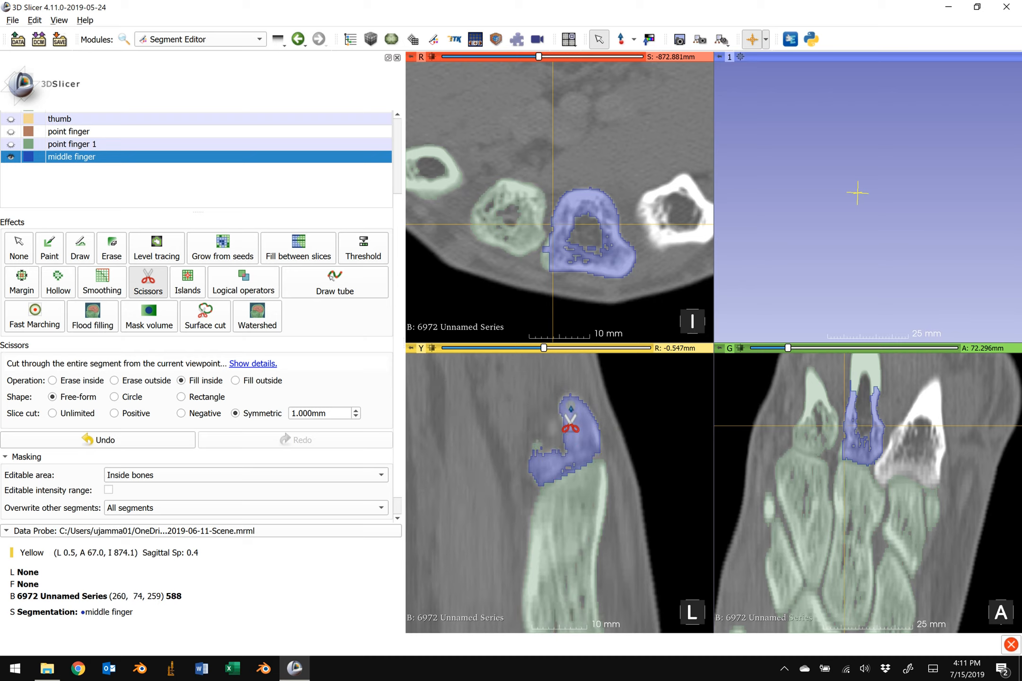
scroll(570, 423, "up", 1)
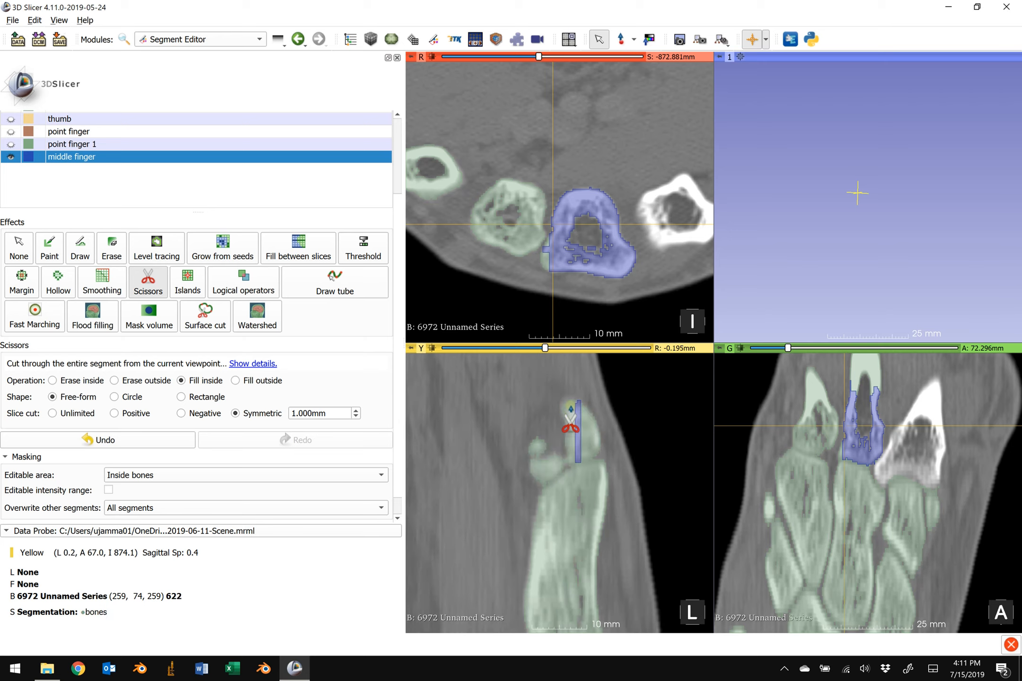
key("shift")
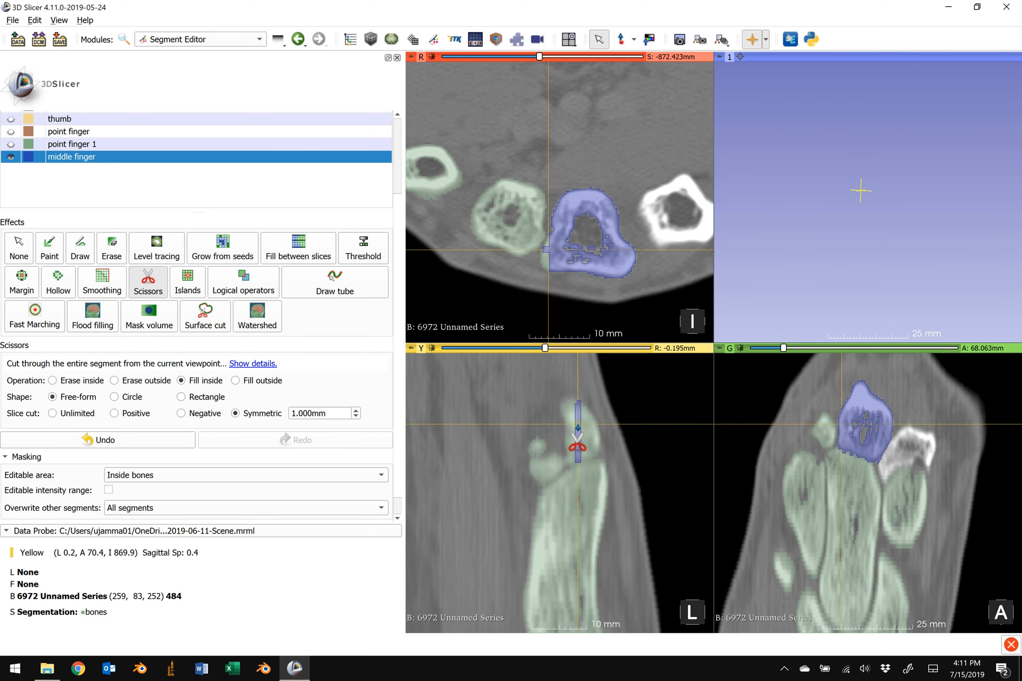
mouse_move(556, 378)
left_mouse_down()
mouse_move(518, 467)
mouse_move(539, 485)
mouse_move(588, 466)
mouse_move(608, 442)
mouse_move(611, 404)
left_mouse_up()
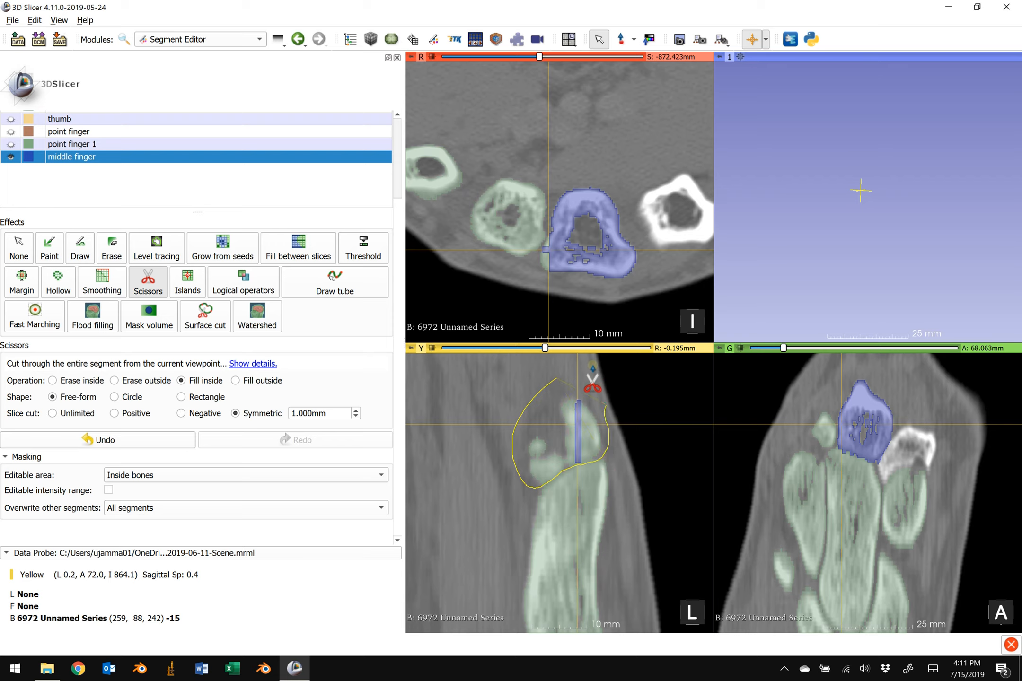
Step: Check the nodules beside the metacarpal base against the other views from sagittal slice R 0.508 mm, and undo the last two fills
scroll(593, 367, "up", 1)
scroll(595, 425, "up", 1)
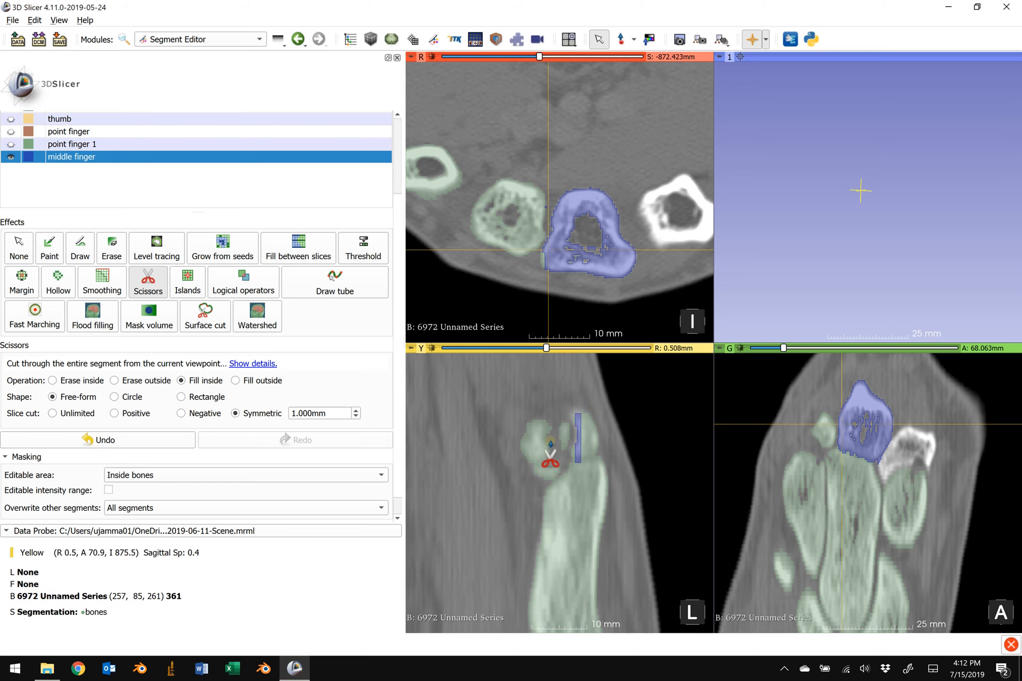
key("shift")
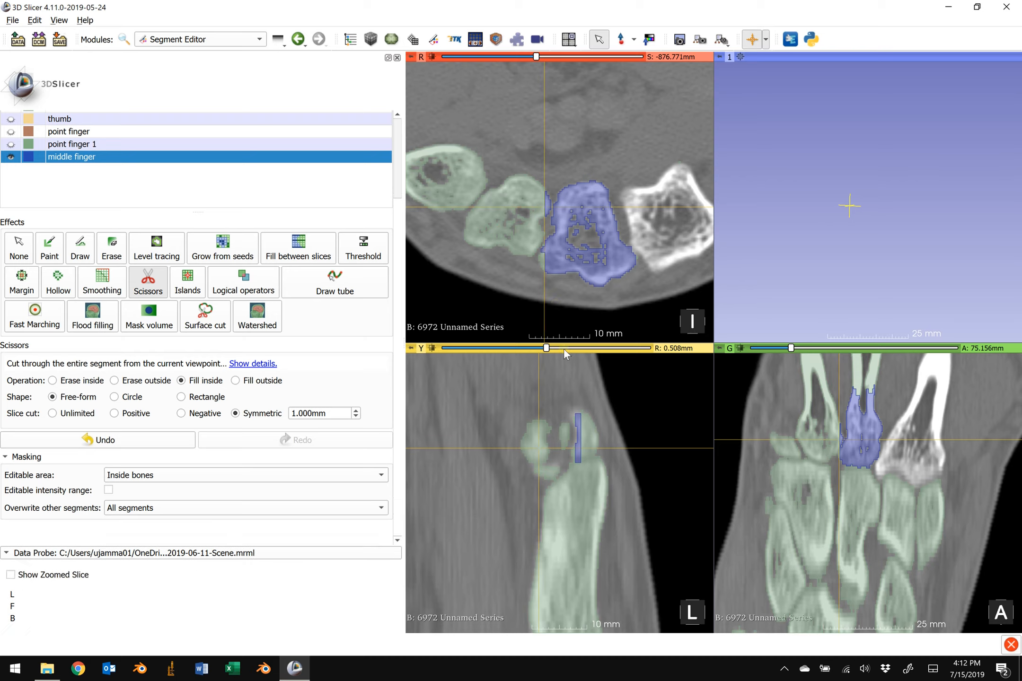
key("ctrl+z")
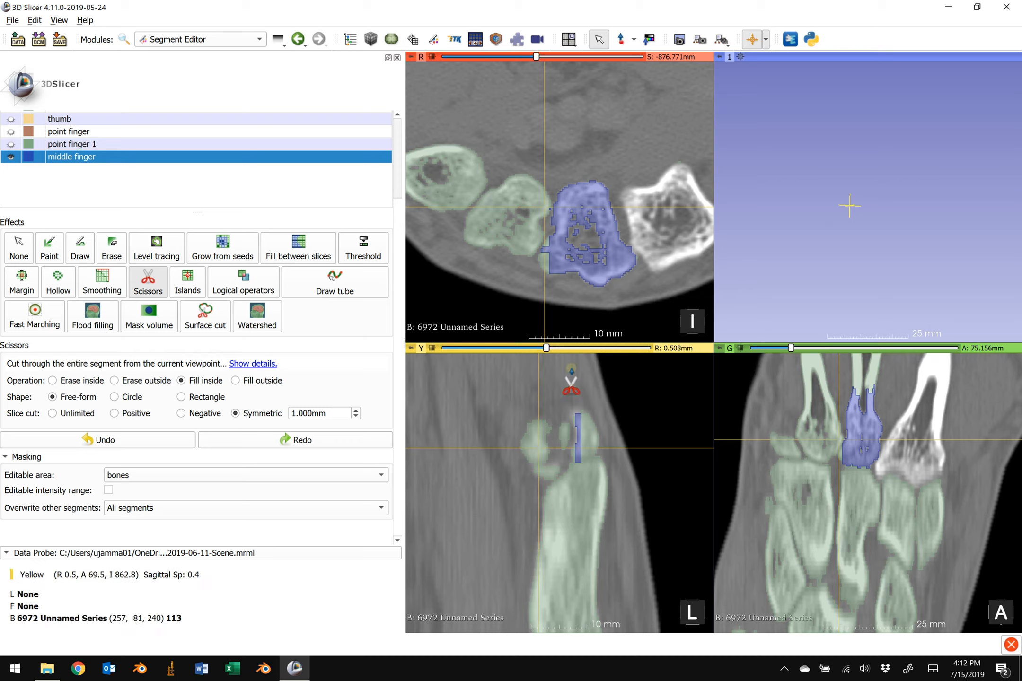
key("ctrl+z")
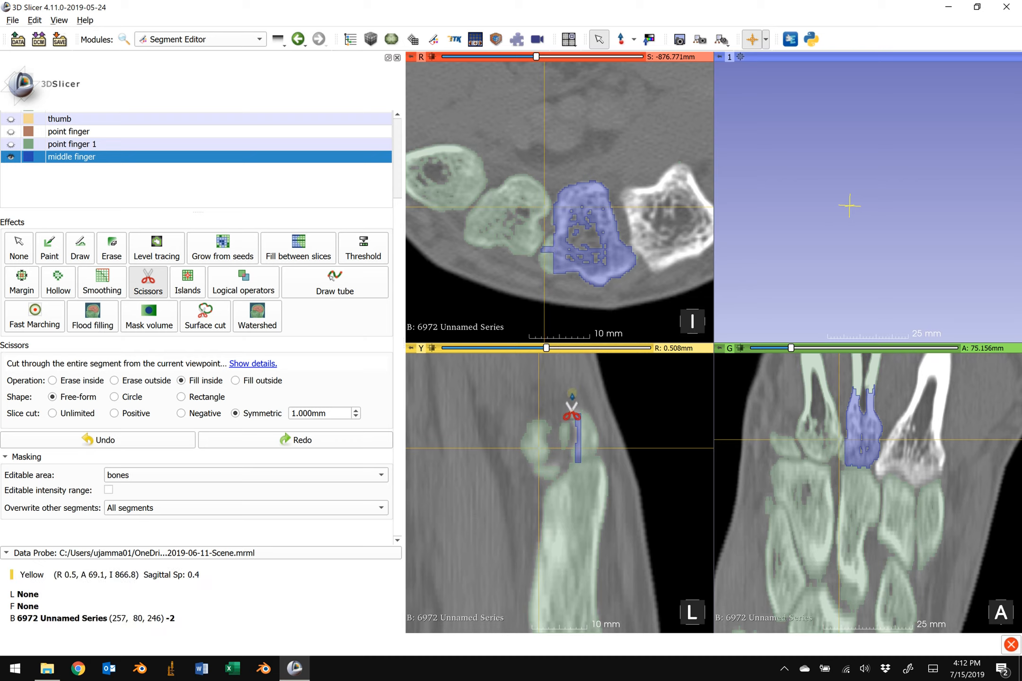
Step: Fill only the metacarpal base into the middle finger segment on sagittal slices R -0.224 mm and R 0.128 mm, leaving the adjoining nodules out
key("shift")
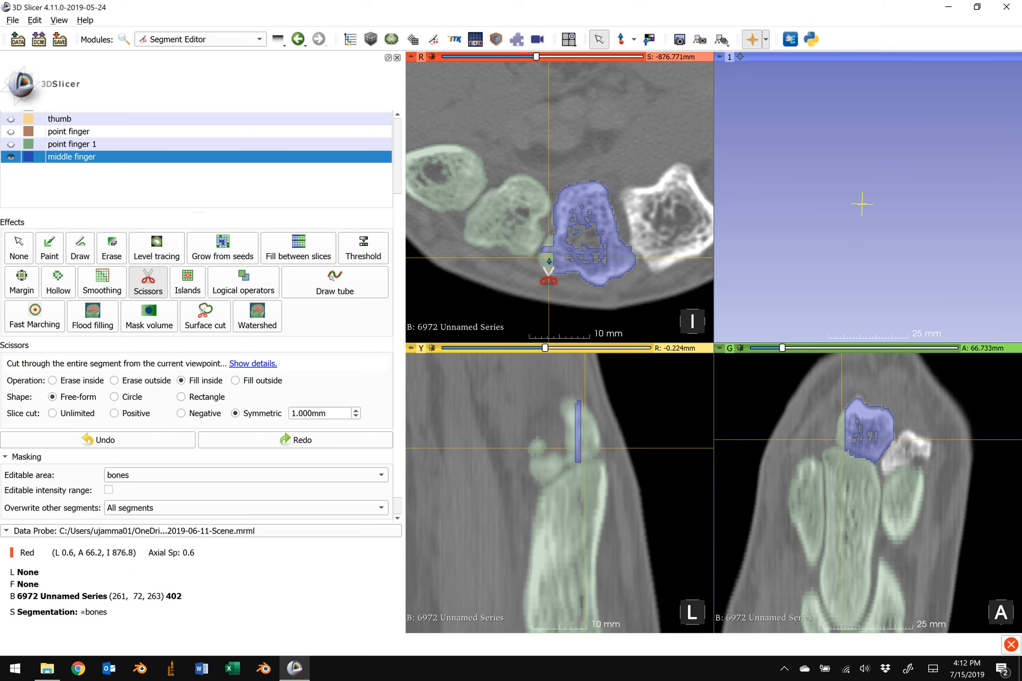
mouse_move(562, 386)
left_mouse_down()
mouse_move(551, 428)
mouse_move(565, 464)
mouse_move(602, 456)
mouse_move(602, 404)
left_mouse_up()
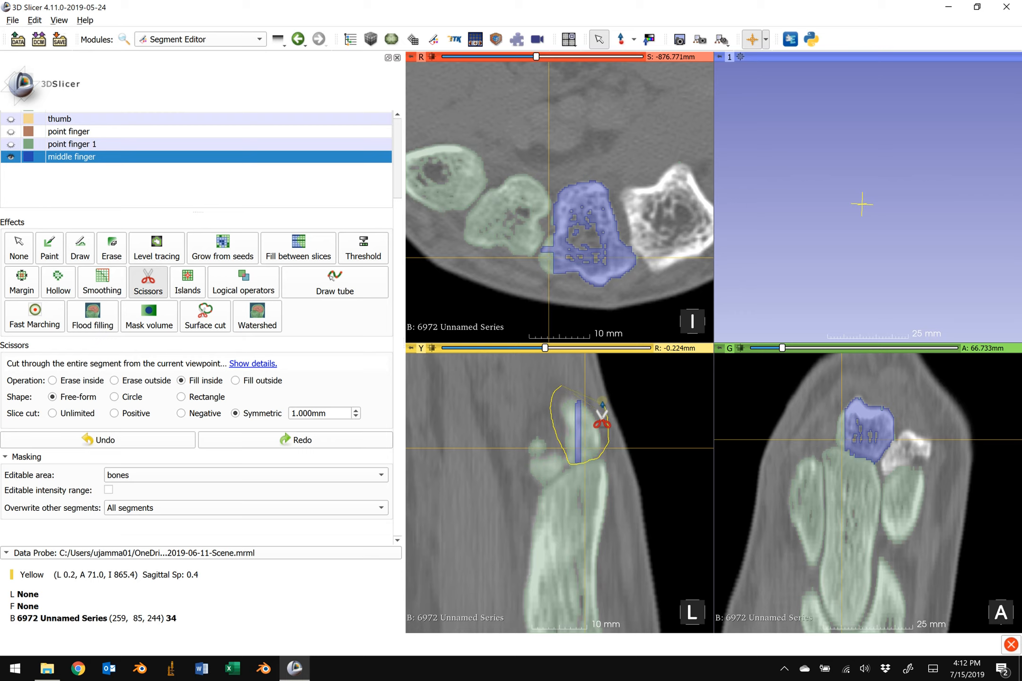
left_click_drag(602, 404, 600, 392)
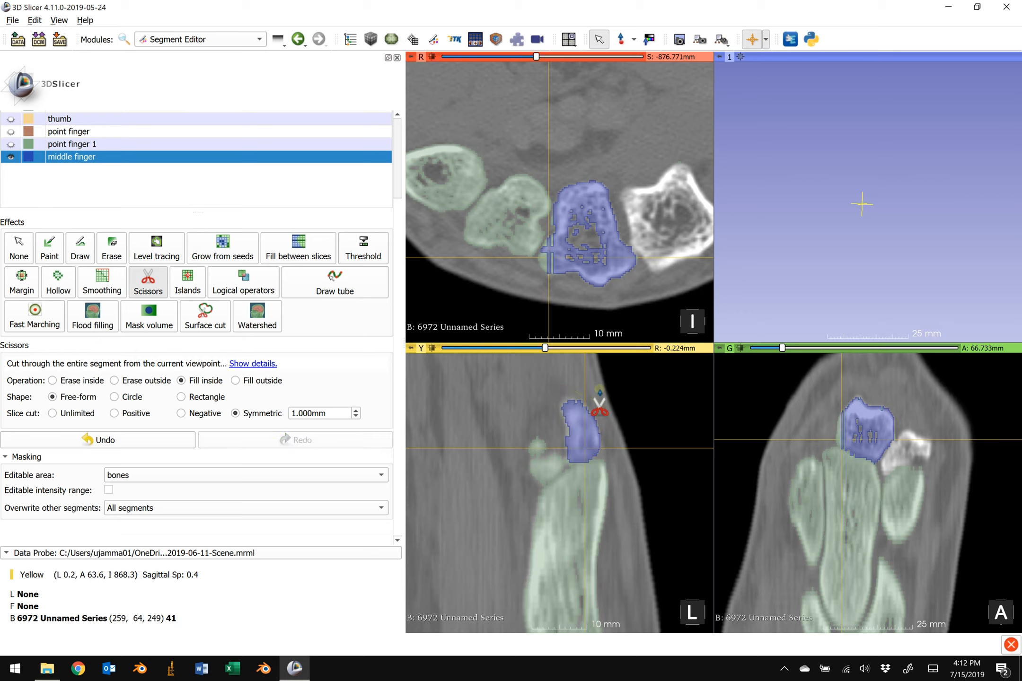
scroll(600, 393, "up", 1)
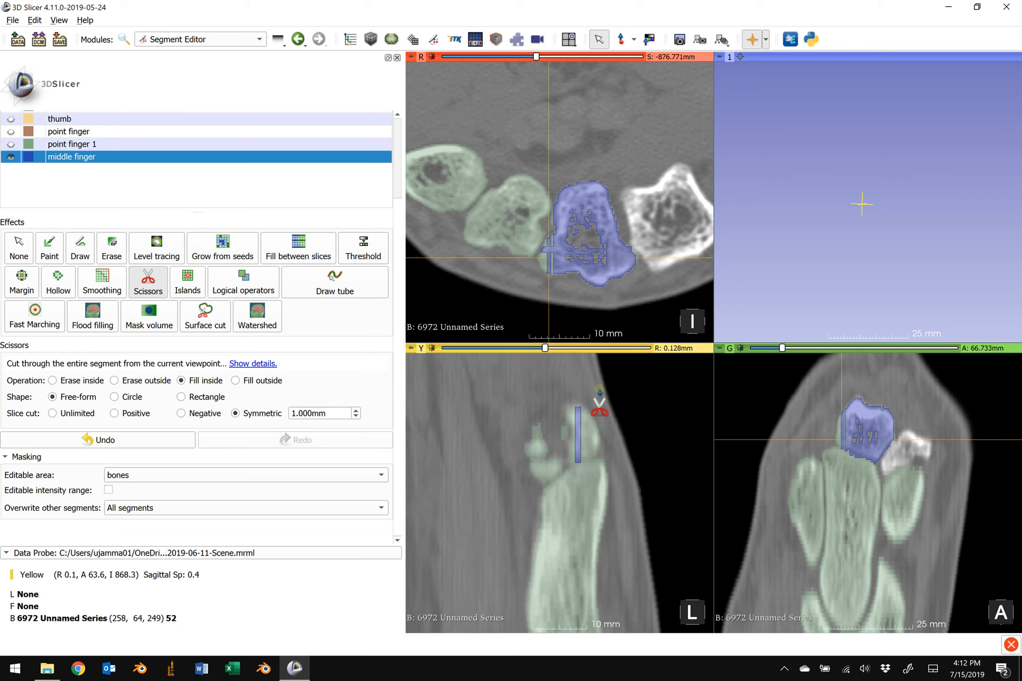
mouse_move(574, 386)
left_mouse_down()
mouse_move(560, 428)
mouse_move(571, 466)
mouse_move(611, 429)
mouse_move(616, 386)
left_mouse_up()
Step: Fill the narrow remaining part of the metacarpal base into the middle finger segment on sagittal slice R 0.479 mm
scroll(616, 387, "up", 1)
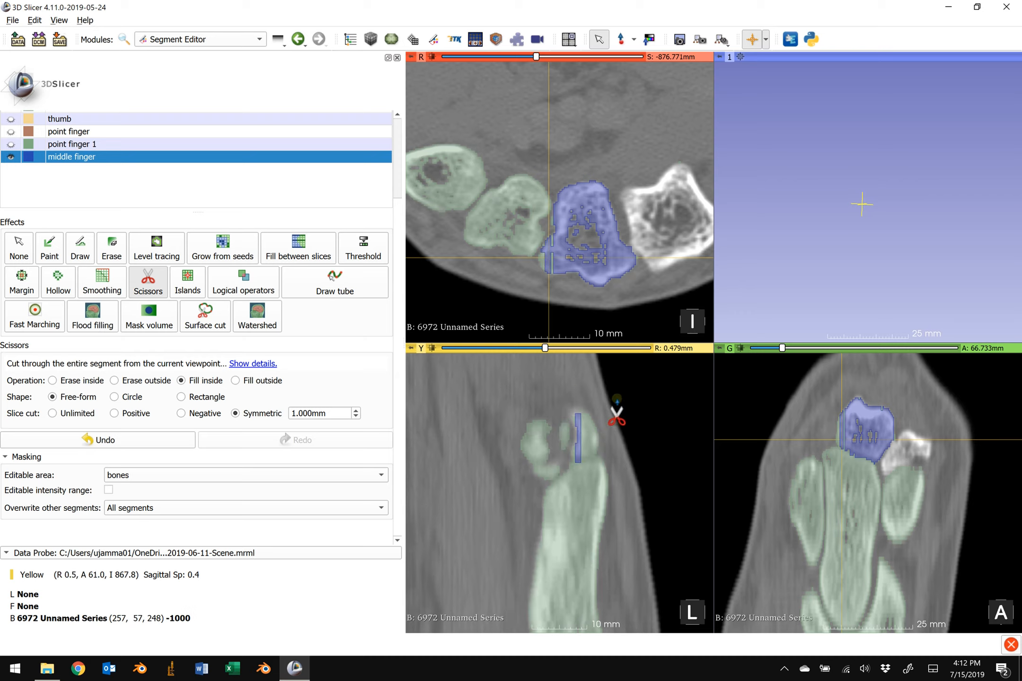
scroll(616, 402, "up", 1)
scroll(617, 402, "down", 1)
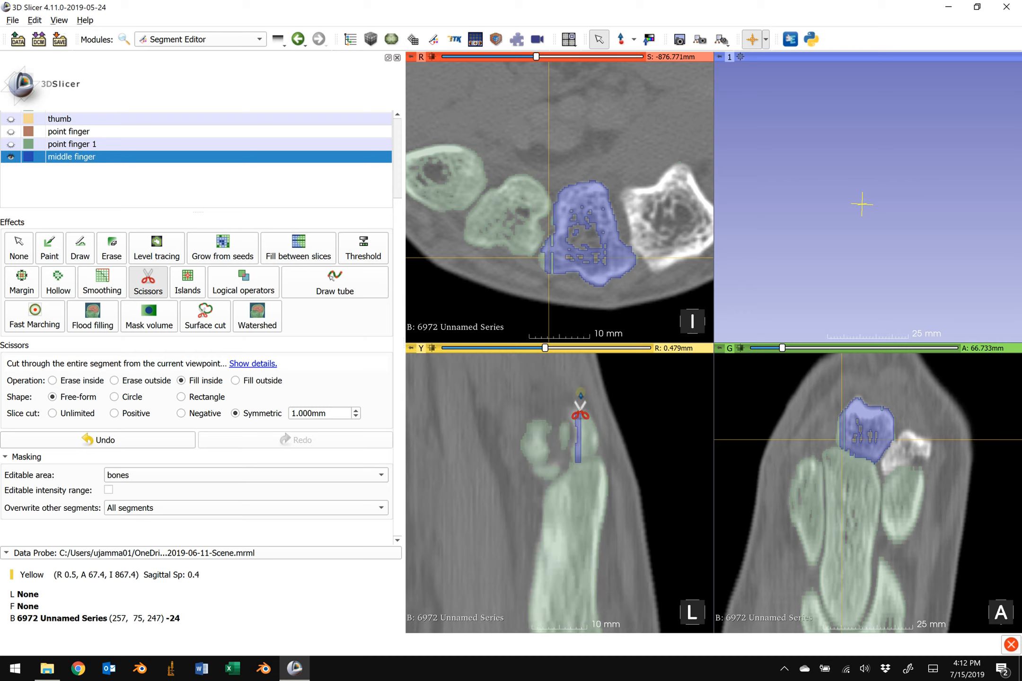
mouse_move(571, 390)
left_mouse_down()
mouse_move(568, 453)
mouse_move(595, 447)
mouse_move(609, 413)
left_mouse_up()
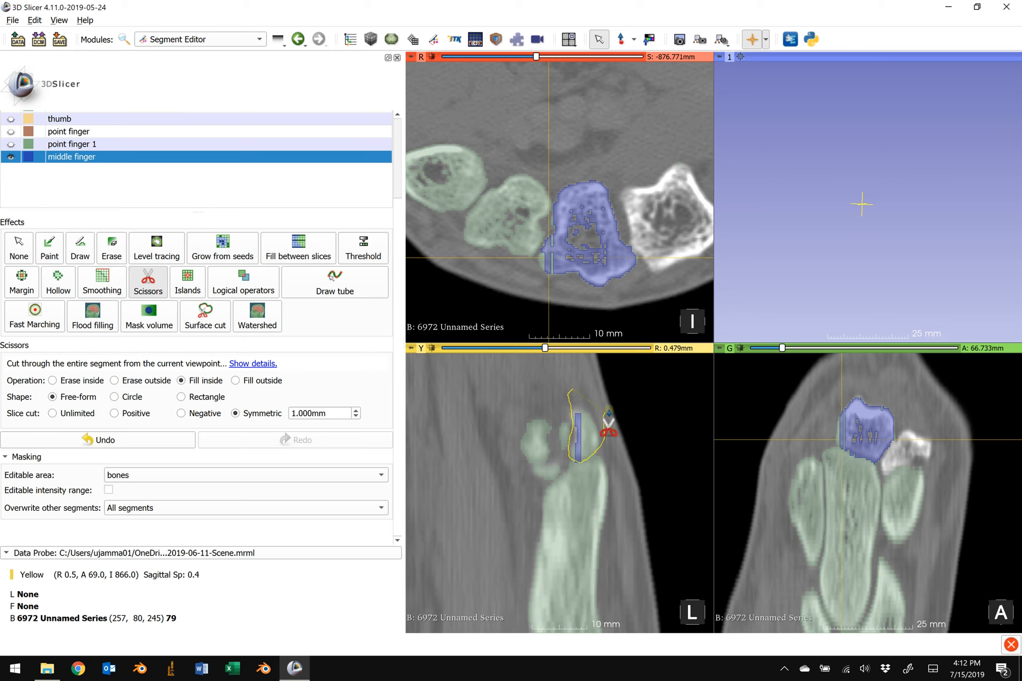
mouse_move(608, 416)
left_mouse_down()
mouse_move(601, 395)
mouse_move(578, 416)
mouse_move(576, 452)
mouse_move(592, 454)
mouse_move(598, 408)
left_mouse_up()
Step: Fill the outer edge of the metacarpal base into the middle finger segment on sagittal slices R 0.831 mm and R 1.182 mm
scroll(603, 396, "up", 1)
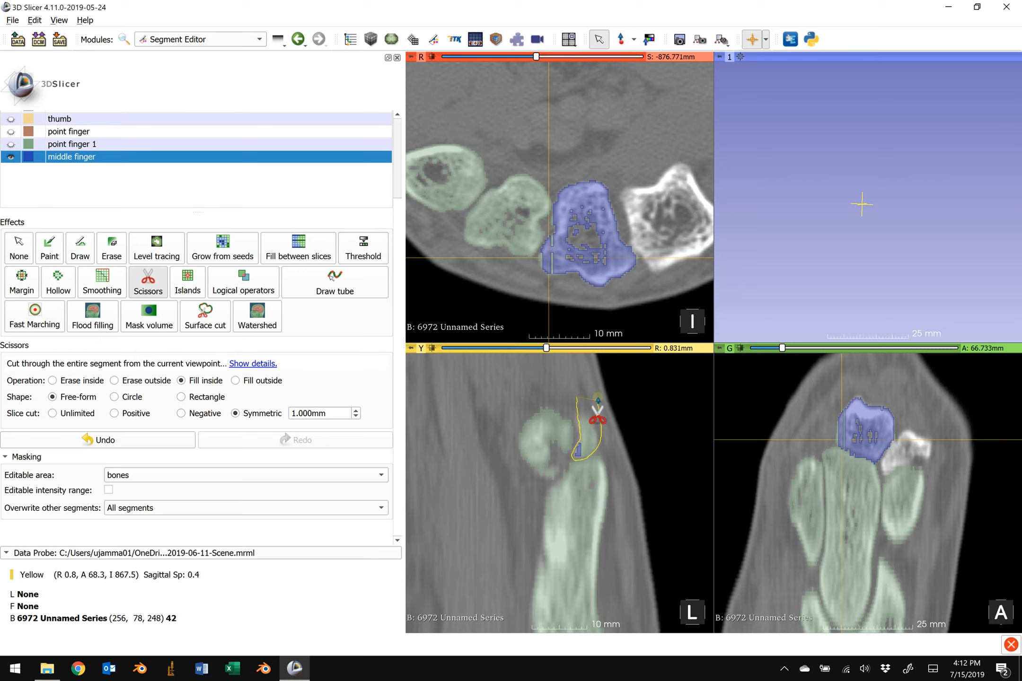
mouse_move(598, 405)
left_mouse_down()
mouse_move(598, 372)
mouse_move(579, 450)
mouse_move(608, 440)
left_mouse_up()
scroll(598, 371, "up", 1)
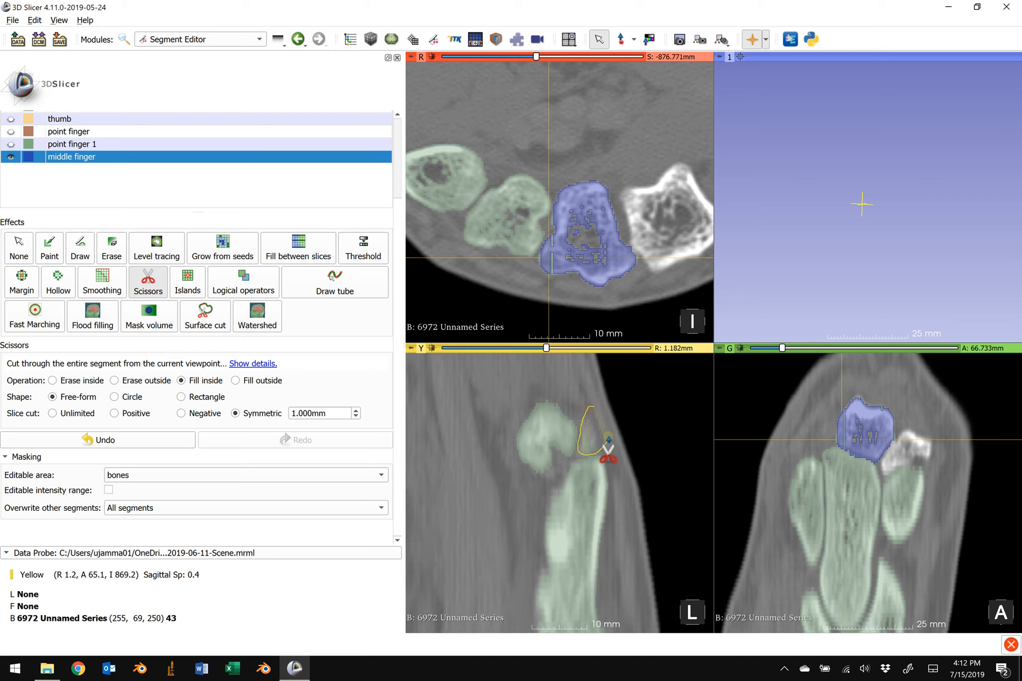
left_click_drag(608, 450, 597, 408)
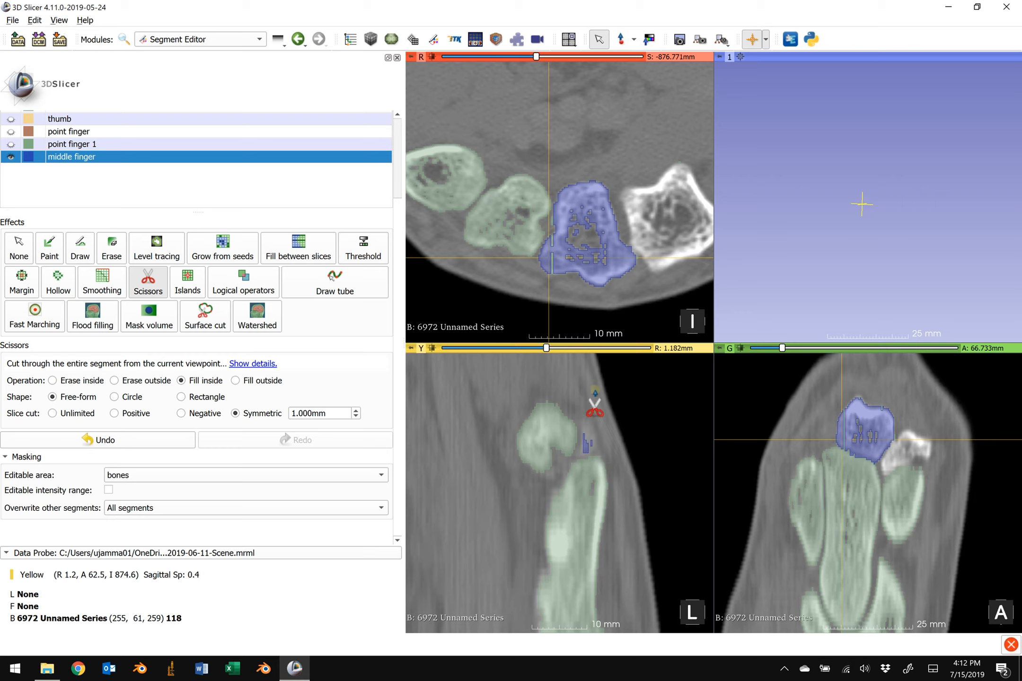
Step: Fill the skipped gap in the metacarpal base on sagittal slice R -0.851 mm, keeping the small separate nodule outside
key("shift")
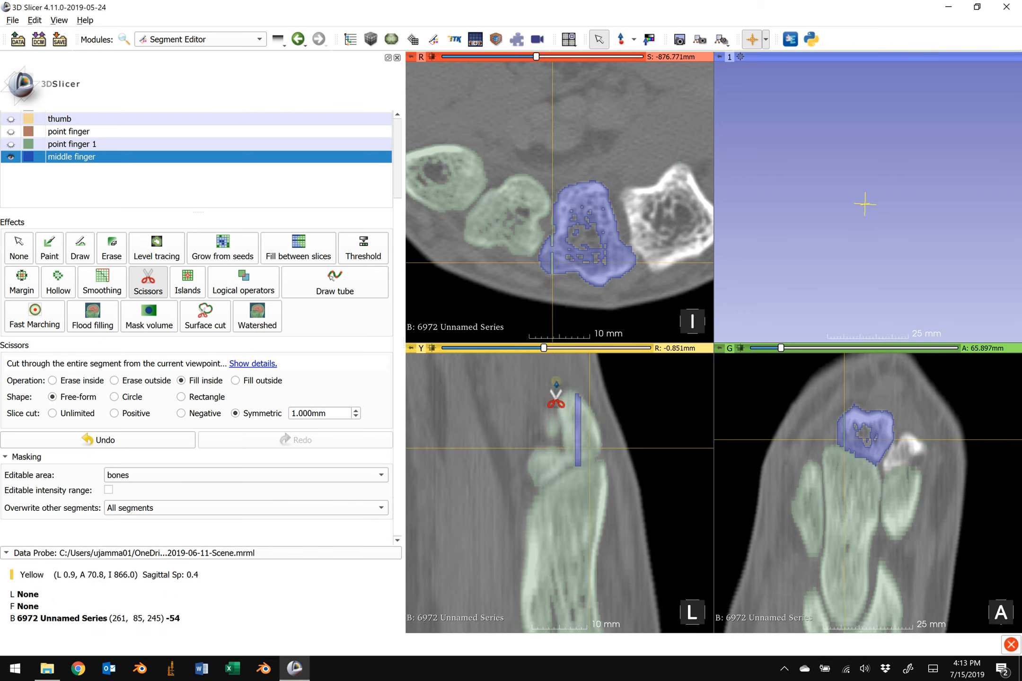
mouse_move(554, 395)
left_mouse_down()
mouse_move(560, 437)
mouse_move(530, 449)
mouse_move(527, 492)
mouse_move(599, 461)
mouse_move(591, 371)
left_mouse_up()
Step: Show the segments in 3D, inspect the filled metacarpal base, and bring the slice views to it
scroll(254, 135, "up", 3)
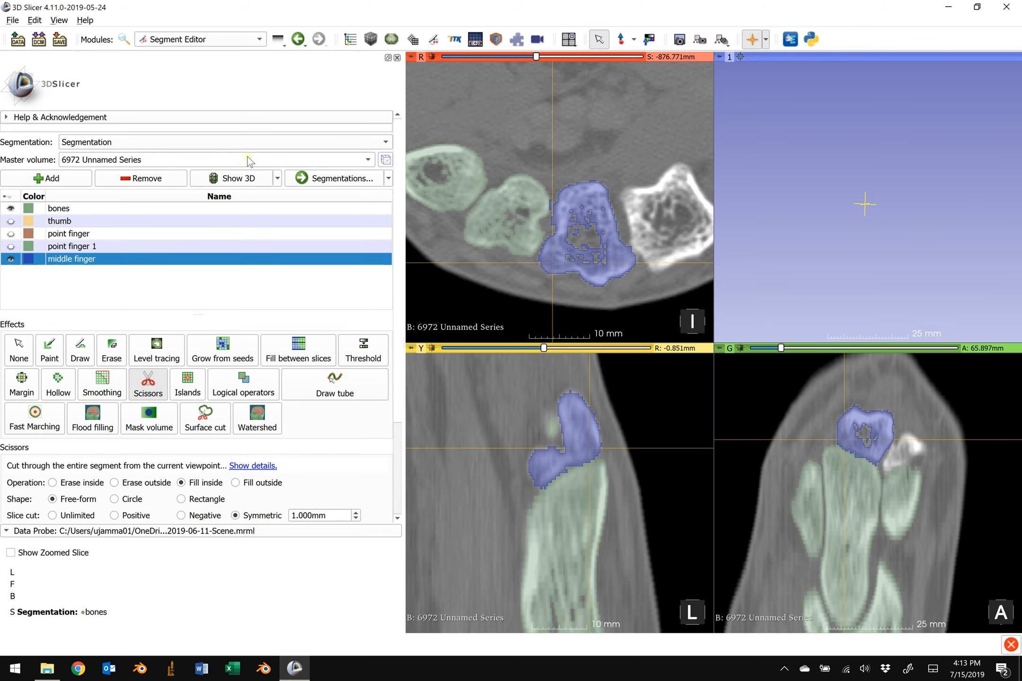
left_click(238, 178)
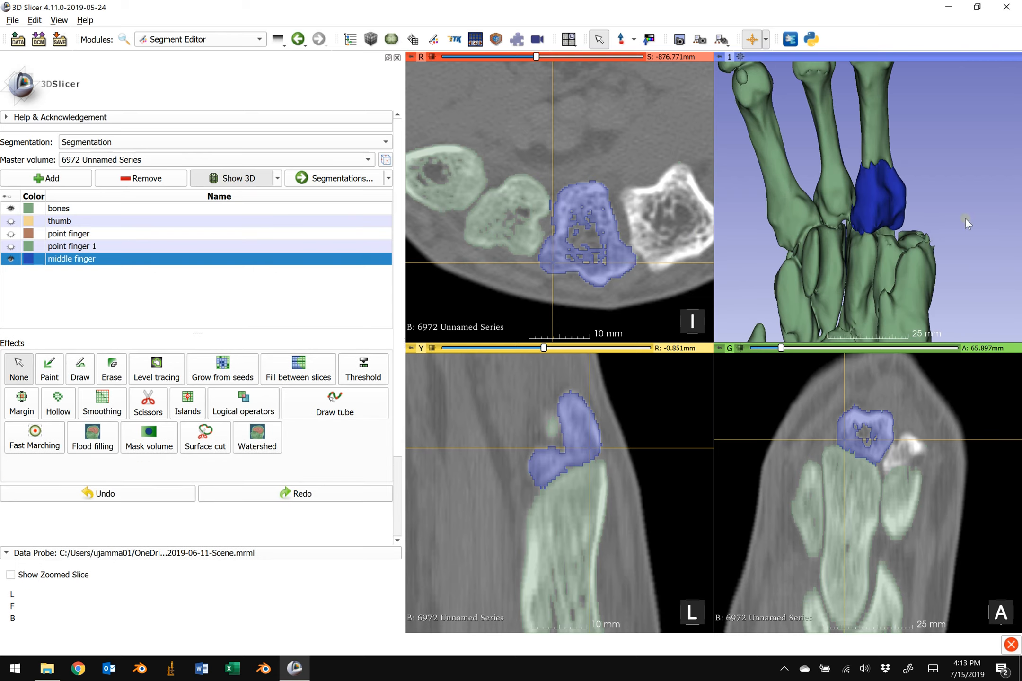
left_click_drag(964, 217, 877, 182)
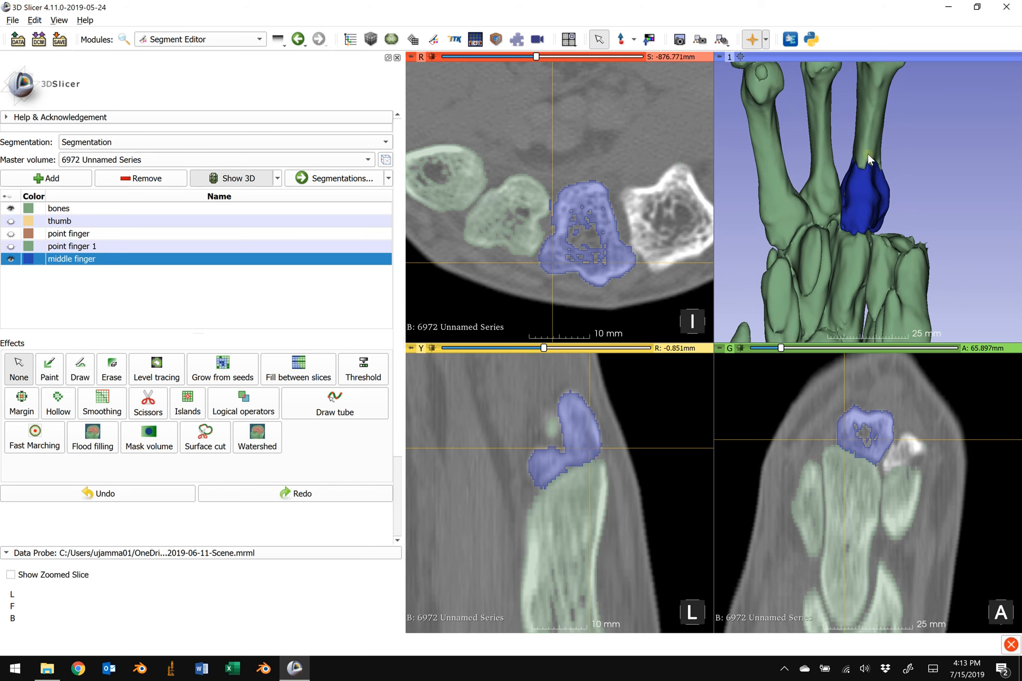
key("shift")
scroll(867, 193, "down", 4)
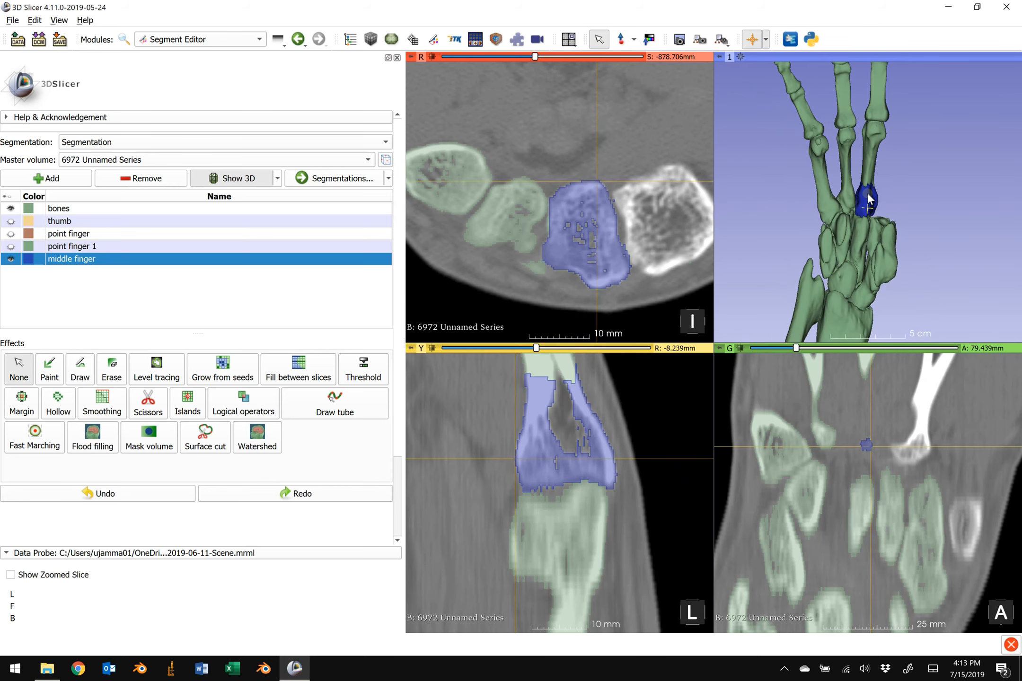
left_click_drag(894, 147, 893, 200)
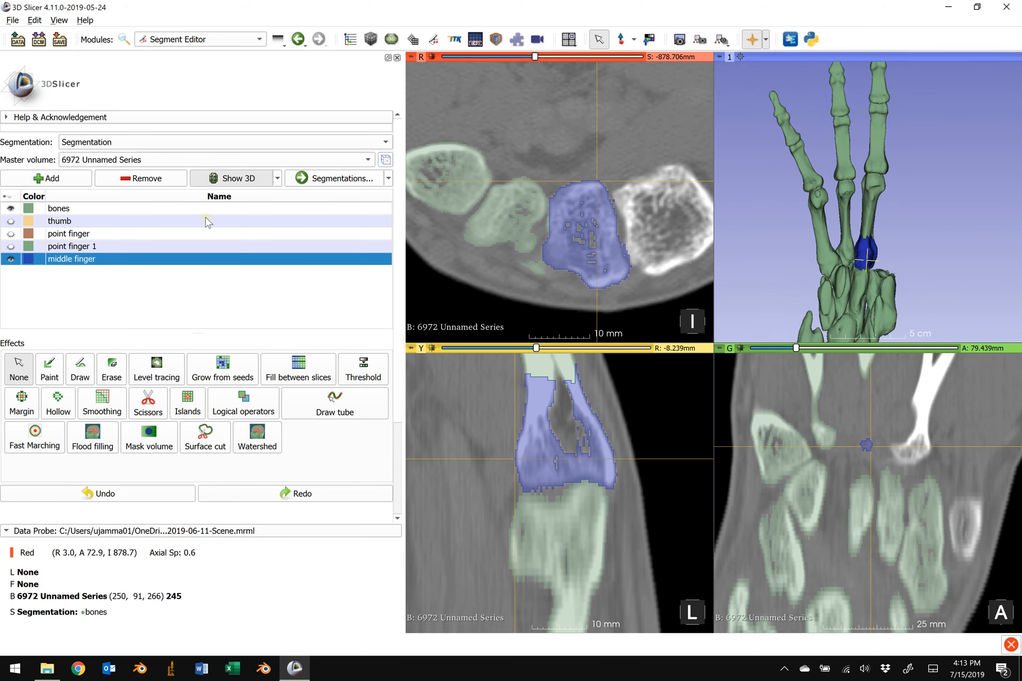
Step: Add the connected metacarpal shaft and finger bones to the middle finger segment using Islands with Add selected island
left_click(187, 400)
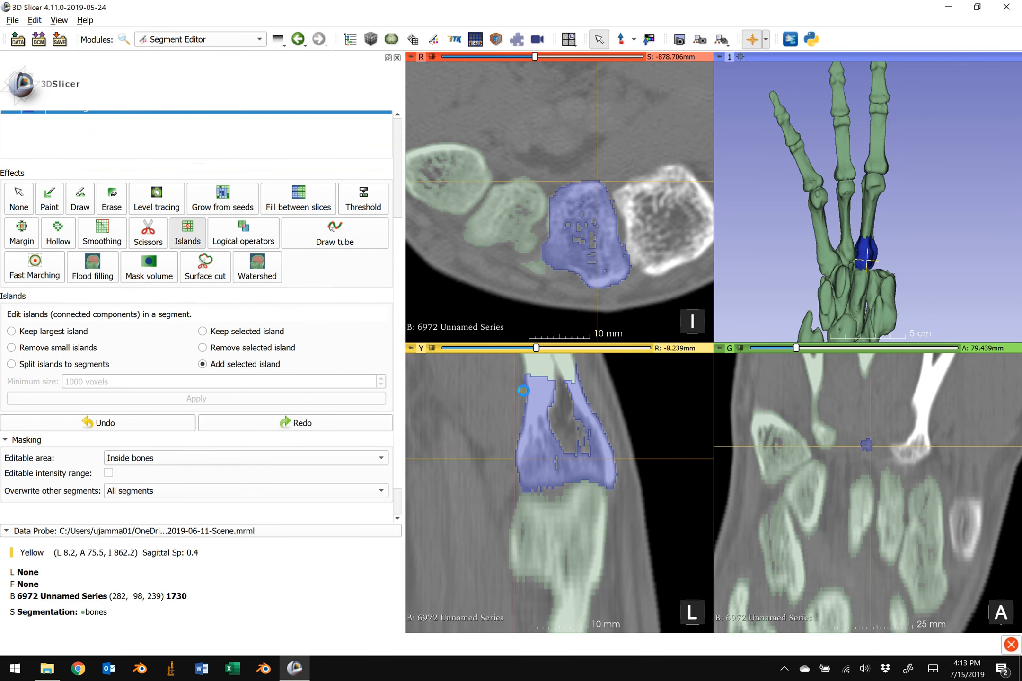
left_click(523, 390)
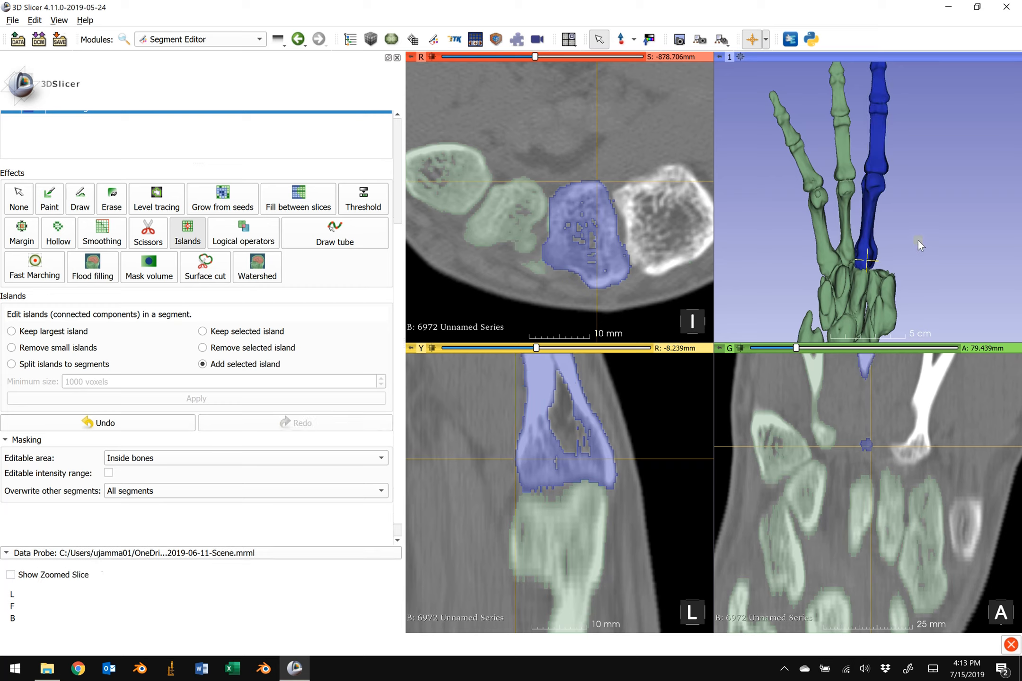
key("Escape")
Step: Hide the middle finger segment and inspect the remaining bones from the side in 3D
scroll(119, 177, "up", 3)
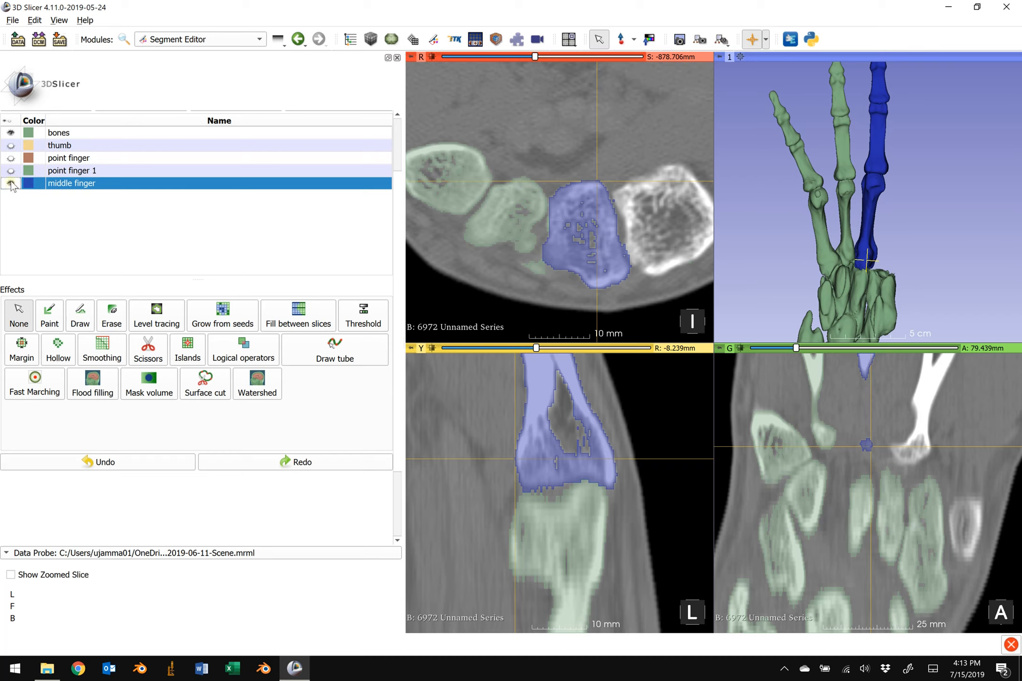
left_click(11, 184)
left_click_drag(926, 244, 842, 284)
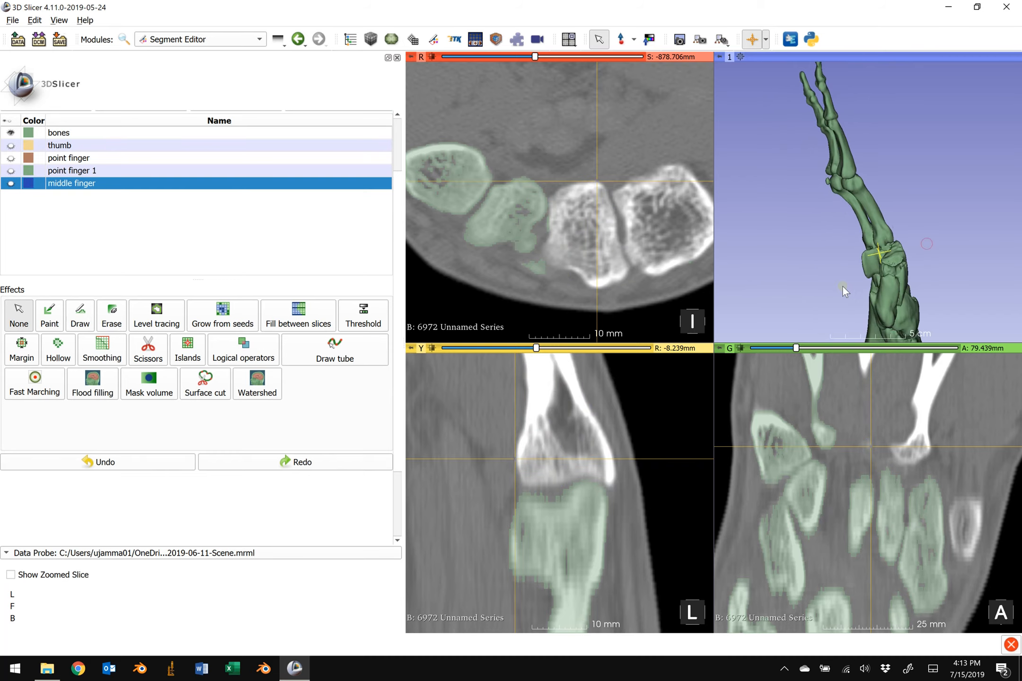
Step: Examine the wrist joint and the small bones beside the hidden middle finger's metacarpal base in 3D for leftover fragments
scroll(890, 241, "up", 5)
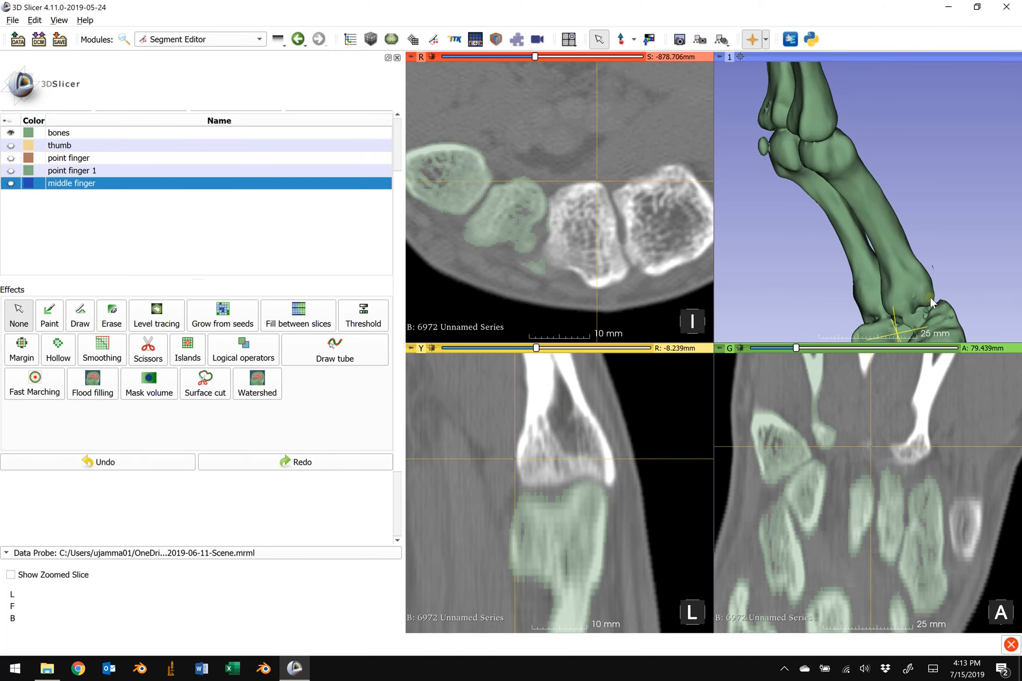
middle_click_drag(930, 297, 839, 150)
scroll(859, 178, "down", 2)
scroll(839, 179, "up", 3)
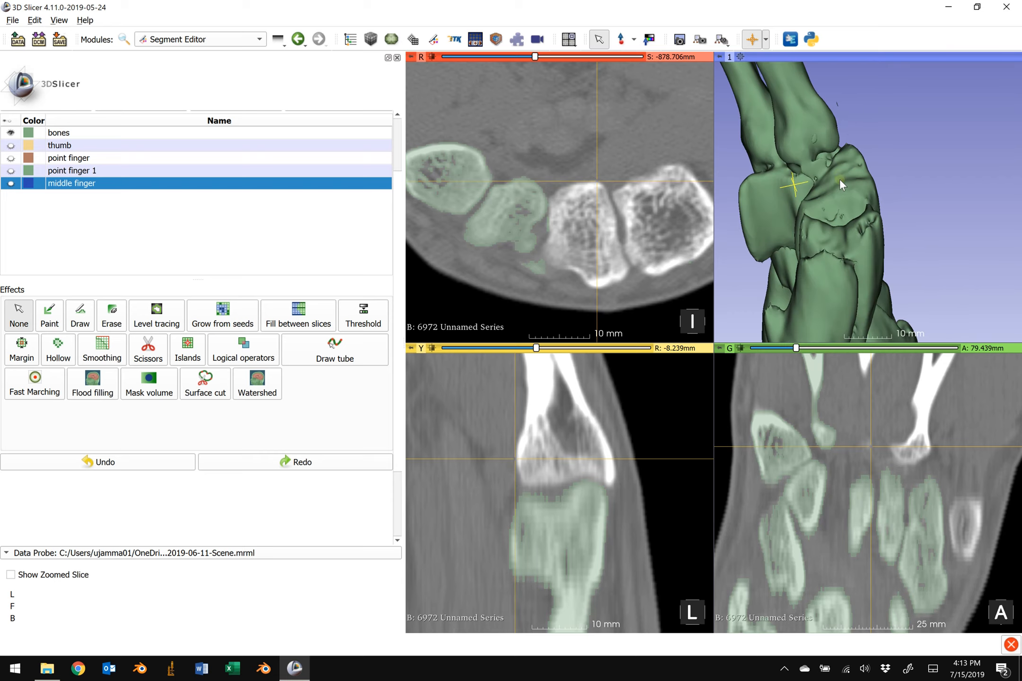
left_click_drag(839, 178, 904, 190)
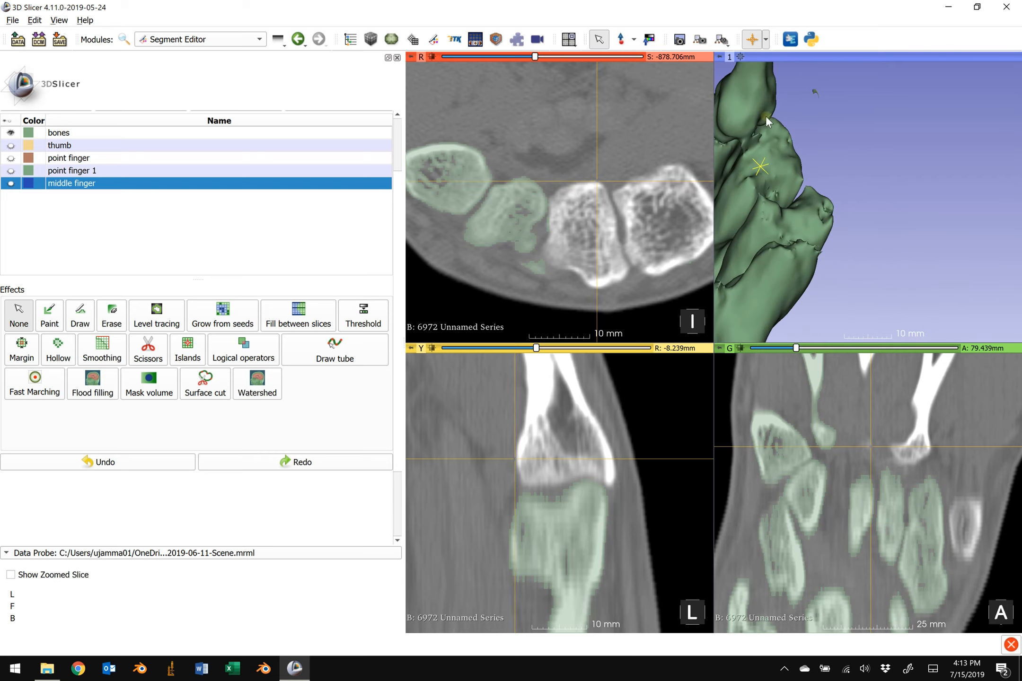
mouse_move(841, 148)
left_mouse_down()
mouse_move(799, 165)
mouse_move(767, 155)
mouse_move(746, 163)
mouse_move(770, 177)
mouse_move(812, 165)
mouse_move(901, 185)
mouse_move(859, 188)
mouse_move(859, 173)
mouse_move(819, 165)
mouse_move(833, 157)
mouse_move(827, 162)
left_mouse_up()
left_click_drag(776, 202, 740, 174)
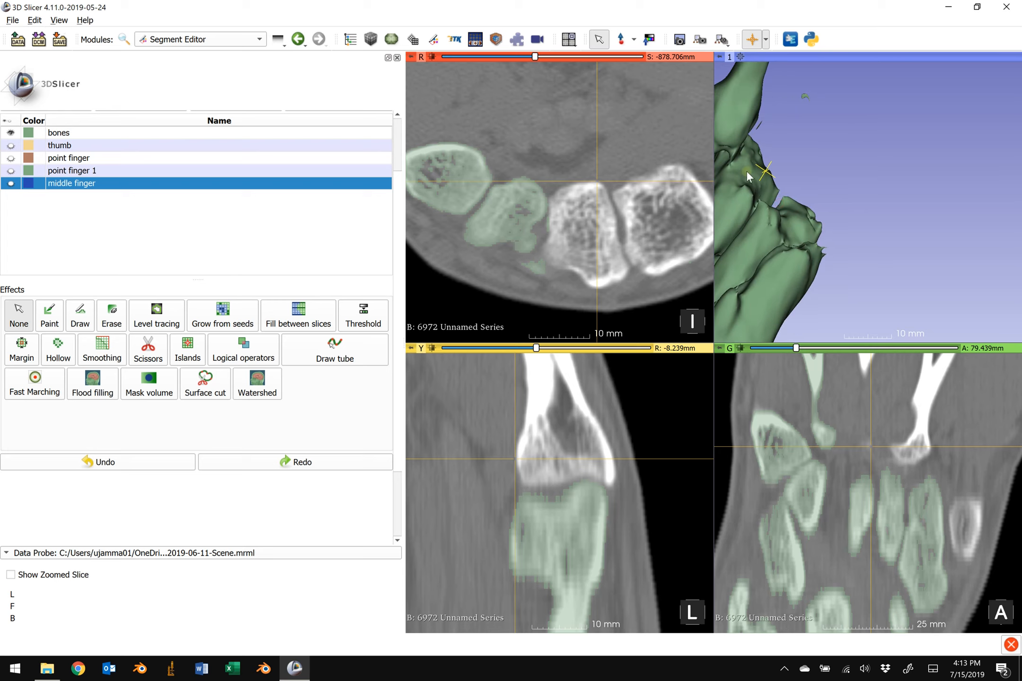
left_click_drag(793, 188, 737, 183)
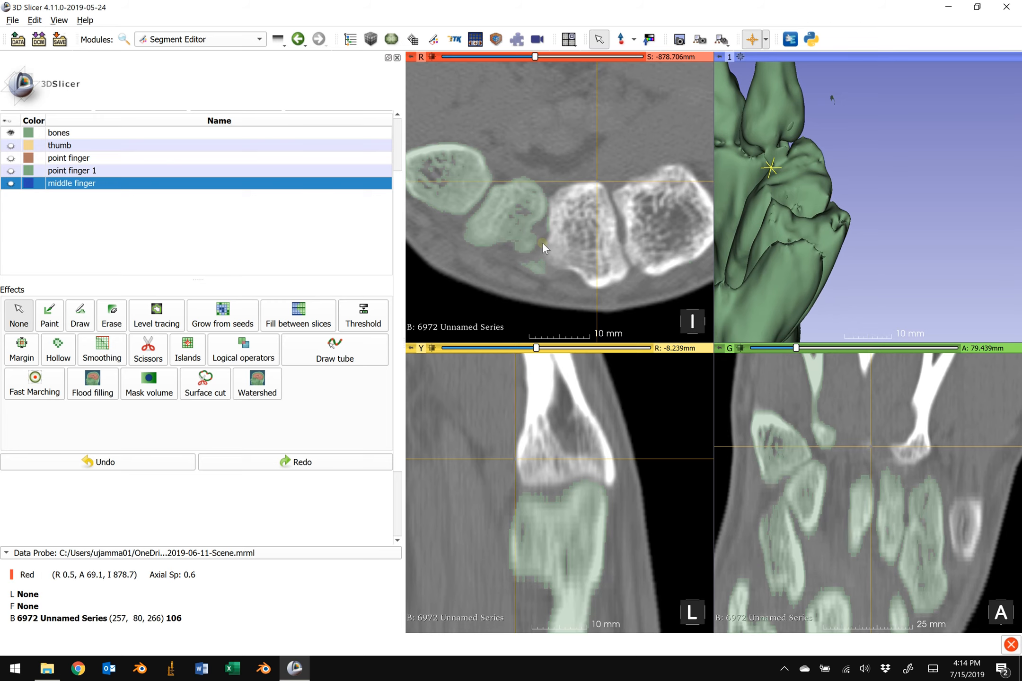
Step: Try to add the small fragment beside the metacarpal base to the middle finger segment using Add selected island, and undo it
left_click(187, 351)
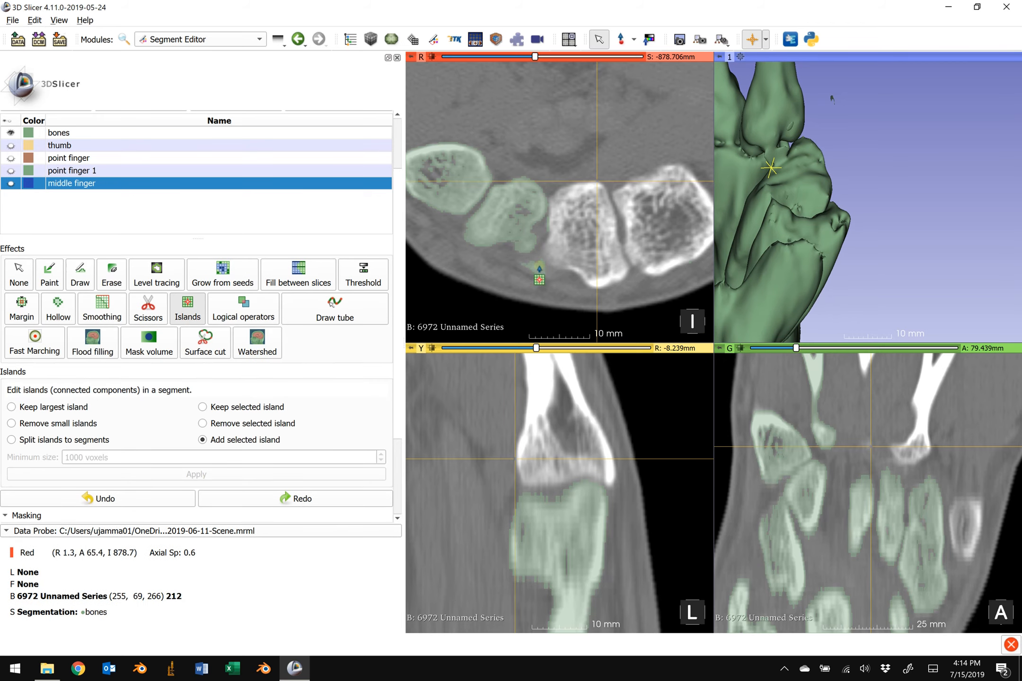
left_click(626, 273)
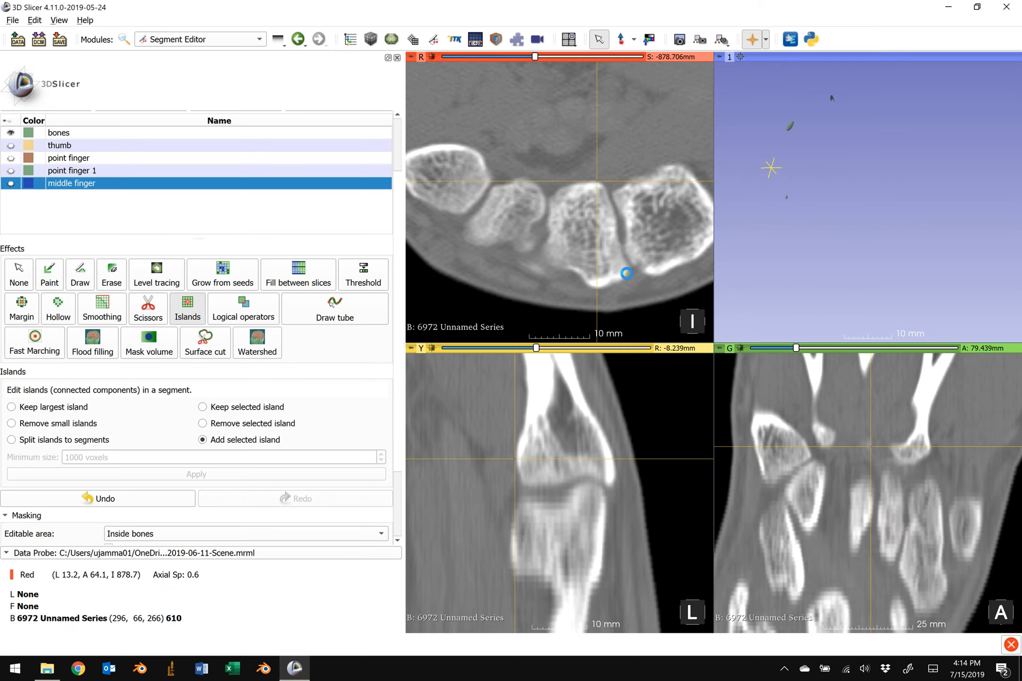
left_click(119, 501)
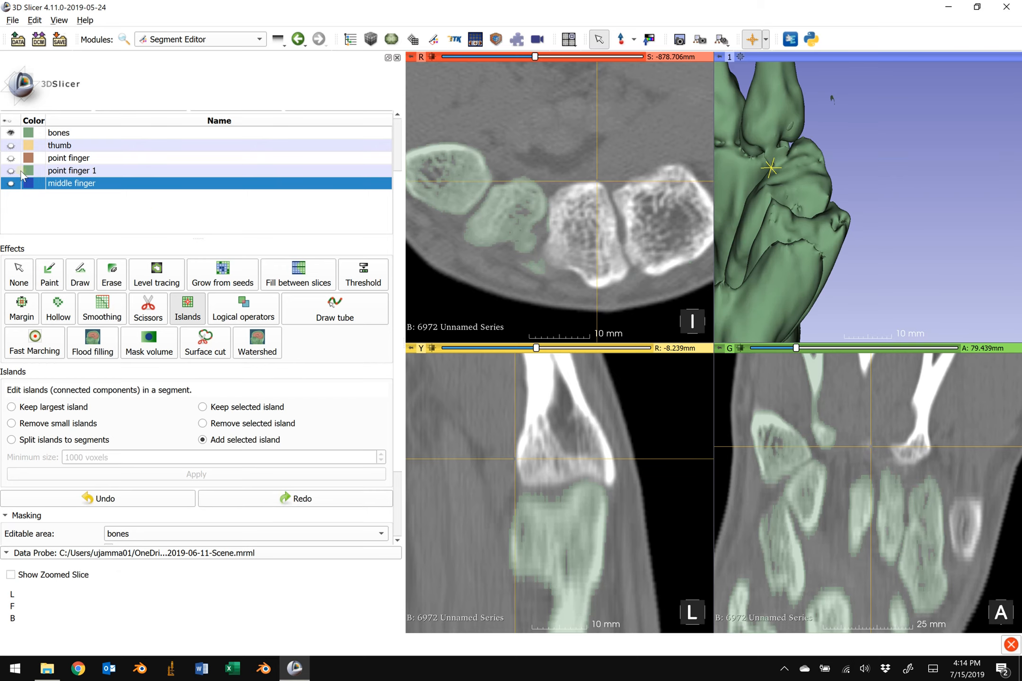
Step: Show the middle finger segment, inspect its metacarpal base in 3D, and bring the slice views to the base's edge
left_click(12, 184)
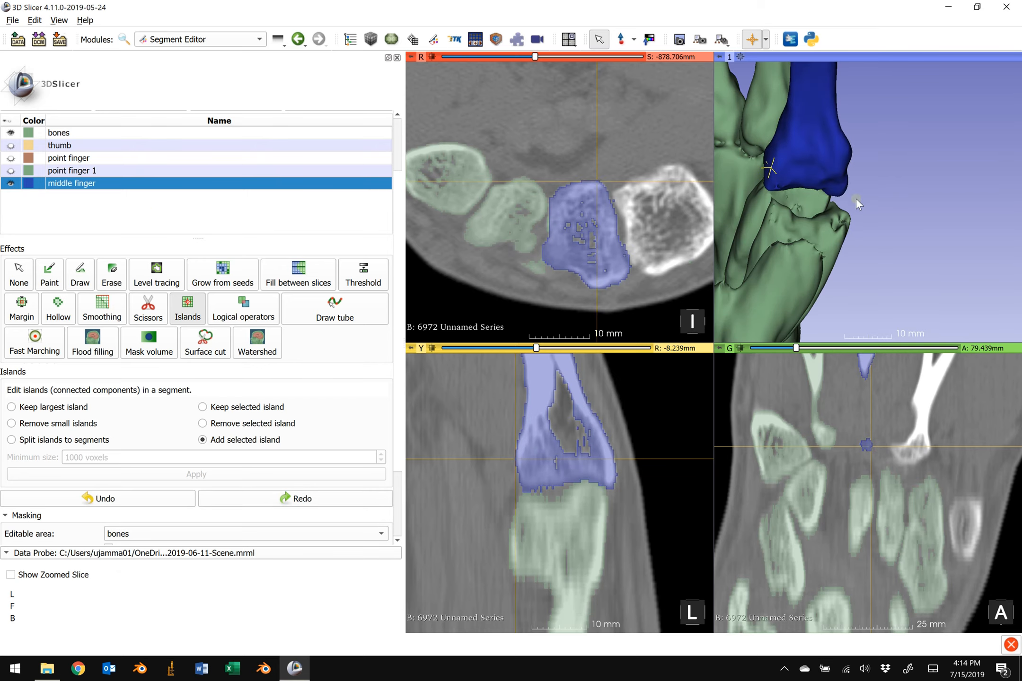
left_click_drag(924, 194, 896, 113)
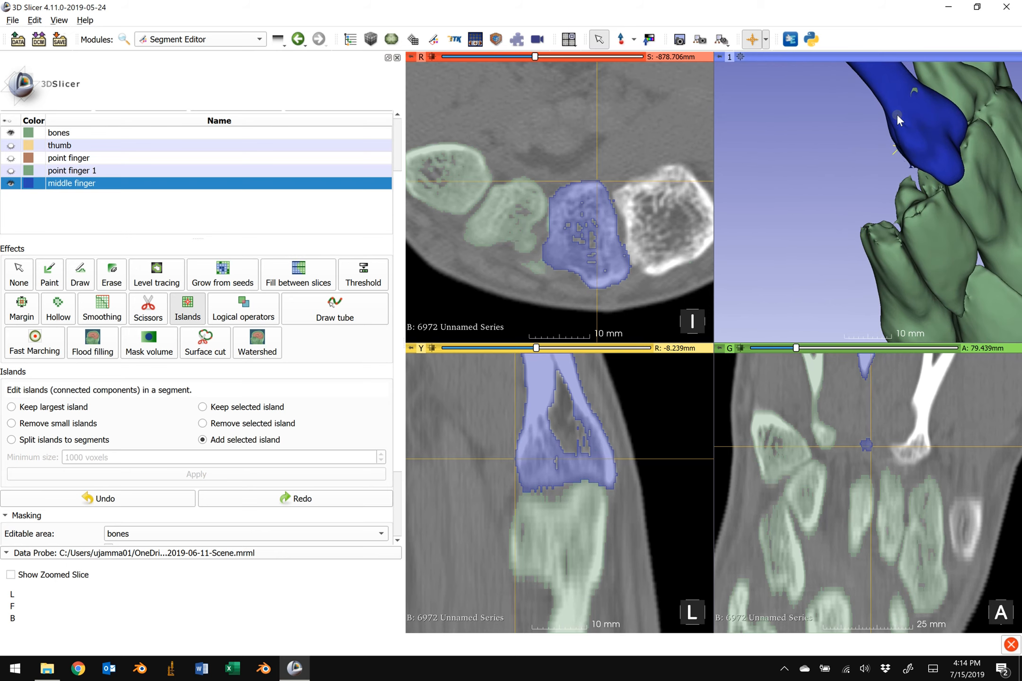
key("shift")
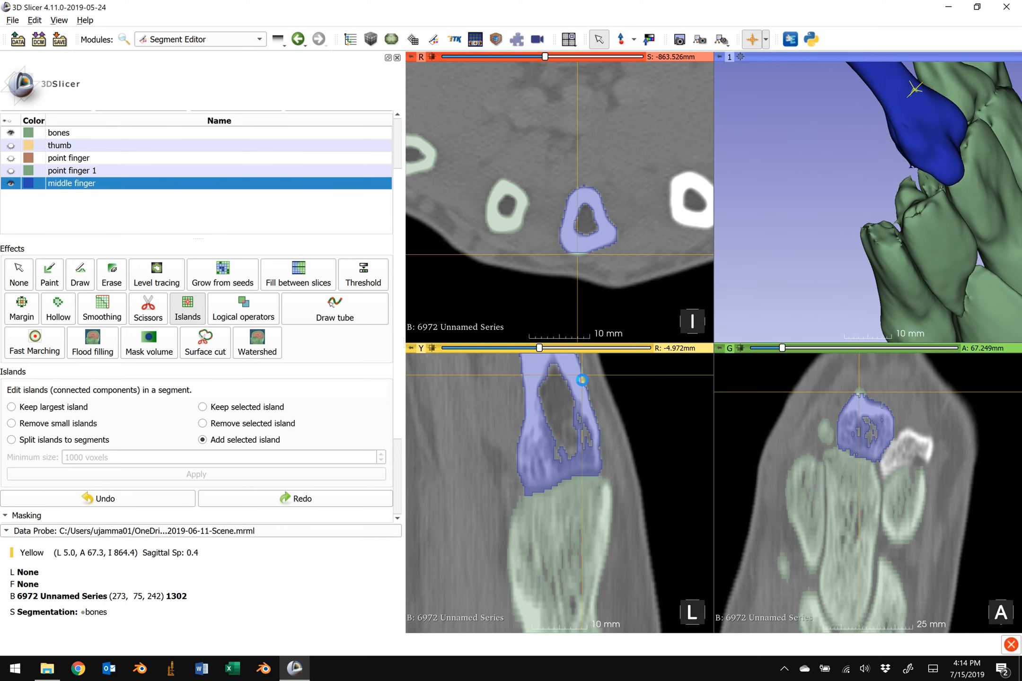
left_click(625, 262)
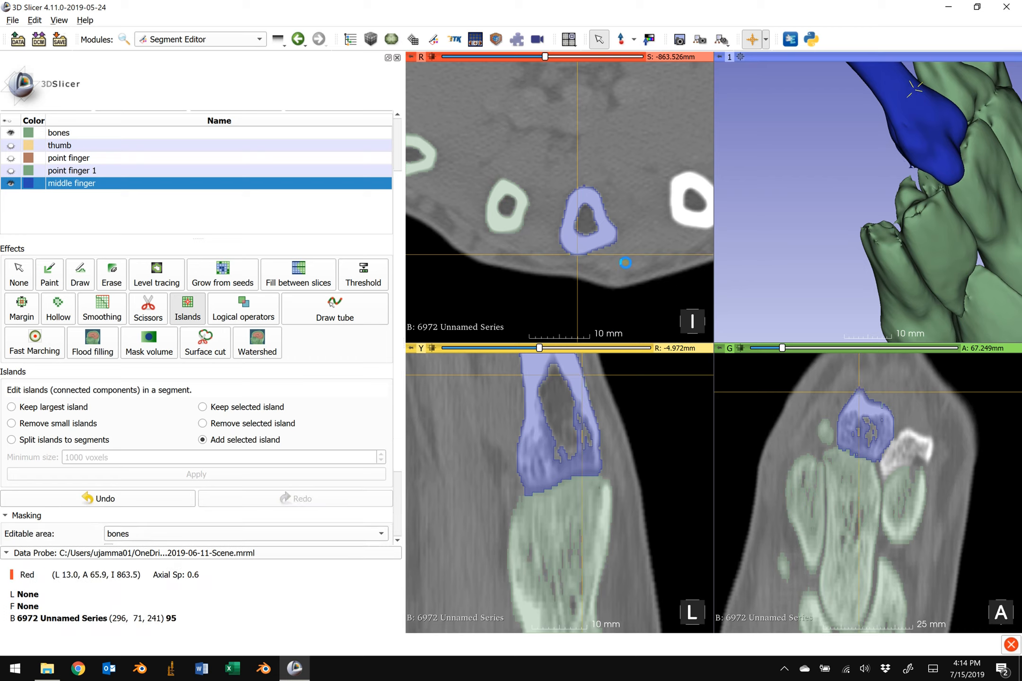
key("Escape")
left_click_drag(843, 237, 913, 272)
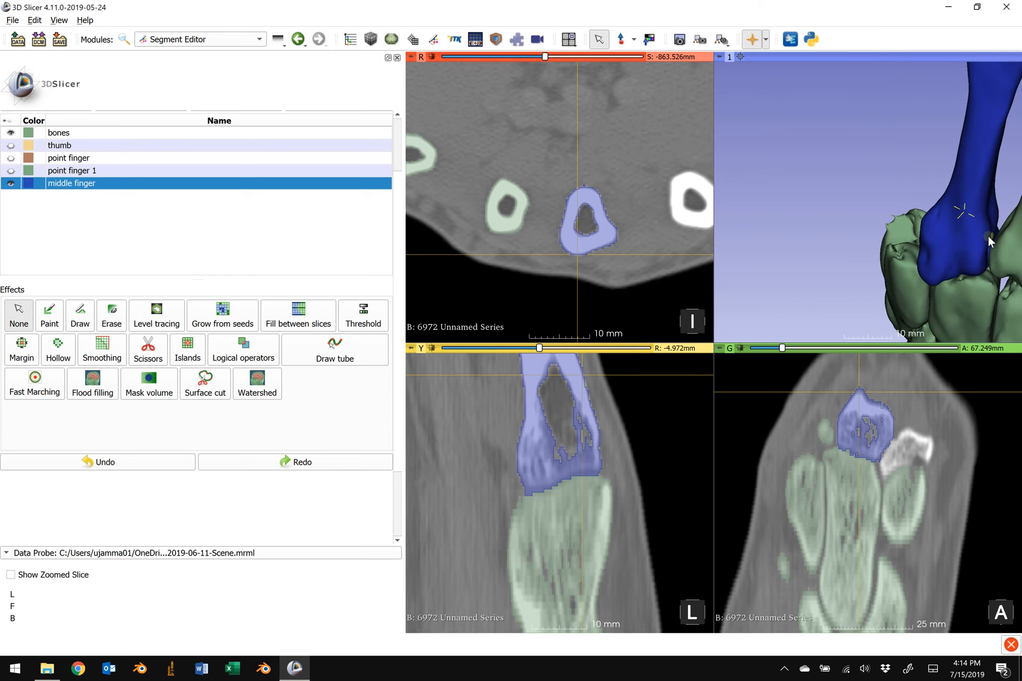
key("shift")
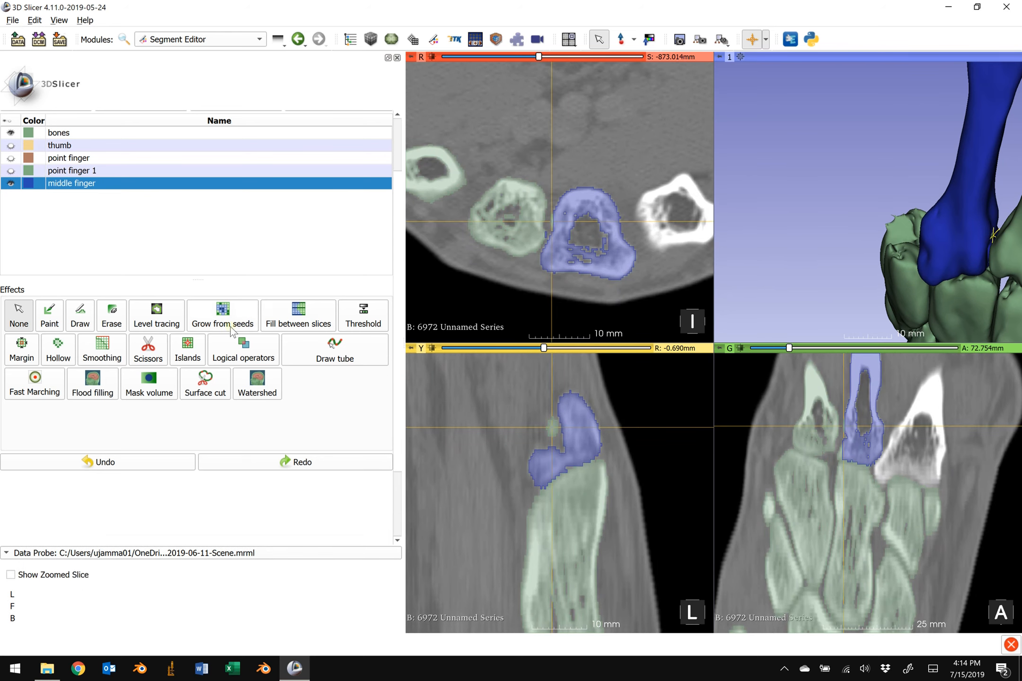
Step: Try to add an island of the metacarpal base to the middle finger segment on axial slice S -873.014 mm using Islands
left_click(187, 352)
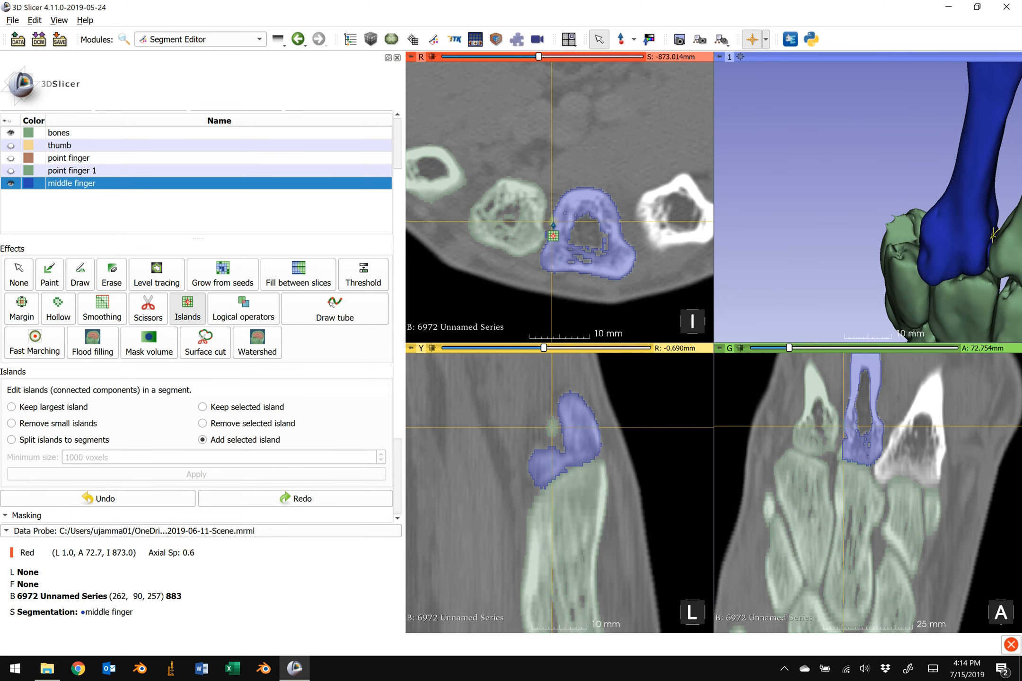
left_click(586, 263)
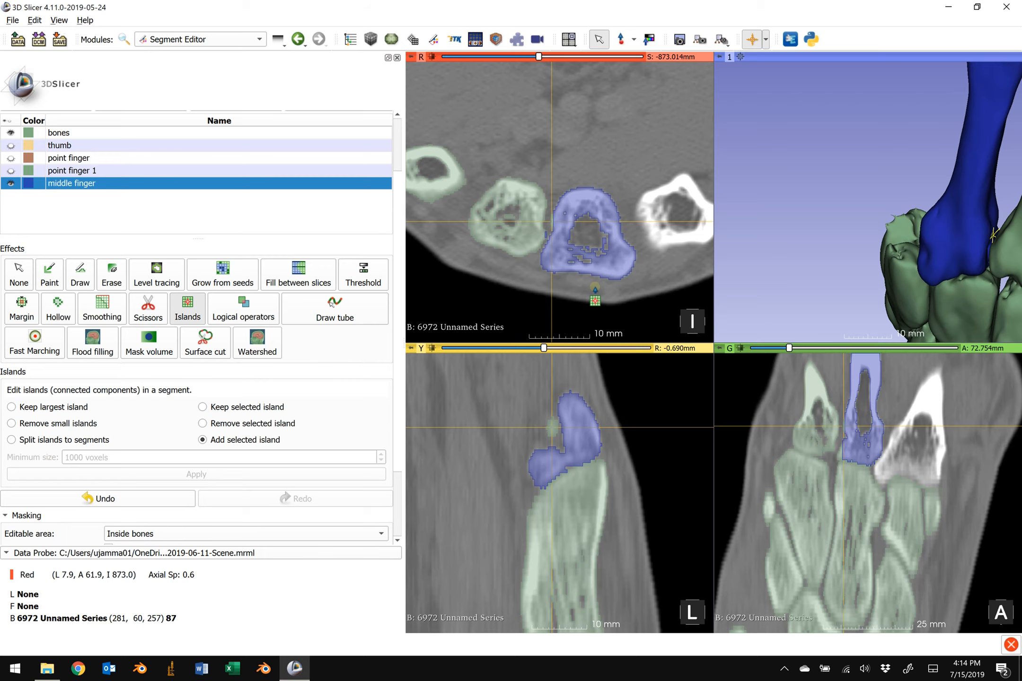
key("Escape")
Step: Add the small nodule beside the metacarpal base to the middle finger segment with free-form Scissors on sagittal slice R -0.690 mm
left_click(148, 308)
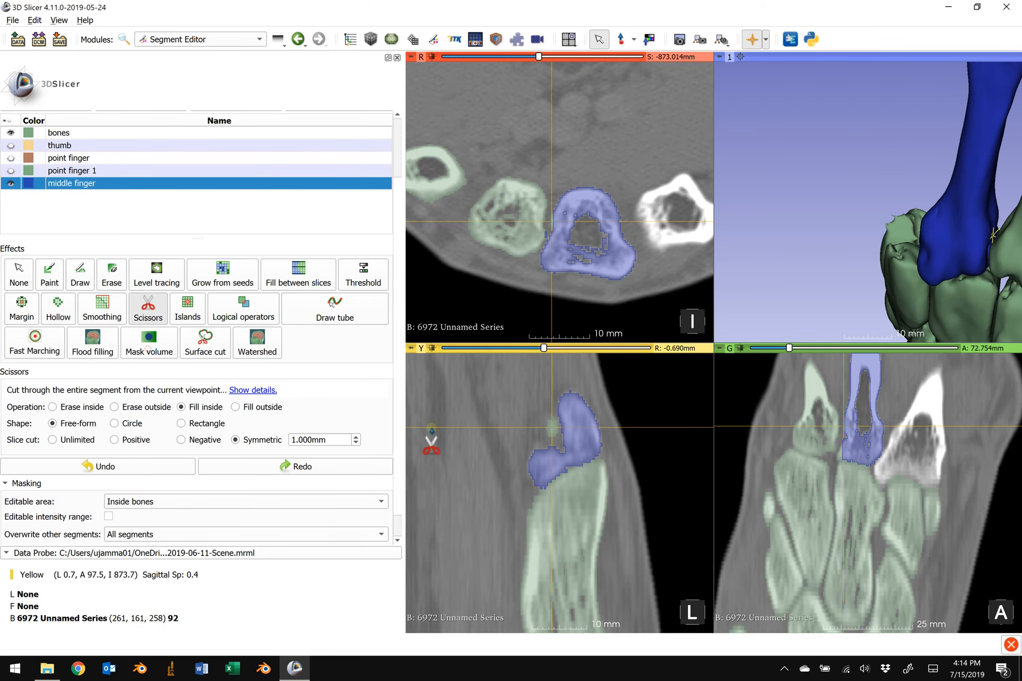
mouse_move(559, 414)
left_mouse_down()
mouse_move(540, 428)
mouse_move(558, 444)
mouse_move(568, 401)
left_mouse_up()
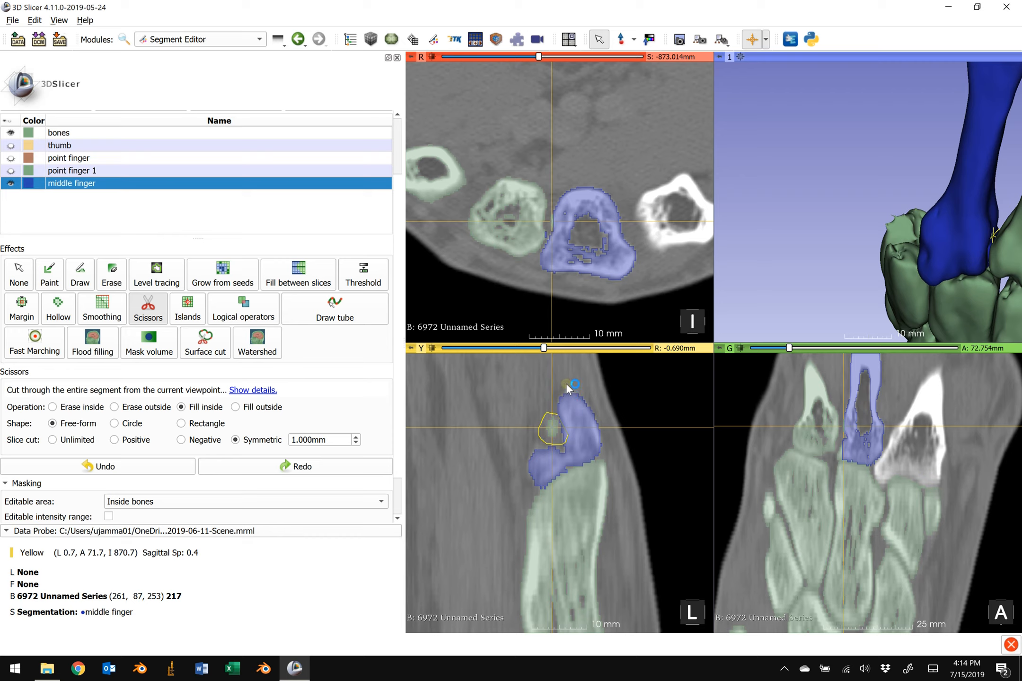
left_click_drag(567, 385, 567, 384)
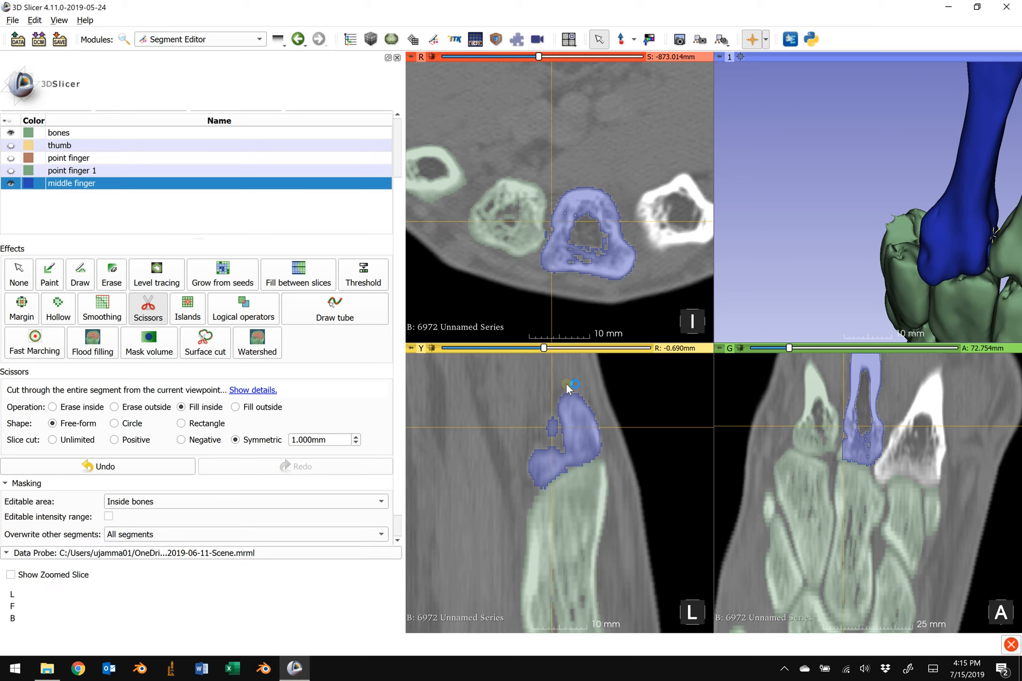
key("ctrl+z")
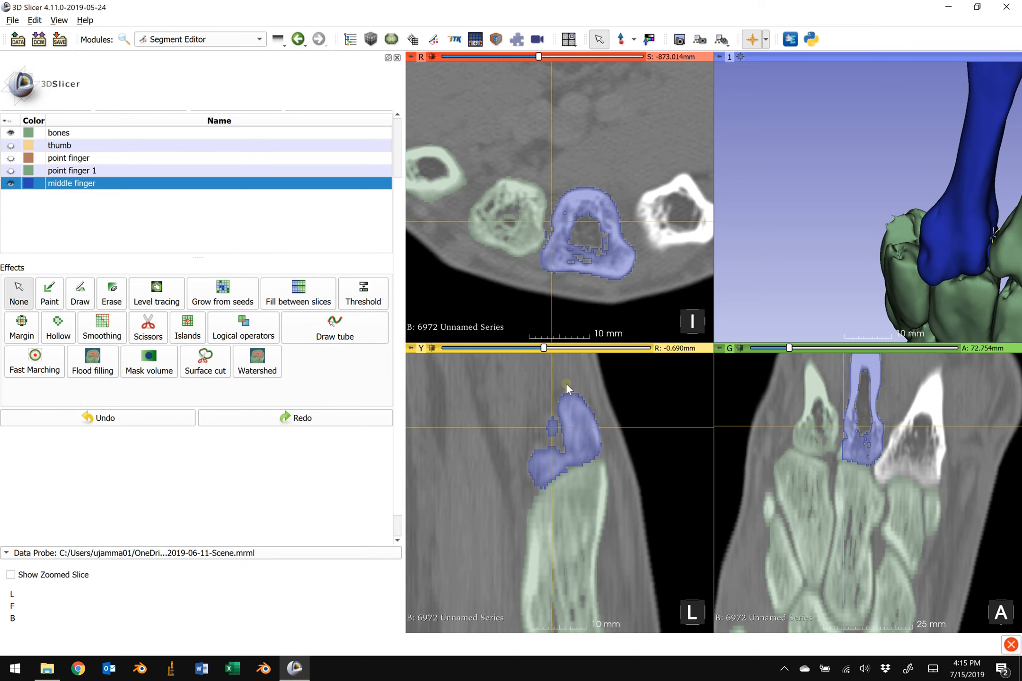
key("z")
left_click(325, 418)
Step: Try to fill the bone patch opposite the metacarpal base on sagittal slice R 0.604 mm into the middle finger, and undo it
key("shift")
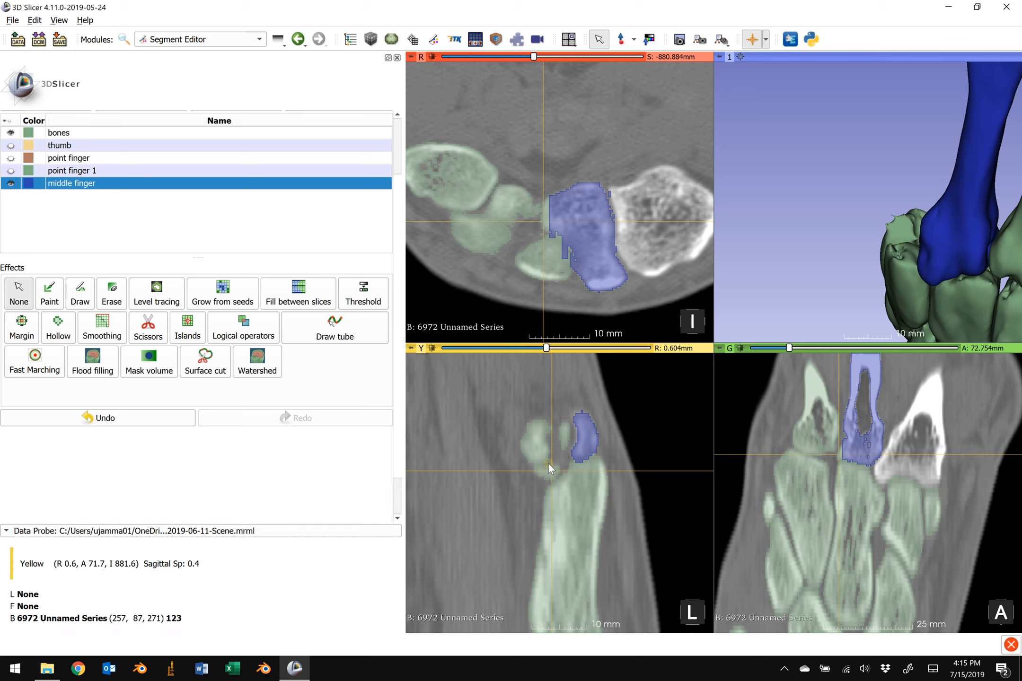
left_click(147, 331)
mouse_move(538, 412)
left_mouse_down()
mouse_move(518, 446)
mouse_move(530, 480)
mouse_move(549, 487)
mouse_move(557, 454)
mouse_move(546, 411)
left_mouse_up()
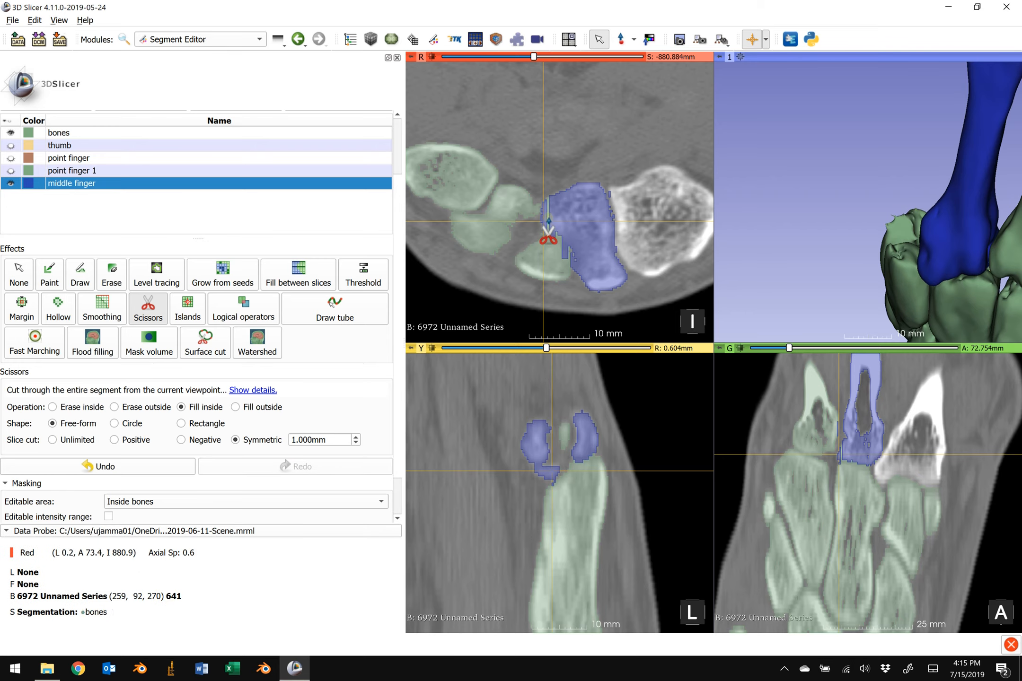
key("shift")
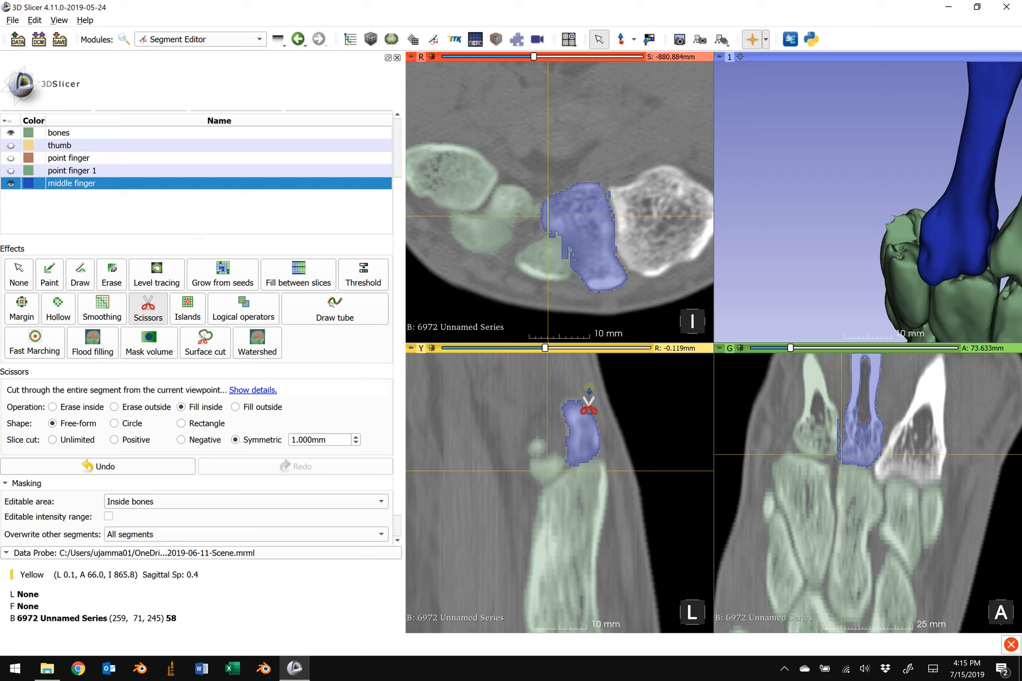
key("ctrl+z")
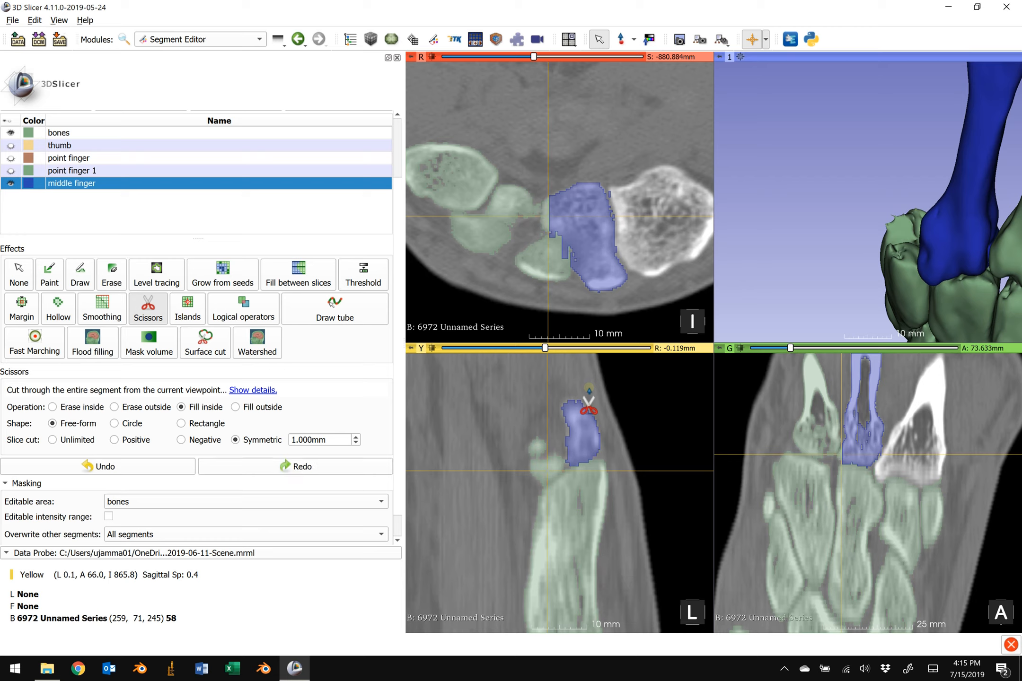
Step: Fill the missed edge strip of the metacarpal base on axial slice S -881.149 mm into the middle finger segment with free-form Scissors
right_click_drag(855, 435, 934, 532)
right_click_drag(853, 432, 878, 488)
middle_click_drag(830, 420, 858, 449)
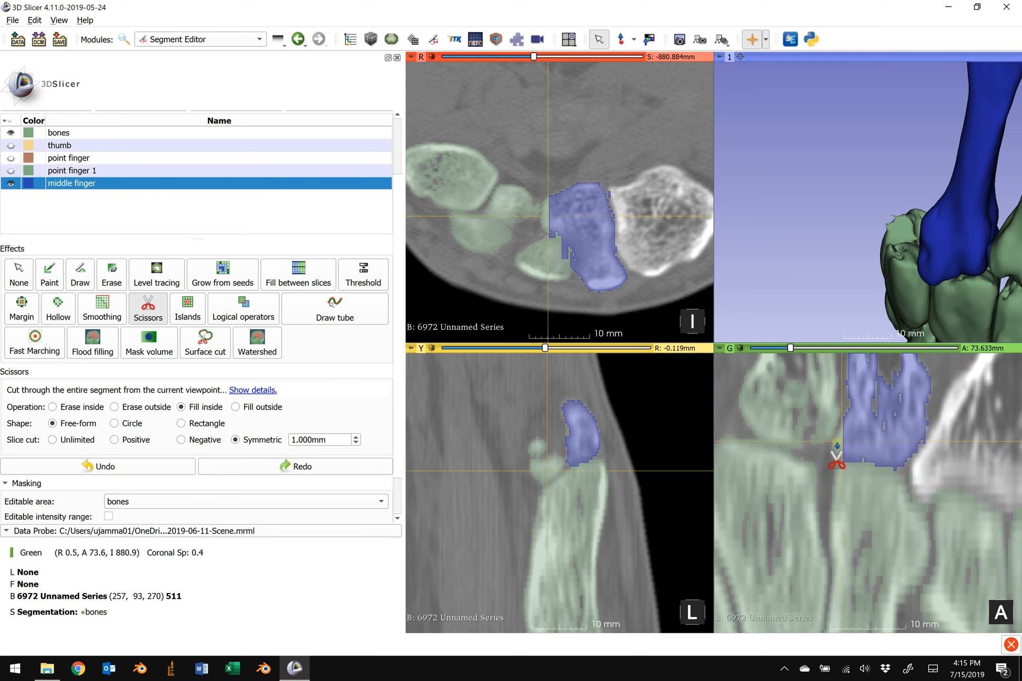
key("shift")
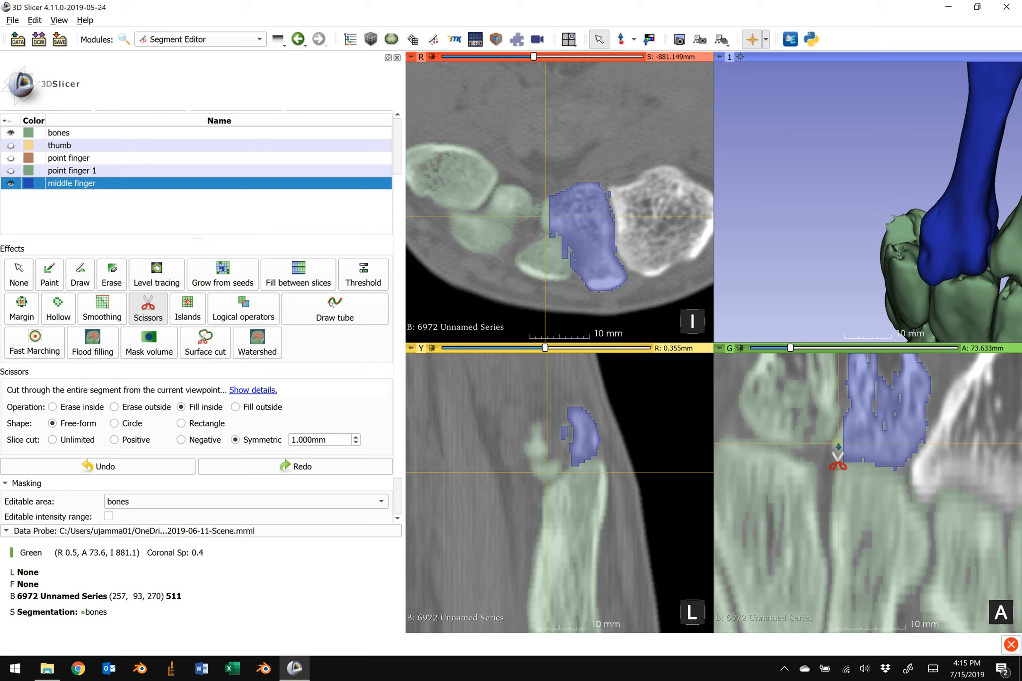
mouse_move(556, 177)
left_mouse_down()
mouse_move(539, 201)
mouse_move(542, 224)
mouse_move(572, 237)
left_mouse_up()
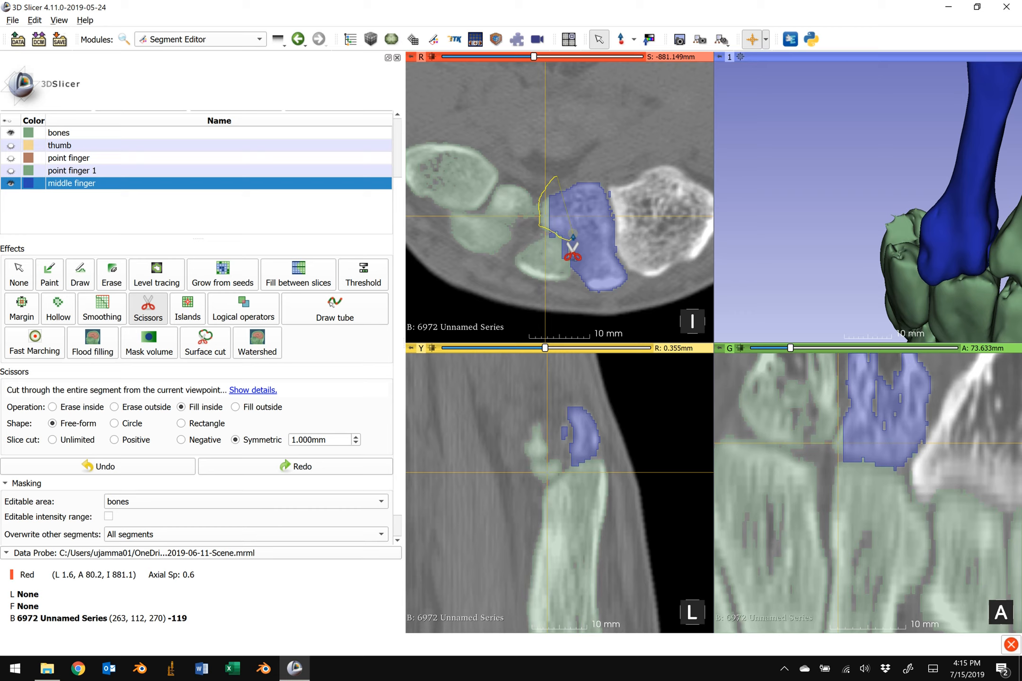
left_click_drag(573, 236, 572, 236)
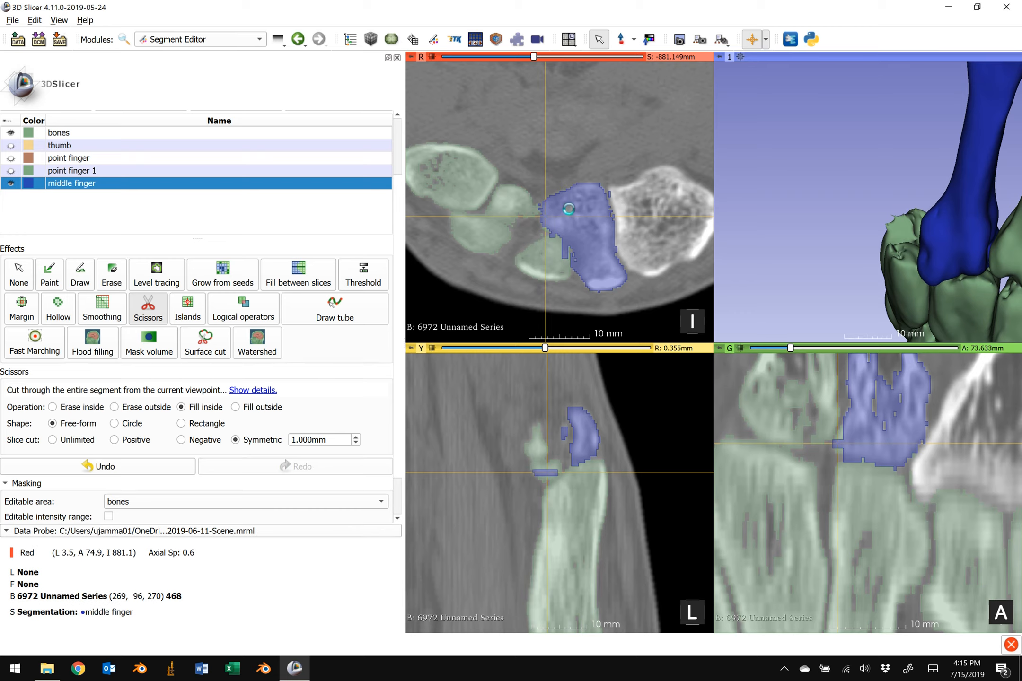
Step: Fill the missed edge strips of the metacarpal base on axial slices S -882.349 mm and S -879.734 mm into the middle finger segment
scroll(568, 209, "down", 2)
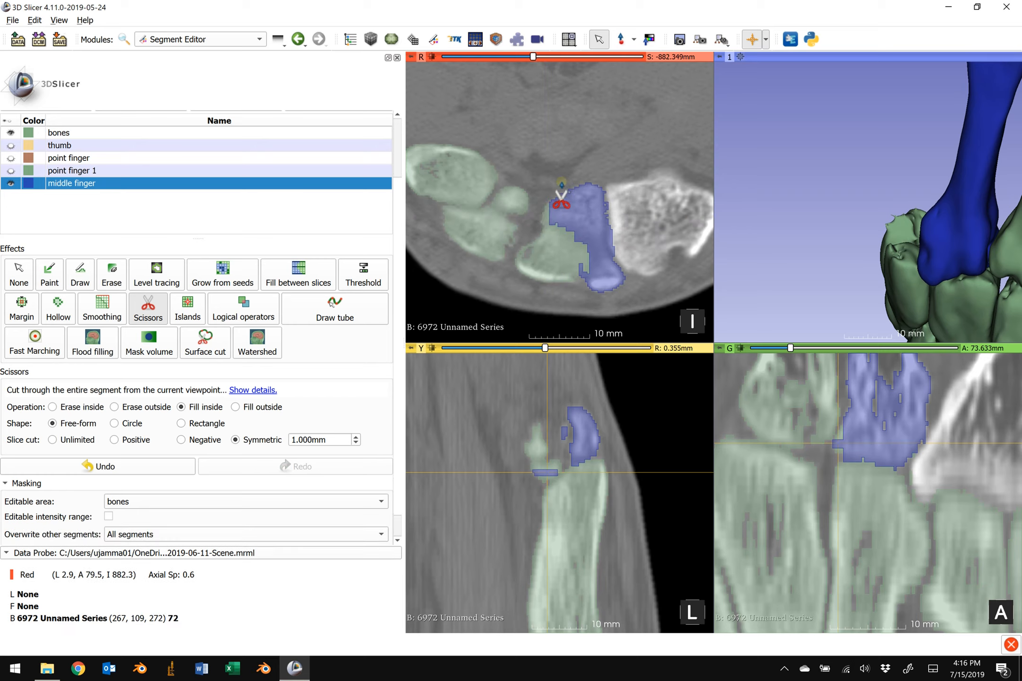
mouse_move(561, 182)
left_mouse_down()
mouse_move(537, 215)
mouse_move(574, 236)
left_mouse_up()
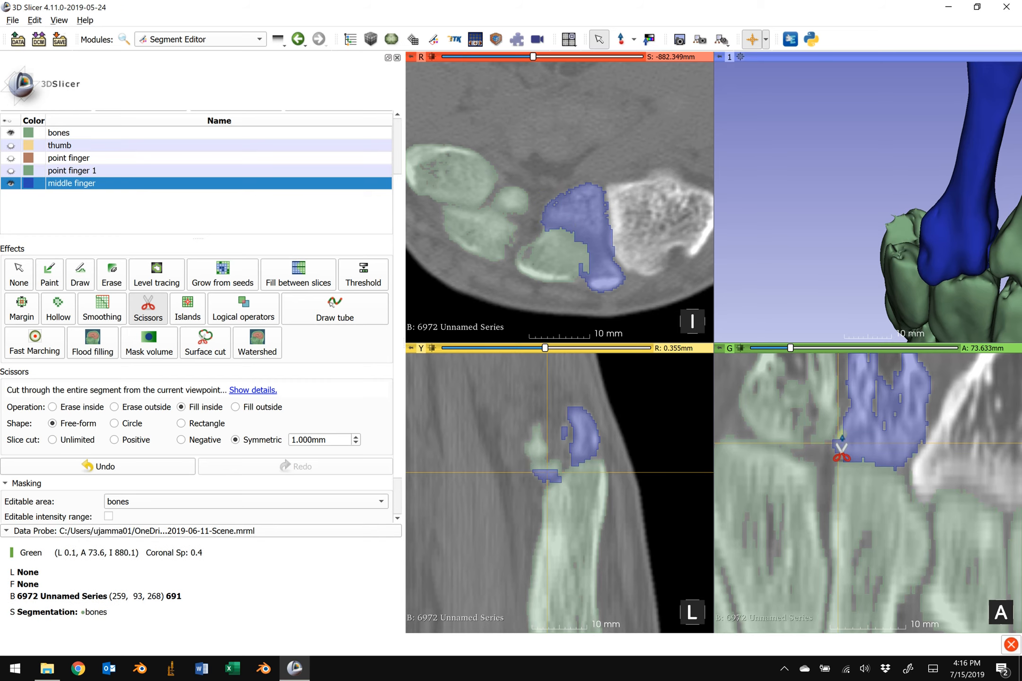
key("shift")
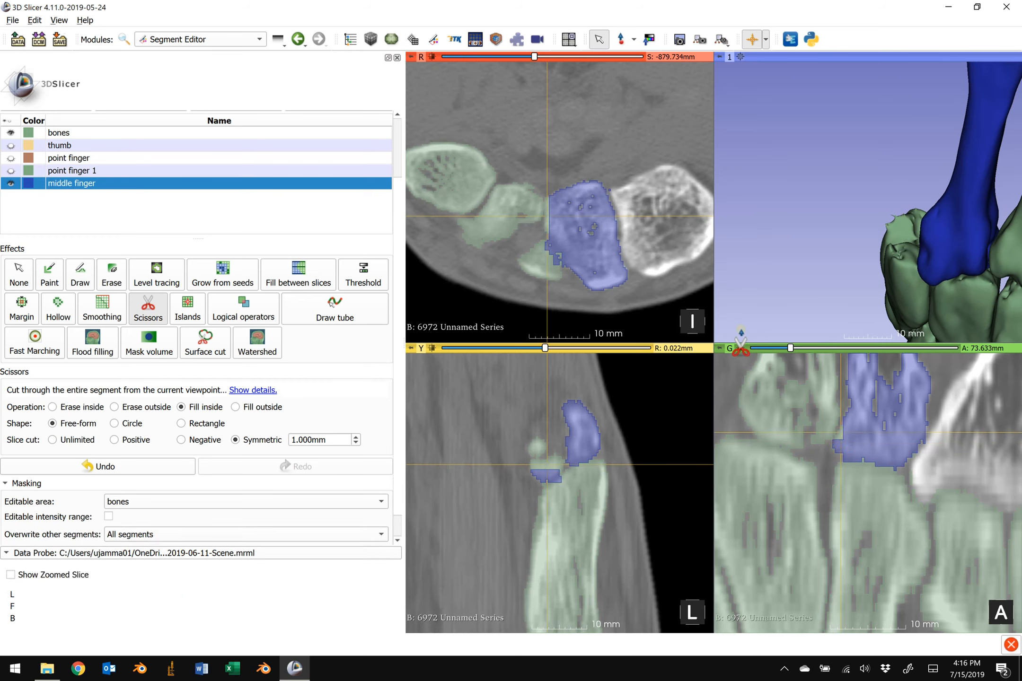
mouse_move(554, 177)
left_mouse_down()
mouse_move(543, 239)
mouse_move(571, 254)
left_mouse_up()
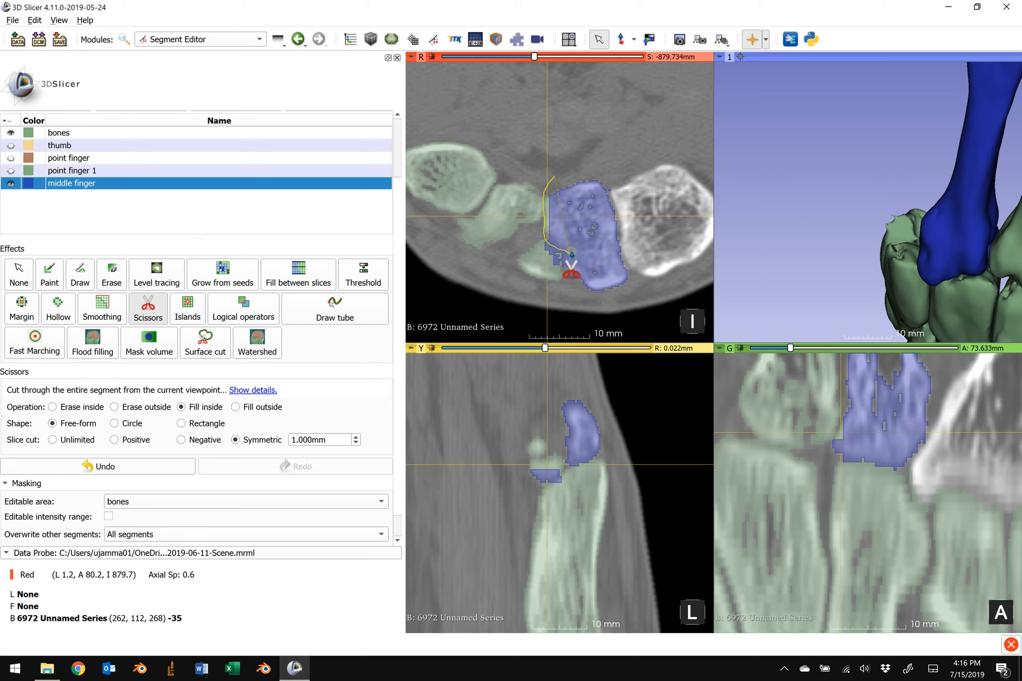
Step: Add the remaining bone edge to the middle finger segment with a free-form scissors fill in the axial slice at S -879.734 mm
left_click_drag(571, 255, 572, 239)
key("Escape")
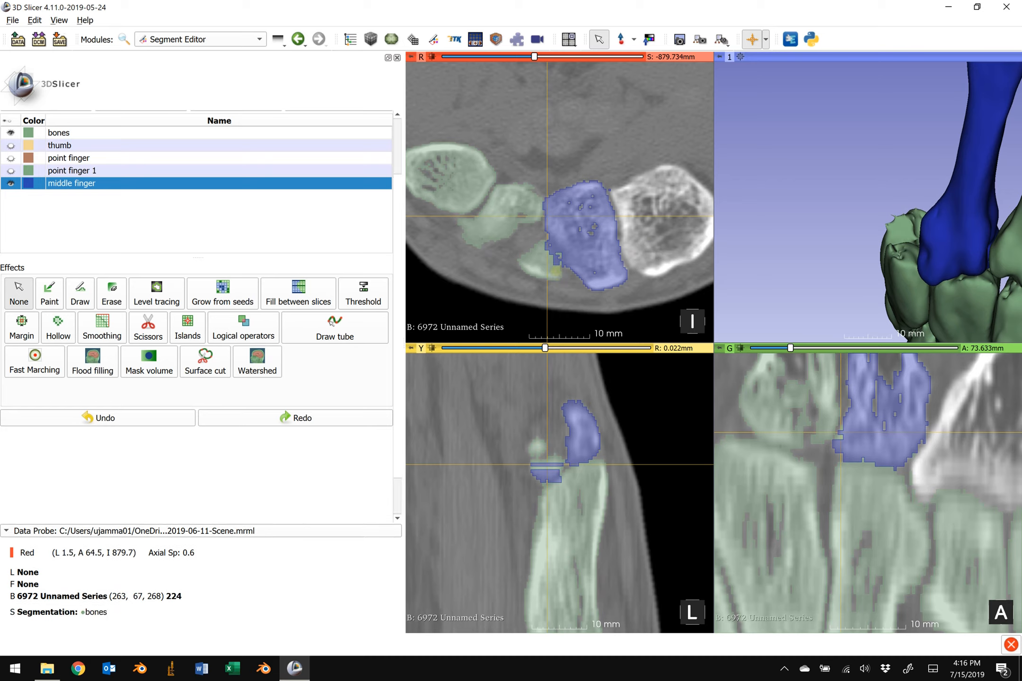
left_click_drag(957, 264, 944, 323)
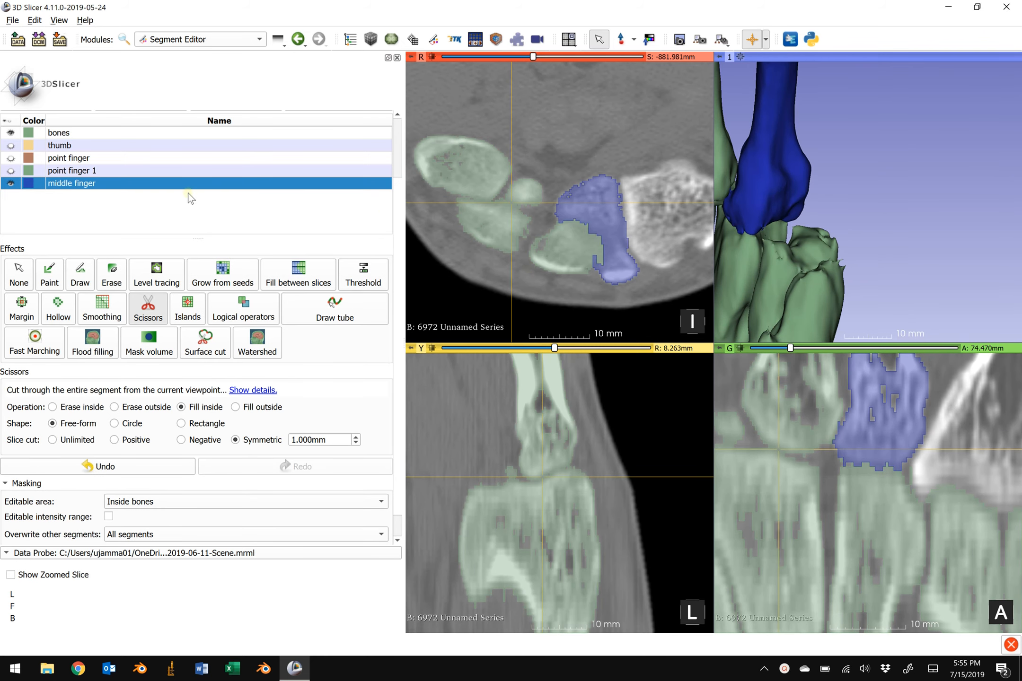
Step: Add a new segment to the segmentation and name it "ring finger"
scroll(188, 192, "up", 2)
key("Escape")
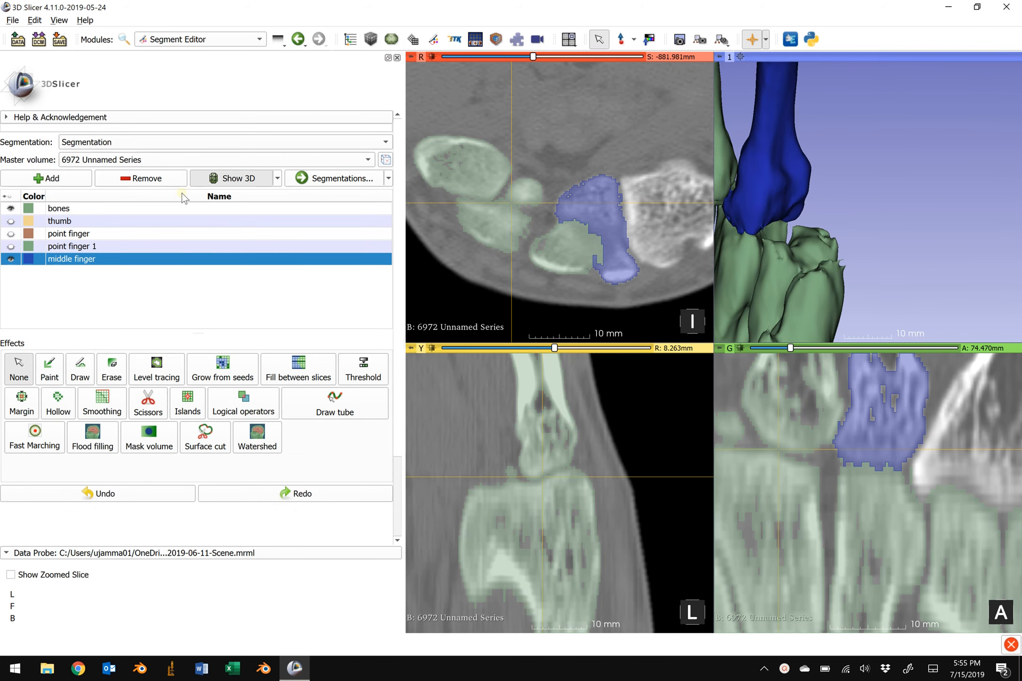
left_click(65, 181)
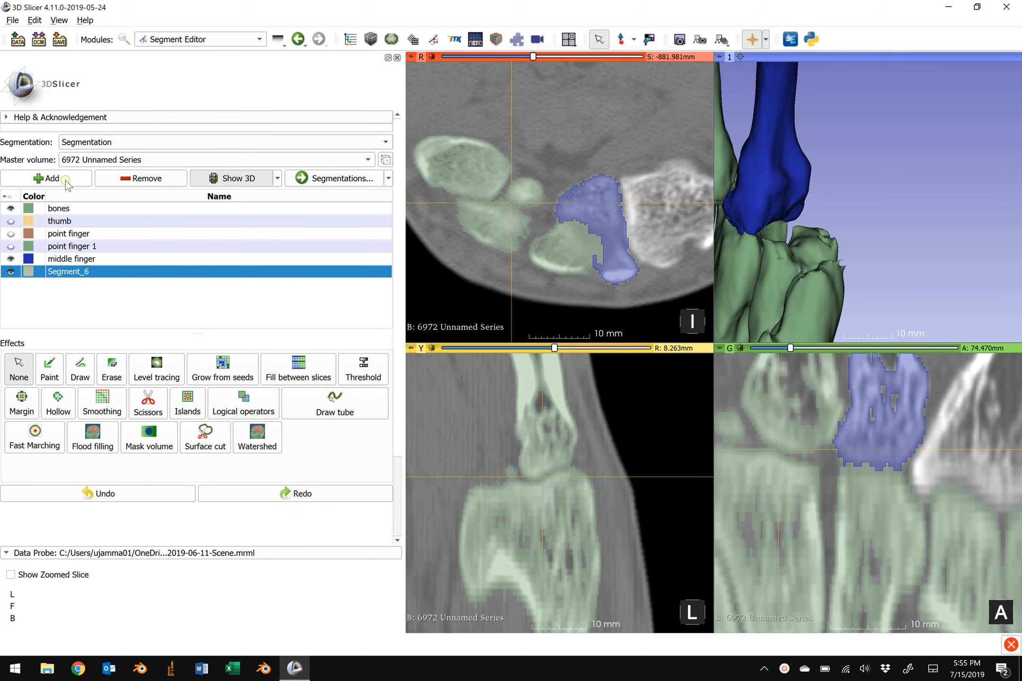
double_click(91, 273)
type("rin")
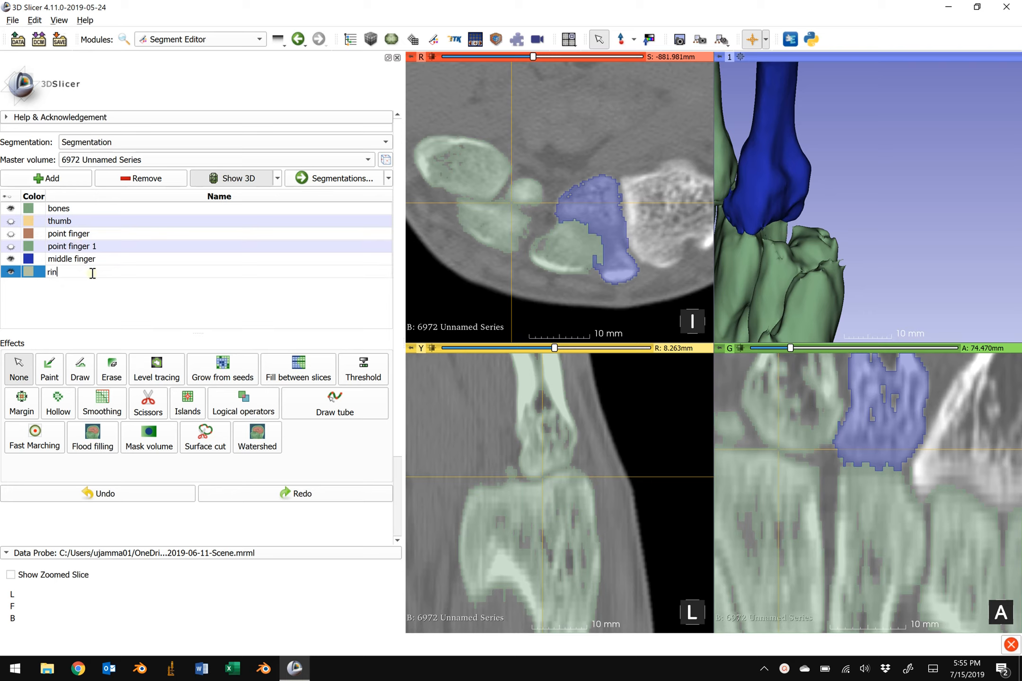
type("g finger")
key("Return")
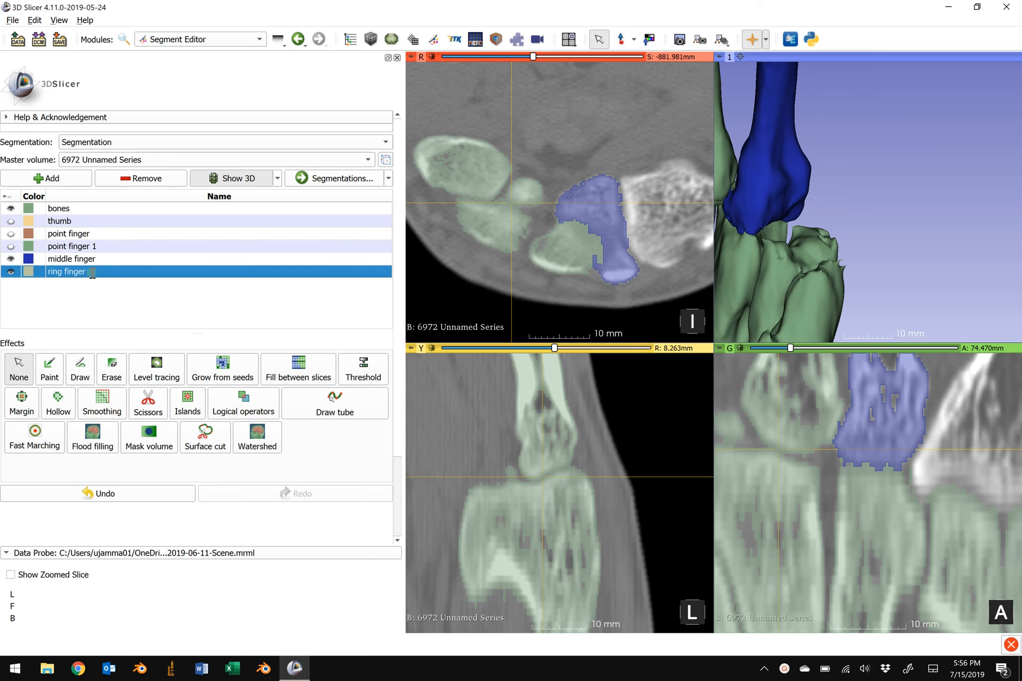
Step: Fill the bone end above the joint into the ring finger segment with scissors at R 8.263 mm in the sagittal slice, and hide the middle finger segment
left_click(148, 402)
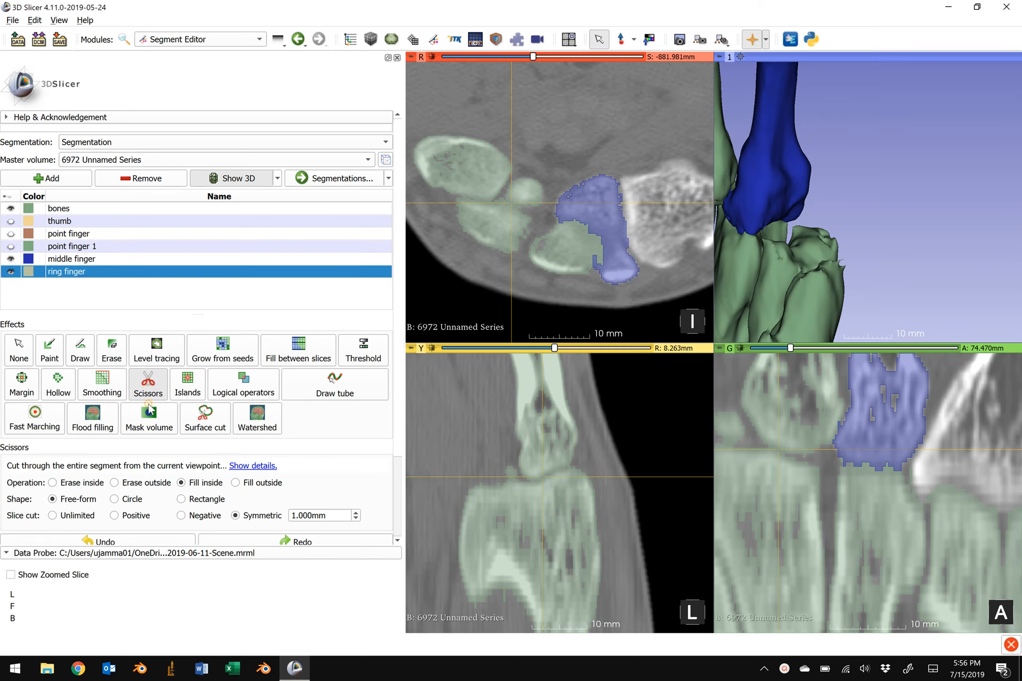
scroll(149, 408, "down", 1)
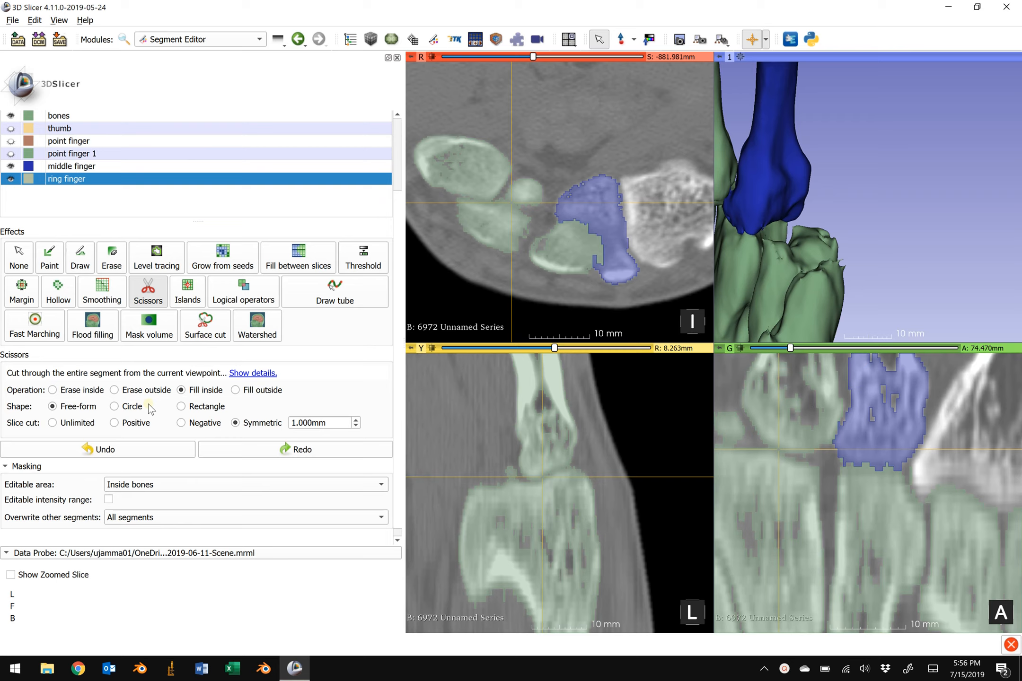
mouse_move(508, 404)
left_mouse_down()
mouse_move(523, 481)
mouse_move(560, 470)
mouse_move(571, 401)
left_mouse_up()
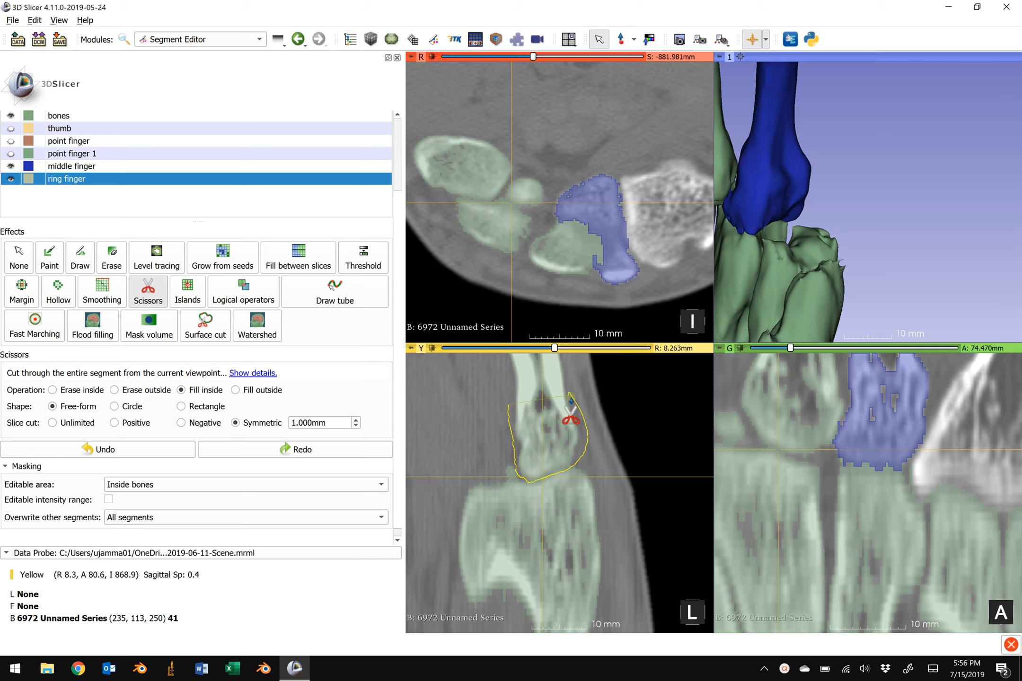
left_click_drag(570, 401, 570, 400)
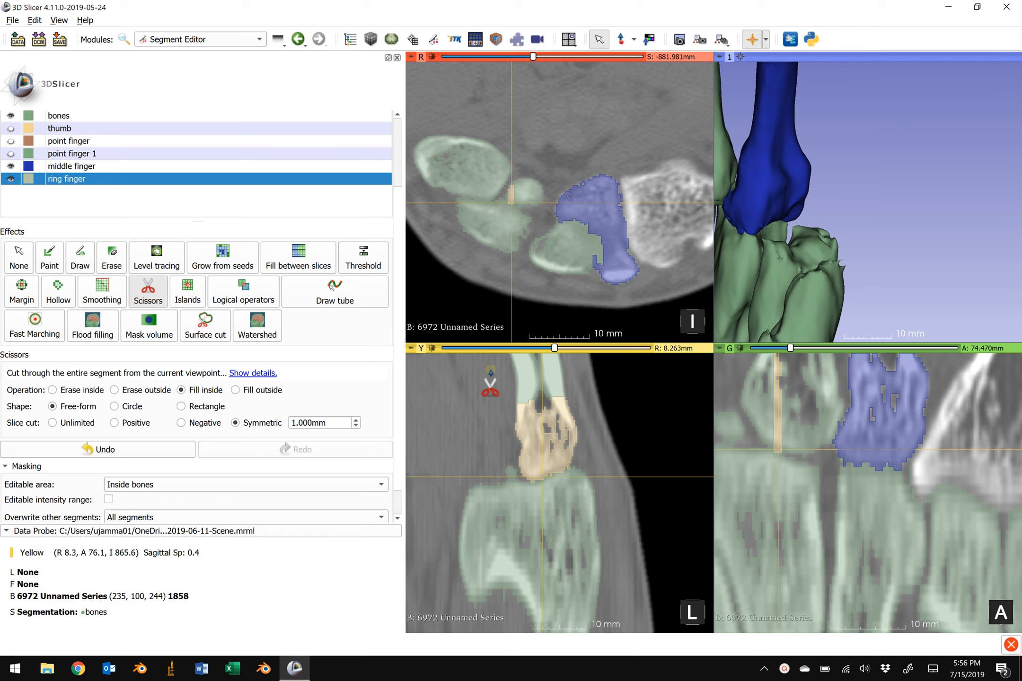
left_click(10, 166)
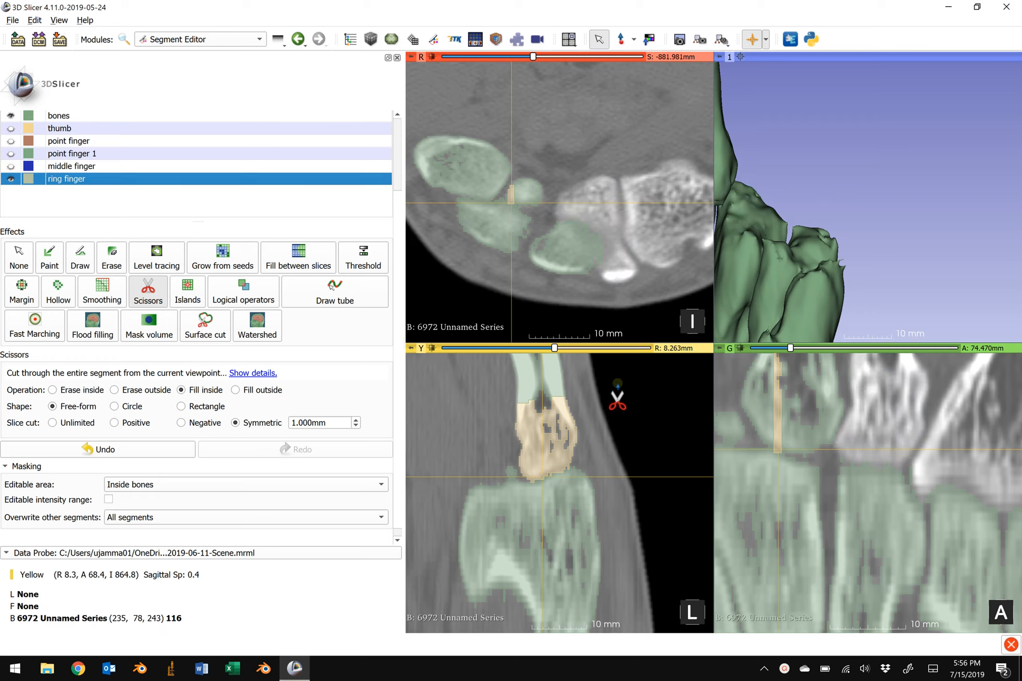
scroll(566, 454, "up", 1)
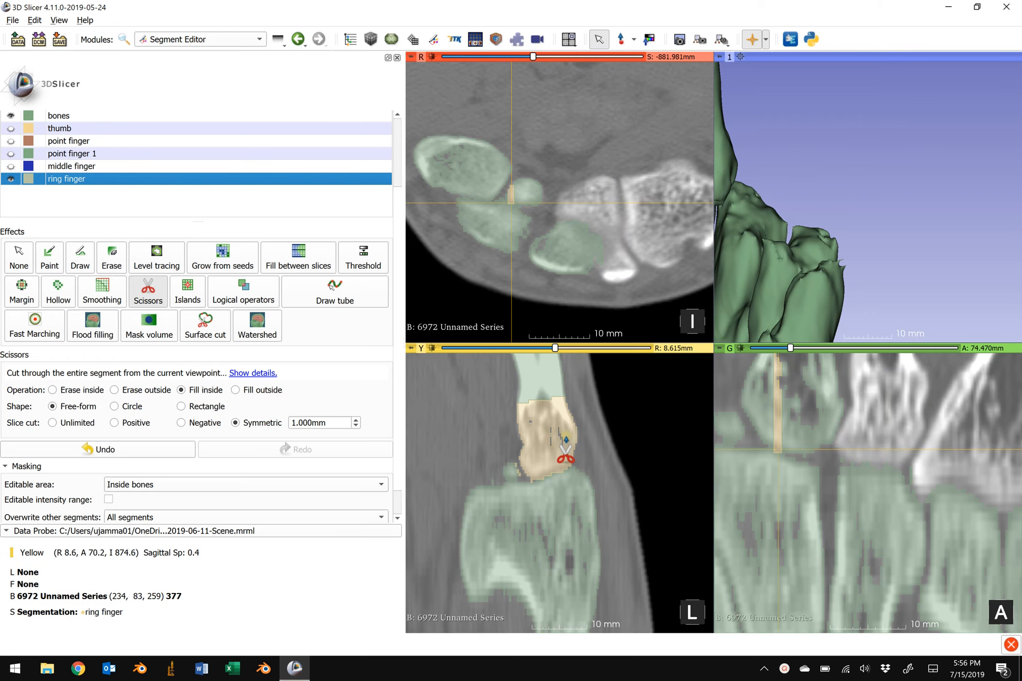
scroll(539, 461, "up", 1)
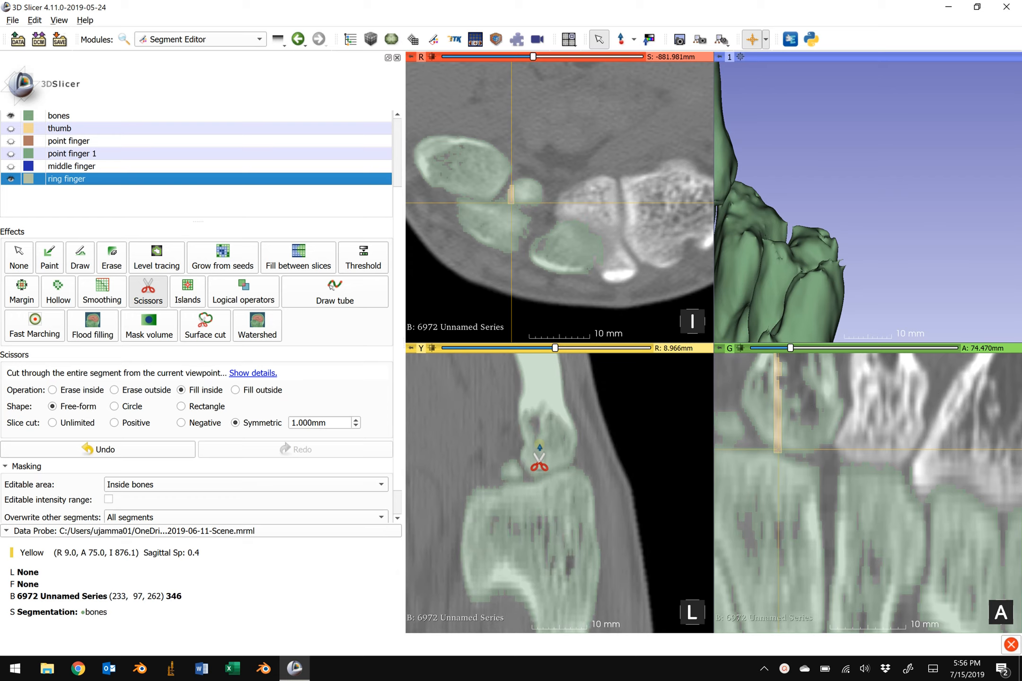
scroll(539, 459, "down", 1)
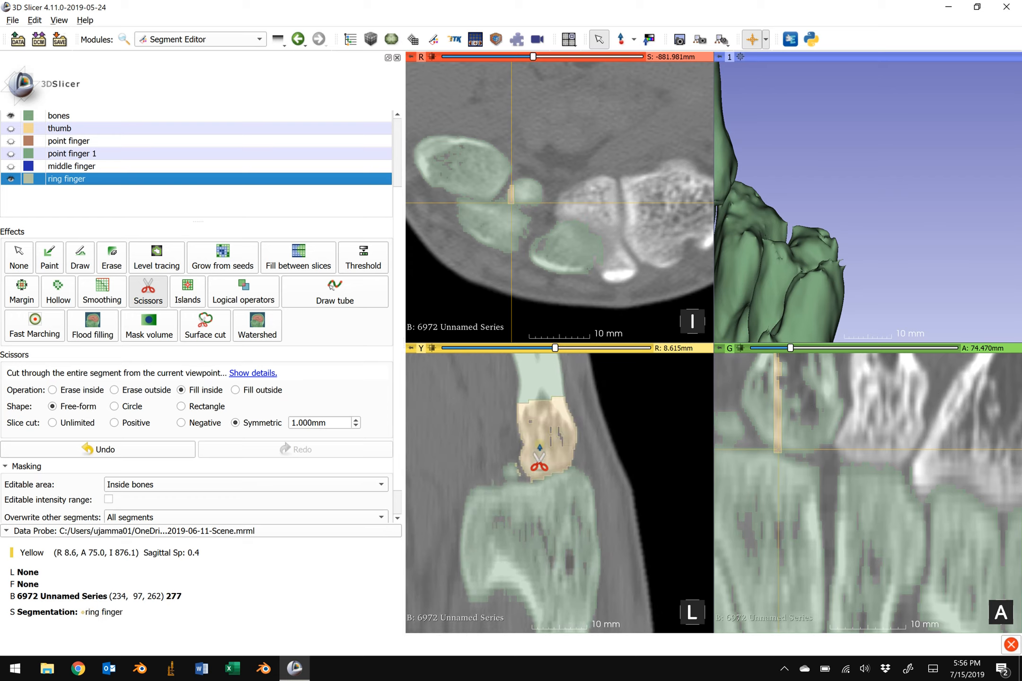
key("ctrl+z")
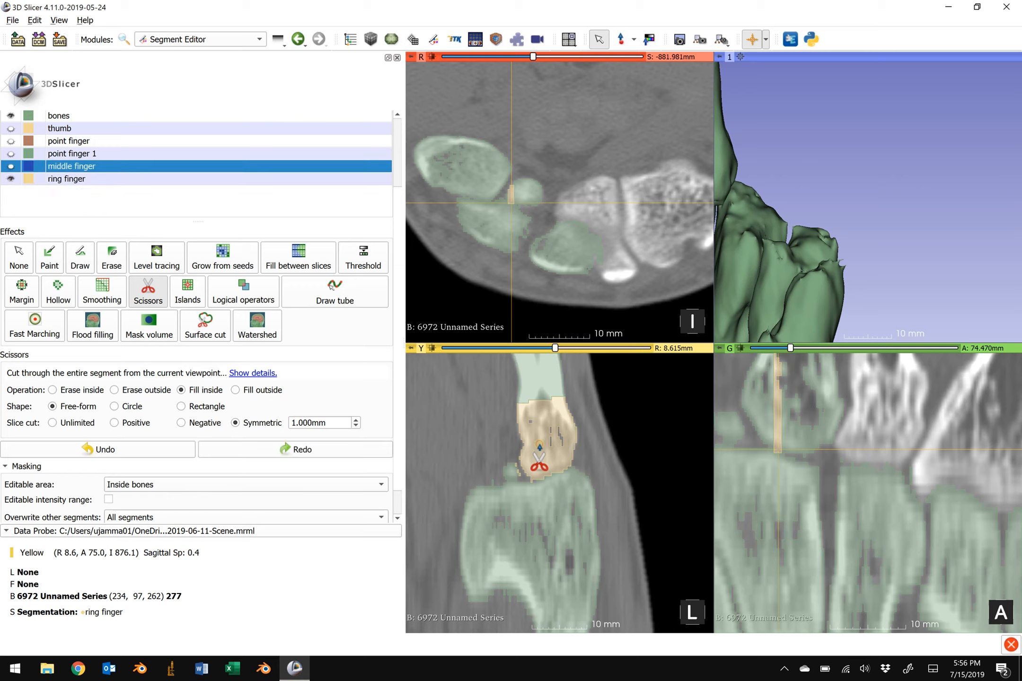
scroll(539, 459, "up", 1)
scroll(539, 459, "down", 1)
scroll(539, 459, "up", 1)
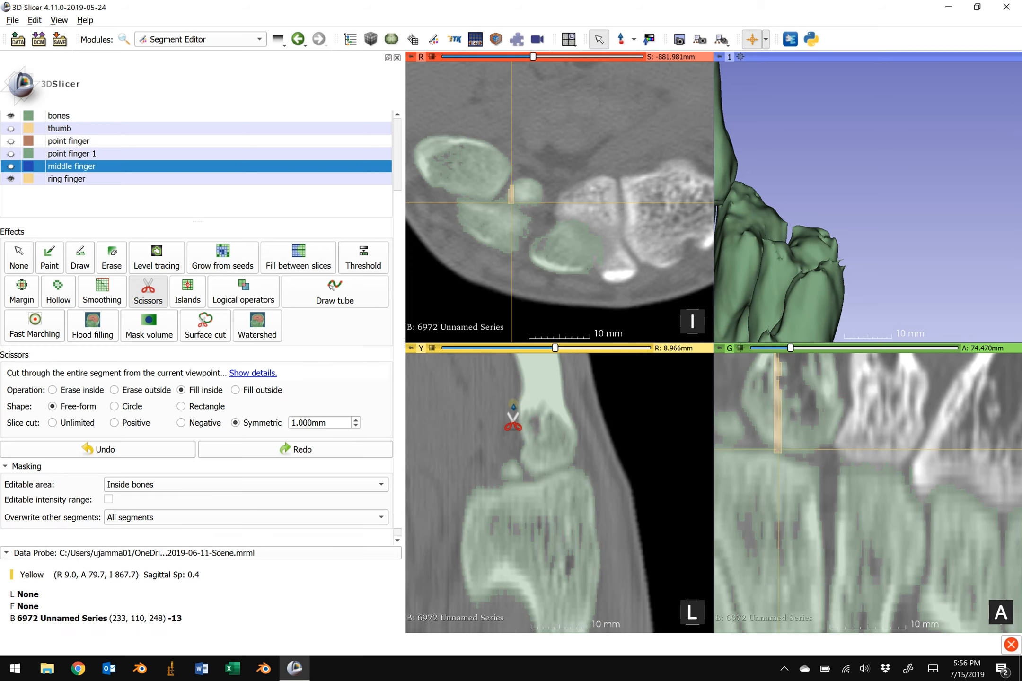
mouse_move(514, 400)
left_mouse_down()
mouse_move(518, 457)
mouse_move(540, 478)
mouse_move(570, 467)
mouse_move(579, 402)
left_mouse_up()
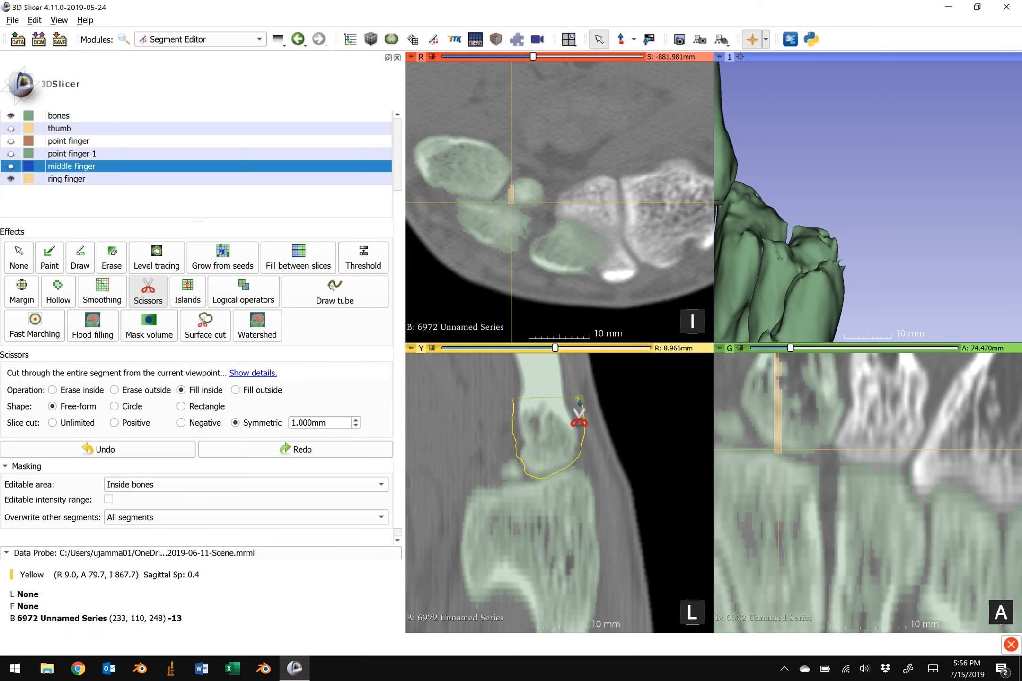
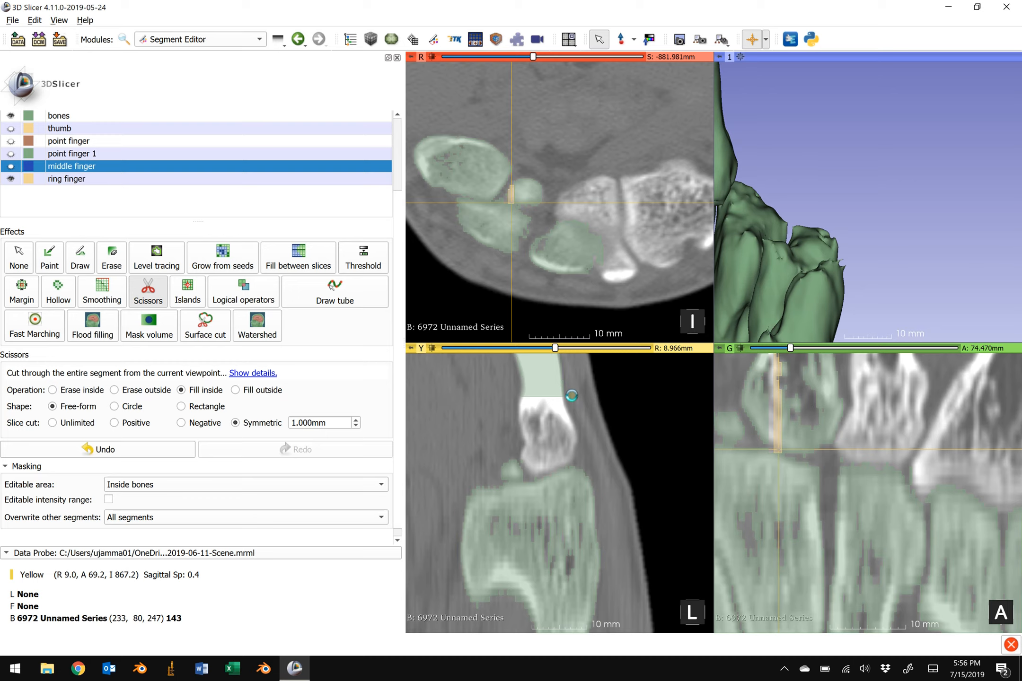
key("ctrl+z")
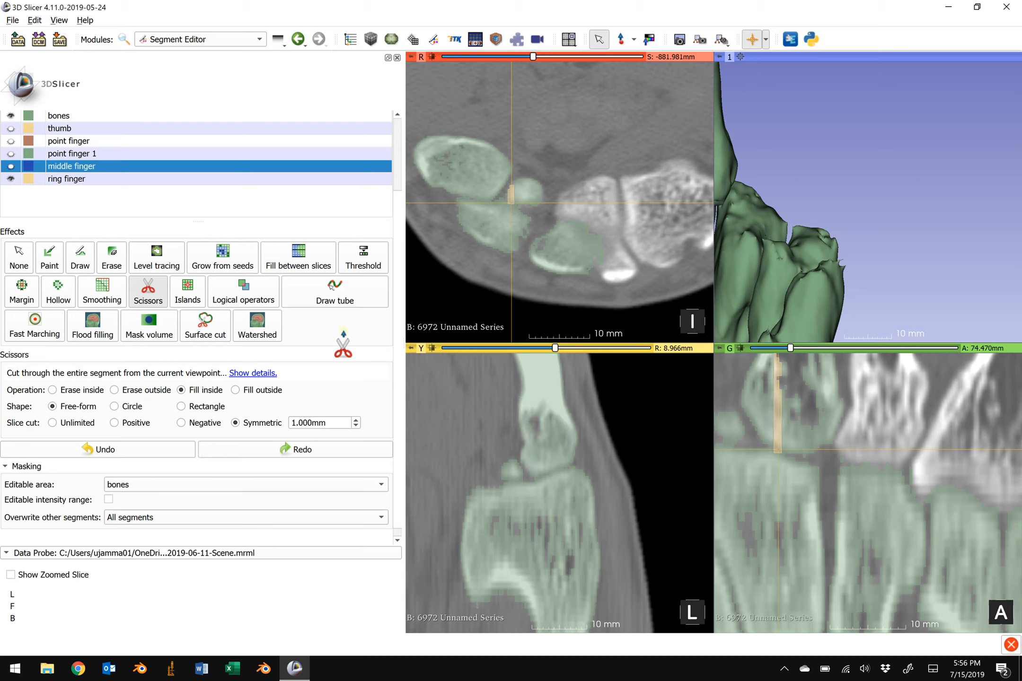
Step: Select the ring finger segment and fill the bone end into it with a free-form scissors outline in the sagittal slice at R 8.966 mm
left_click(170, 177)
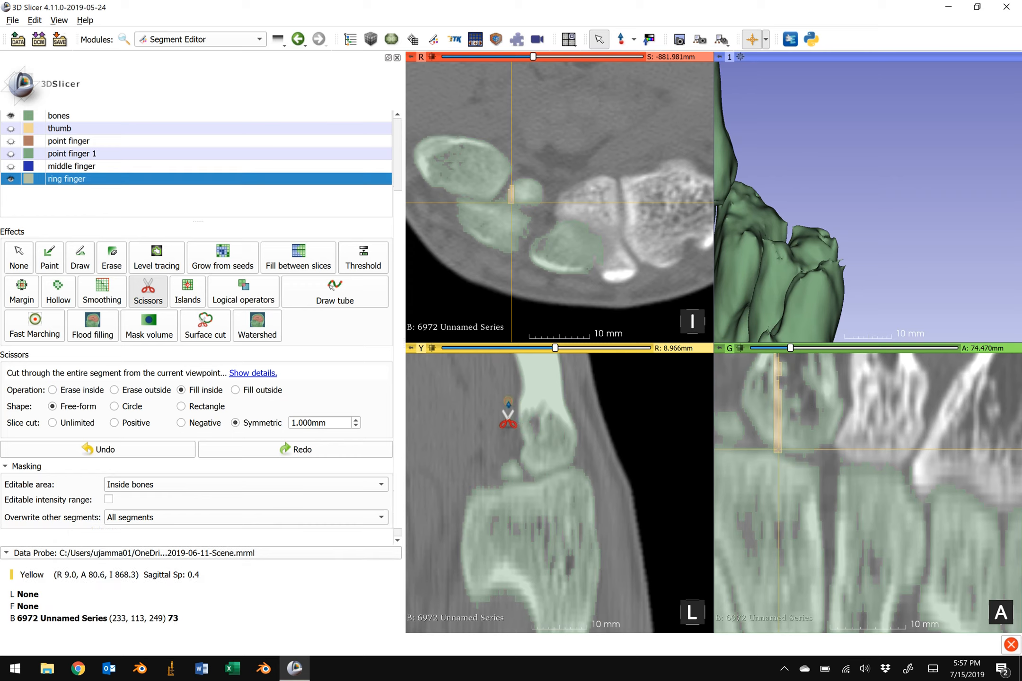
mouse_move(512, 389)
left_mouse_down()
mouse_move(516, 452)
mouse_move(532, 479)
mouse_move(559, 469)
mouse_move(587, 435)
mouse_move(584, 395)
left_mouse_up()
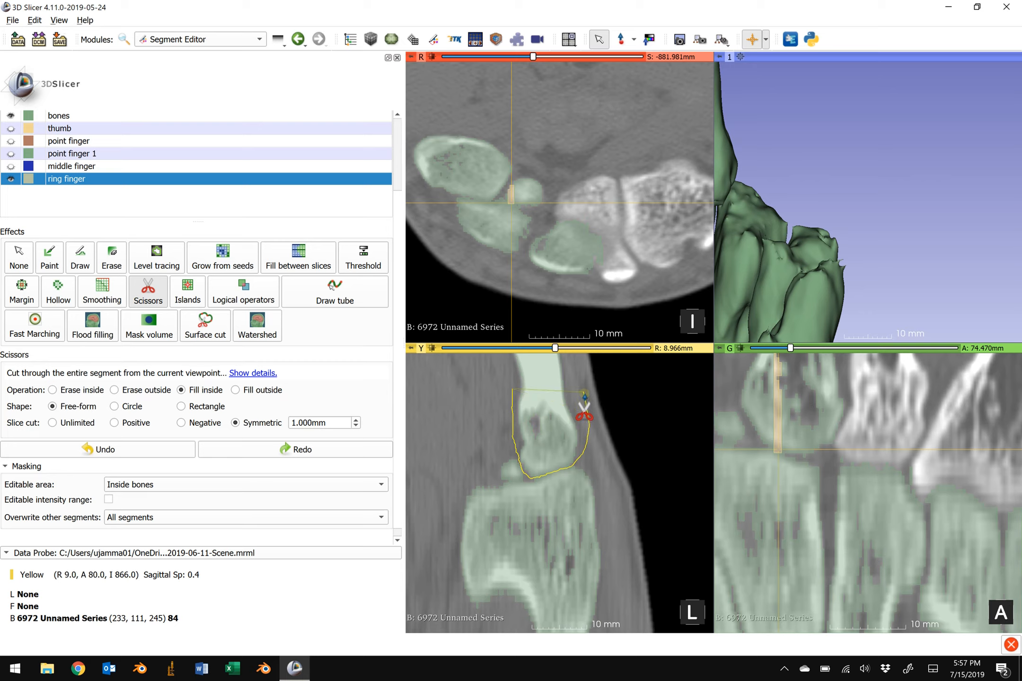
left_click_drag(585, 396, 585, 395)
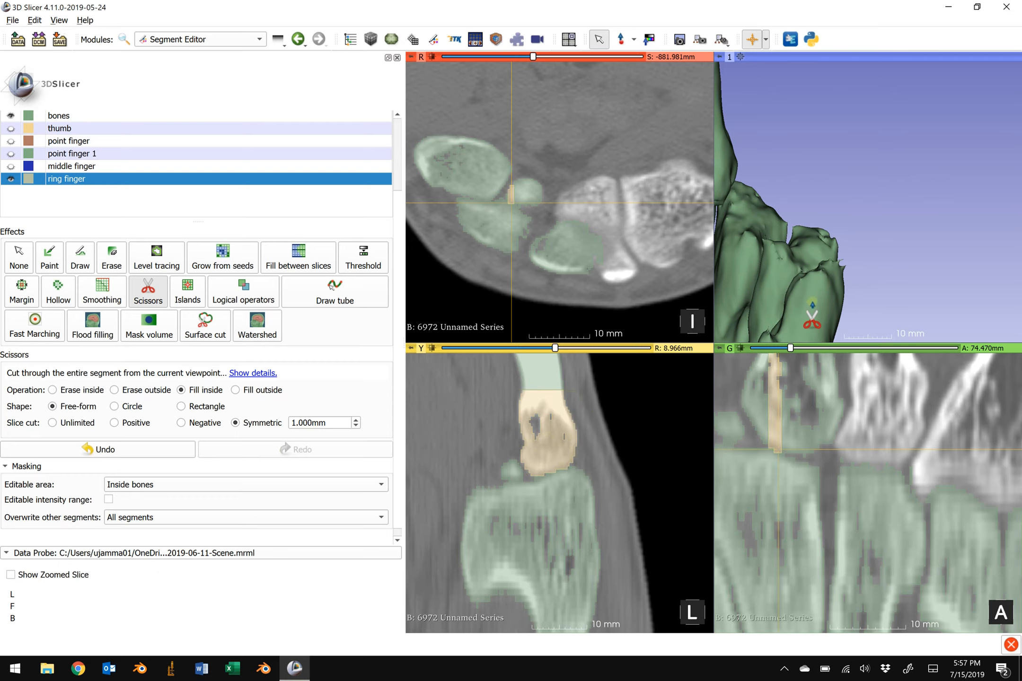
left_click_drag(760, 268, 846, 277)
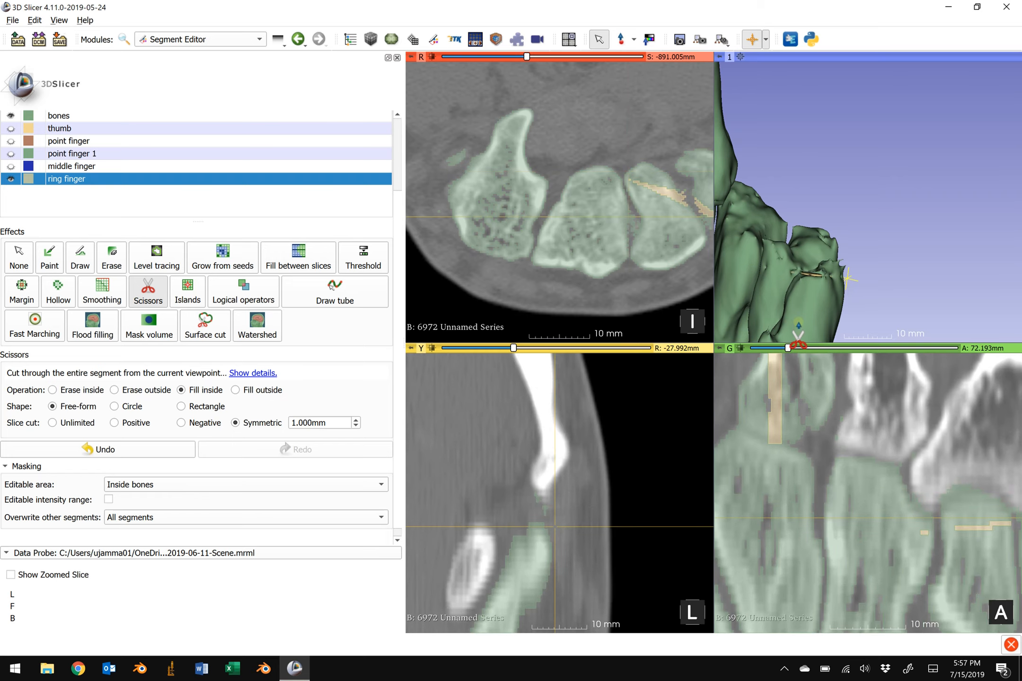
key("ctrl+z")
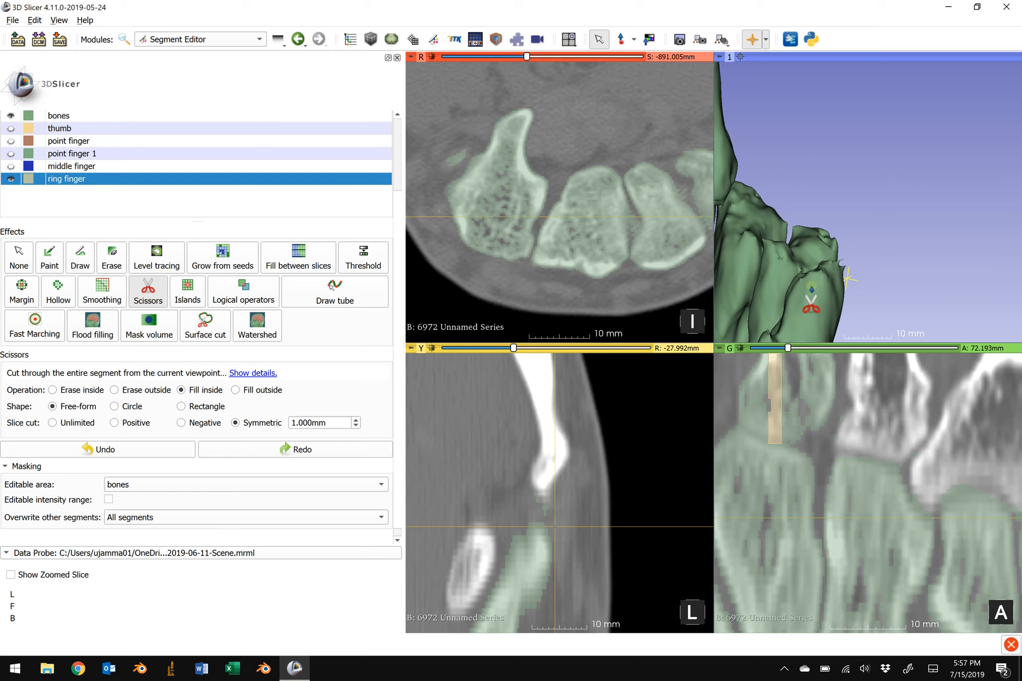
key("Escape")
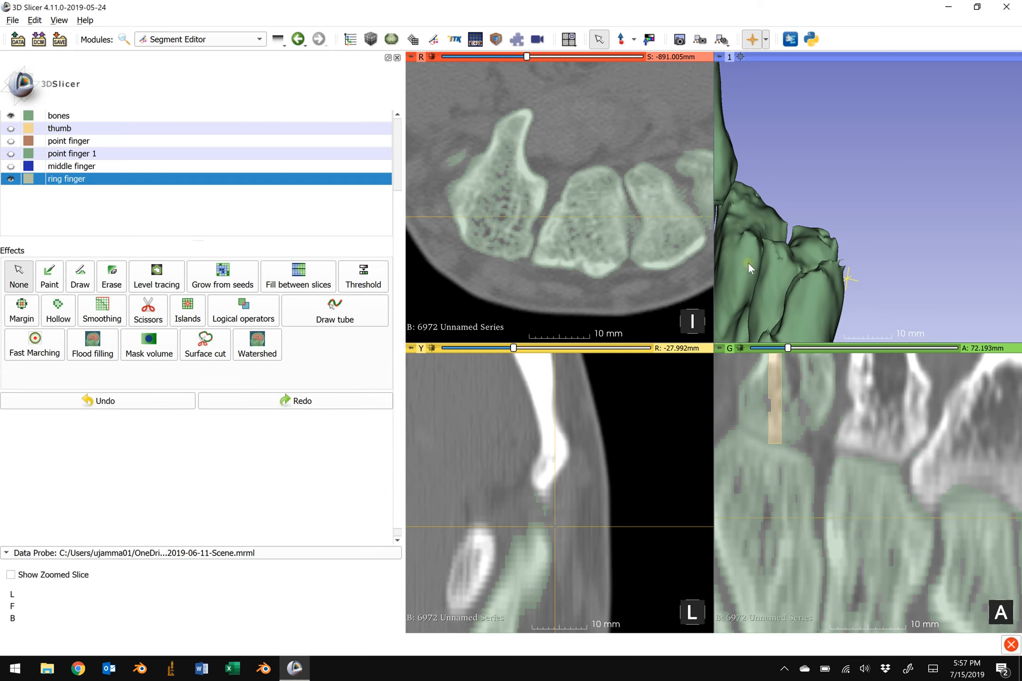
Step: Extend the ring finger segment by filling the bone end with a free-form scissors outline in the sagittal slice at R 7.541 mm
left_click_drag(747, 262, 800, 236)
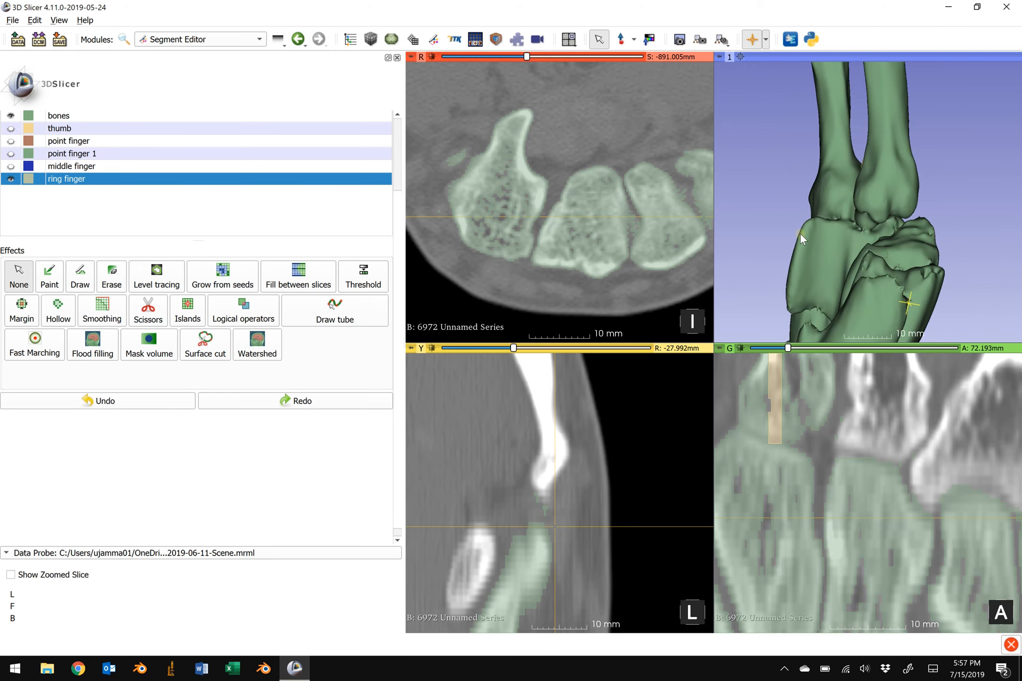
key("shift")
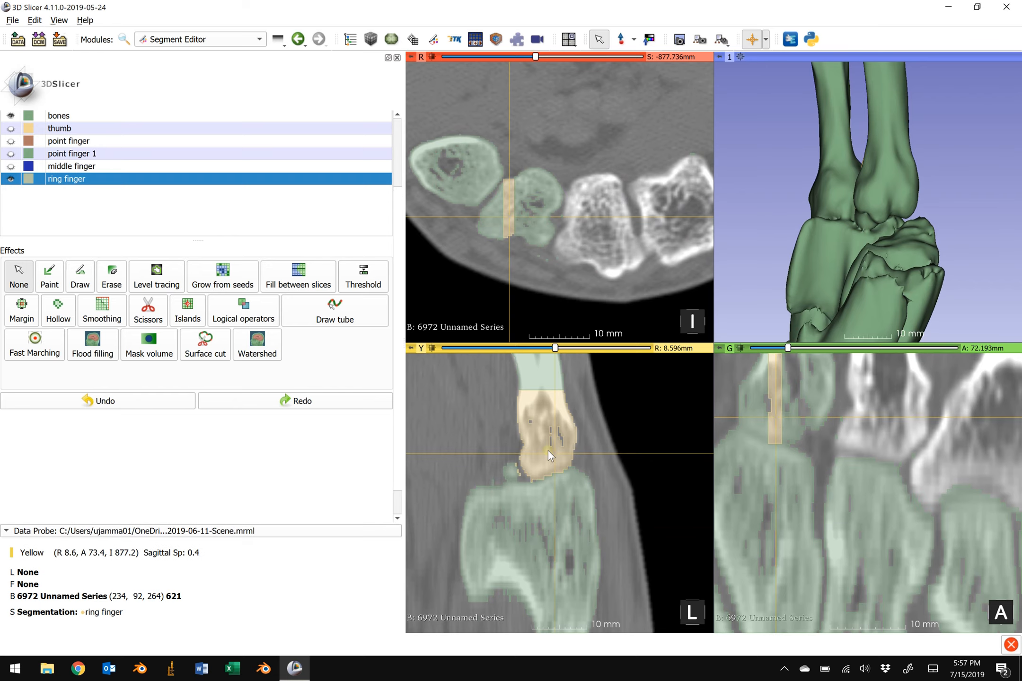
scroll(548, 450, "up", 1)
scroll(551, 452, "up", 1)
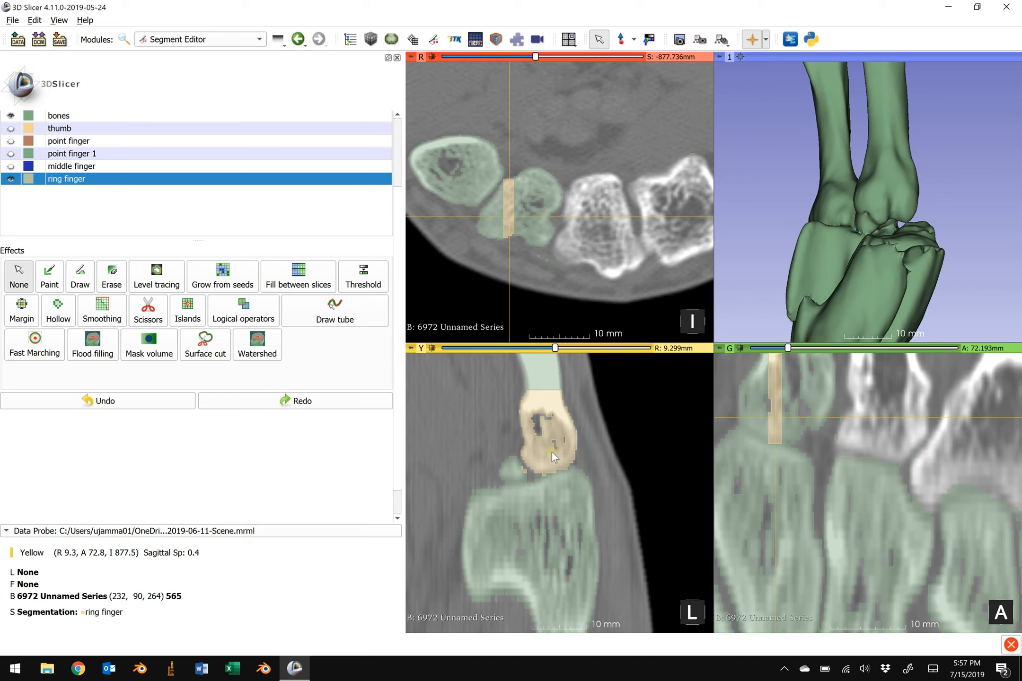
scroll(552, 452, "down", 2)
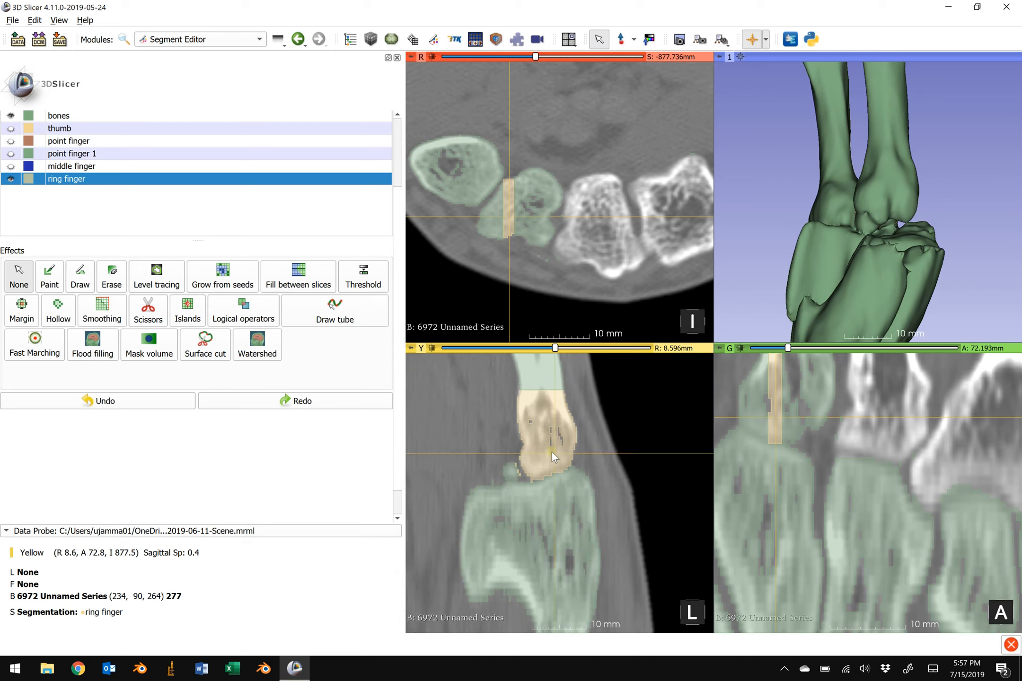
scroll(551, 452, "down", 3)
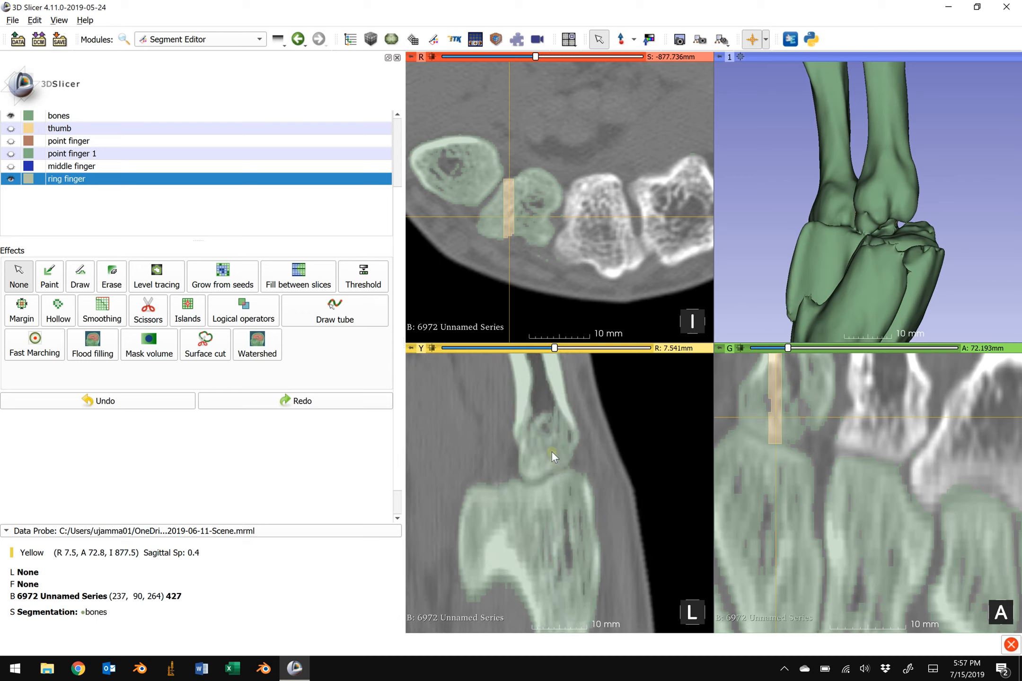
left_click(156, 310)
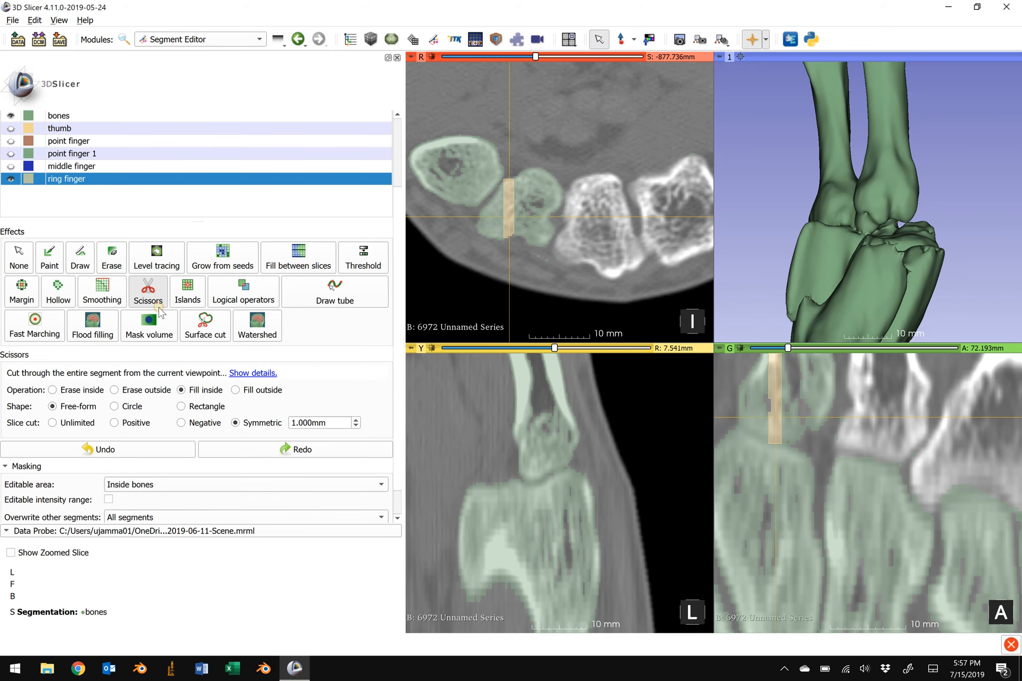
mouse_move(502, 389)
left_mouse_down()
mouse_move(501, 433)
mouse_move(522, 482)
mouse_move(558, 468)
mouse_move(587, 418)
mouse_move(580, 393)
left_mouse_up()
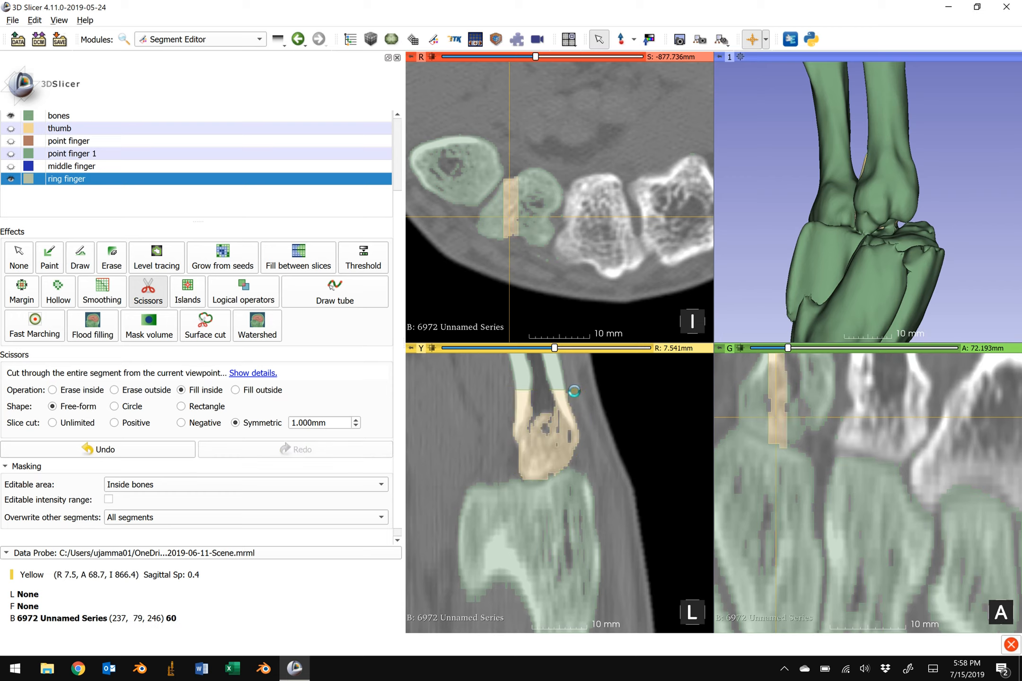
Step: Fill the still unassigned bone end into the ring finger segment in the sagittal slice at R 6.838 mm, using a free-form scissors outline
scroll(574, 392, "up", 1)
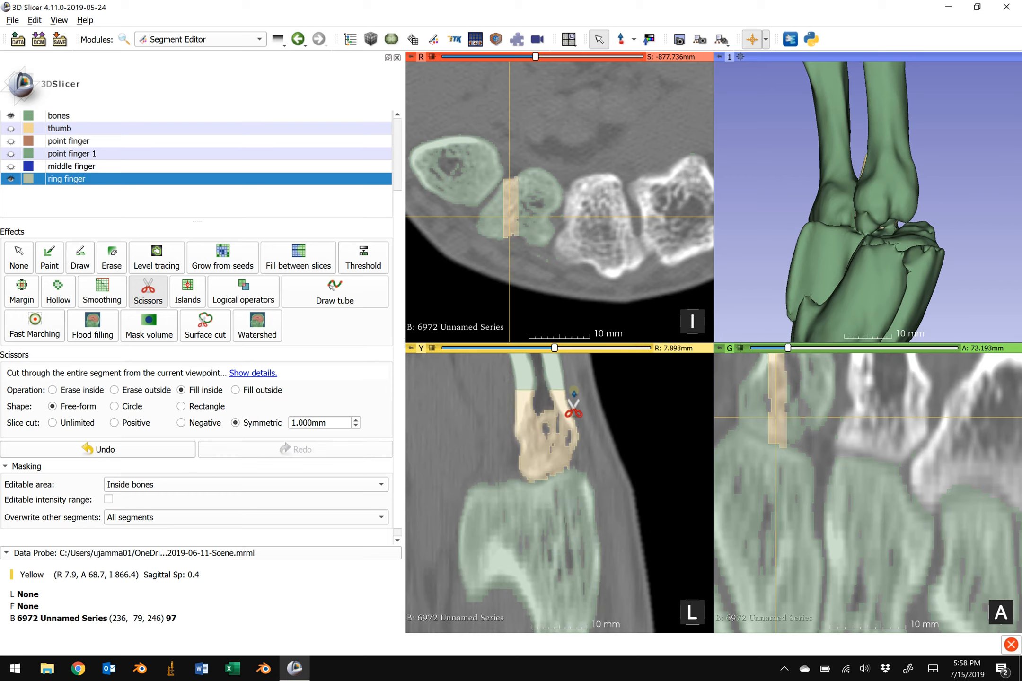
scroll(574, 408, "up", 1)
scroll(574, 407, "down", 4)
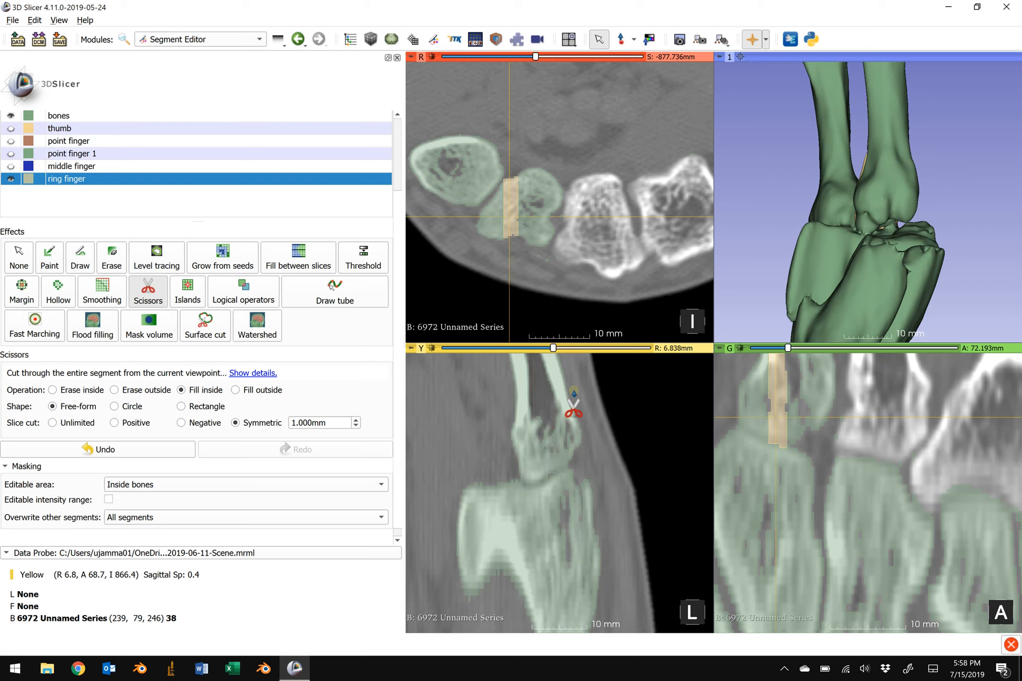
mouse_move(510, 390)
left_mouse_down()
mouse_move(509, 452)
mouse_move(525, 480)
mouse_move(585, 444)
mouse_move(580, 397)
left_mouse_up()
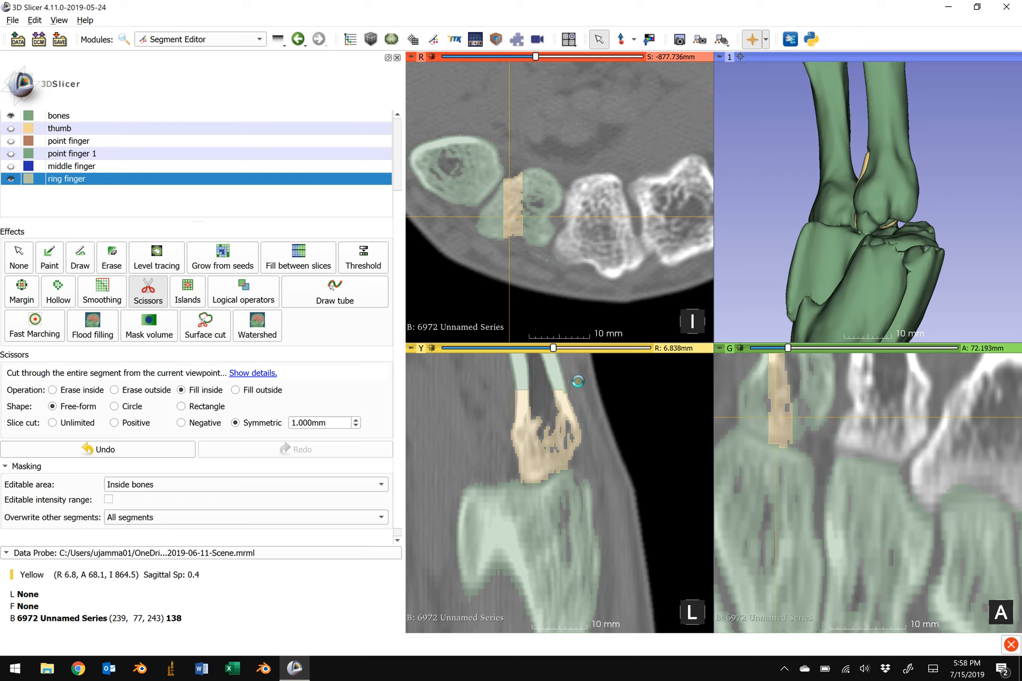
Step: Fill the bone end into the ring finger segment with free-form scissors outlines in the sagittal slices at R 6.135 mm and R 10.002 mm
scroll(578, 381, "down", 2)
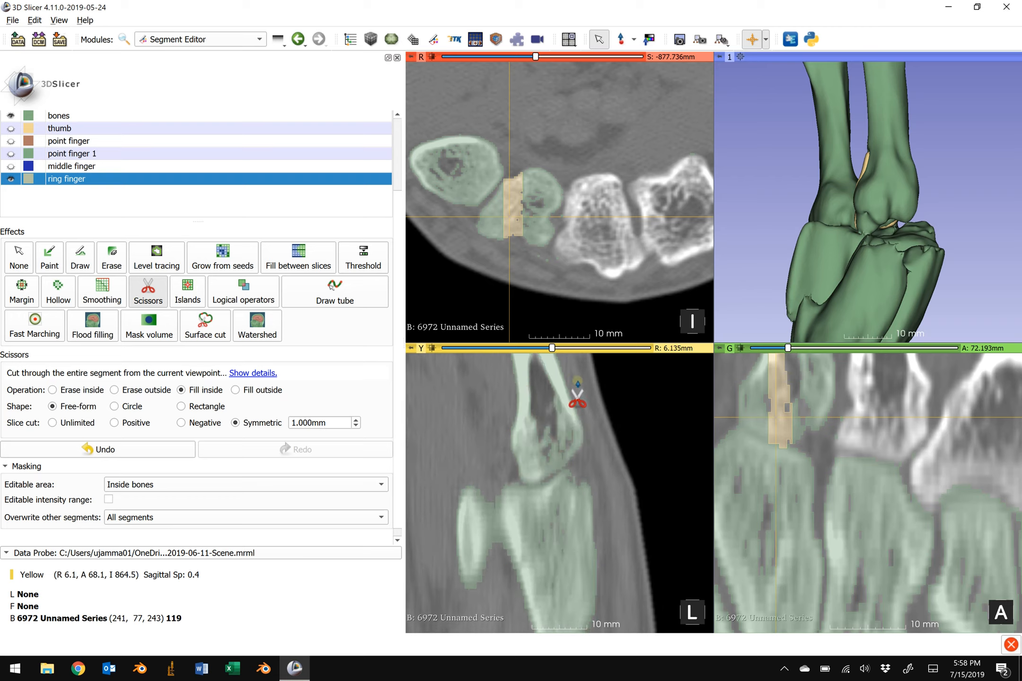
mouse_move(505, 393)
left_mouse_down()
mouse_move(502, 455)
mouse_move(524, 487)
mouse_move(583, 450)
mouse_move(597, 405)
left_mouse_up()
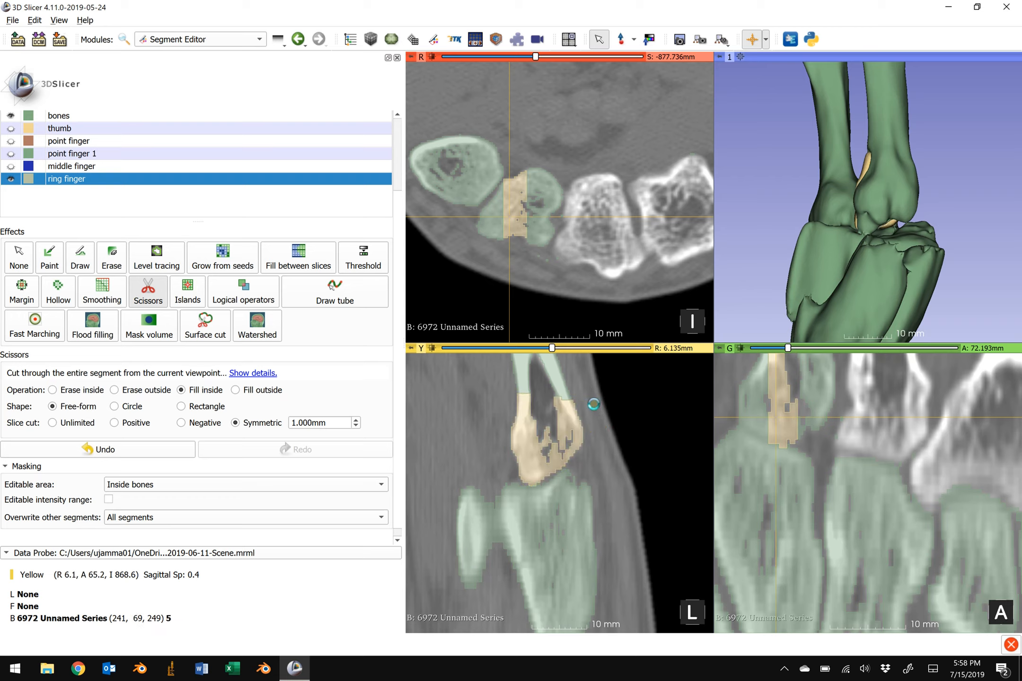
scroll(594, 407, "up", 6)
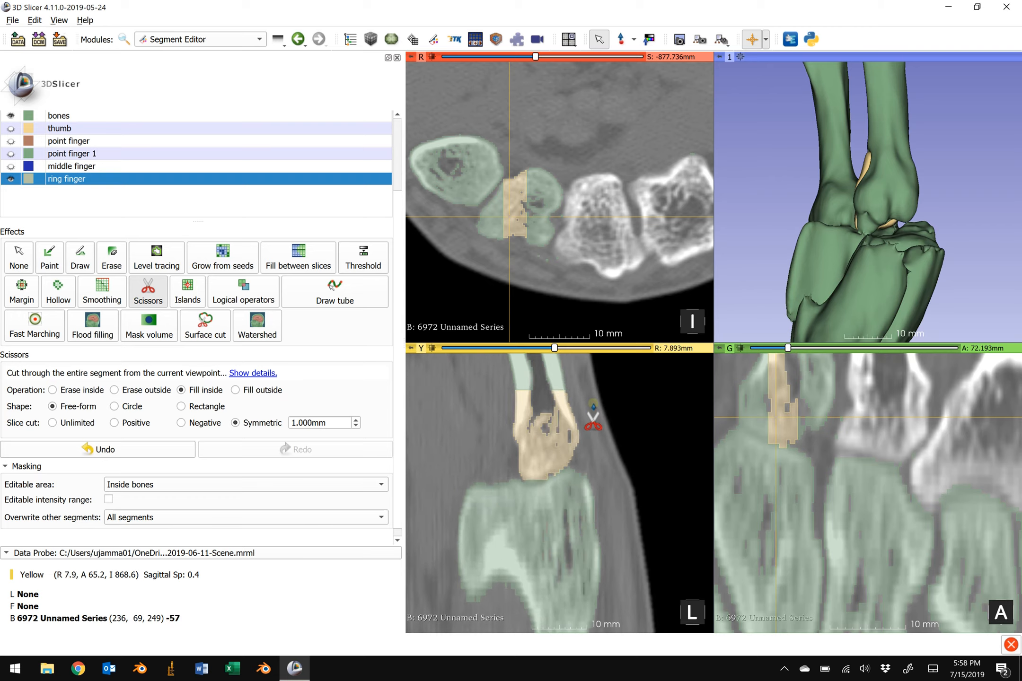
scroll(593, 406, "up", 3)
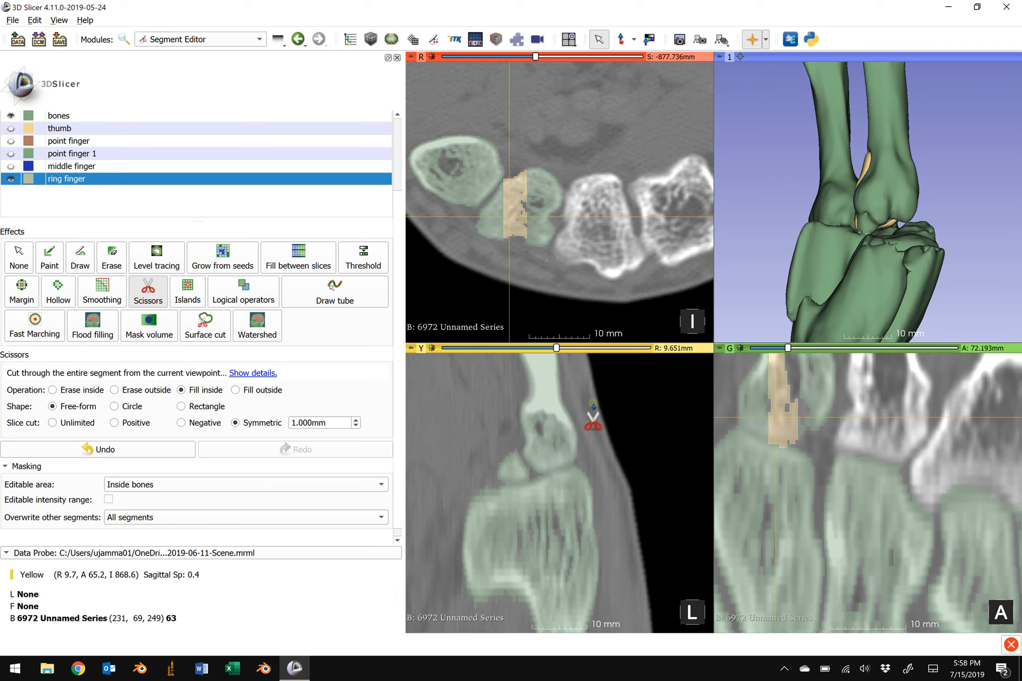
mouse_move(511, 401)
left_mouse_down()
mouse_move(521, 453)
mouse_move(540, 475)
mouse_move(558, 468)
mouse_move(578, 404)
left_mouse_up()
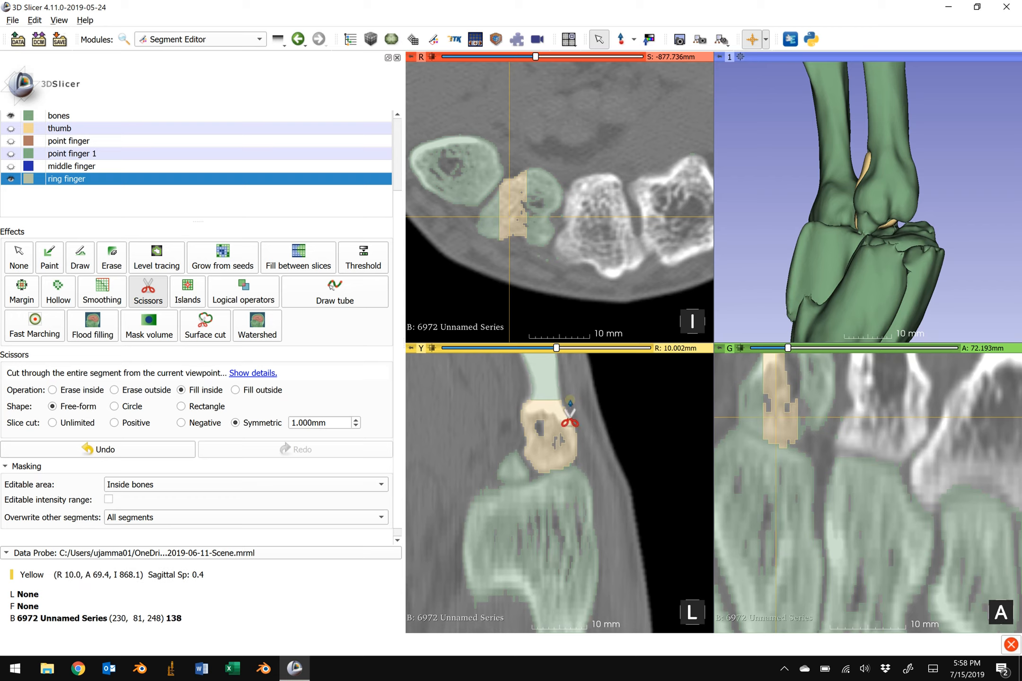
Step: Extend the ring finger segment with free-form scissors fills around the bone end in the sagittal slices at R 10.354 mm and R 11.057 mm
scroll(570, 402, "up", 2)
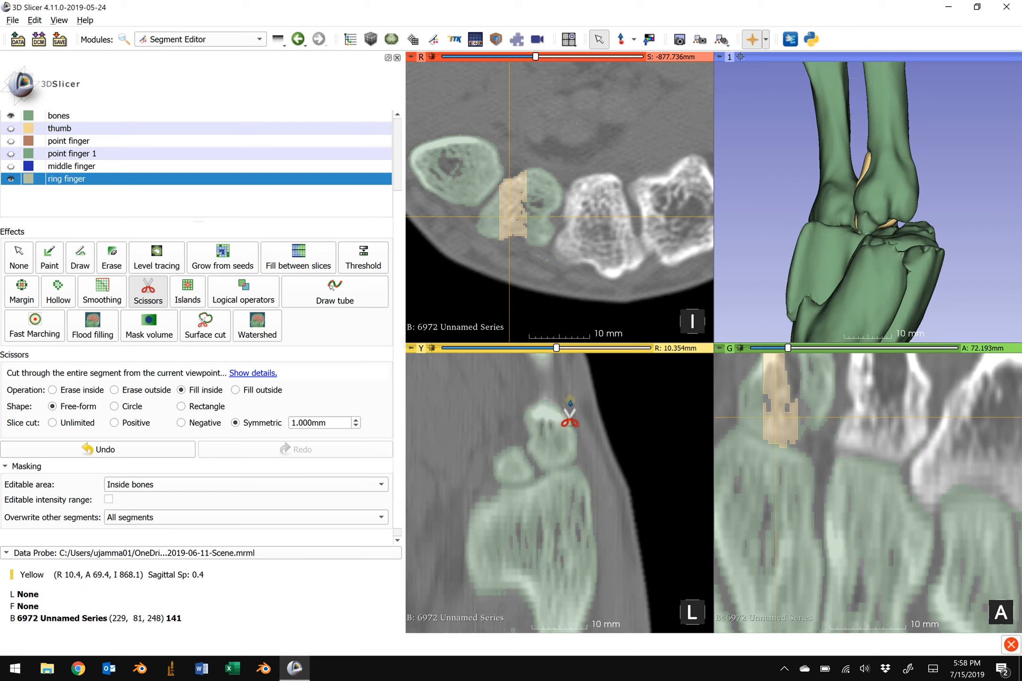
mouse_move(529, 394)
left_mouse_down()
mouse_move(517, 433)
mouse_move(539, 472)
mouse_move(589, 458)
left_mouse_up()
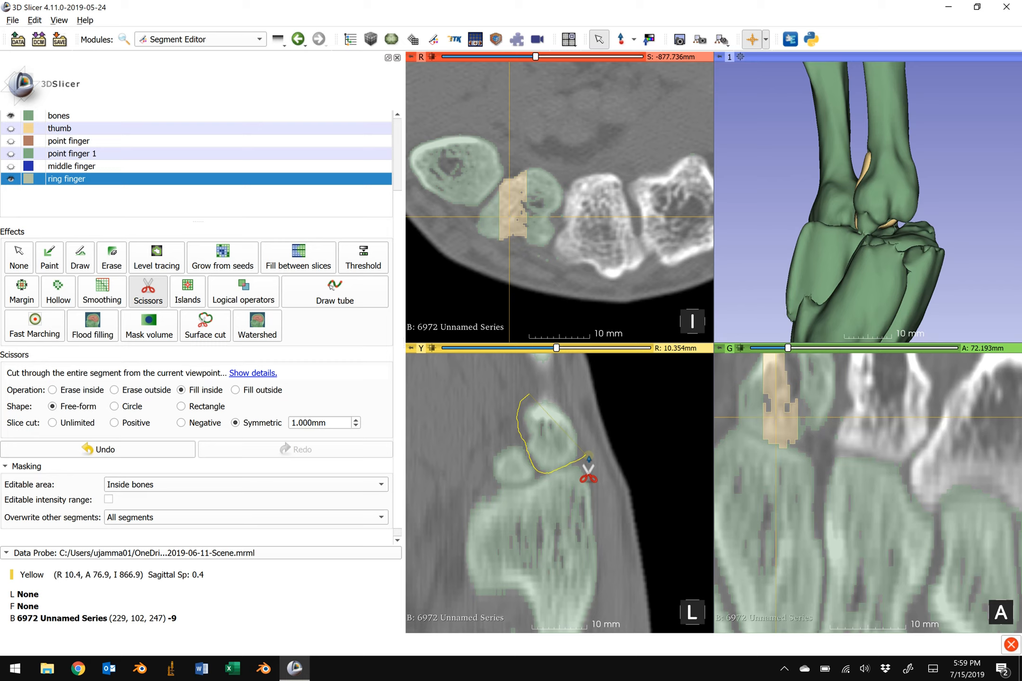
mouse_move(589, 458)
left_mouse_down()
mouse_move(532, 412)
mouse_move(567, 402)
mouse_move(596, 445)
left_mouse_up()
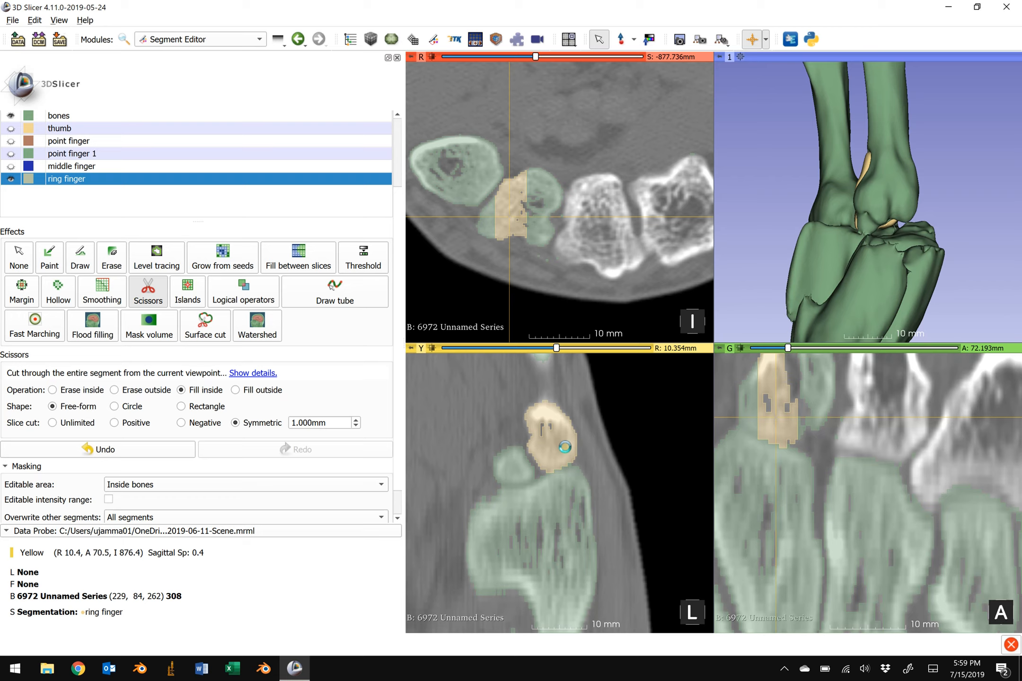
scroll(564, 447, "up", 2)
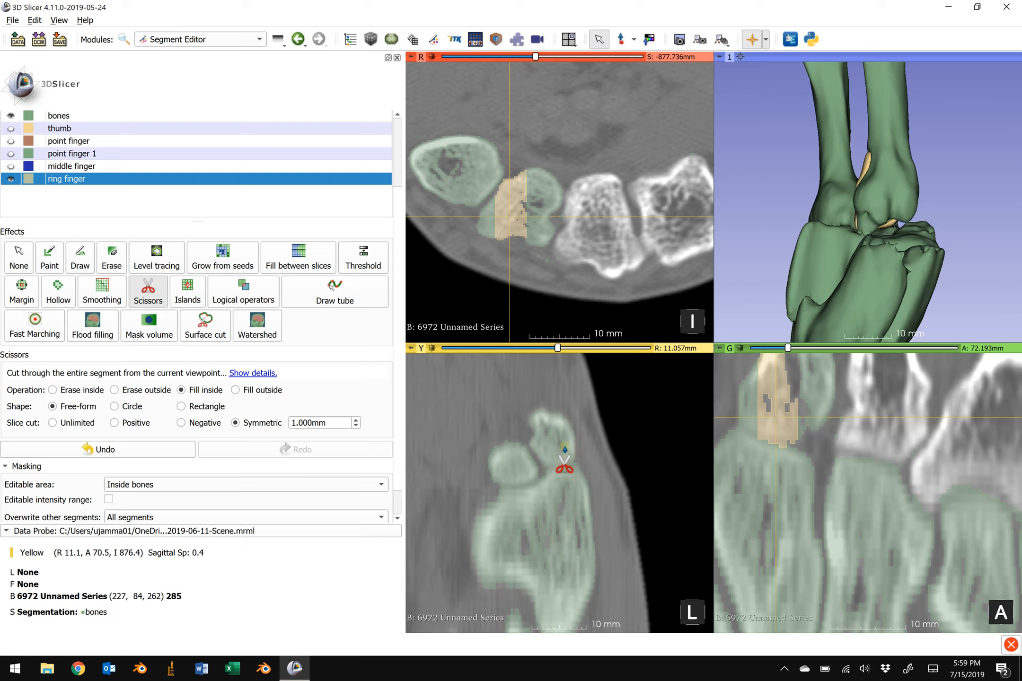
mouse_move(531, 399)
left_mouse_down()
mouse_move(527, 439)
mouse_move(543, 467)
mouse_move(558, 468)
mouse_move(581, 429)
mouse_move(579, 407)
left_mouse_up()
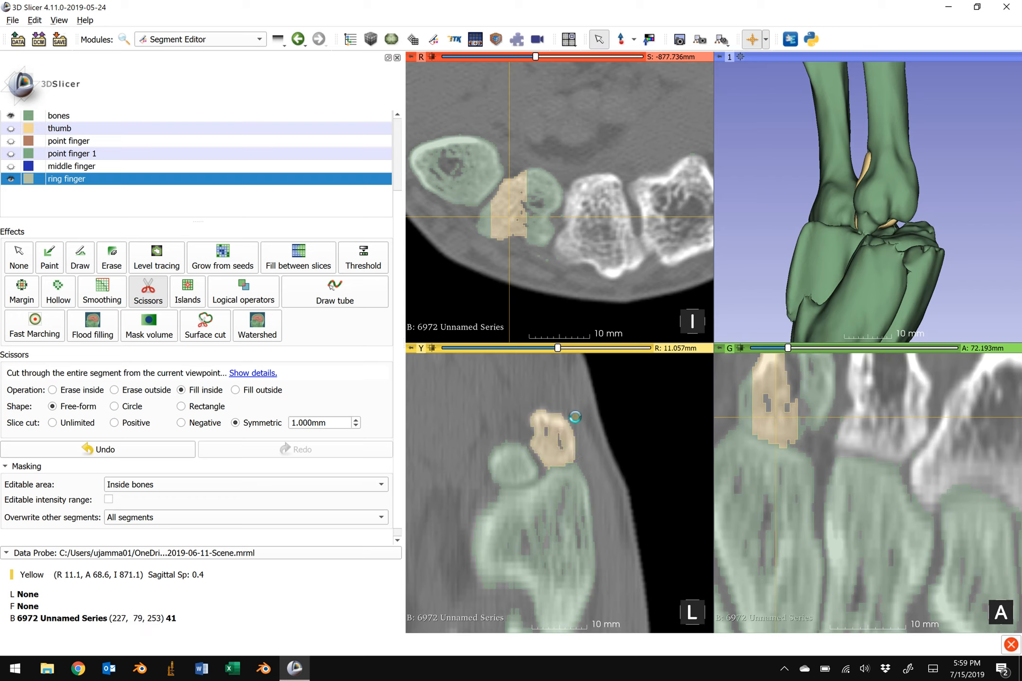
Step: Check the ring finger segment in 3D and fill the bone end with a free-form scissors outline in the sagittal slice at R 11.760 mm
key("Escape")
left_click_drag(828, 246, 847, 287)
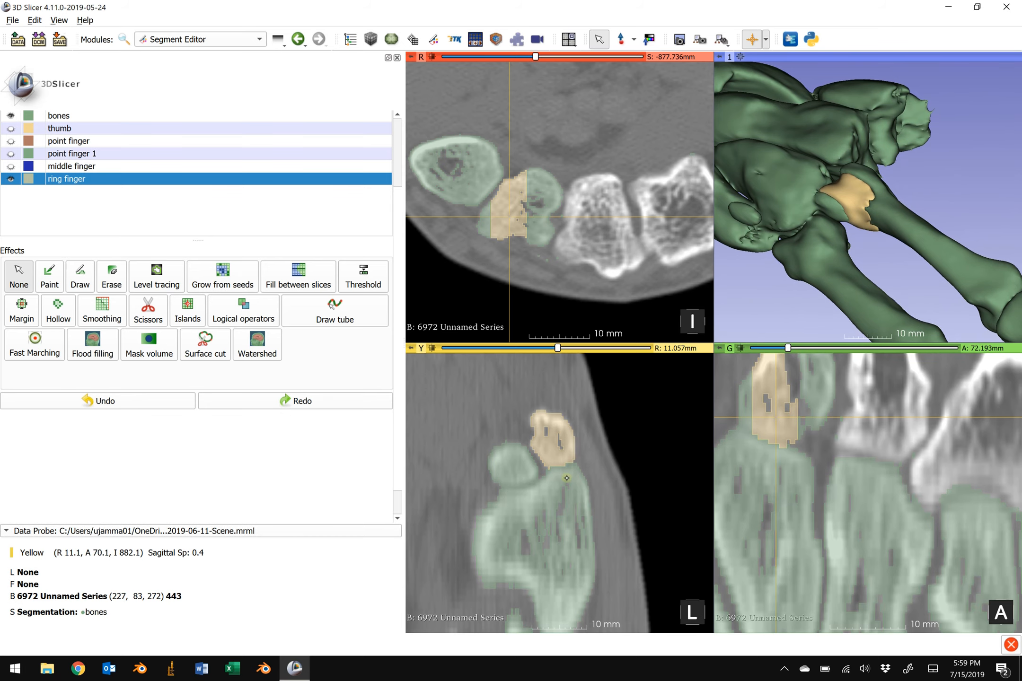
key("space")
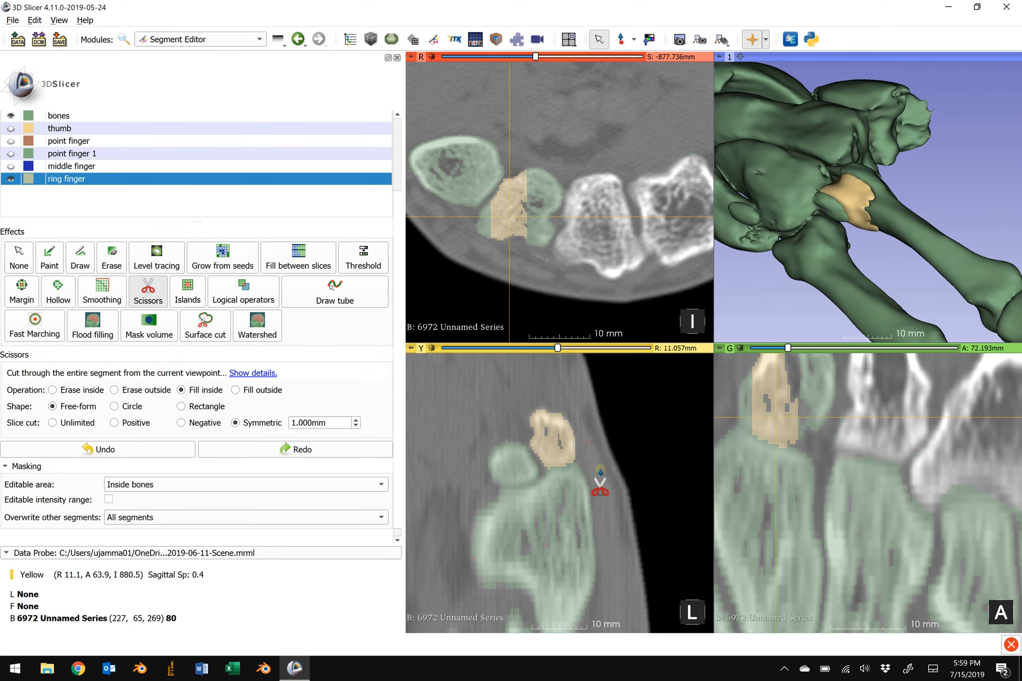
scroll(611, 471, "up", 1)
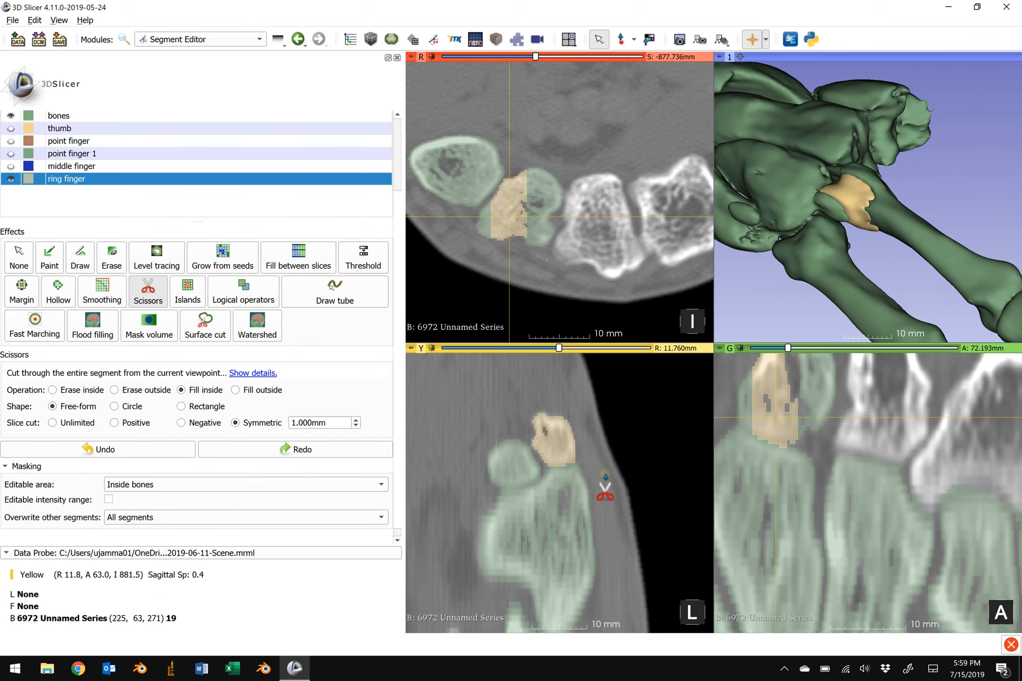
scroll(610, 470, "up", 1)
mouse_move(534, 412)
left_mouse_down()
mouse_move(529, 440)
mouse_move(542, 460)
mouse_move(583, 459)
mouse_move(590, 427)
left_mouse_up()
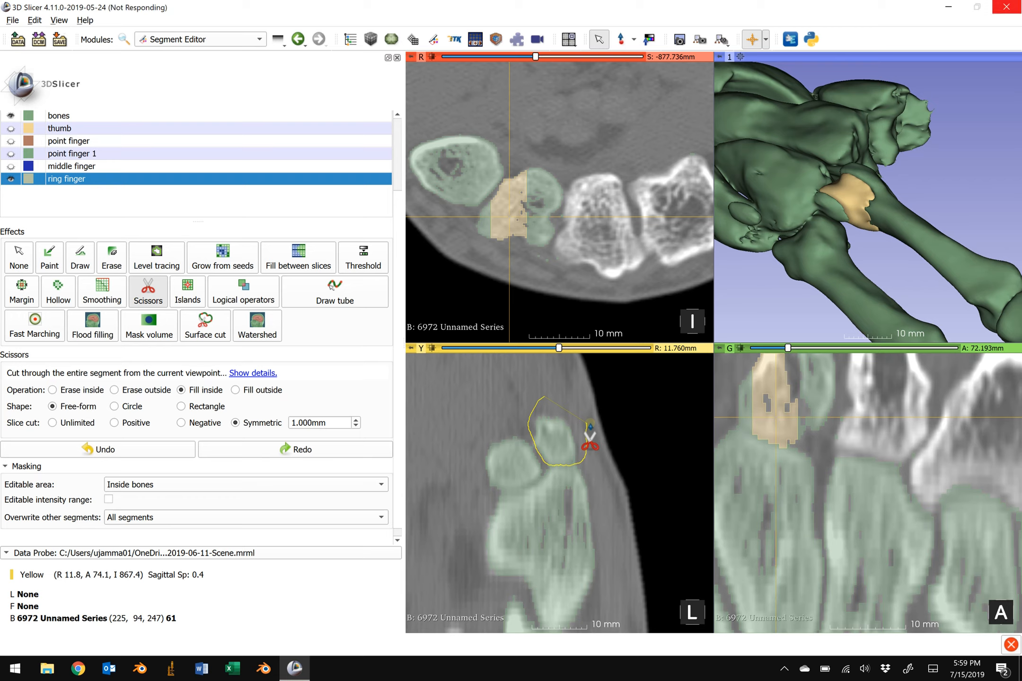
Step: Fill the small remaining bone end into the ring finger segment with free-form scissors outlines at R 12.463 mm and R 13.166 mm in the sagittal view
scroll(577, 436, "up", 2)
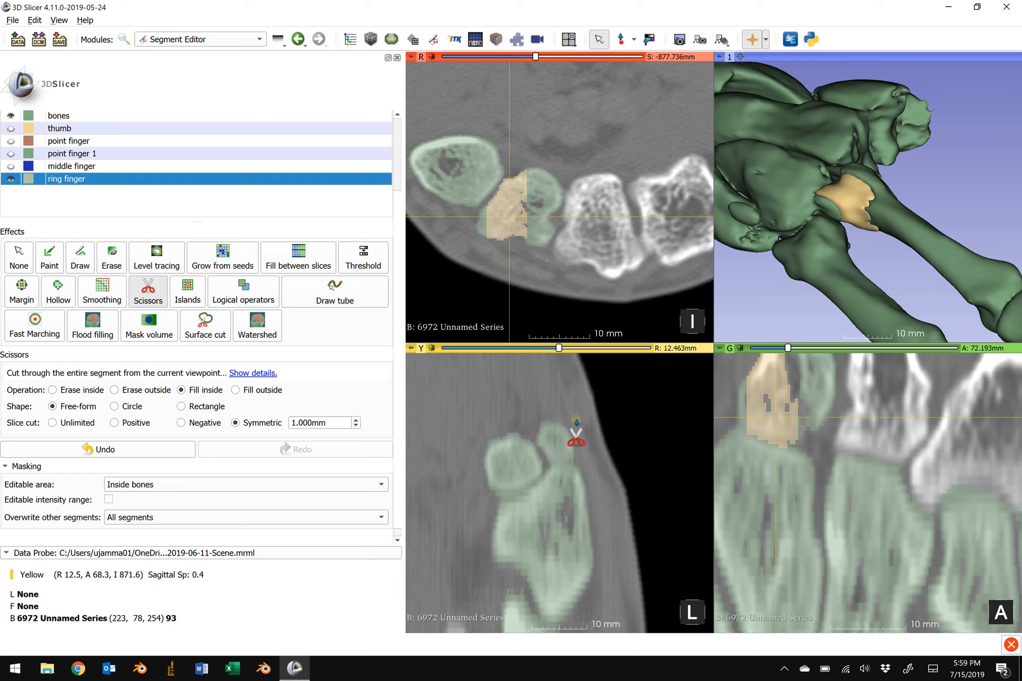
mouse_move(547, 404)
left_mouse_down()
mouse_move(536, 426)
mouse_move(544, 462)
mouse_move(565, 468)
mouse_move(587, 433)
left_mouse_up()
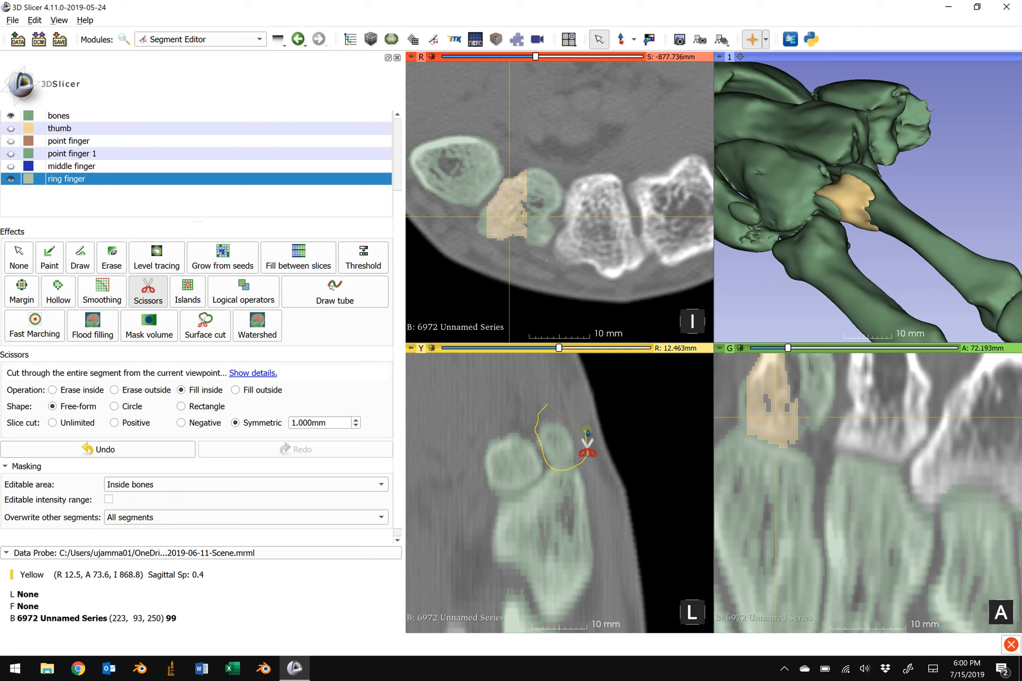
left_click_drag(587, 433, 579, 455)
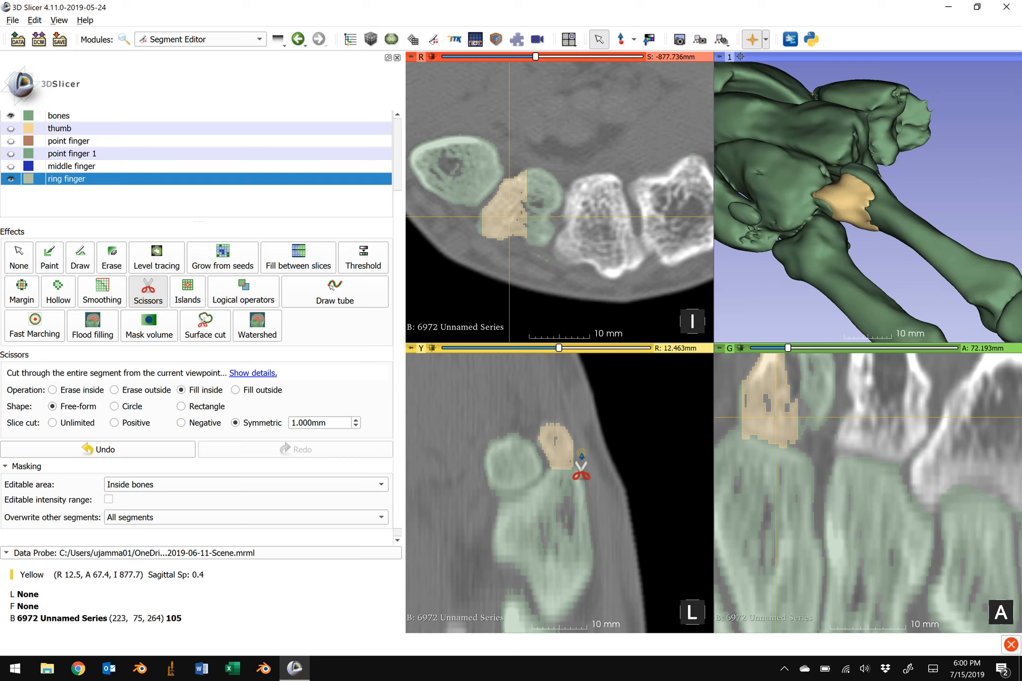
mouse_move(539, 408)
left_mouse_down()
mouse_move(527, 423)
mouse_move(533, 444)
mouse_move(567, 461)
left_mouse_up()
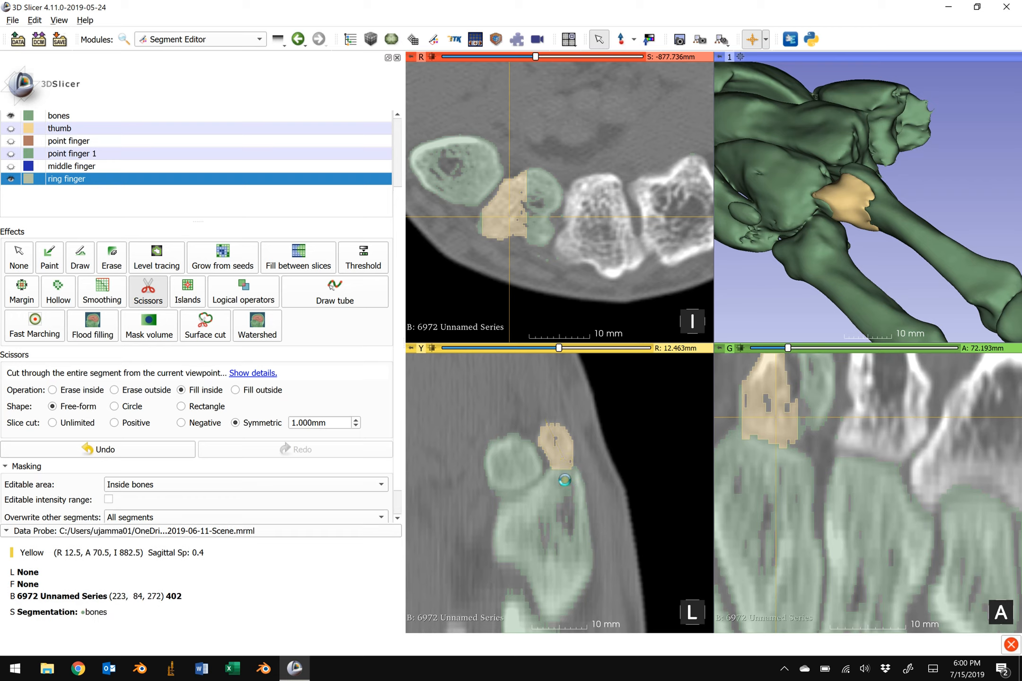
scroll(565, 481, "up", 2)
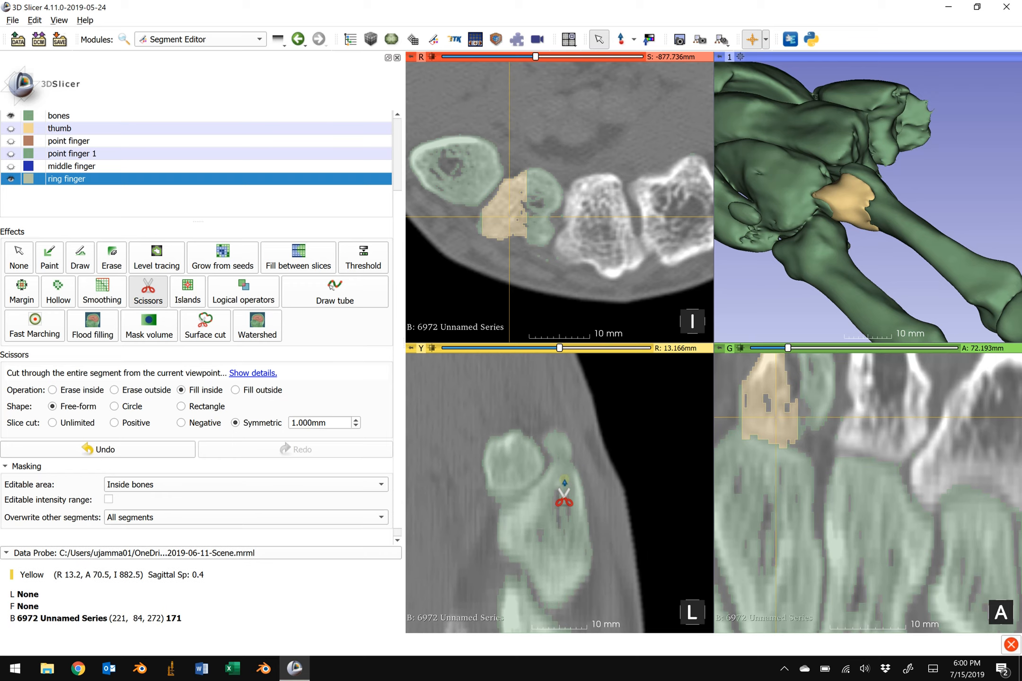
mouse_move(551, 410)
left_mouse_down()
mouse_move(542, 440)
mouse_move(552, 460)
mouse_move(570, 465)
mouse_move(575, 423)
left_mouse_up()
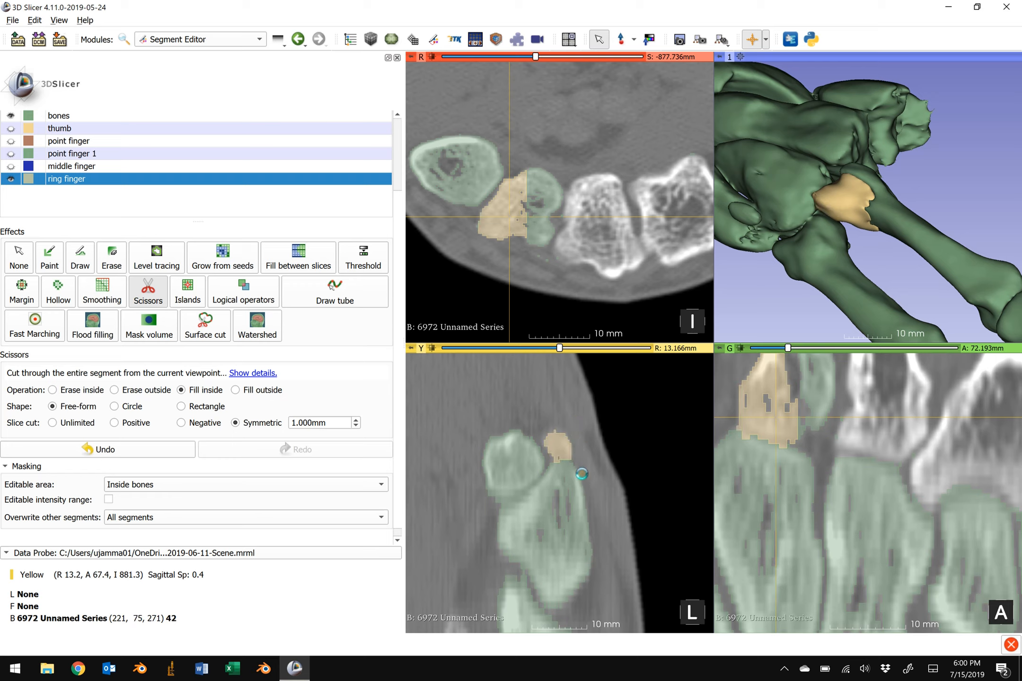
Step: Review the filled sagittal slices and fill the unassigned bone end into the ring finger segment at R 5.080 mm with a free-form scissors outline
scroll(581, 474, "down", 5)
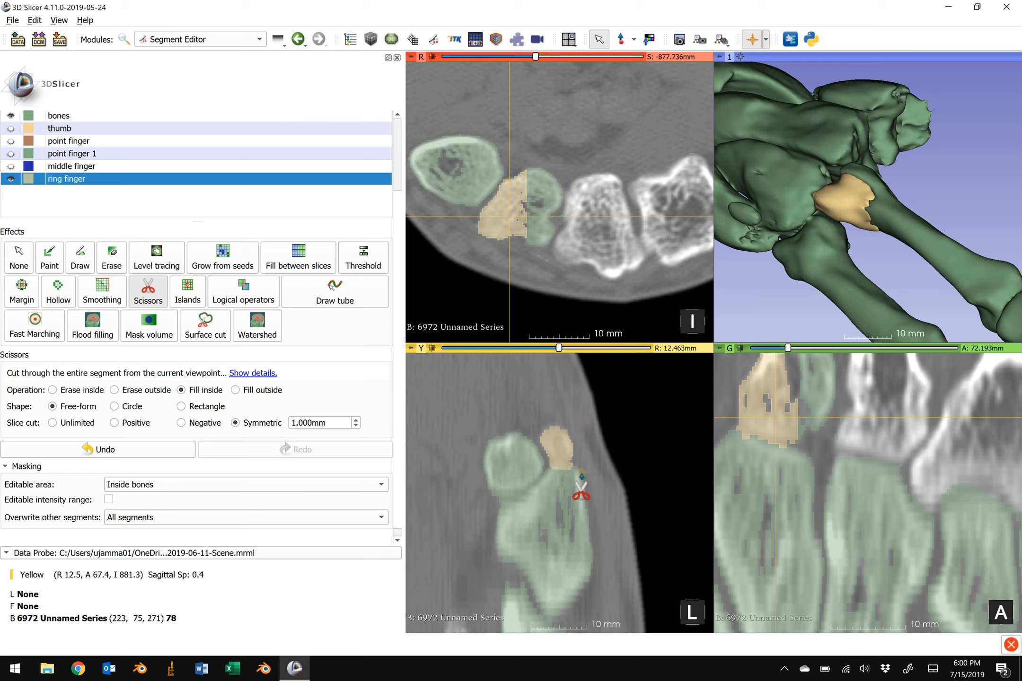
scroll(581, 476, "down", 7)
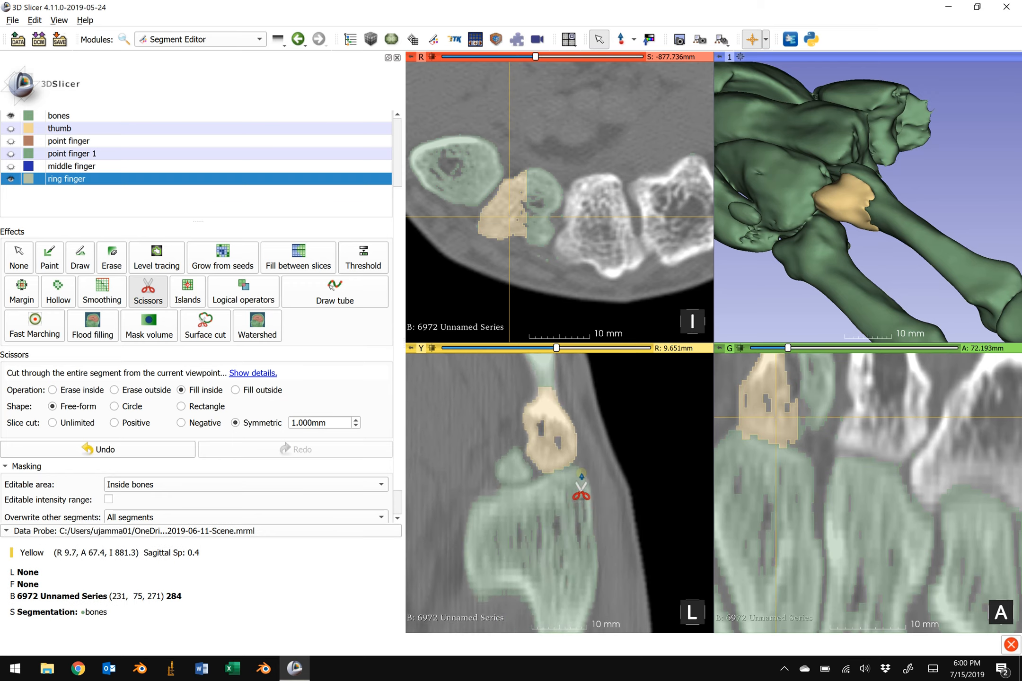
scroll(581, 477, "down", 3)
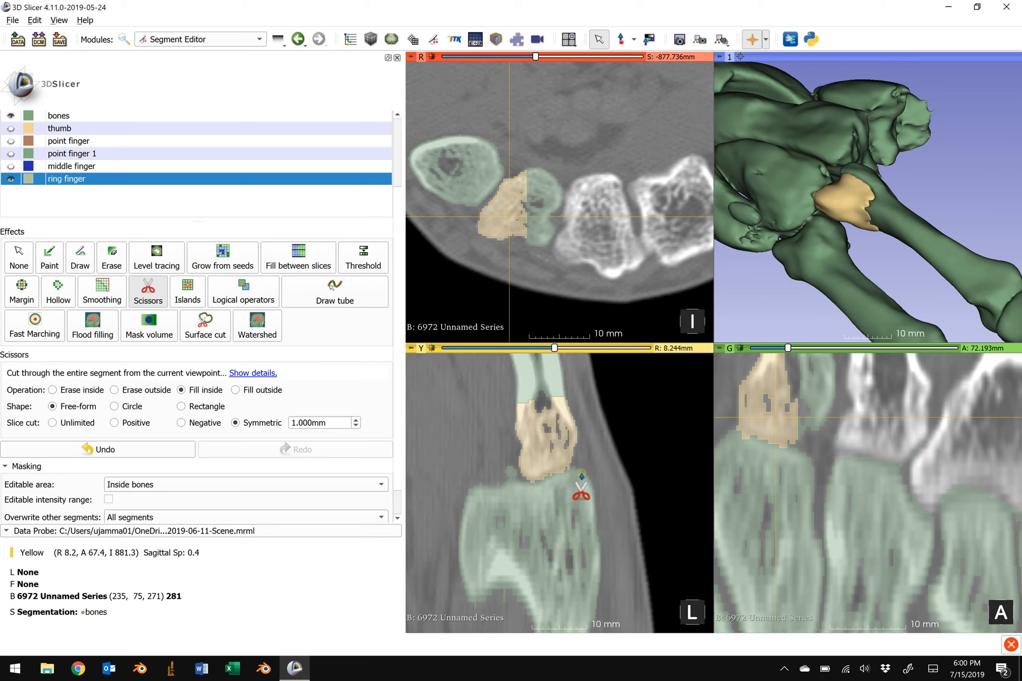
scroll(576, 473, "down", 4)
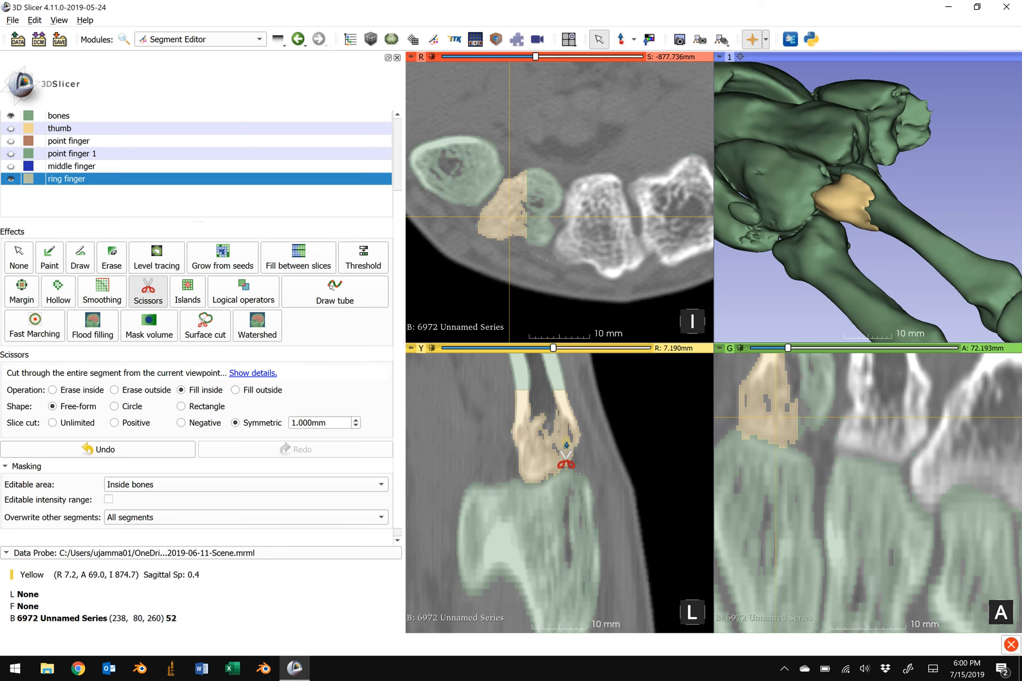
scroll(568, 473, "down", 3)
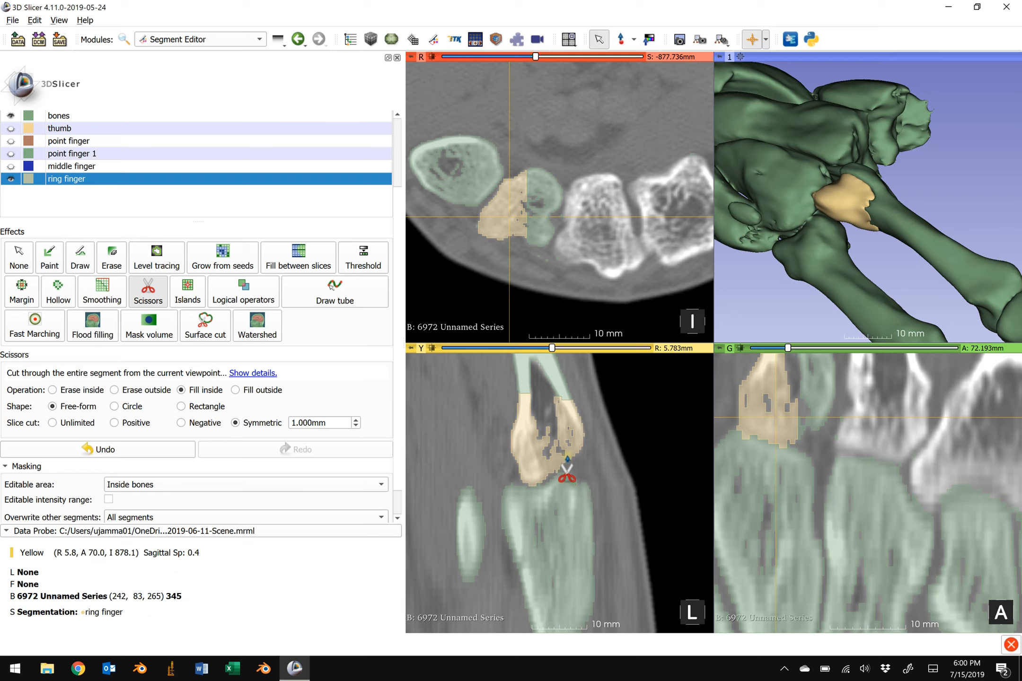
scroll(558, 456, "down", 1)
mouse_move(515, 387)
left_mouse_down()
mouse_move(499, 452)
mouse_move(530, 488)
mouse_move(594, 440)
mouse_move(577, 385)
left_mouse_up()
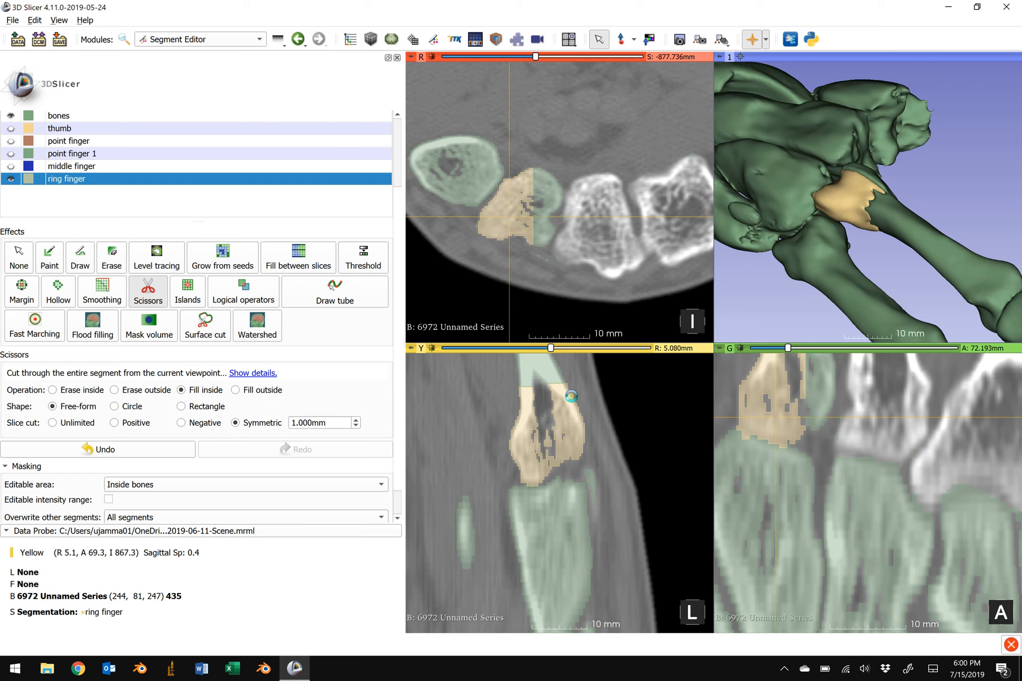
Step: Inspect the joint in 3D and extend the ring finger segment with a free-form scissors fill of the bone end at R 4.377 mm
key("Escape")
left_click_drag(908, 273, 861, 252)
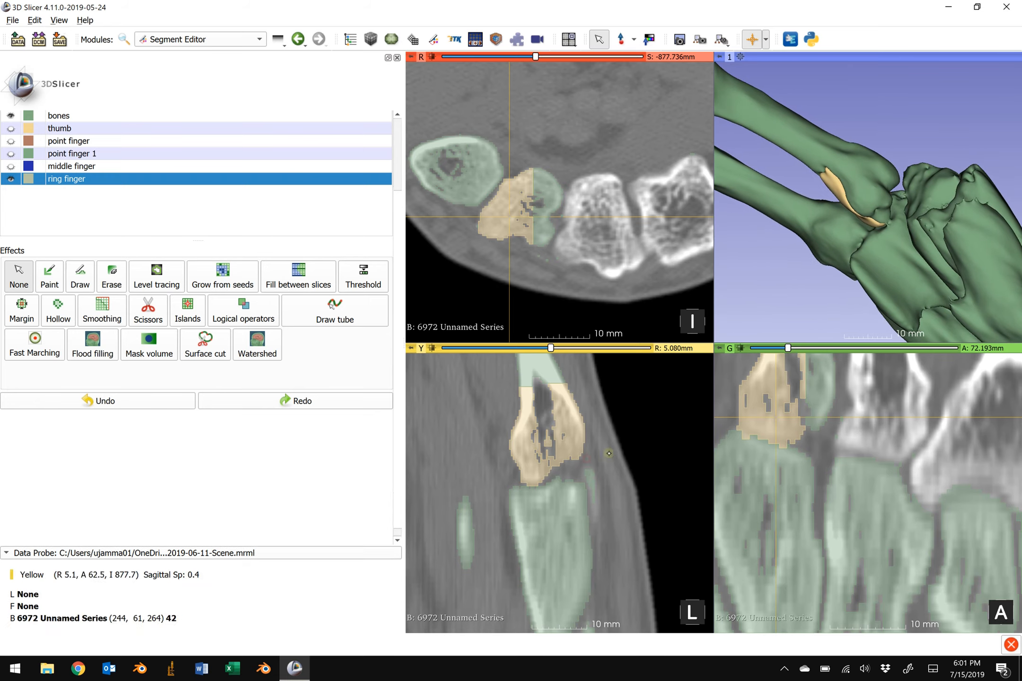
key("space")
scroll(605, 455, "down", 1)
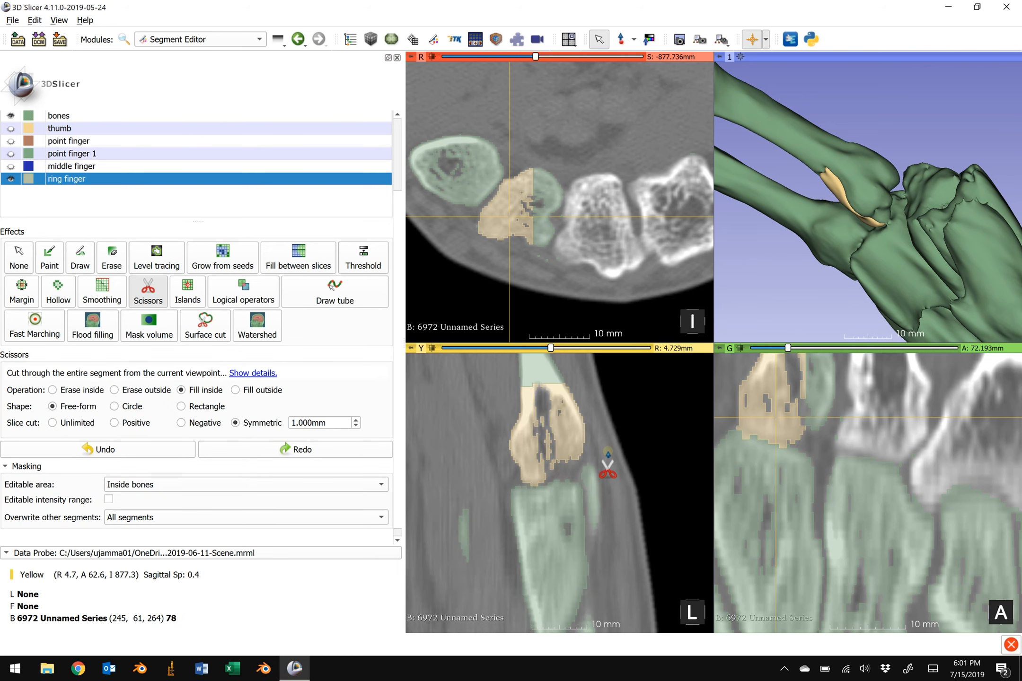
scroll(604, 466, "down", 1)
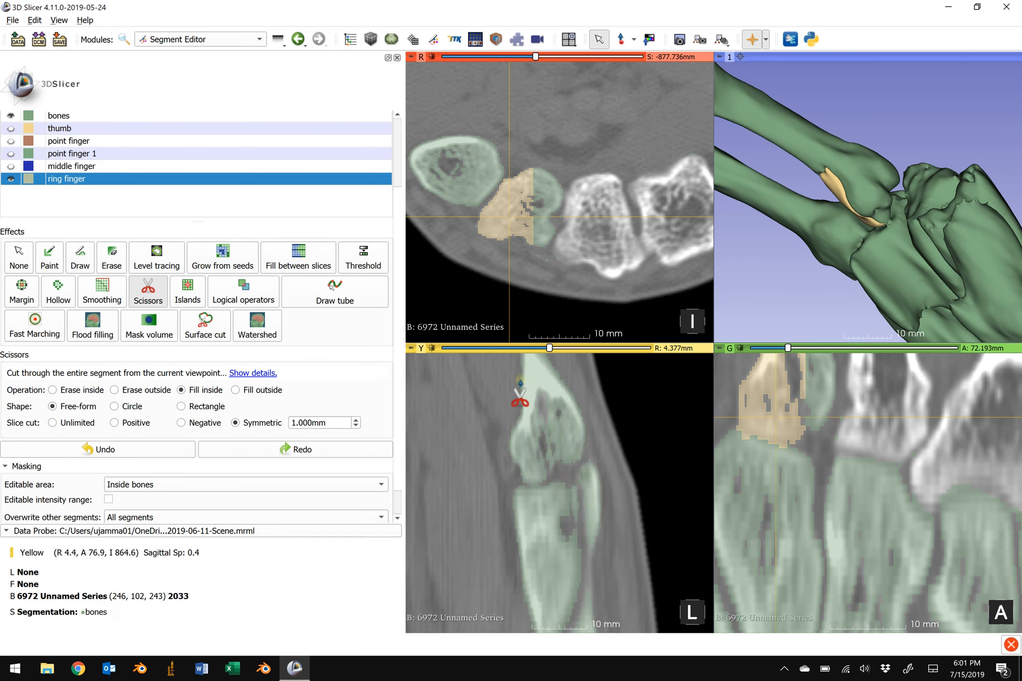
mouse_move(505, 384)
left_mouse_down()
mouse_move(499, 480)
mouse_move(525, 492)
mouse_move(549, 485)
mouse_move(598, 418)
mouse_move(576, 390)
left_mouse_up()
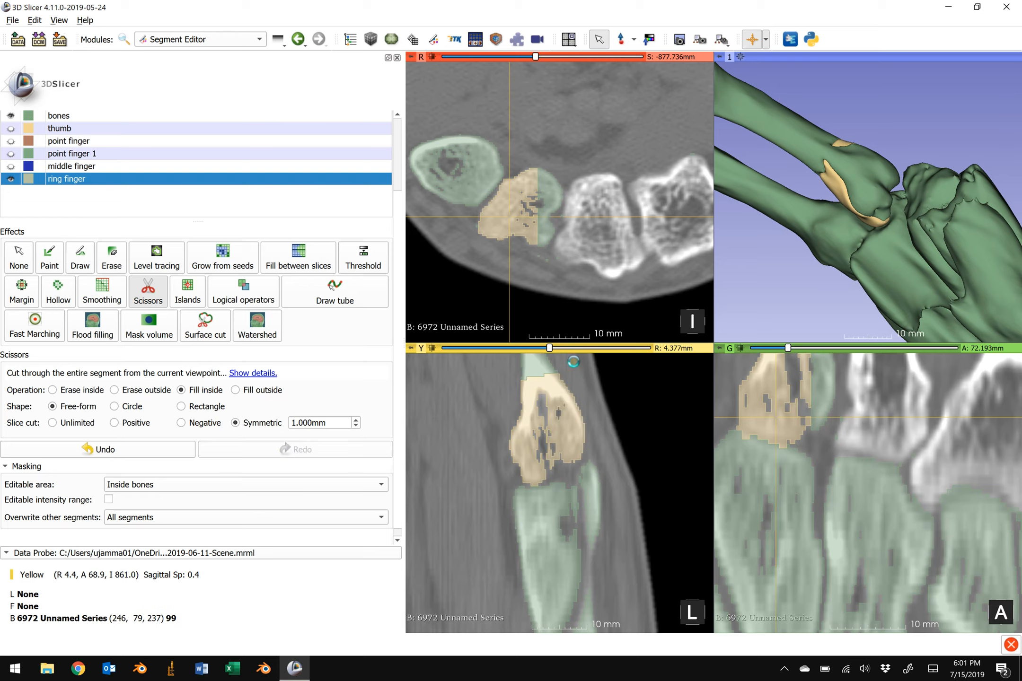
Step: Add the rest of the connected finger bone to the ring finger segment with the Islands effect's Add selected island operation
key("Escape")
mouse_move(738, 165)
left_mouse_down()
mouse_move(842, 298)
mouse_move(969, 290)
left_mouse_up()
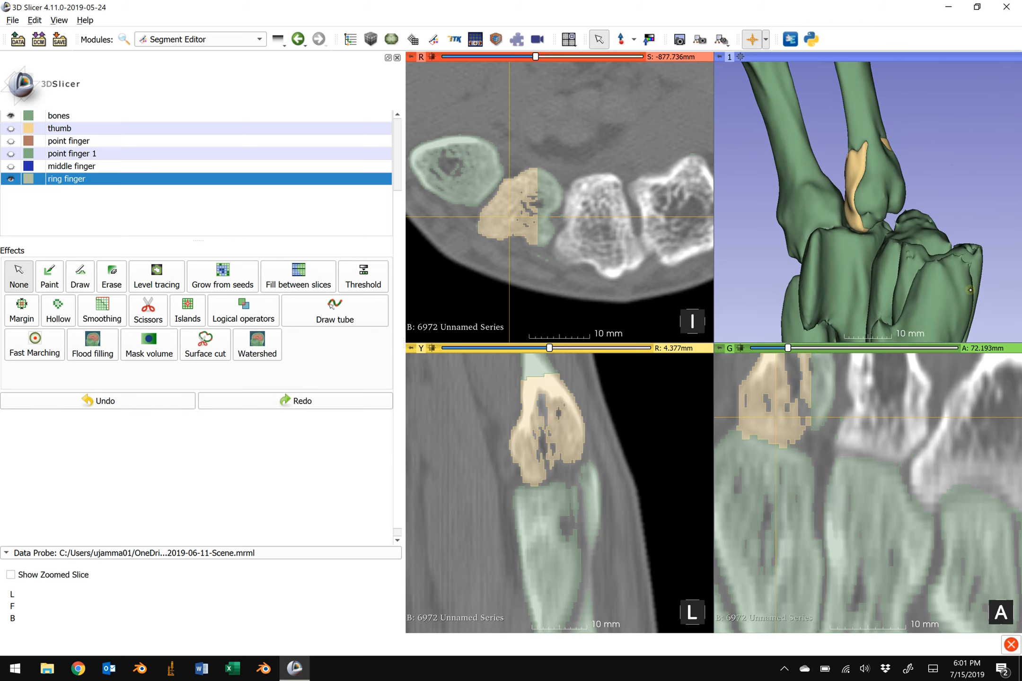
left_click(188, 311)
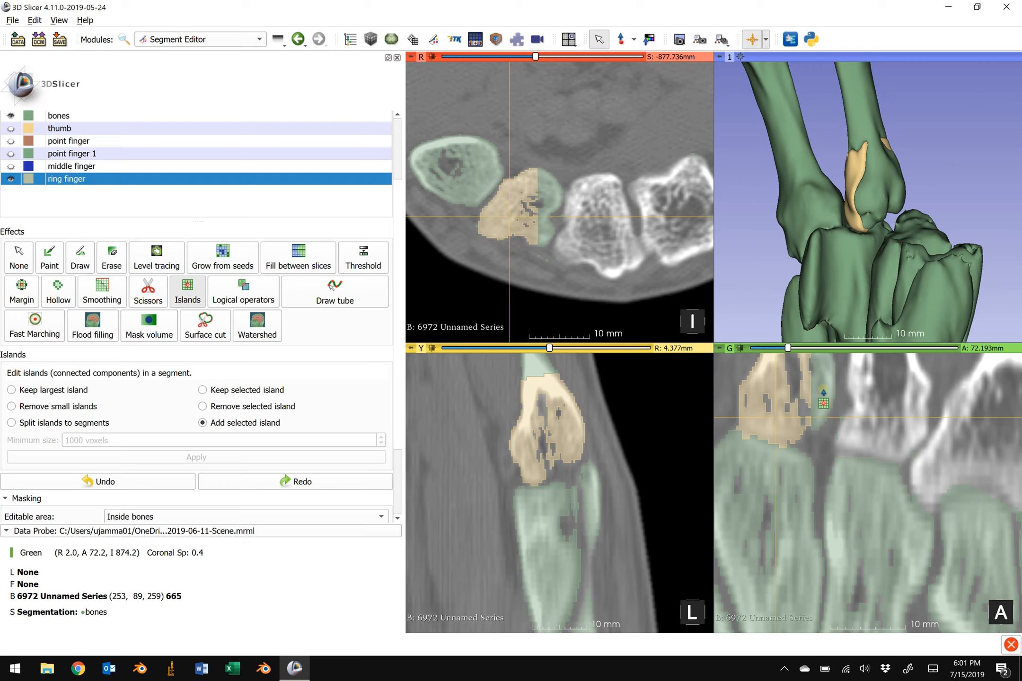
left_click(823, 391)
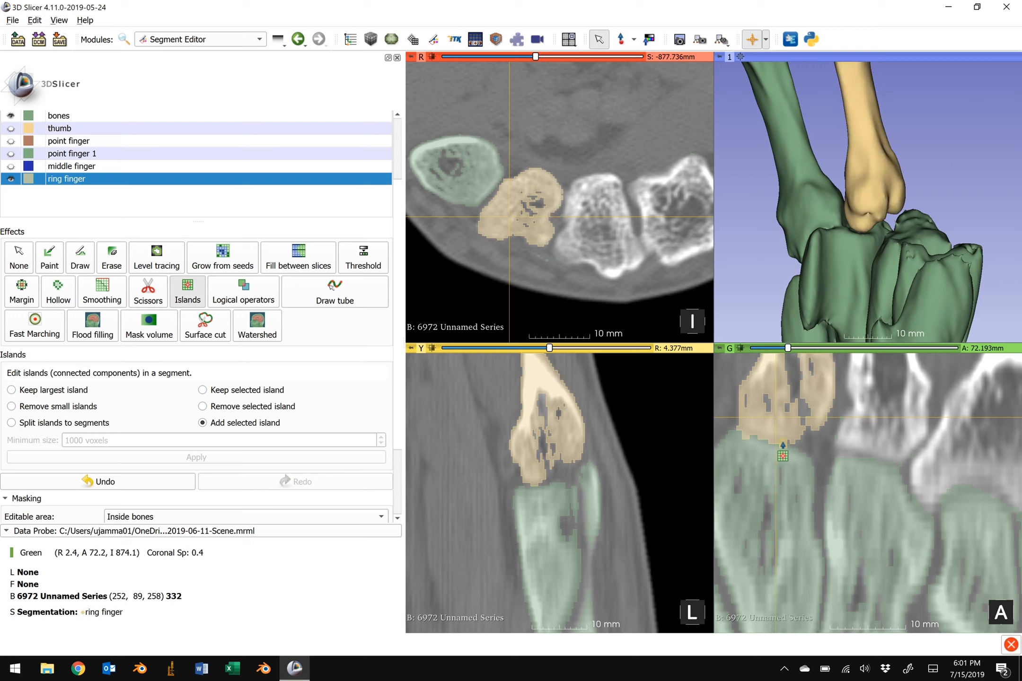
Step: Hide the ring finger segment and add a new segment for the remaining finger
key("z")
left_click_drag(846, 263, 861, 292)
left_click(54, 153)
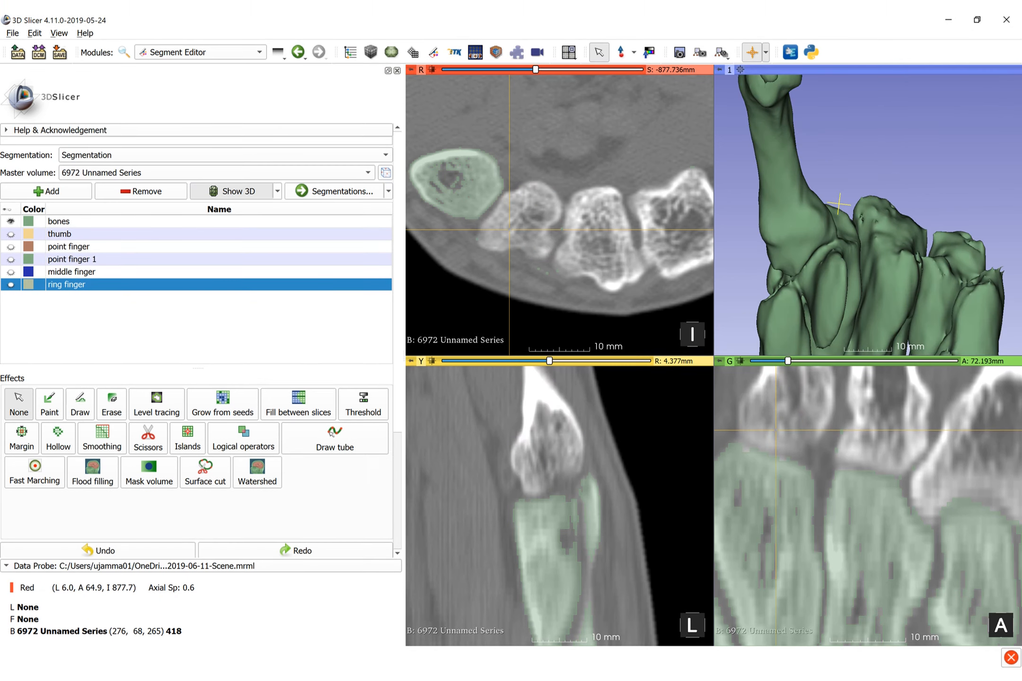
left_click(69, 189)
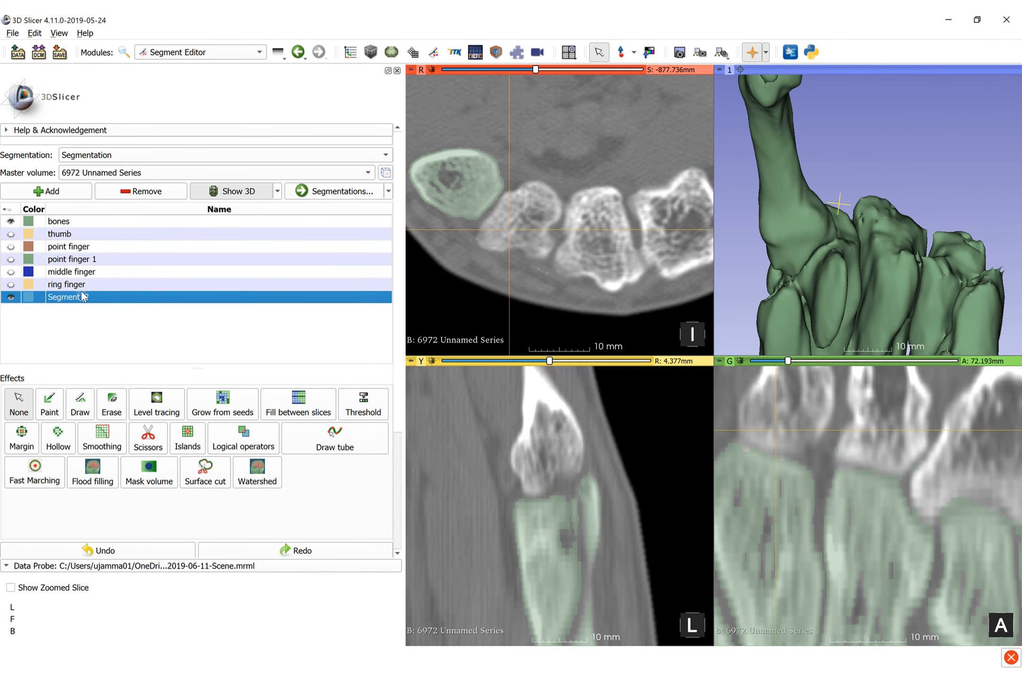
Step: Rename the newly added segment as "little finger"
double_click(81, 296)
type("ring")
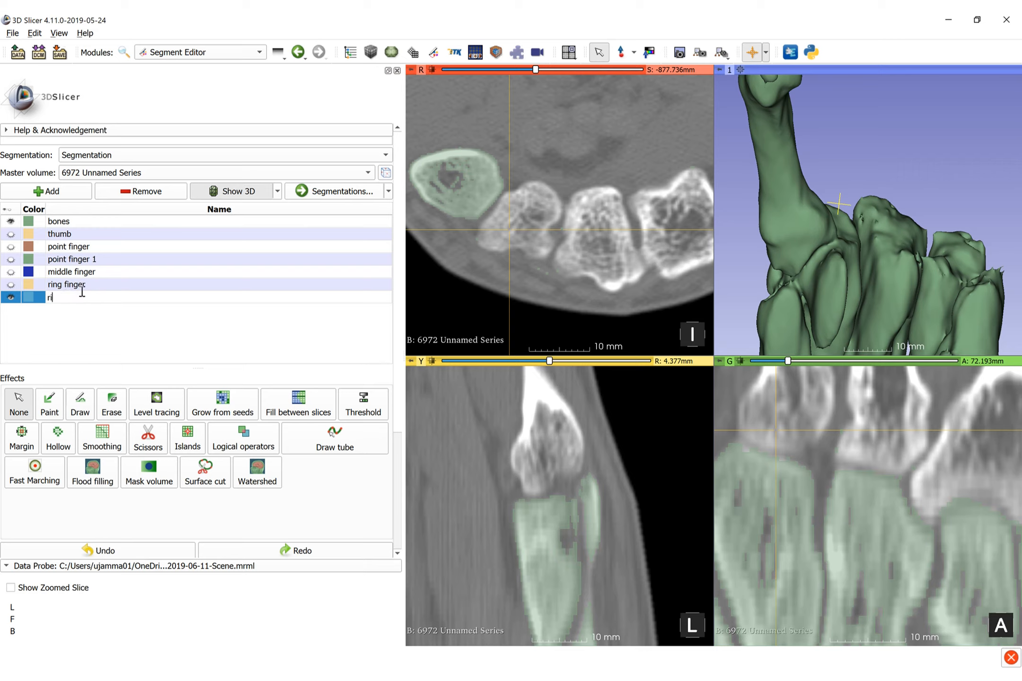
key("BackSpace")
key("BackSpace")
key("BackSpace")
key("BackSpace")
type("little finger")
key("Return")
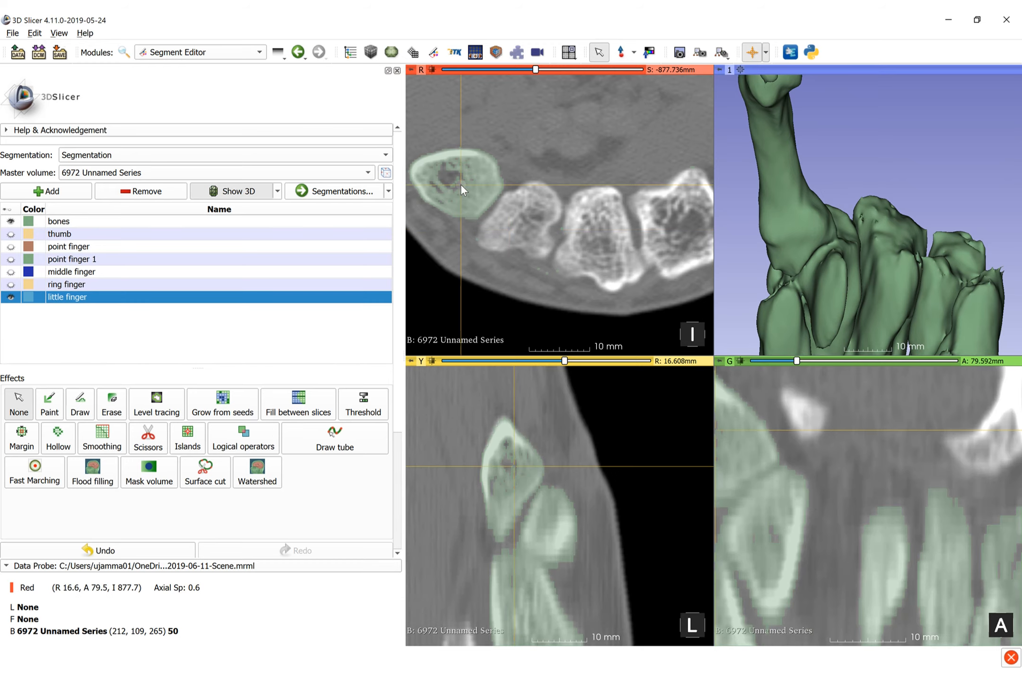
Step: Fill the bone end into the little finger segment with free-form scissors outlines at R 16.608 mm and A 80.076 mm
left_click_drag(461, 184, 540, 233, "shift")
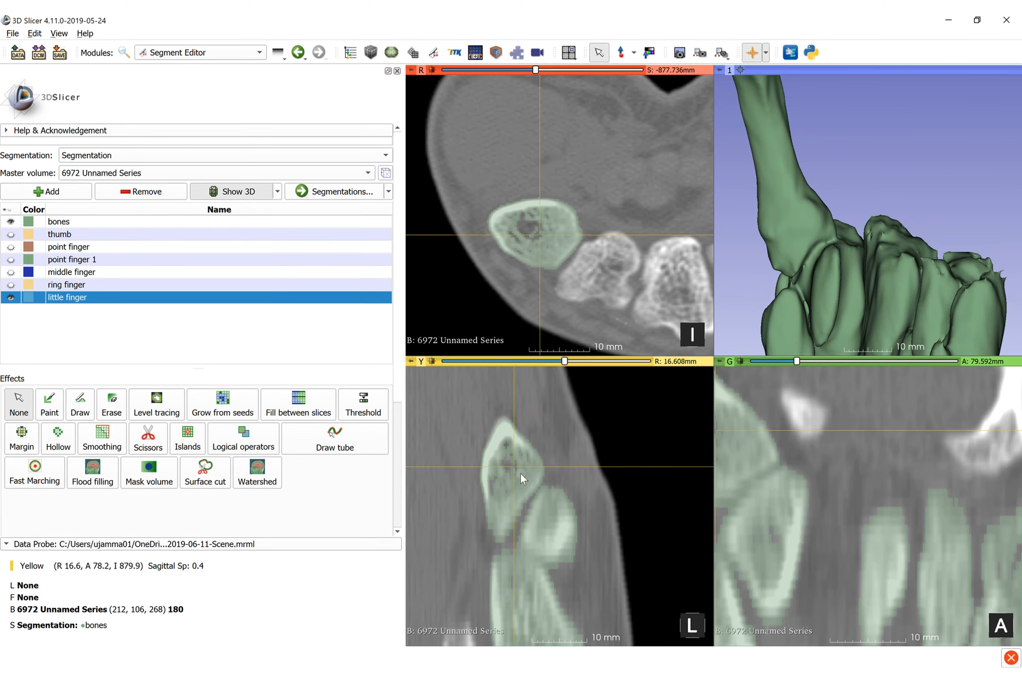
key("shift")
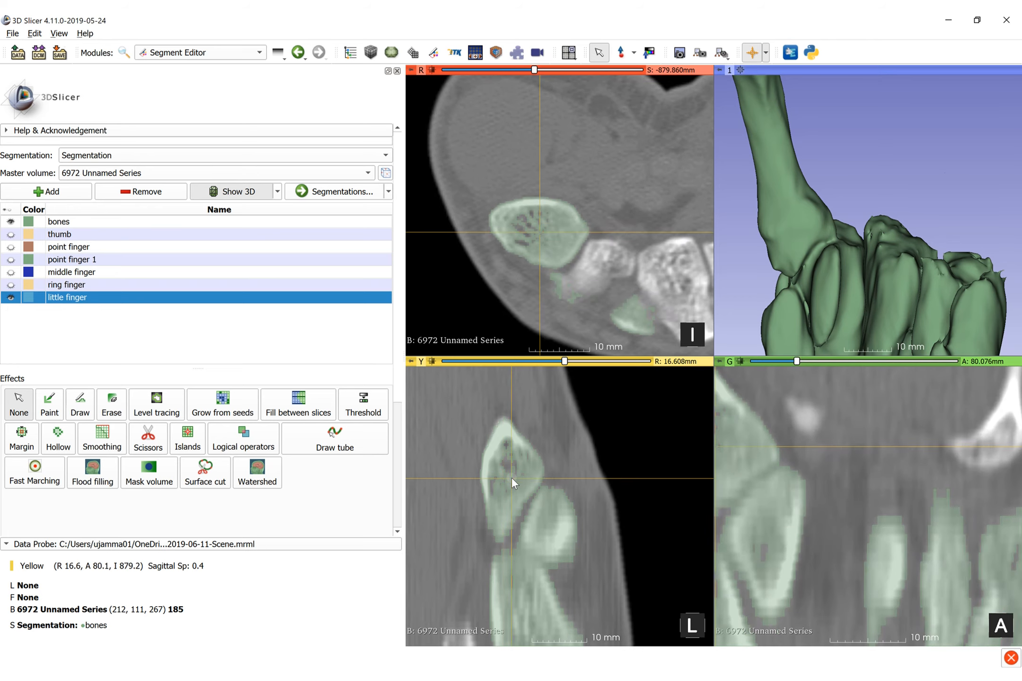
middle_click_drag(744, 467, 896, 520)
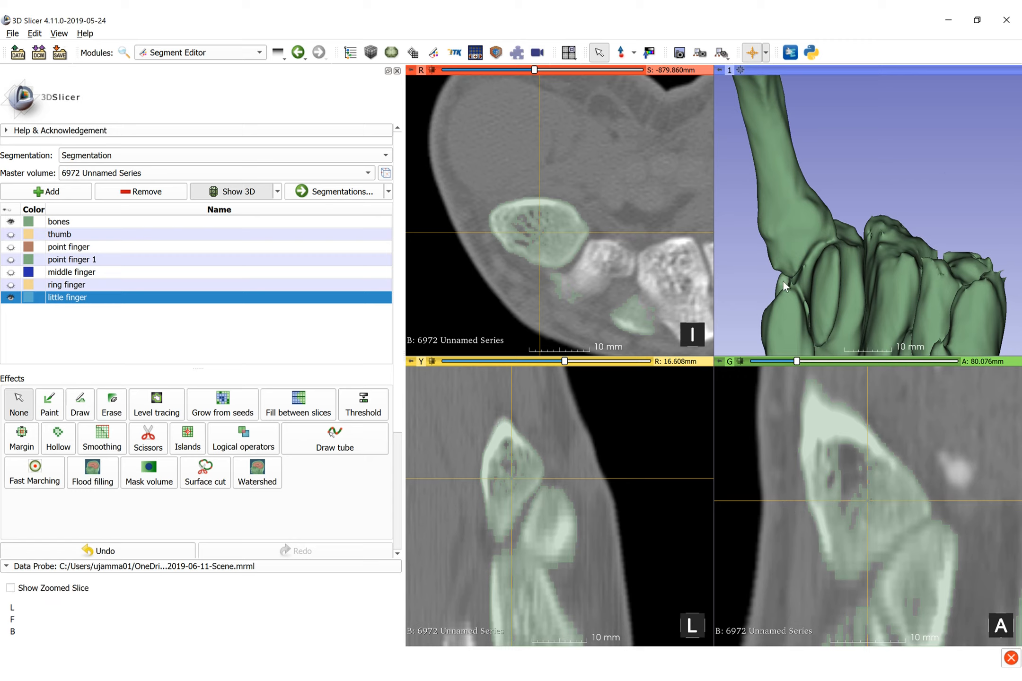
left_click_drag(782, 280, 805, 272)
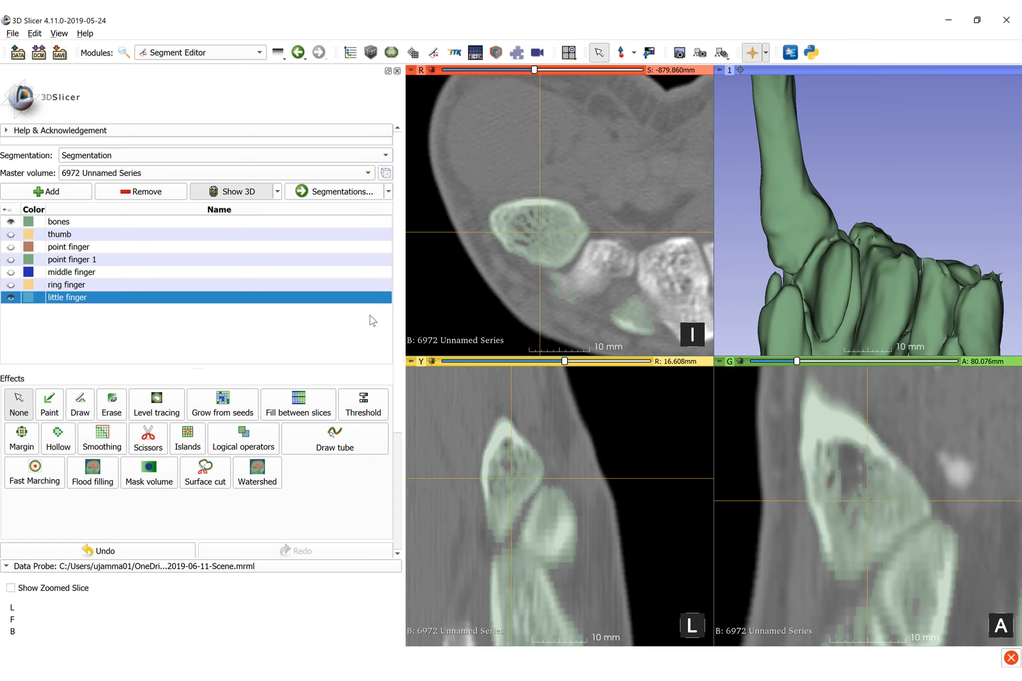
left_click(160, 431)
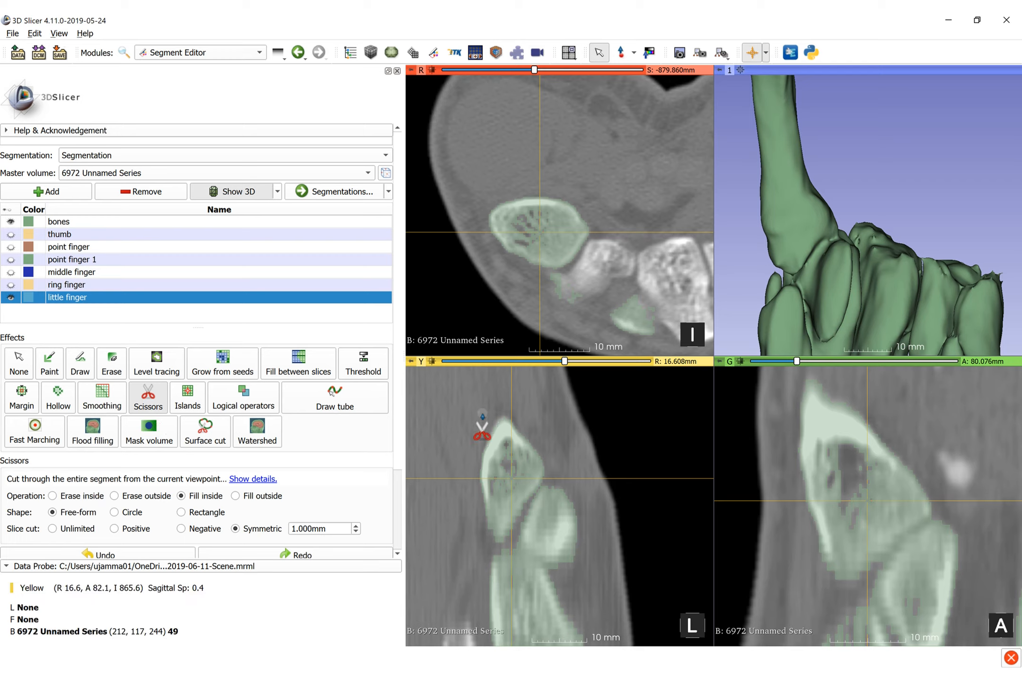
mouse_move(499, 400)
left_mouse_down()
mouse_move(464, 515)
mouse_move(481, 550)
left_mouse_up()
left_click_drag(513, 540, 552, 449)
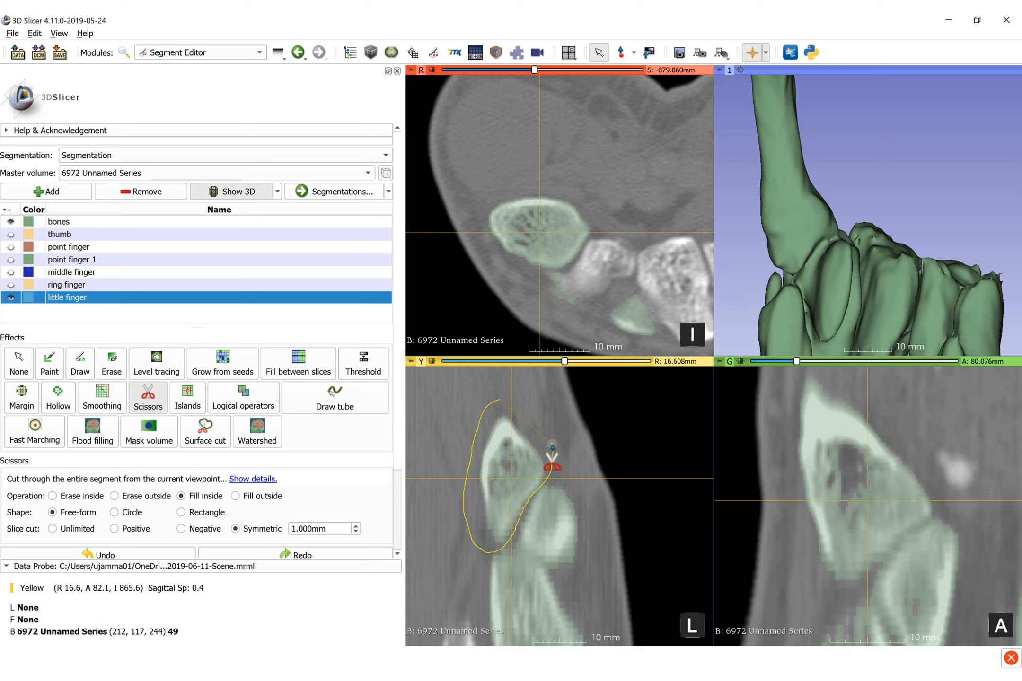
left_click_drag(551, 448, 551, 449)
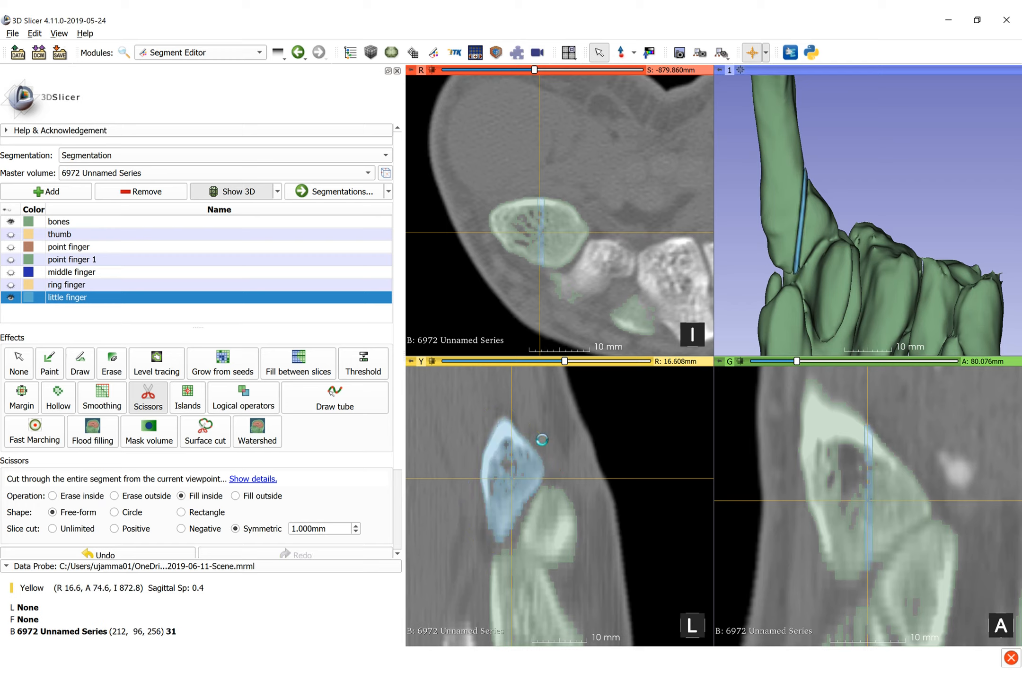
mouse_move(780, 411)
left_mouse_down()
mouse_move(803, 549)
mouse_move(832, 593)
mouse_move(860, 585)
mouse_move(944, 514)
mouse_move(886, 407)
left_mouse_up()
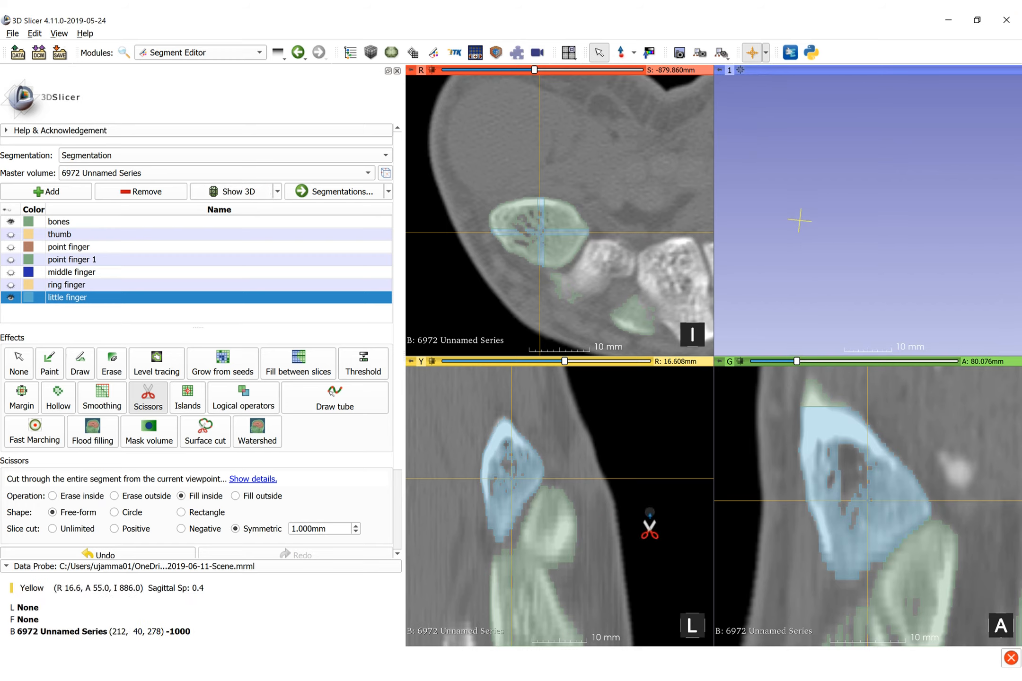
Step: Fill the bone end into the little finger segment with free-form scissors outlines on the sagittal slices R 15.904 mm and R 15.201 mm
scroll(633, 544, "down", 2)
mouse_move(502, 408)
left_mouse_down()
mouse_move(455, 504)
mouse_move(463, 551)
mouse_move(523, 523)
mouse_move(553, 449)
left_mouse_up()
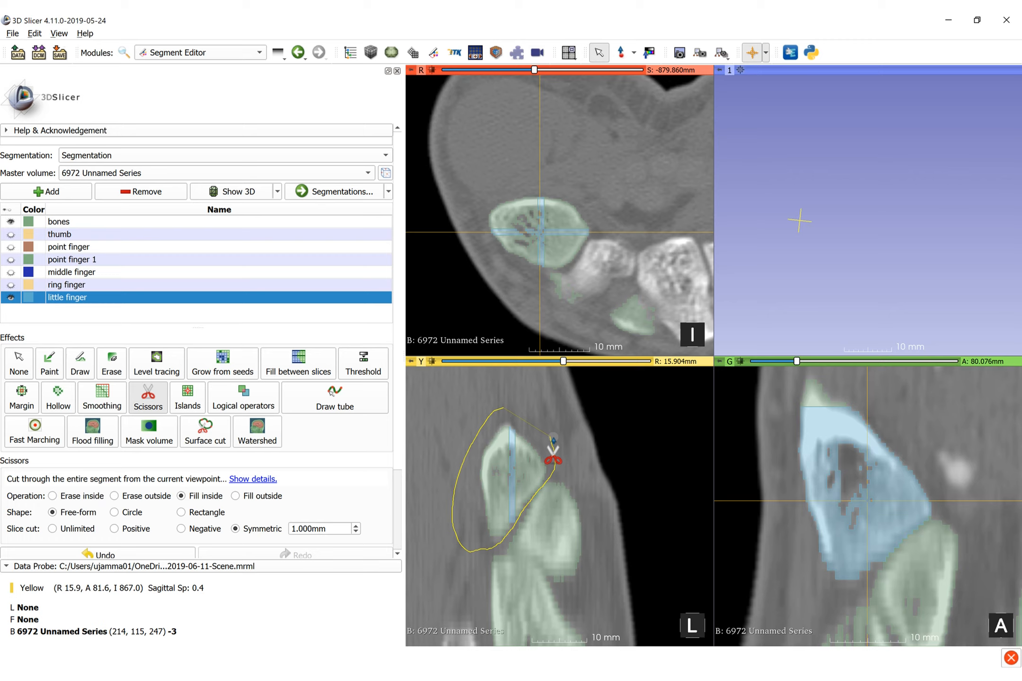
left_click_drag(553, 440, 553, 460)
scroll(553, 473, "down", 2)
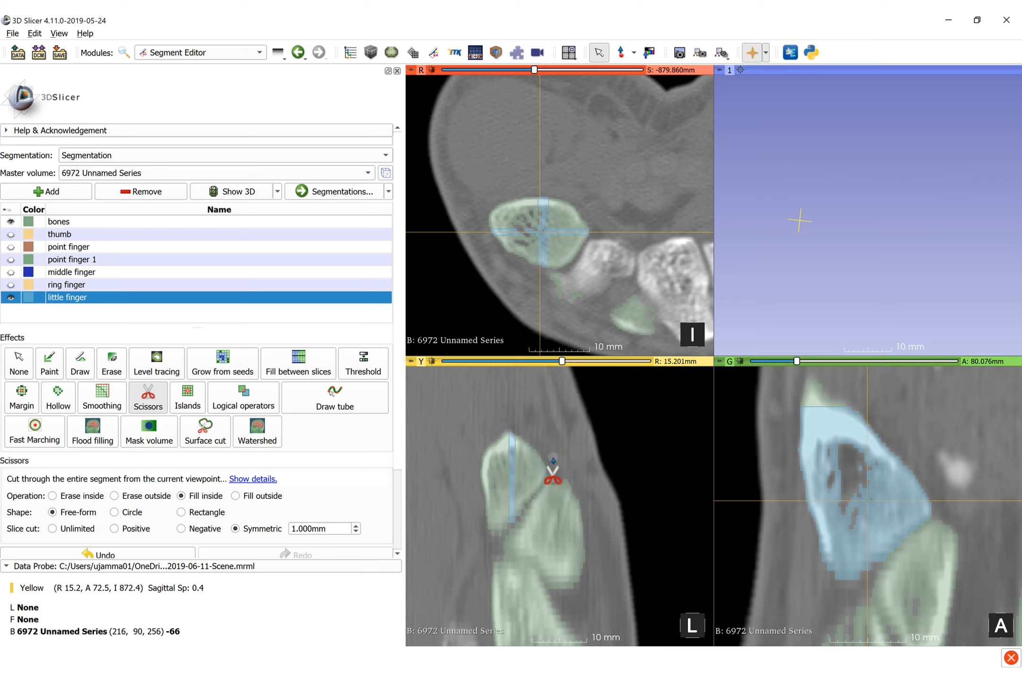
mouse_move(507, 412)
left_mouse_down()
mouse_move(463, 502)
mouse_move(490, 543)
mouse_move(561, 463)
left_mouse_up()
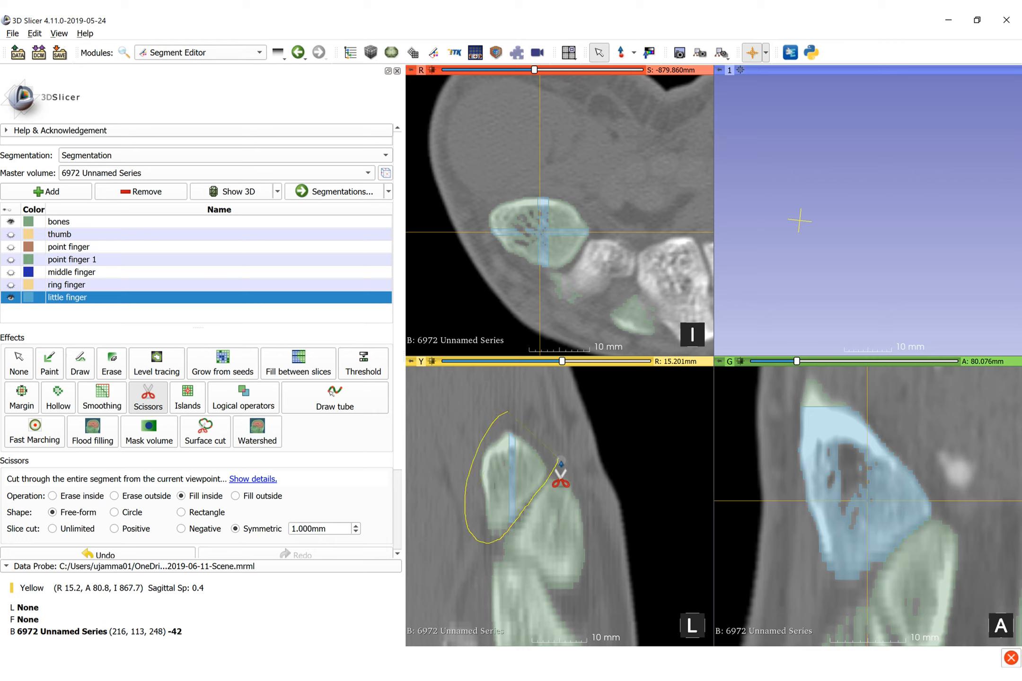
left_click_drag(561, 463, 561, 465)
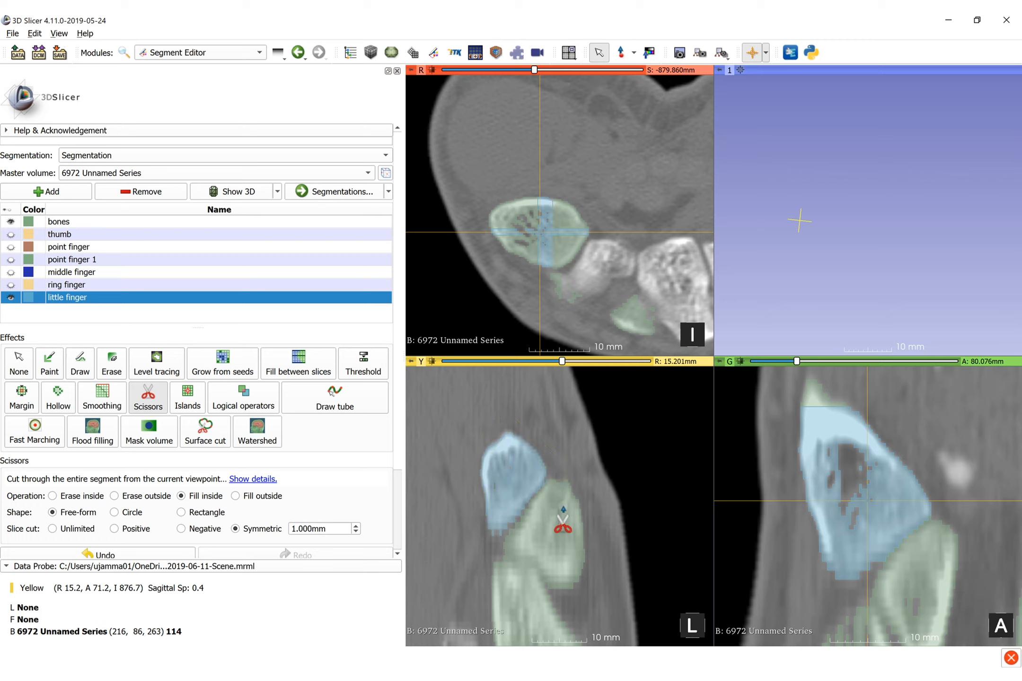
Step: Outline the bone end with free-form scissors on sagittal slices R 14.498 mm and R 13.795 mm to fill it into the little finger segment
scroll(563, 507, "down", 2)
mouse_move(504, 418)
left_mouse_down()
mouse_move(470, 494)
mouse_move(493, 534)
mouse_move(542, 490)
mouse_move(555, 448)
left_mouse_up()
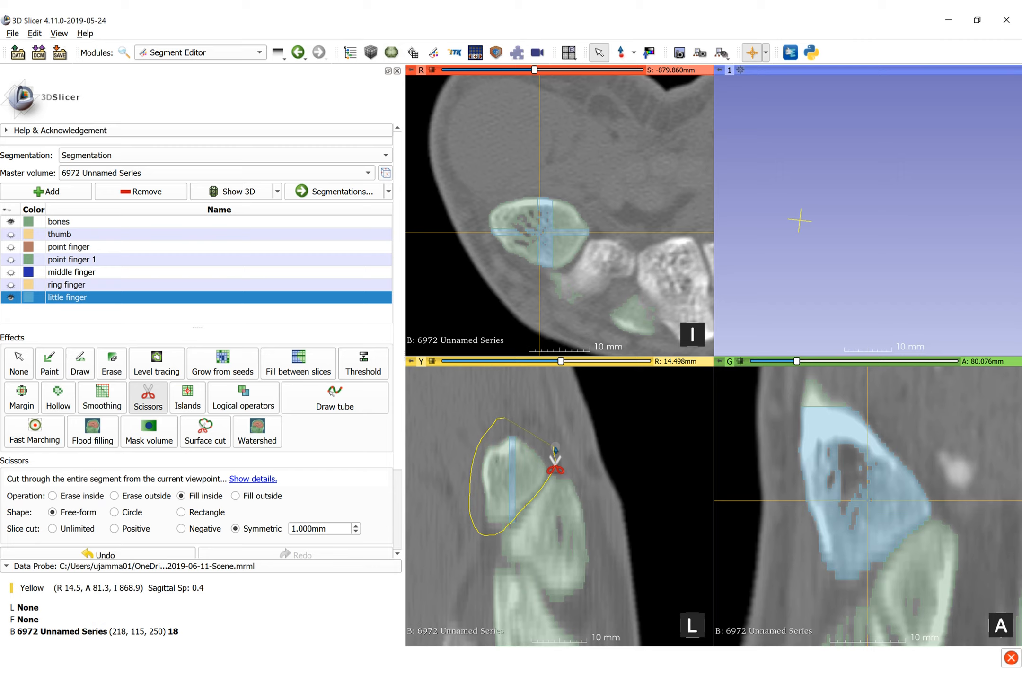
left_click_drag(555, 448, 542, 466)
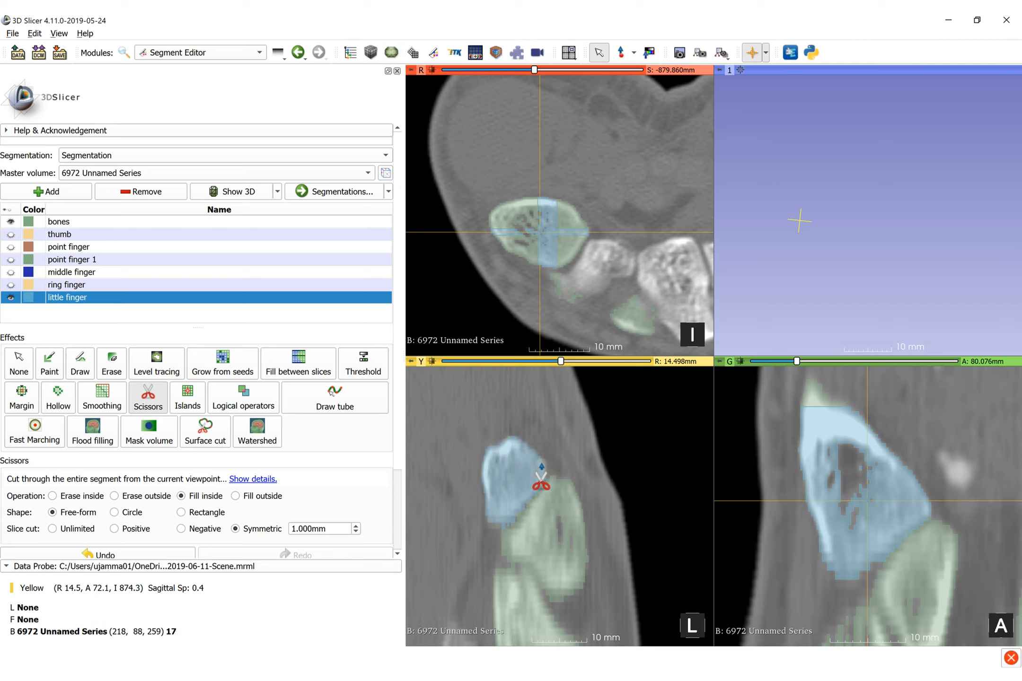
scroll(542, 465, "down", 2)
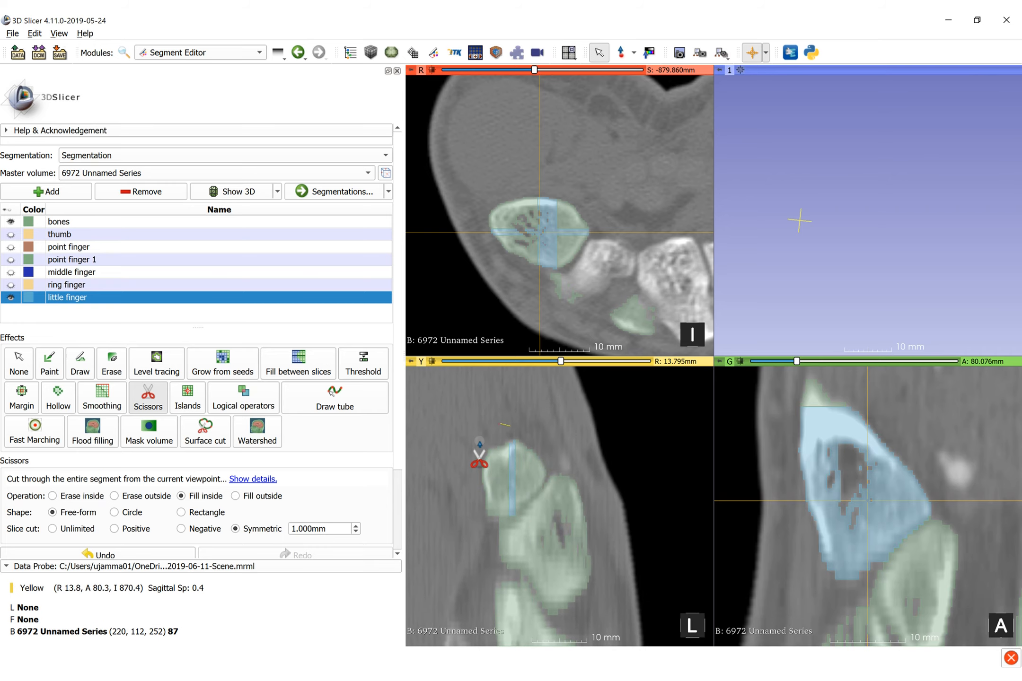
mouse_move(509, 425)
left_mouse_down()
mouse_move(485, 530)
mouse_move(509, 535)
mouse_move(553, 459)
left_mouse_up()
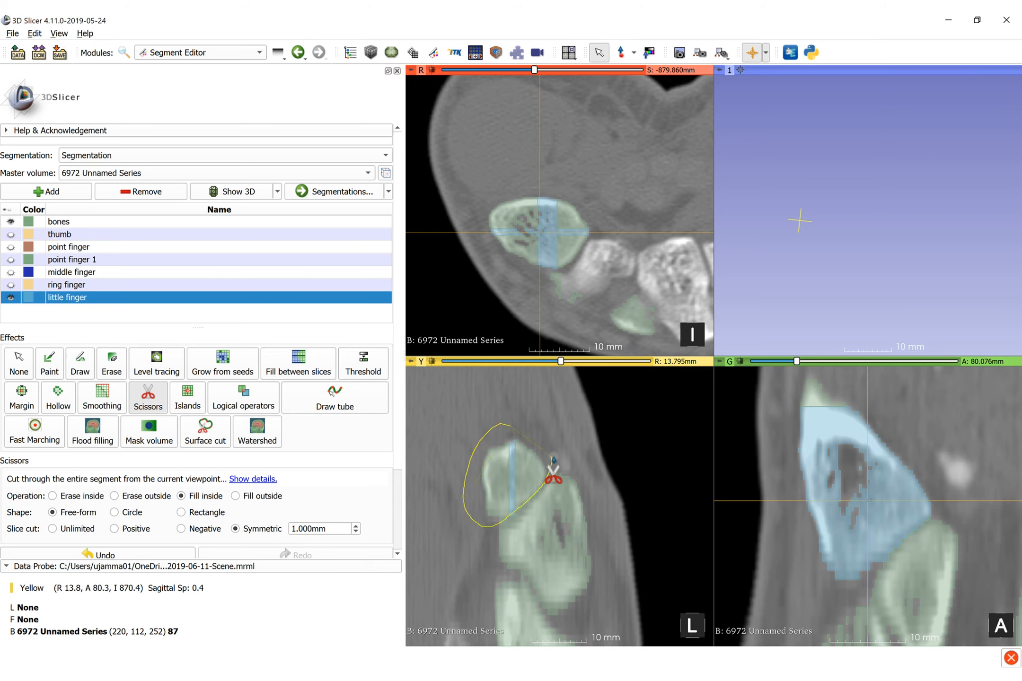
left_click_drag(553, 459, 530, 486)
Step: Extend the little finger fill with free-form scissors around the rounded bone section at R 13.092 mm and R 12.389 mm
scroll(531, 486, "down", 2)
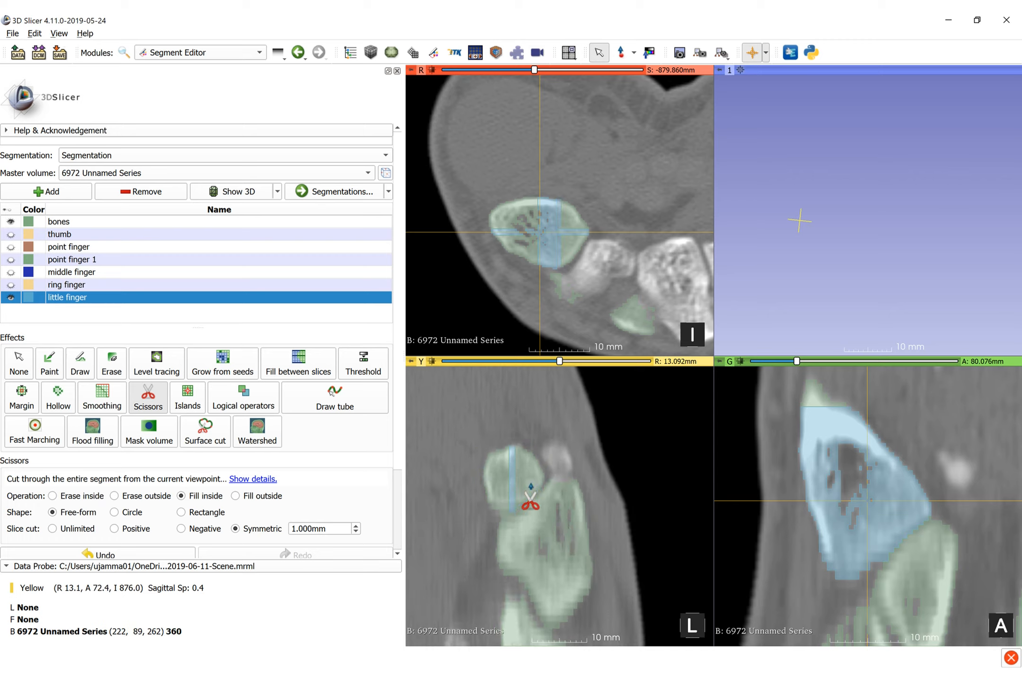
mouse_move(499, 428)
left_mouse_down()
mouse_move(470, 501)
mouse_move(506, 522)
mouse_move(540, 498)
mouse_move(546, 447)
left_mouse_up()
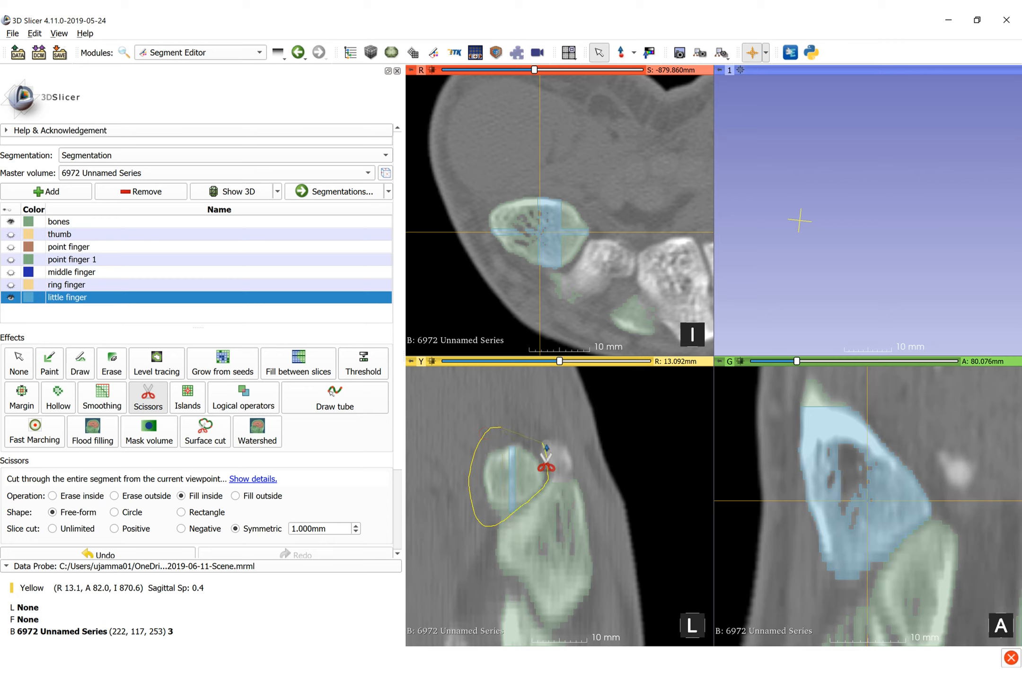
mouse_move(546, 447)
left_mouse_down()
mouse_move(479, 502)
mouse_move(521, 502)
mouse_move(547, 463)
left_mouse_up()
scroll(523, 468, "down", 2)
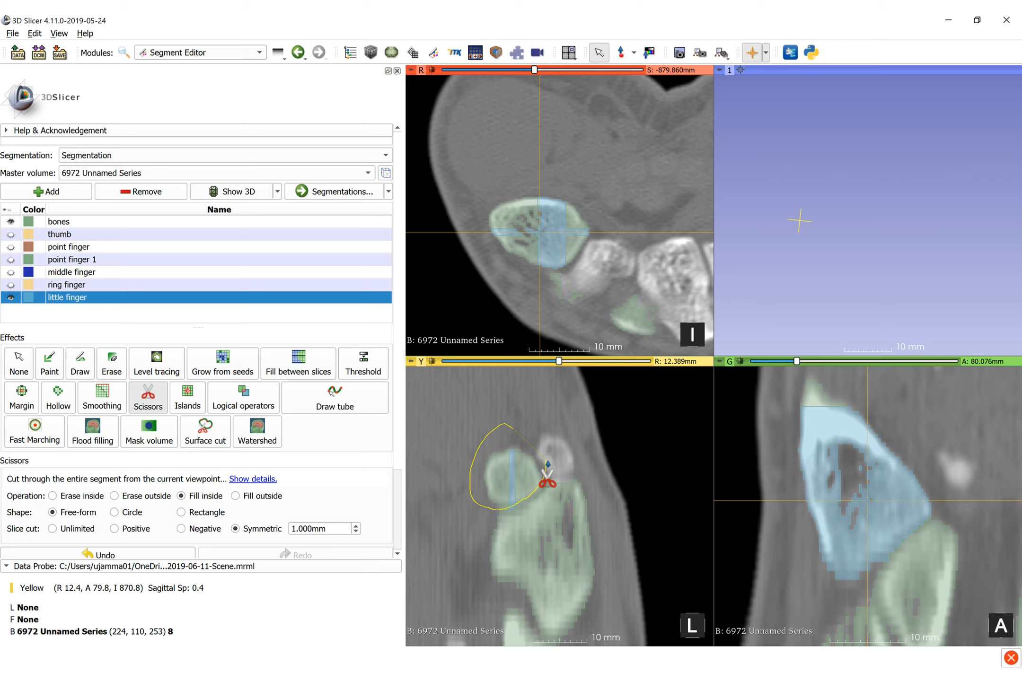
left_click_drag(547, 464, 525, 494)
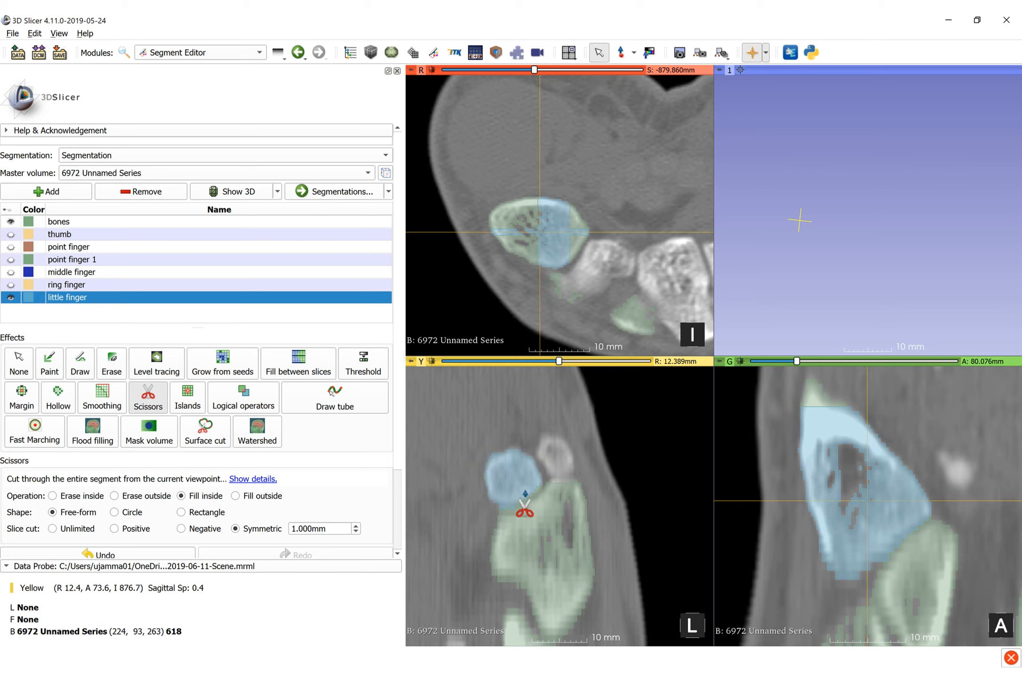
Step: Fill the shrinking bone section into the little finger segment with free-form scissors outlines at R 11.686 mm and R 10.983 mm
scroll(524, 508, "down", 2)
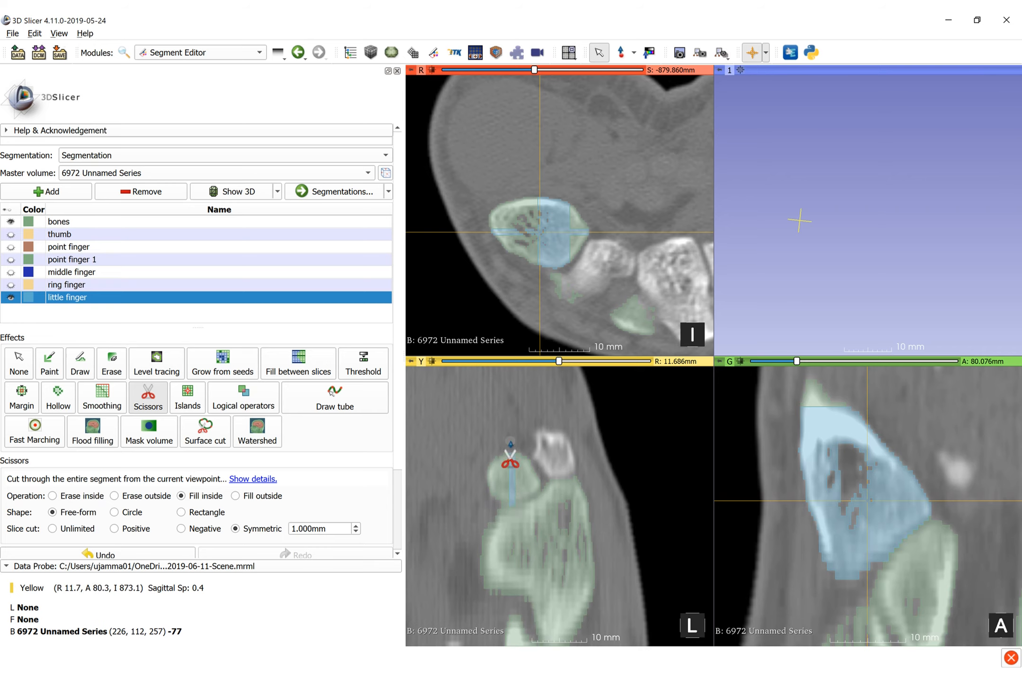
mouse_move(510, 441)
left_mouse_down()
mouse_move(481, 513)
mouse_move(531, 508)
mouse_move(546, 481)
left_mouse_up()
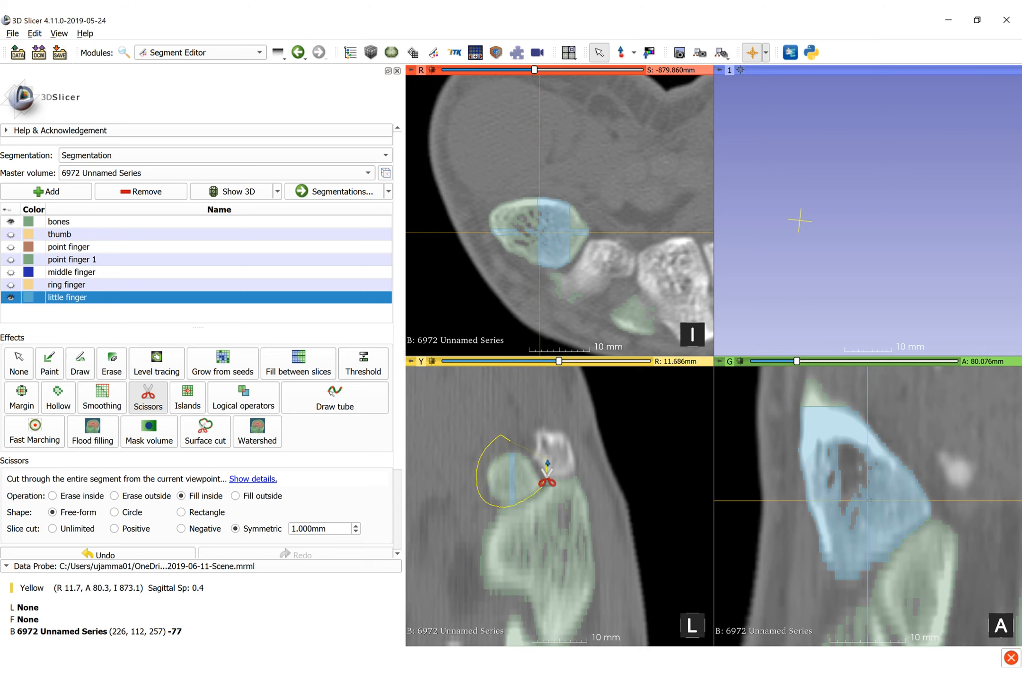
left_click_drag(546, 481, 545, 484)
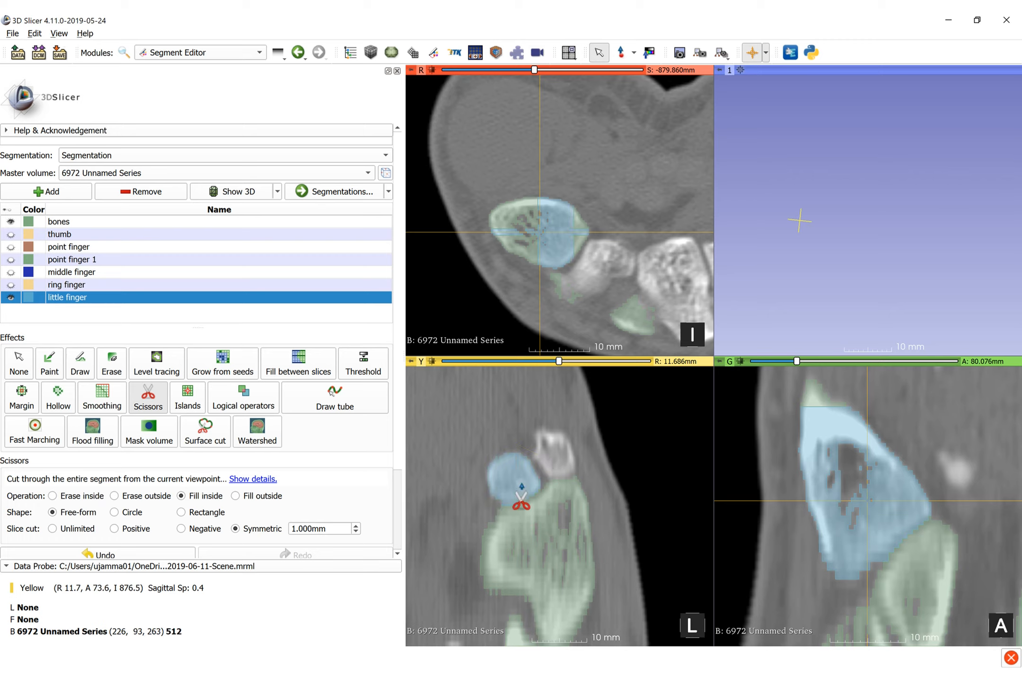
scroll(520, 506, "down", 2)
mouse_move(478, 473)
left_mouse_down()
mouse_move(501, 502)
mouse_move(545, 483)
left_mouse_up()
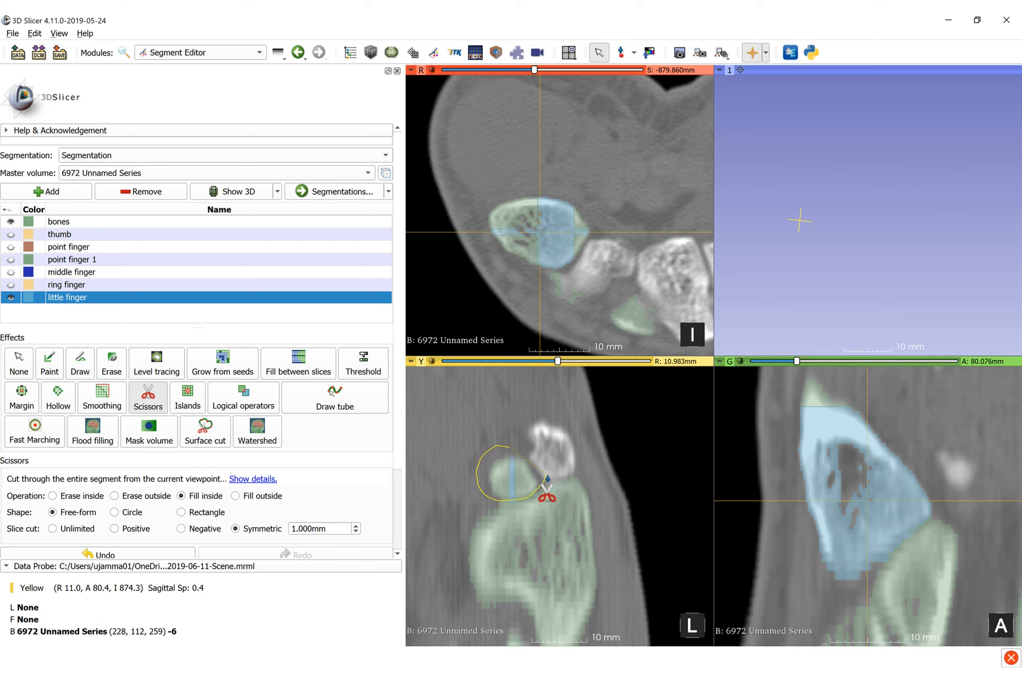
left_click_drag(547, 478, 546, 478)
Step: Fill the small bone tip into the little finger segment with free-form scissors outlines at R 10.279 mm and R 9.576 mm
scroll(529, 473, "down", 2)
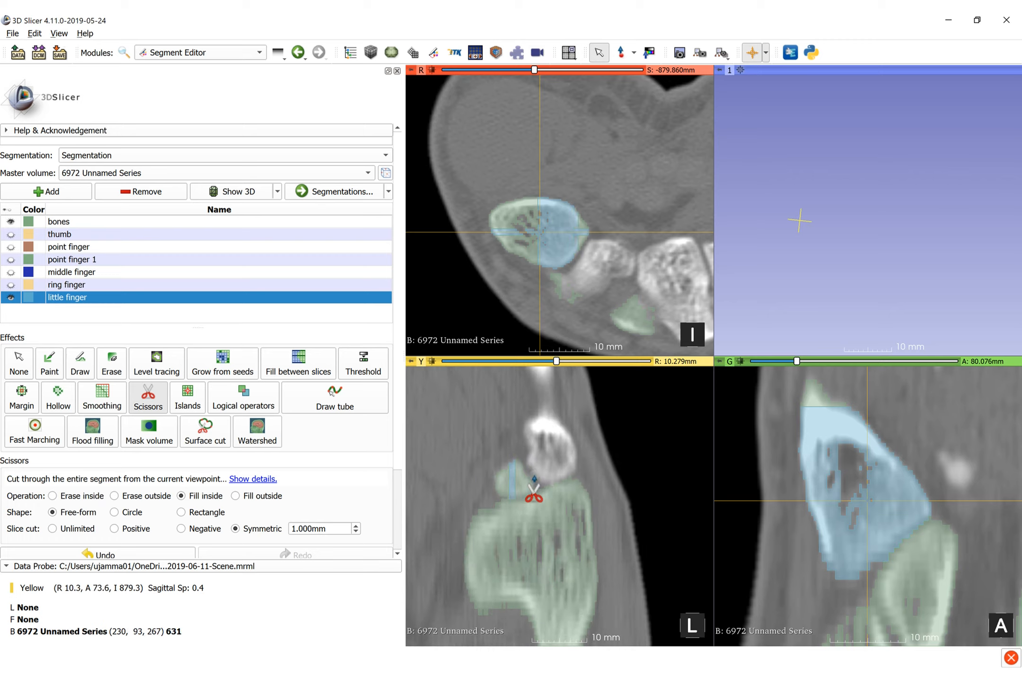
mouse_move(518, 438)
left_mouse_down()
mouse_move(481, 486)
mouse_move(513, 500)
mouse_move(549, 473)
left_mouse_up()
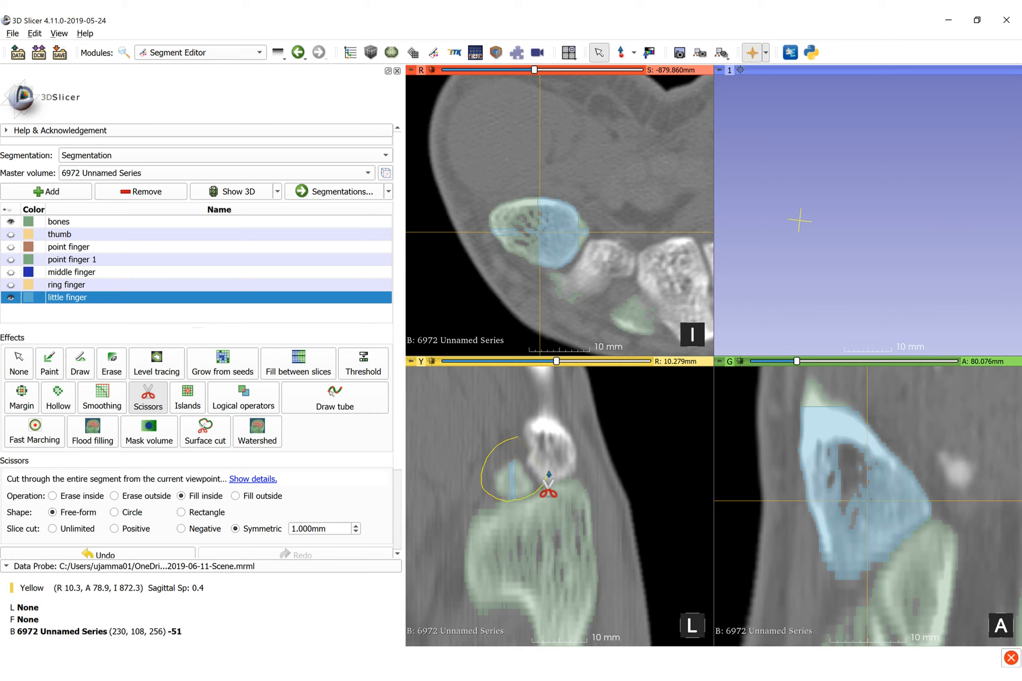
mouse_move(549, 473)
left_mouse_down()
mouse_move(489, 468)
mouse_move(531, 495)
mouse_move(539, 487)
left_mouse_up()
scroll(525, 466, "down", 2)
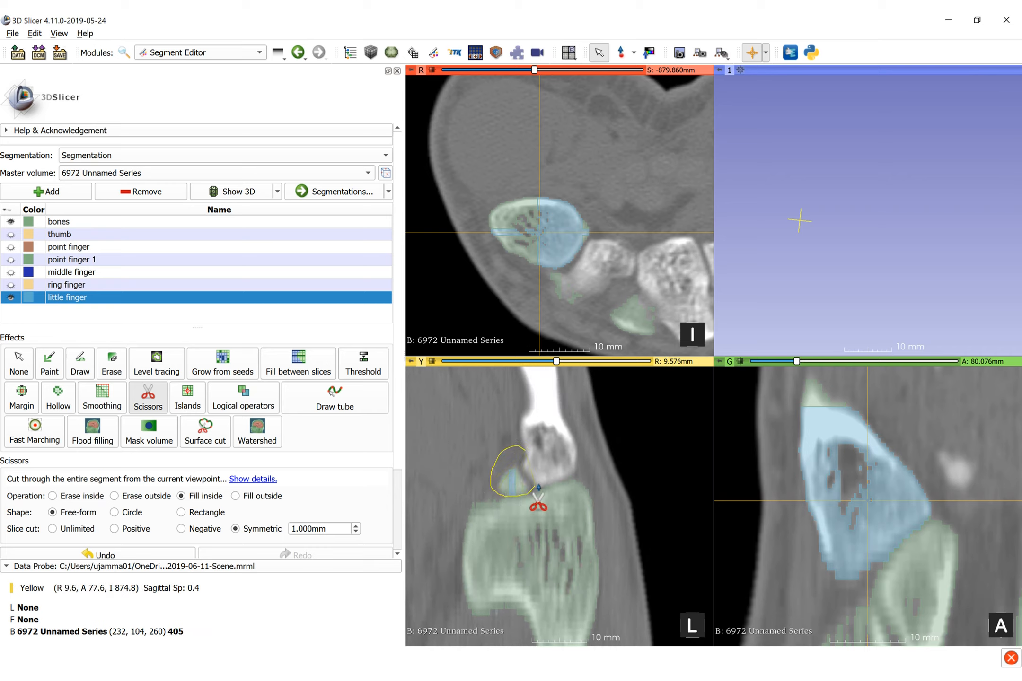
left_click_drag(538, 487, 522, 501)
Step: Outline the last bone remnant at R 8.873 mm with the free-form scissors fill, and turn the 3D display of the segments back on
scroll(522, 501, "down", 2)
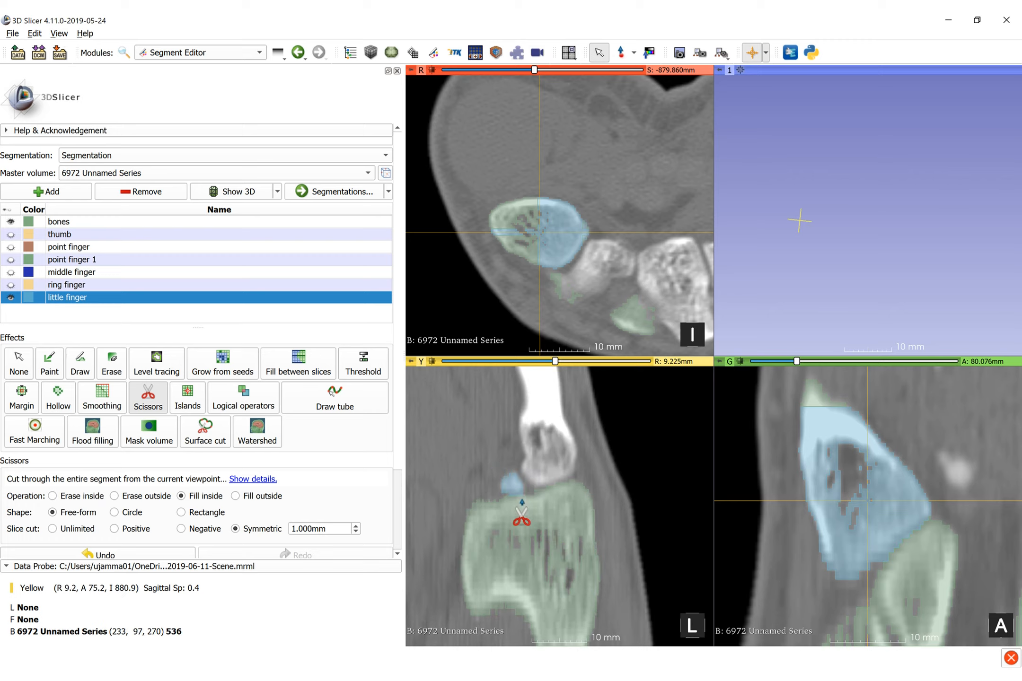
scroll(521, 490, "down", 2)
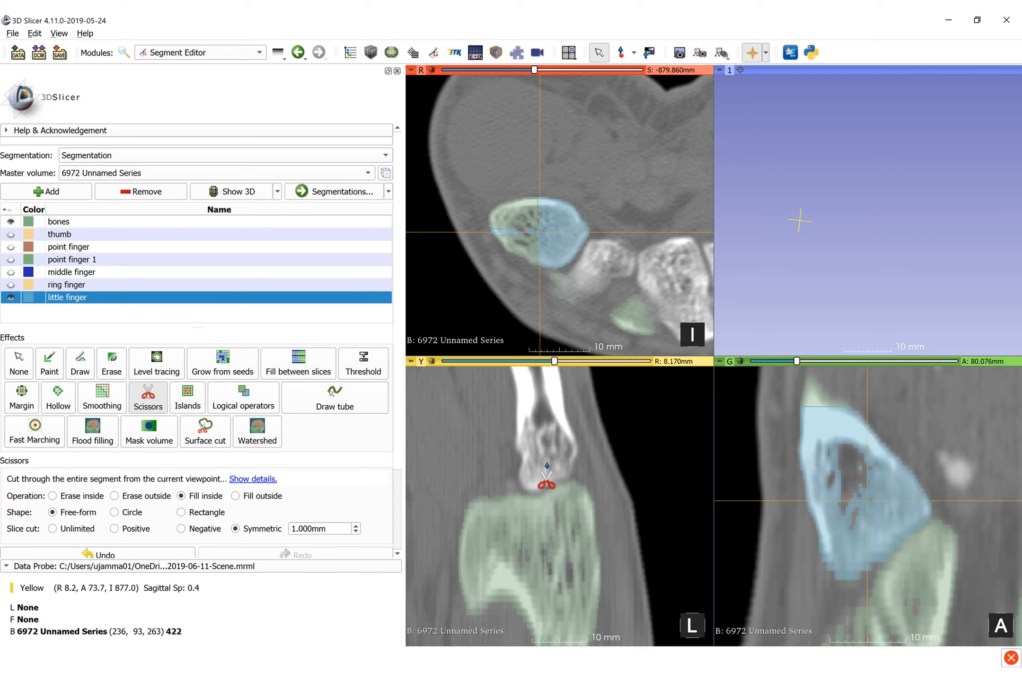
scroll(544, 482, "down", 1)
scroll(549, 468, "up", 3)
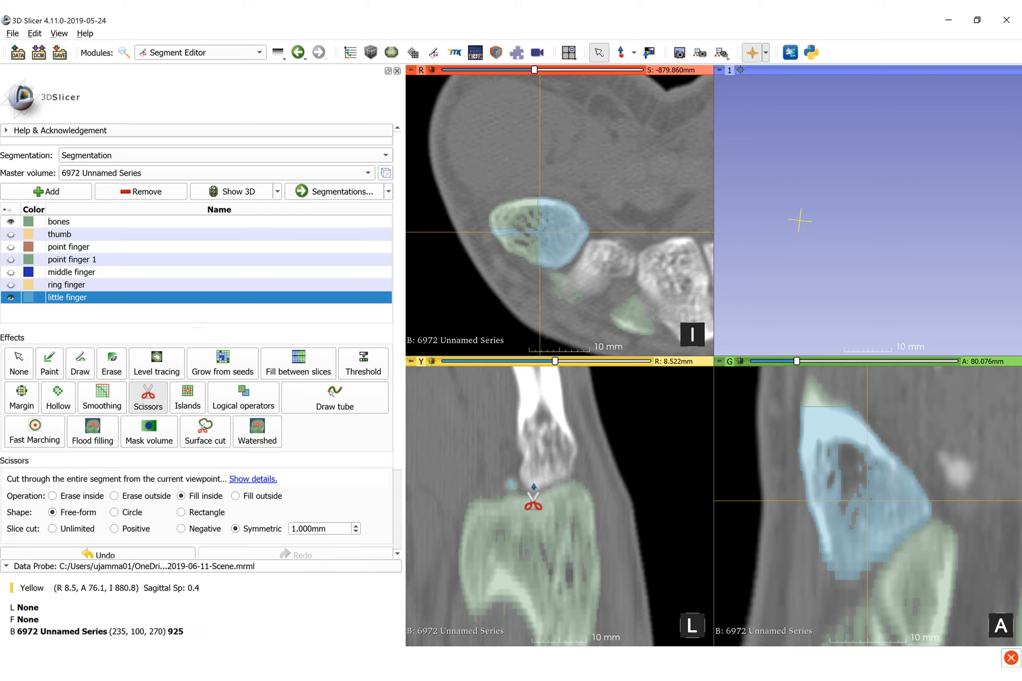
mouse_move(508, 464)
left_mouse_down()
mouse_move(493, 482)
mouse_move(510, 493)
mouse_move(531, 487)
left_mouse_up()
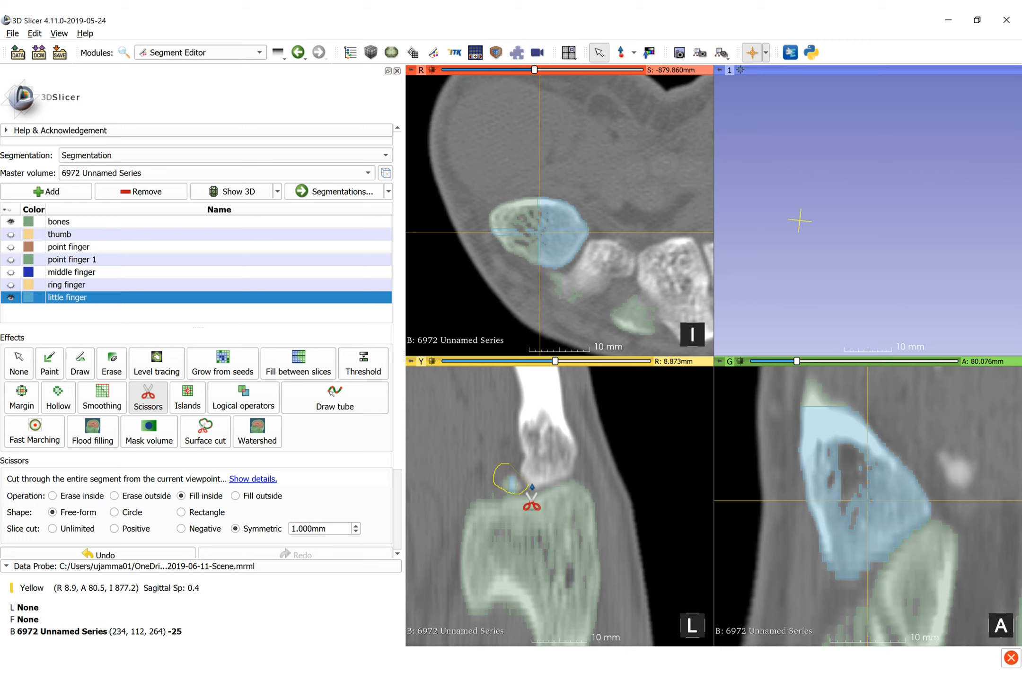
left_click_drag(532, 487, 526, 485)
key("z")
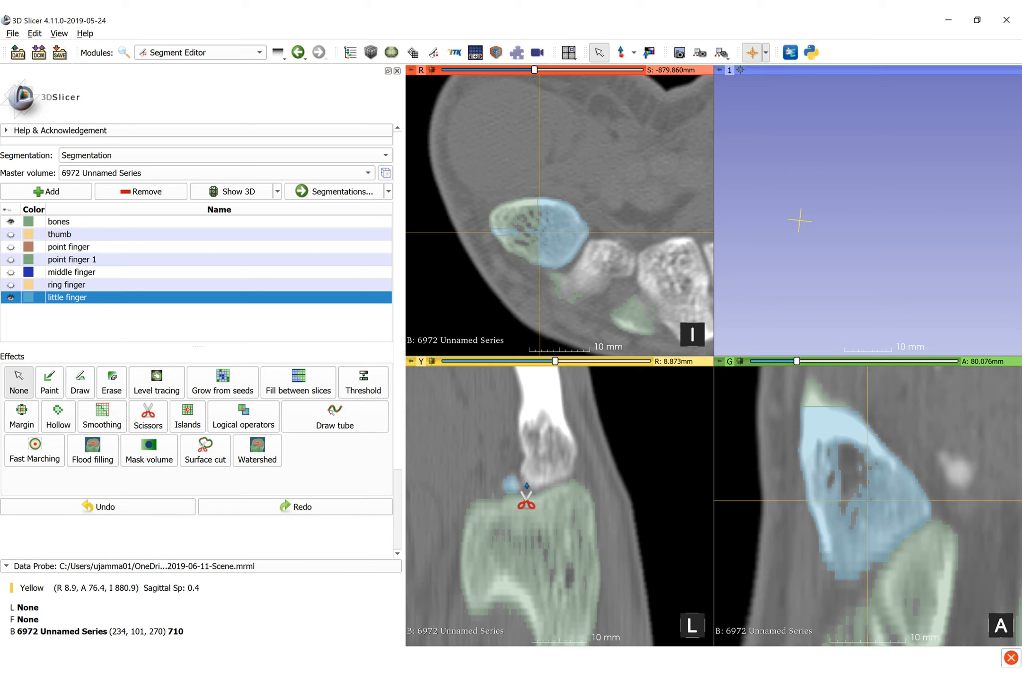
left_click(247, 191)
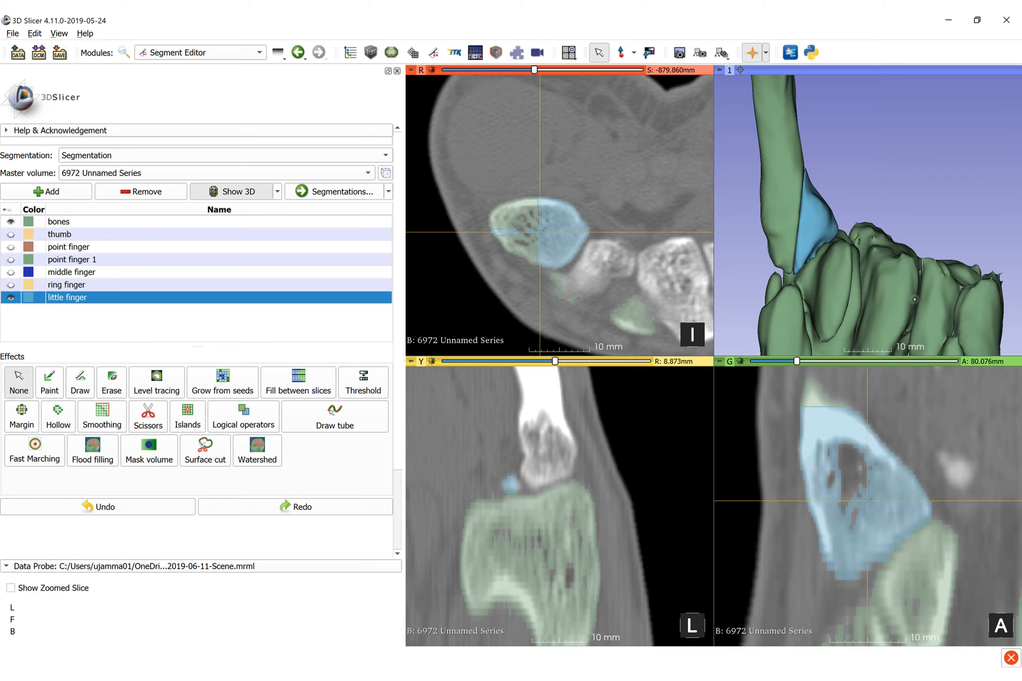
Step: Add the remaining pieces of the little finger bone chain to the little finger segment with Islands using Add selected island
mouse_move(914, 299)
left_mouse_down()
mouse_move(851, 300)
mouse_move(784, 285)
mouse_move(862, 265)
mouse_move(874, 307)
mouse_move(915, 286)
mouse_move(885, 294)
mouse_move(894, 300)
left_mouse_up()
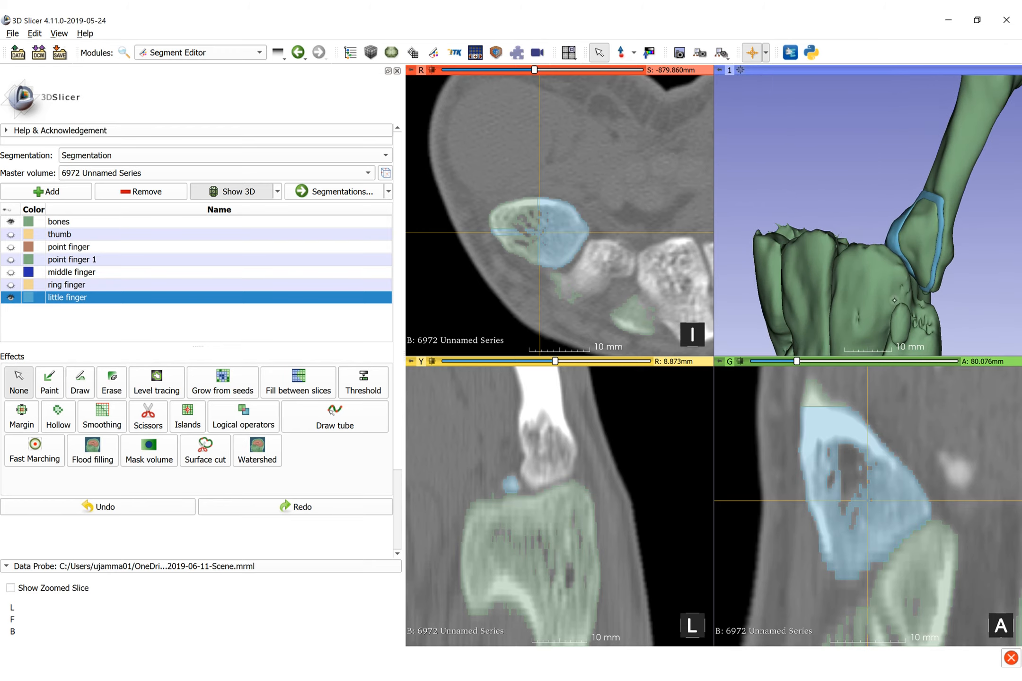
left_click(187, 416)
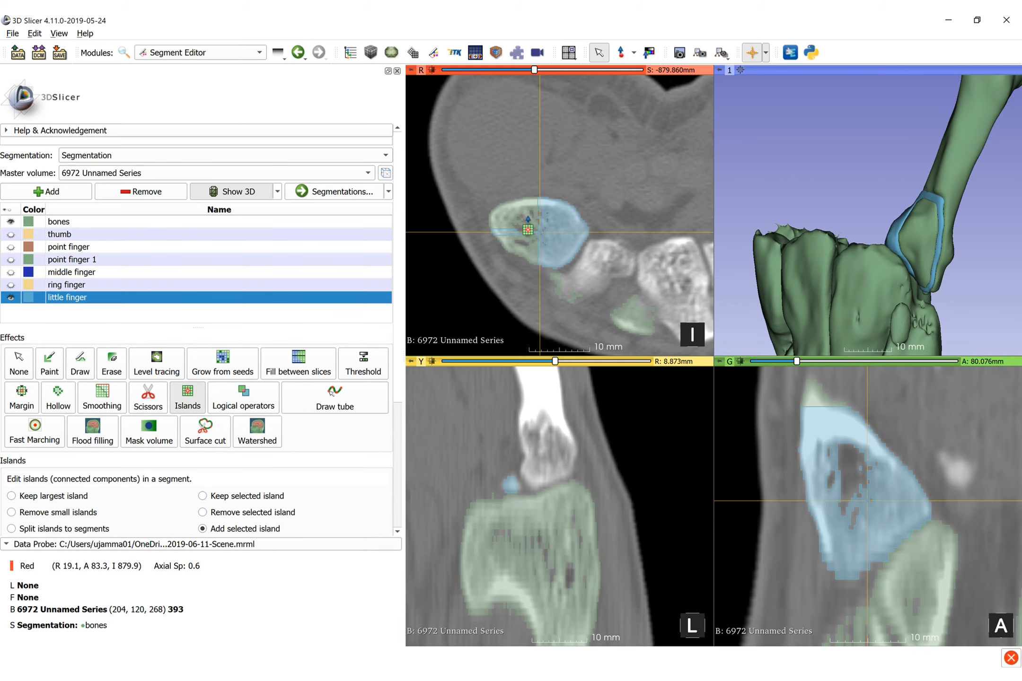
left_click(528, 230)
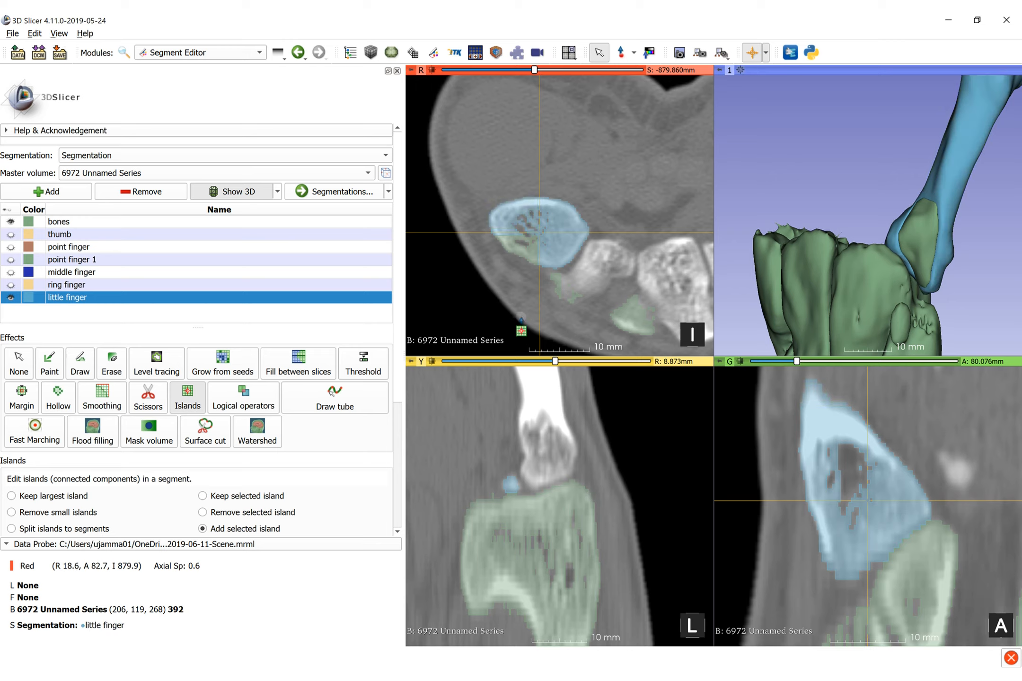
left_click(523, 256)
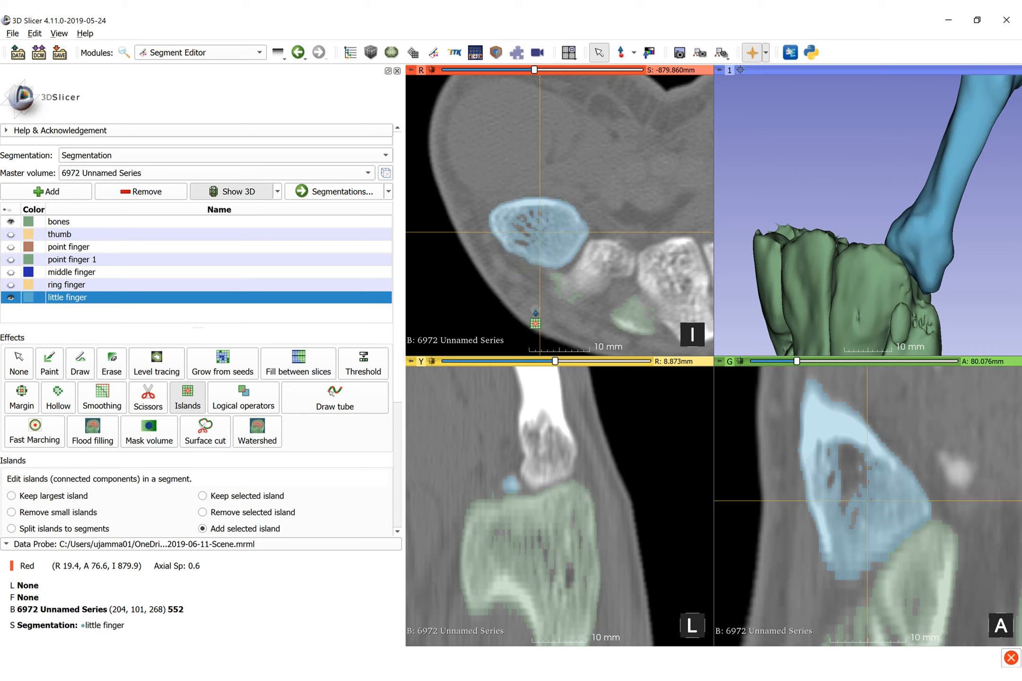
key("Escape")
left_click_drag(922, 208, 862, 242)
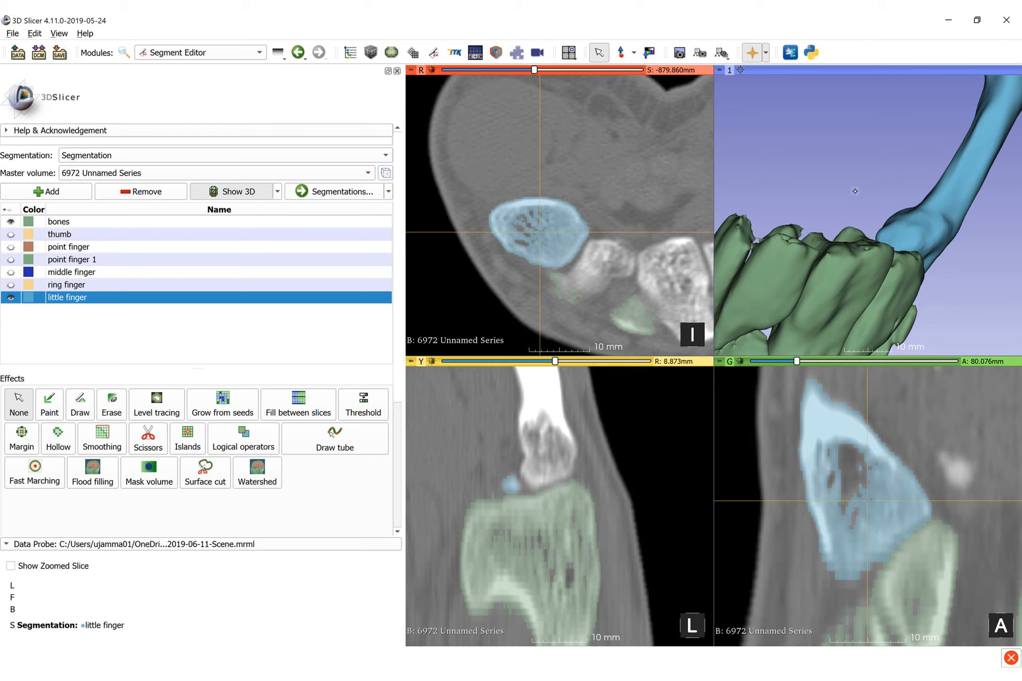
scroll(854, 191, "down", 5)
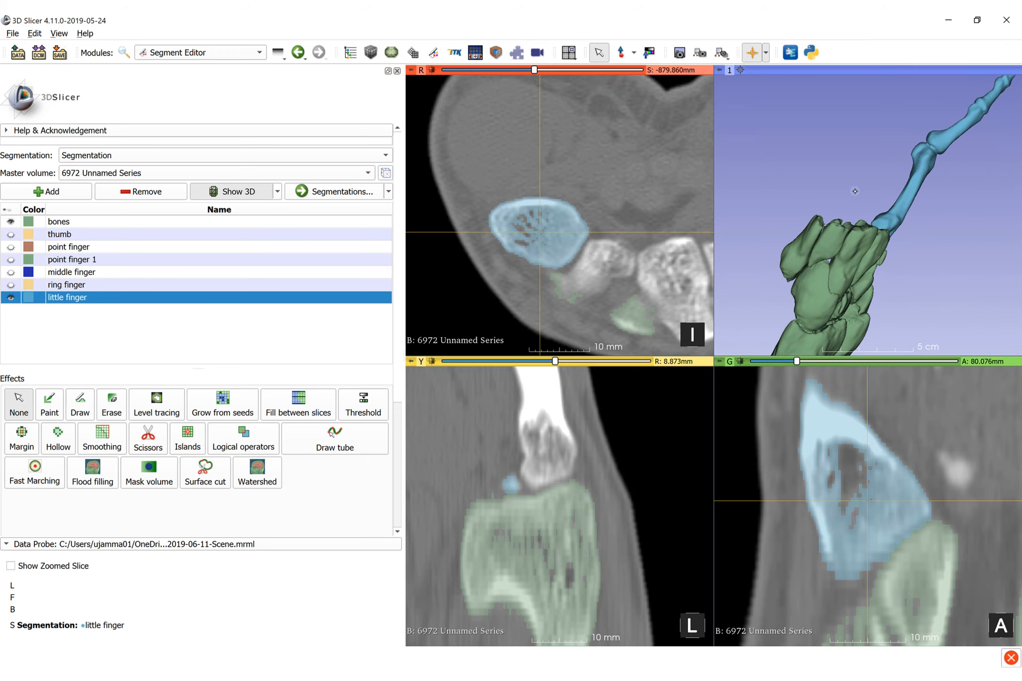
left_click_drag(854, 191, 818, 271)
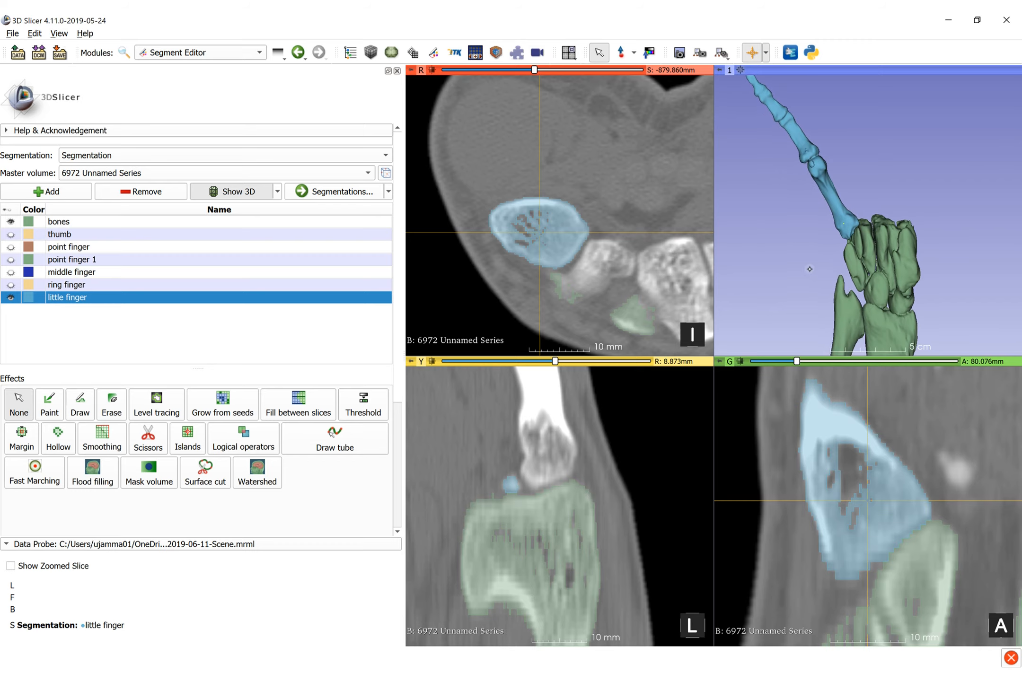
Step: Add a new segment and name it little finger1
left_click(56, 191)
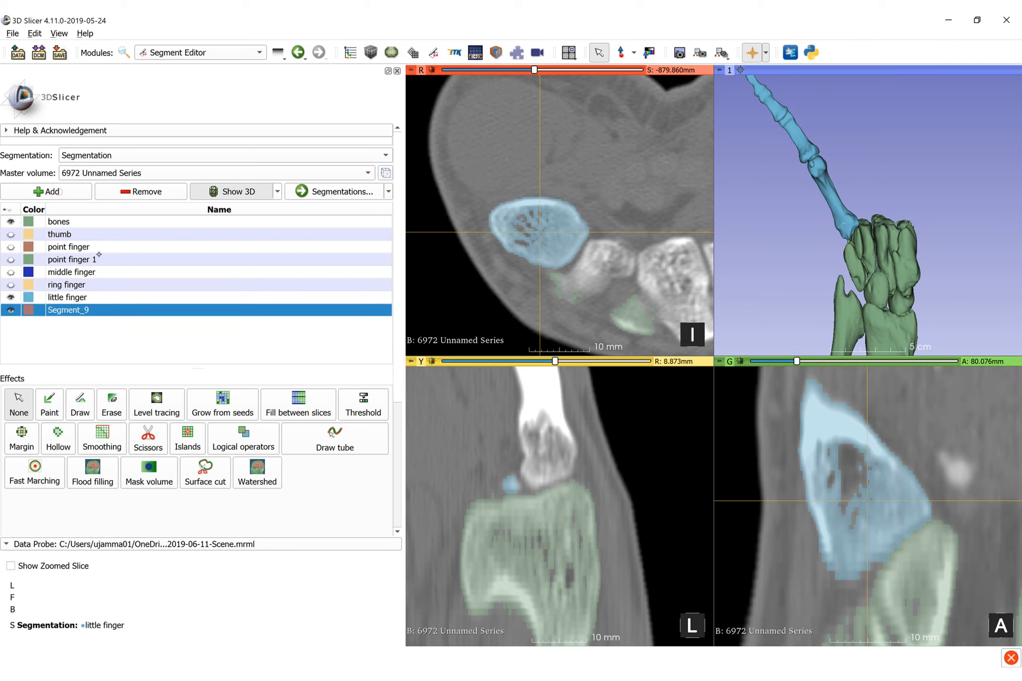
double_click(149, 308)
type("l")
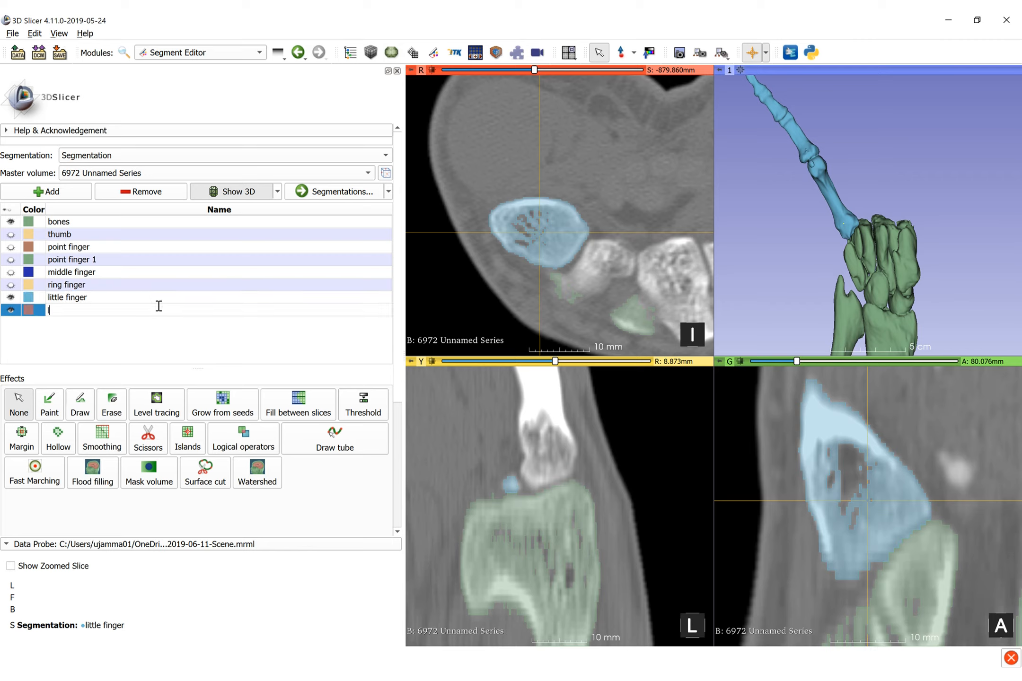
type("ittle finger1")
key("Return")
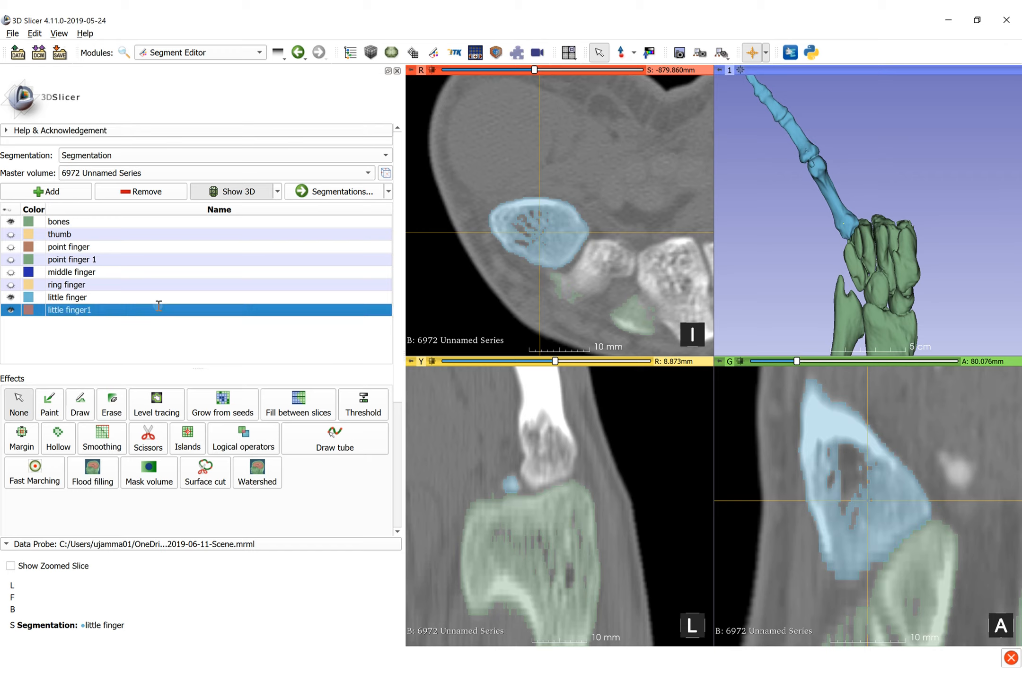
Step: Examine the little finger's knuckle joint in all three slice views, centred and enlarged where the two bones meet
left_click_drag(830, 195, 843, 245, "shift")
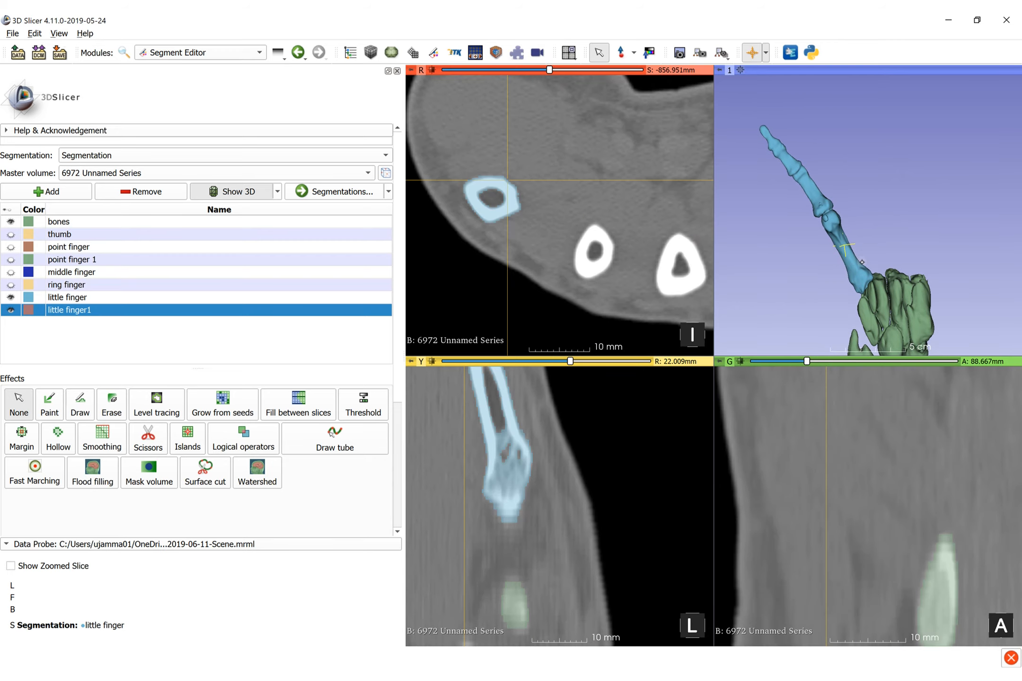
key("shift")
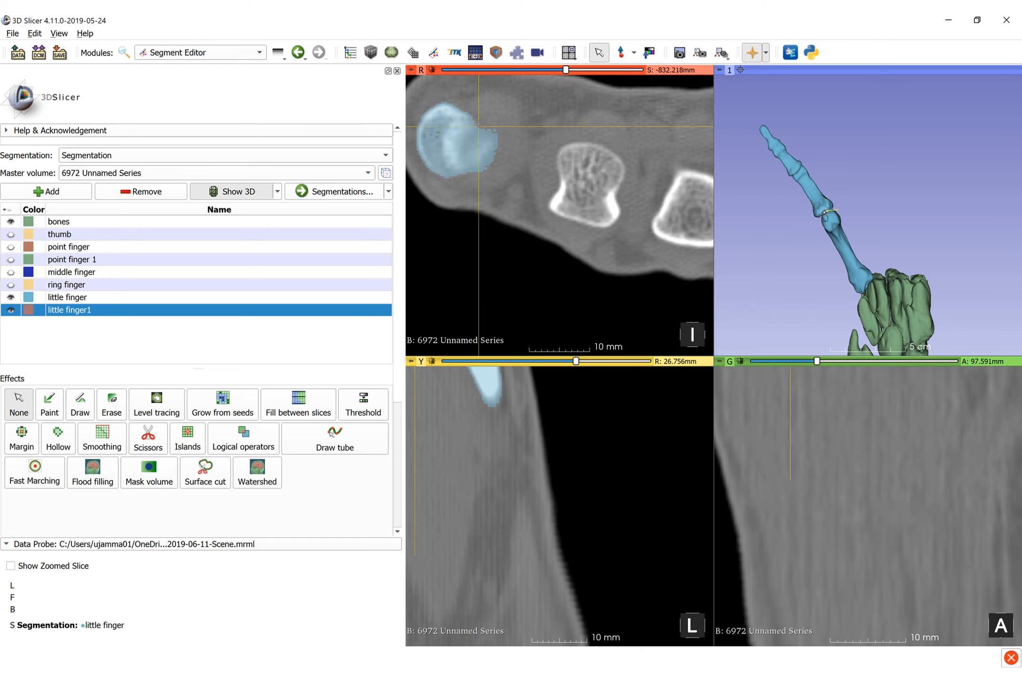
key("shift")
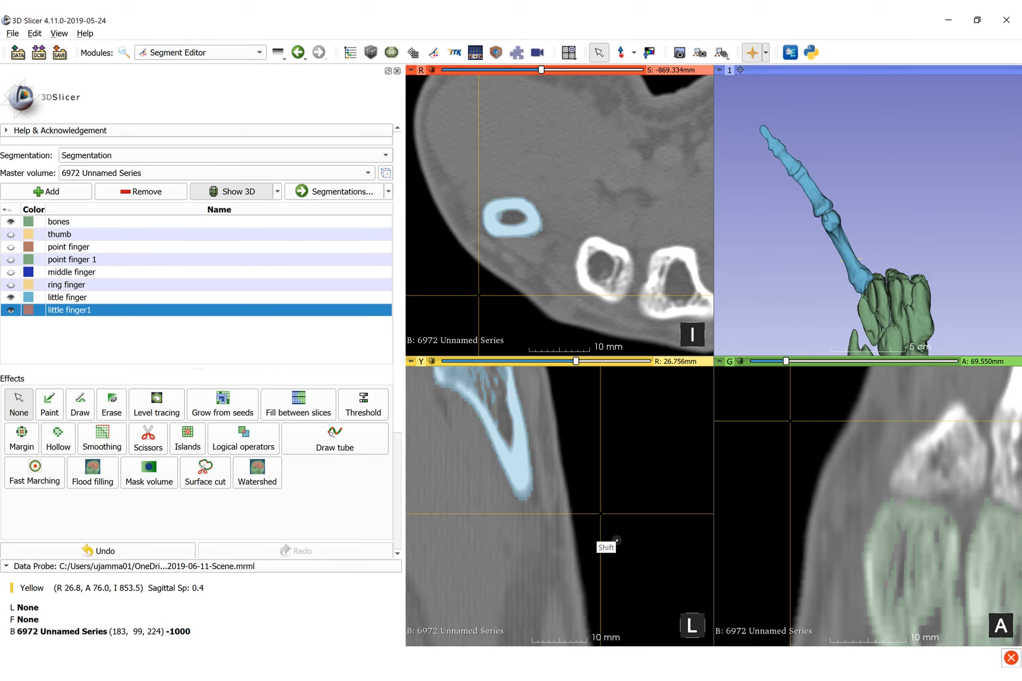
key("shift")
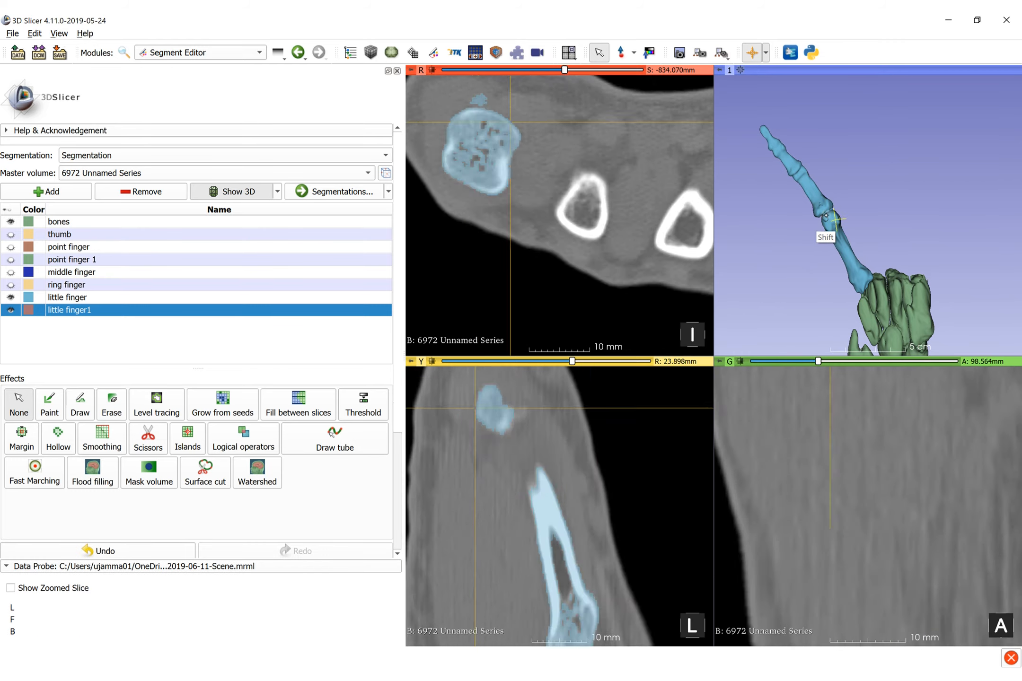
key("shift")
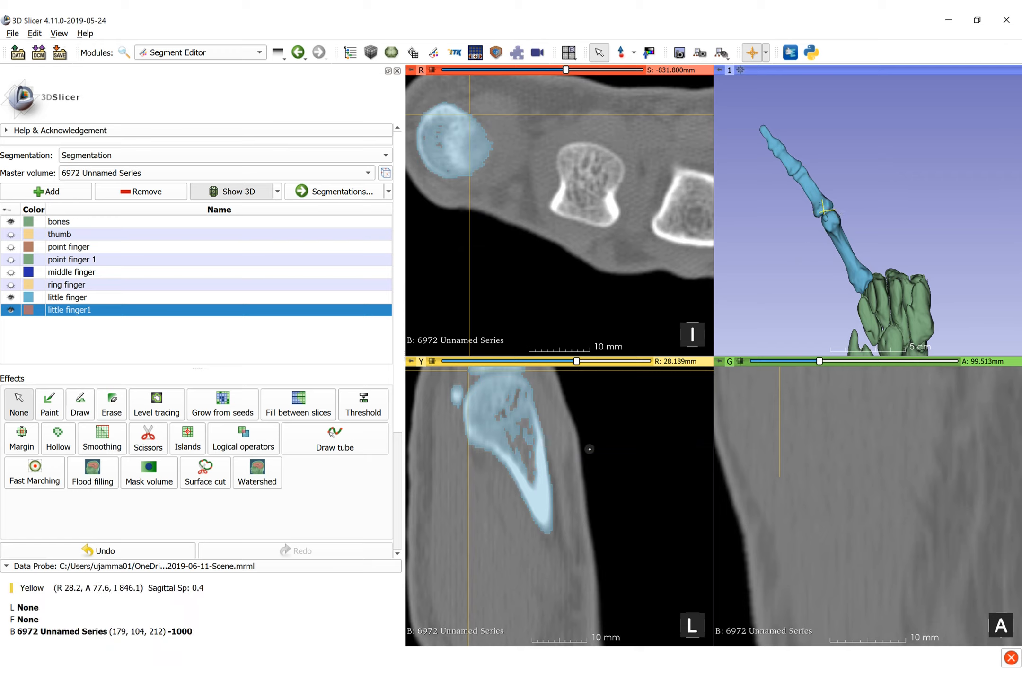
right_click_drag(589, 449, 575, 420)
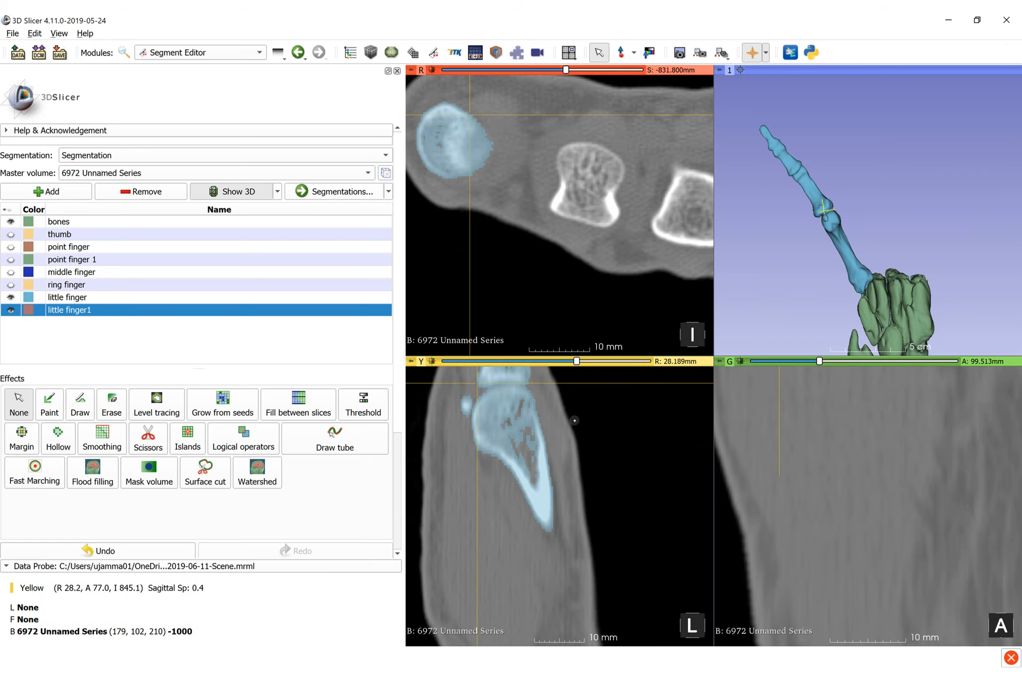
middle_click_drag(557, 432, 601, 496)
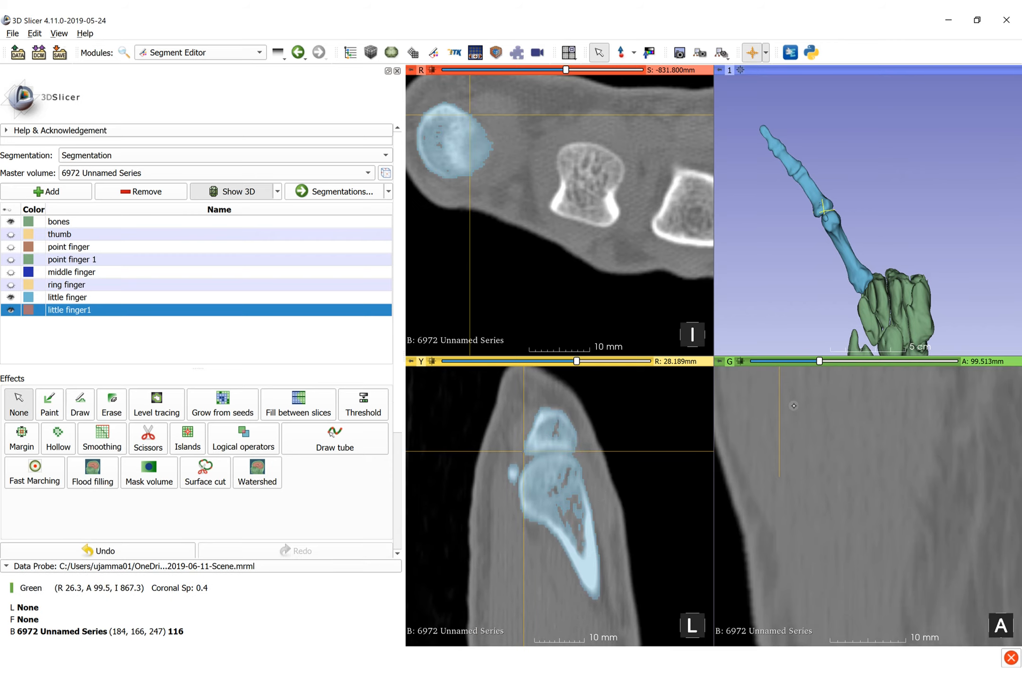
left_click_drag(793, 405, 851, 523, "shift")
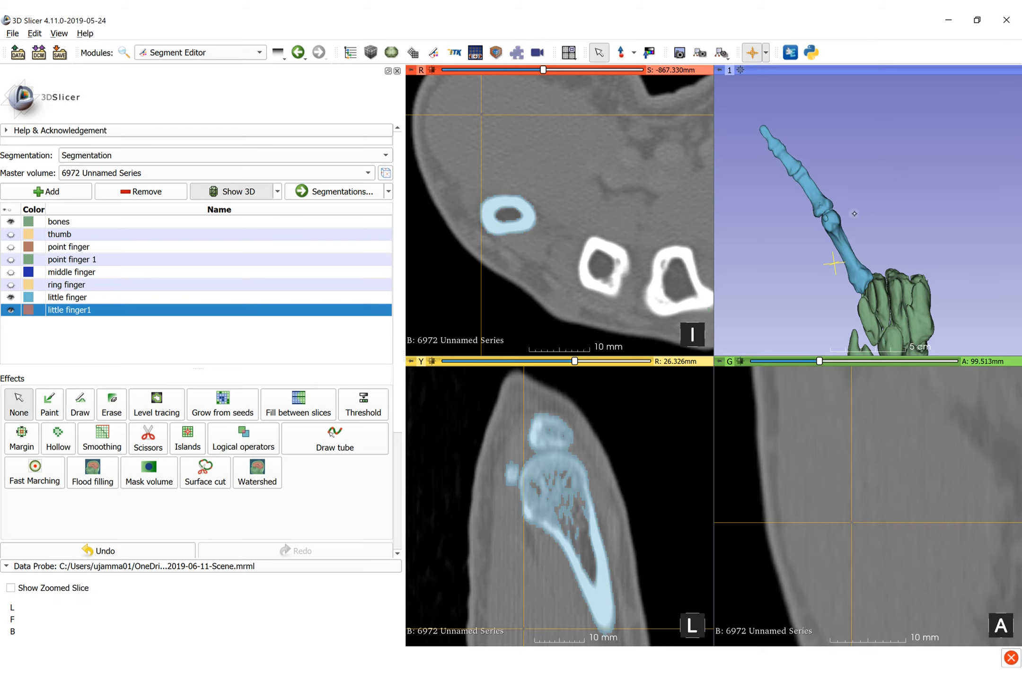
mouse_move(830, 210)
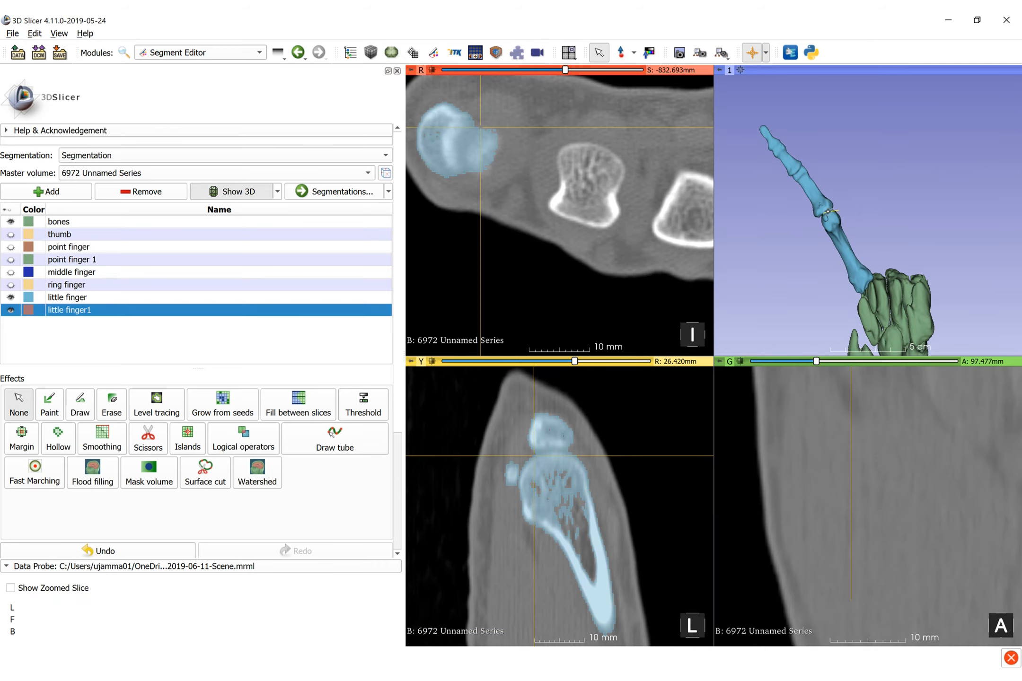
middle_click_drag(458, 171, 522, 235)
middle_click_drag(804, 629, 862, 487)
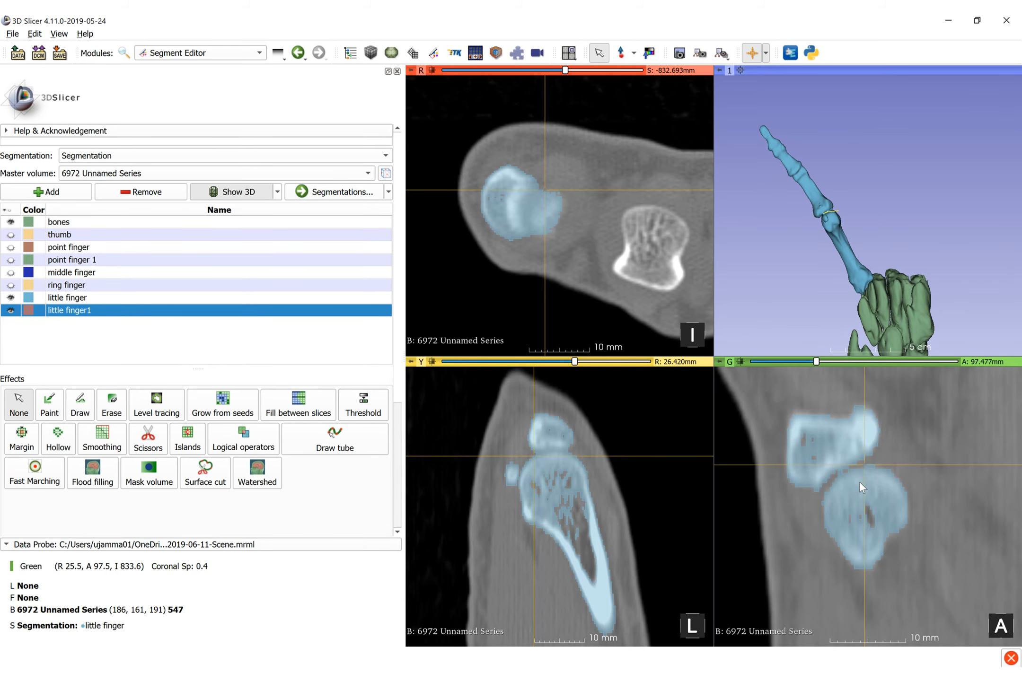
right_click_drag(859, 482, 860, 586)
mouse_move(820, 453)
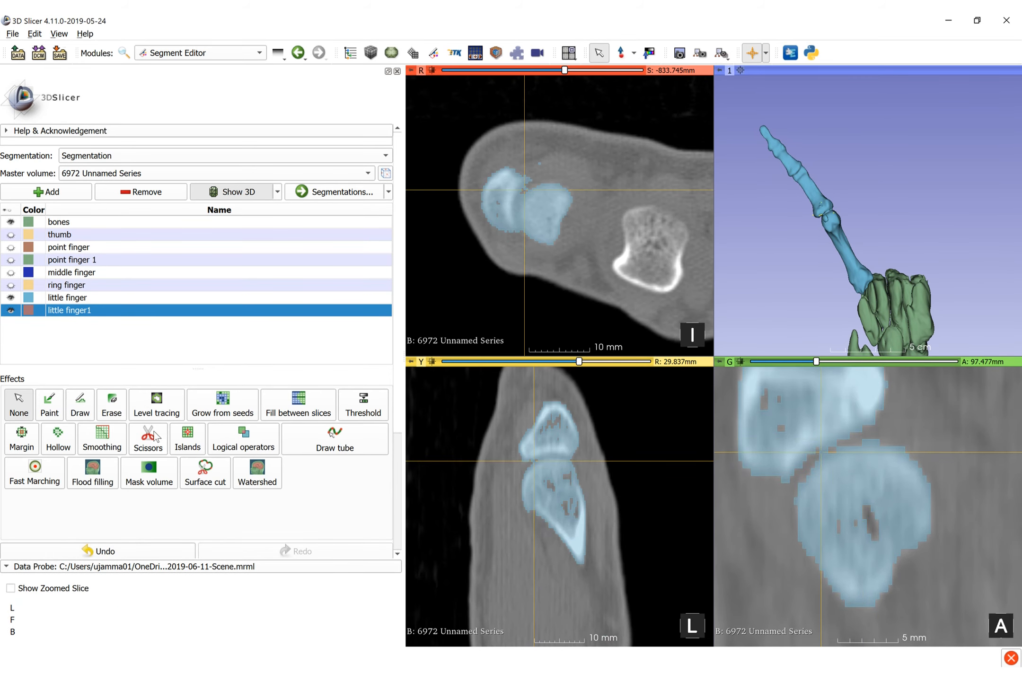
Step: Restrict scissors editing to Inside little finger and fill the phalanx base above the joint into little finger1 at A 97.477 mm
left_click(148, 453)
scroll(392, 408, "down", 3)
left_click(253, 489)
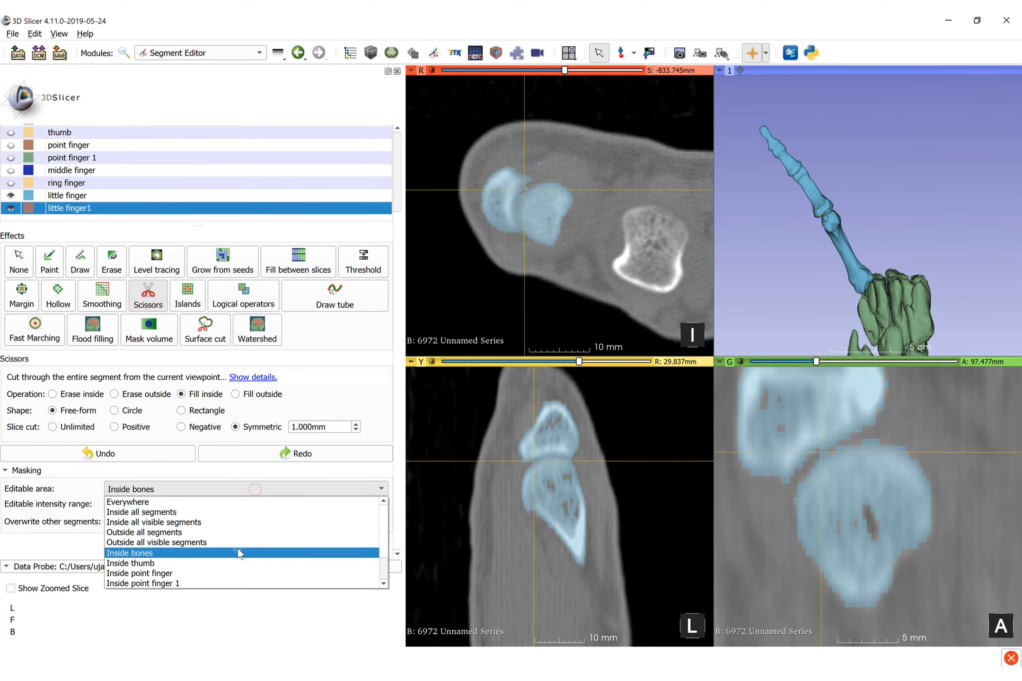
left_click(233, 573)
mouse_move(832, 452)
left_mouse_down()
mouse_move(735, 428)
mouse_move(903, 389)
left_mouse_up()
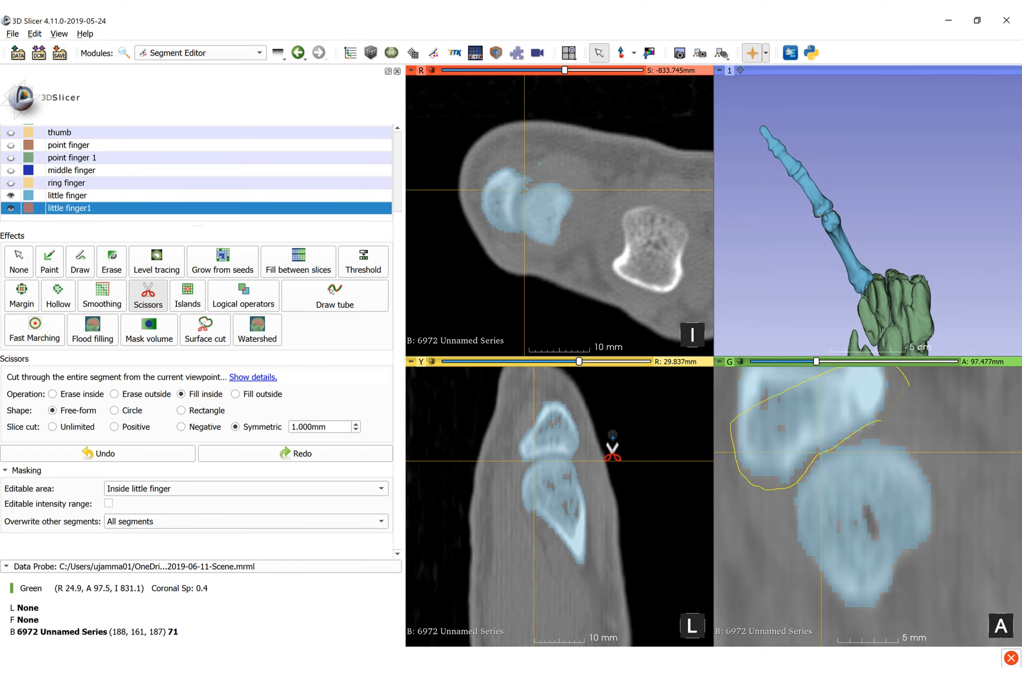
Step: Fill the phalanx base into little finger1 with free-form scissors outlines in axial slice S -833.745 mm and sagittal slice R 29.837 mm
right_click_drag(555, 421, 506, 539)
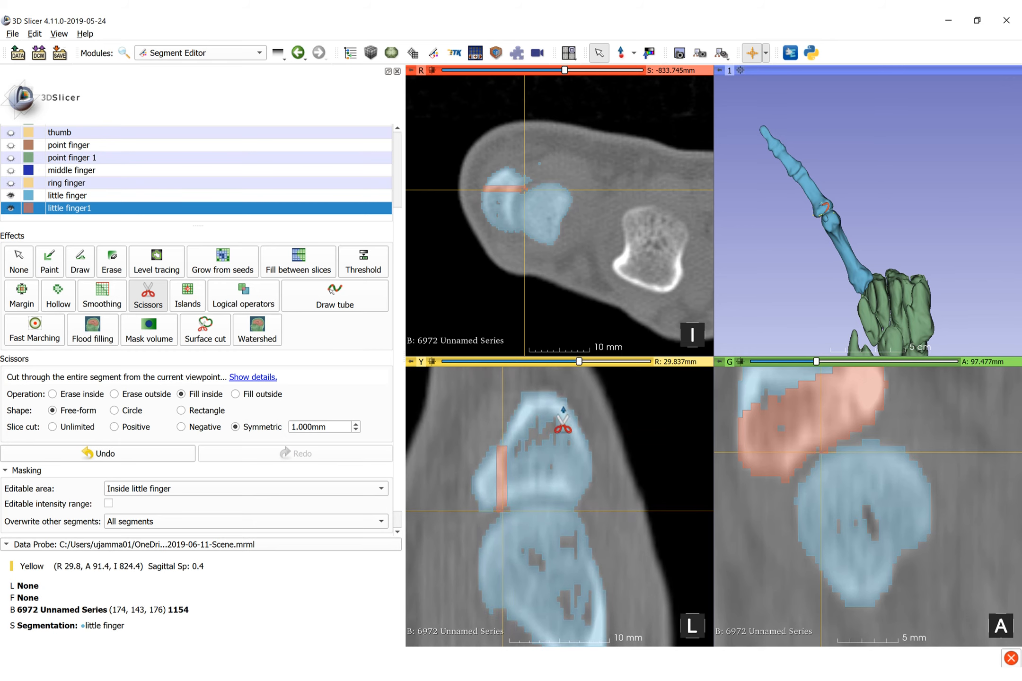
mouse_move(527, 189)
left_mouse_down()
mouse_move(515, 260)
mouse_move(519, 171)
left_mouse_up()
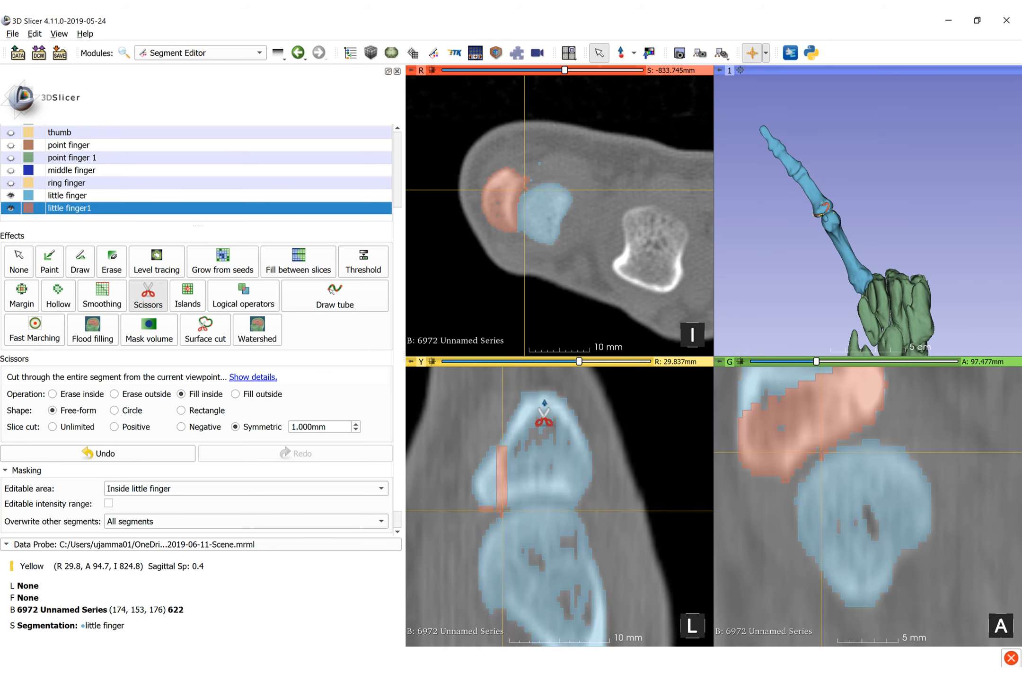
left_click_drag(526, 380, 471, 497)
left_click_drag(546, 506, 592, 431)
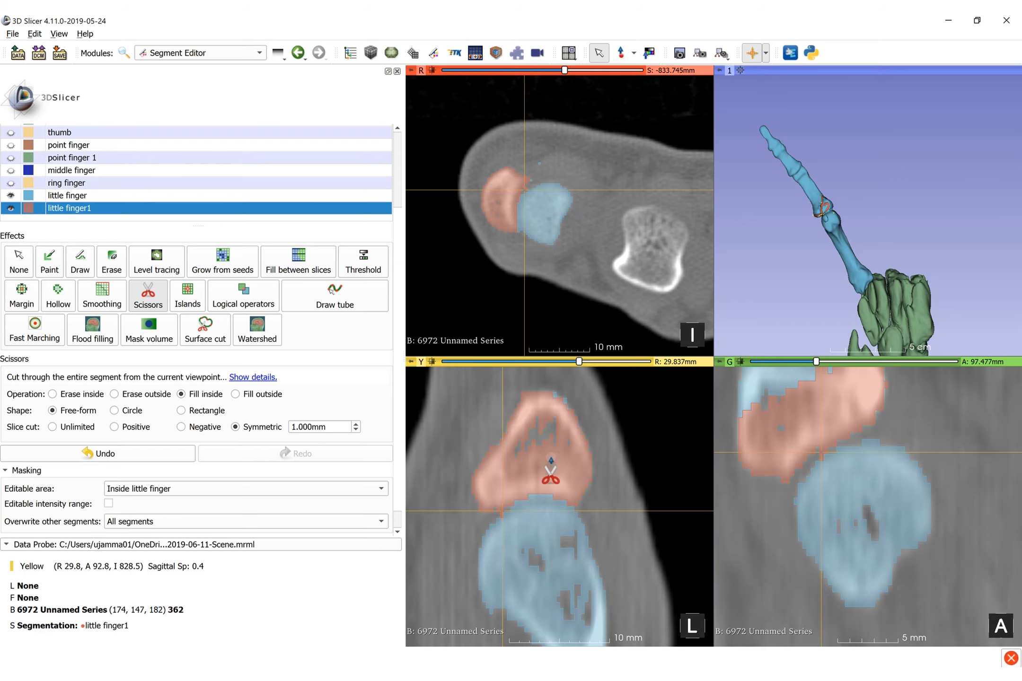
Step: Extend the little finger1 fill with free-form scissors around the phalanx base in sagittal slices R 29.133 mm and R 28.430 mm
scroll(542, 403, "down", 2)
mouse_move(542, 404)
left_mouse_down()
mouse_move(457, 508)
mouse_move(537, 497)
mouse_move(593, 418)
mouse_move(569, 422)
left_mouse_up()
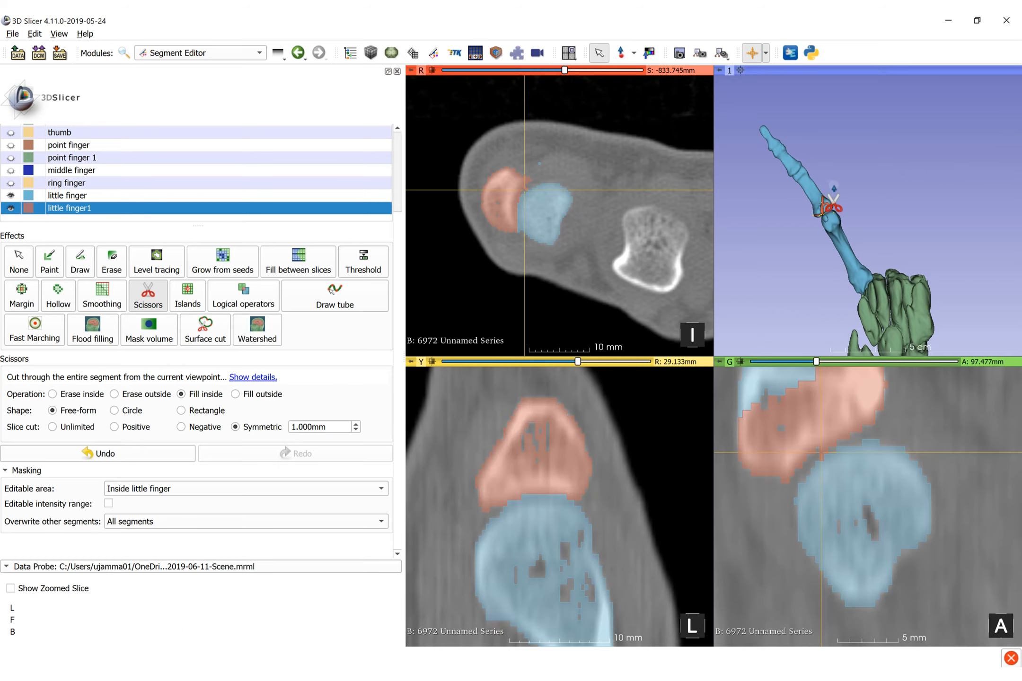
scroll(851, 279, "up", 5)
scroll(852, 279, "up", 5)
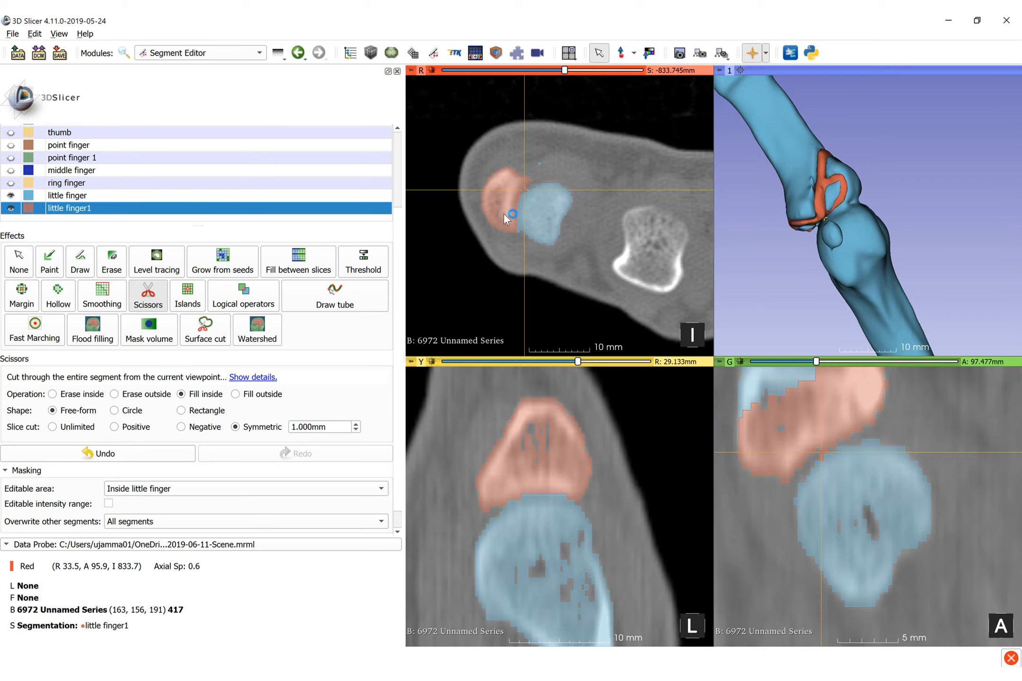
scroll(504, 213, "down", 1)
scroll(506, 212, "up", 2)
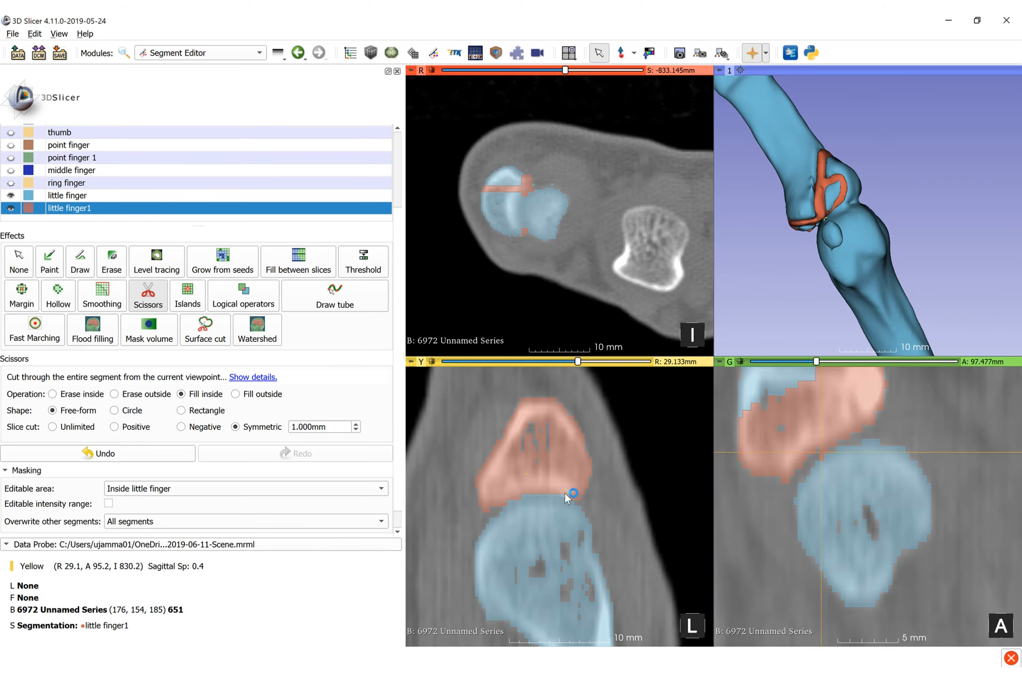
scroll(573, 497, "down", 2)
mouse_move(516, 390)
left_mouse_down()
mouse_move(460, 503)
mouse_move(564, 497)
left_mouse_up()
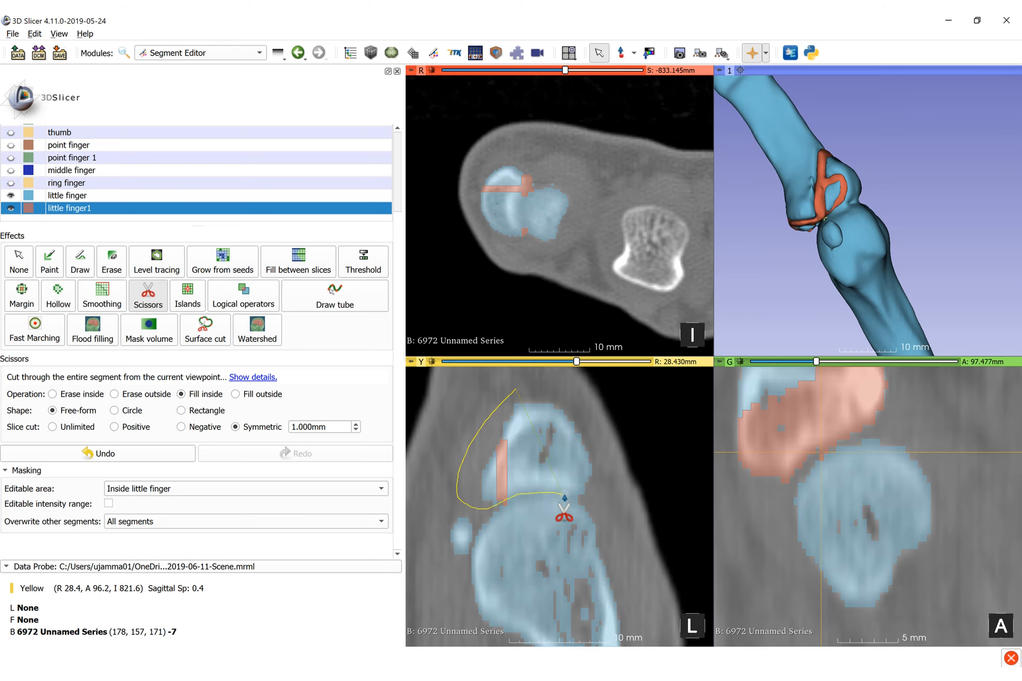
left_click_drag(575, 394, 575, 394)
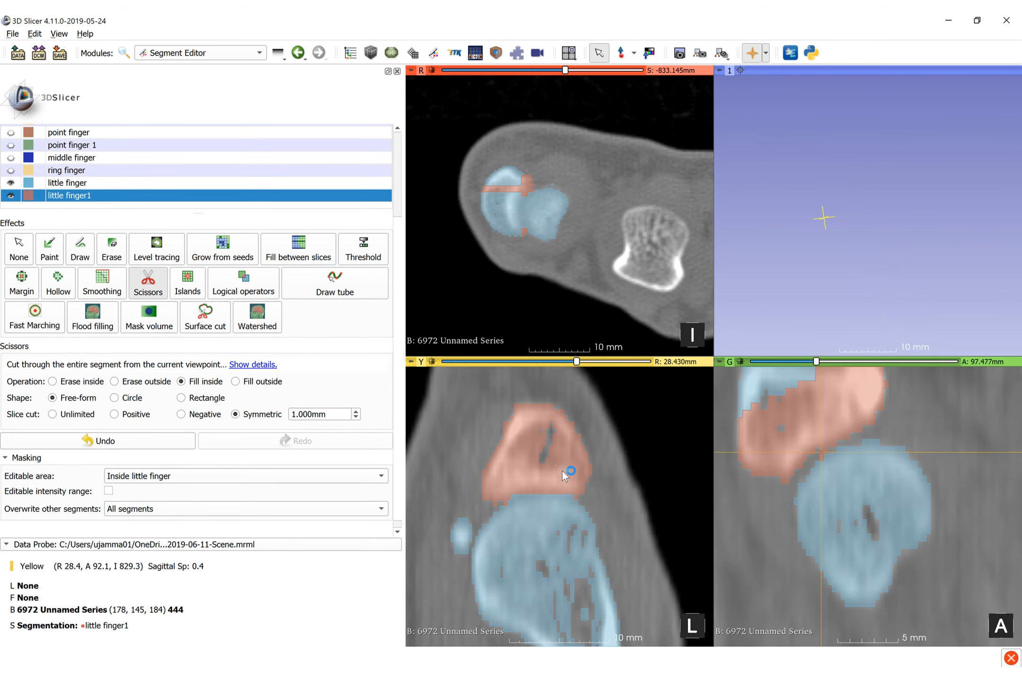
Step: Outline the phalanx base above the joint with the free-form scissors fill at R 27.727 mm, R 27.024 mm and R 26.321 mm
scroll(555, 483, "down", 2)
left_click_drag(515, 394, 488, 503)
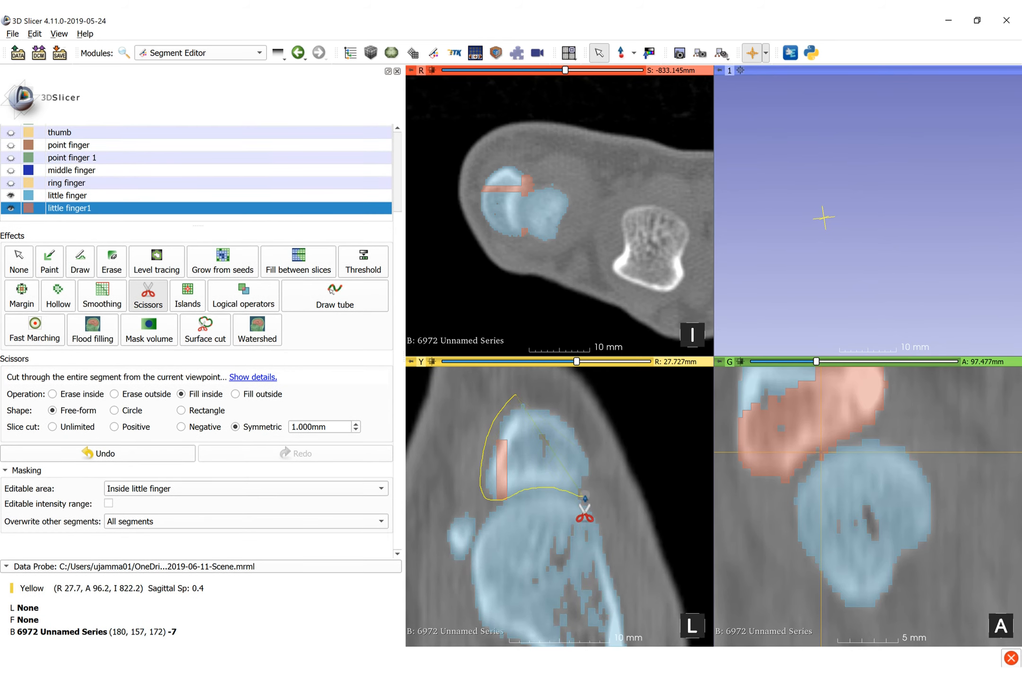
scroll(566, 471, "down", 2)
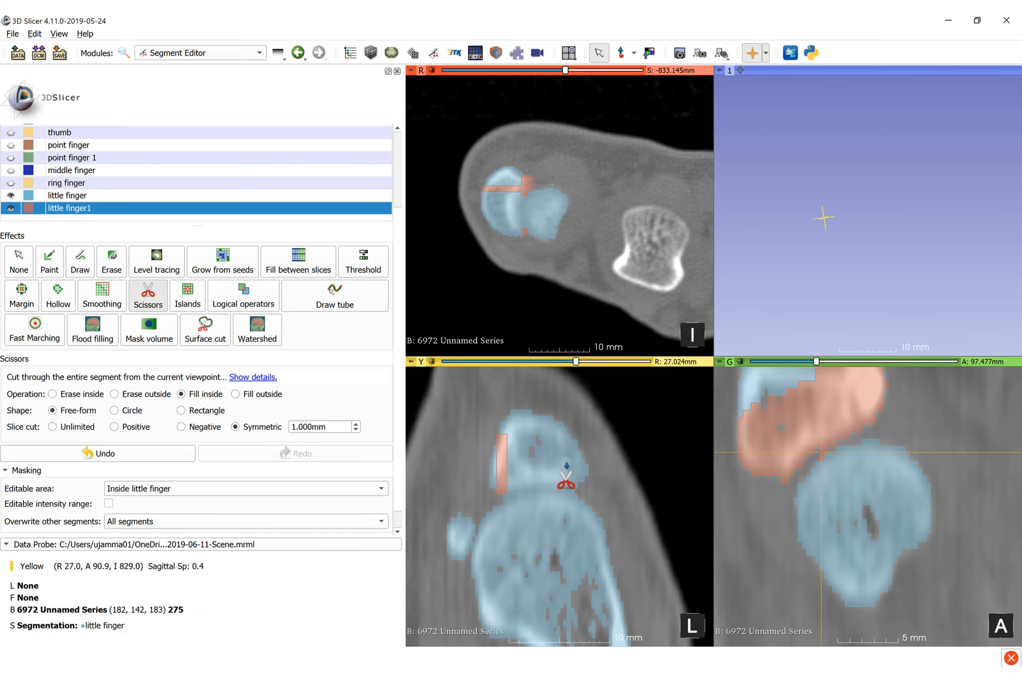
left_click_drag(518, 400, 490, 497)
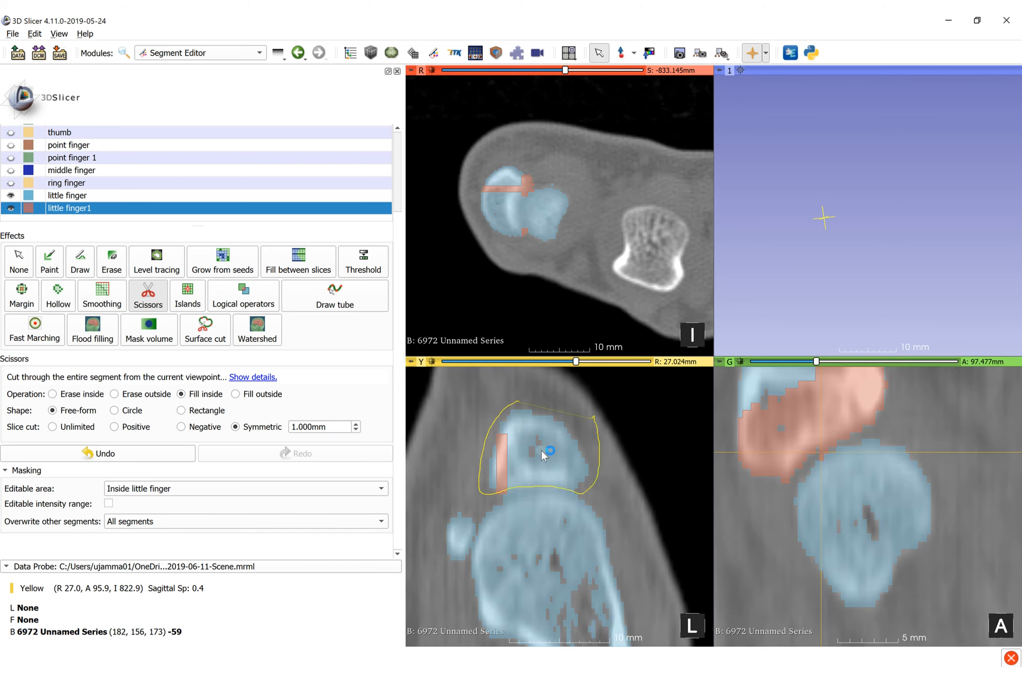
scroll(540, 451, "down", 1)
mouse_move(498, 411)
left_mouse_down()
mouse_move(494, 492)
mouse_move(574, 412)
left_mouse_up()
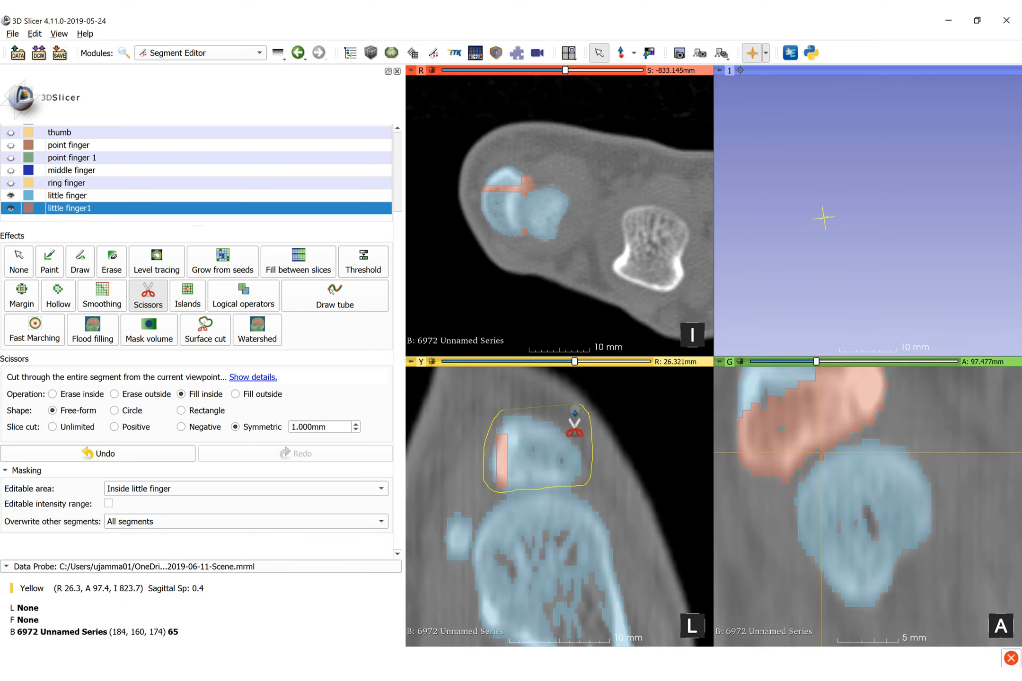
Step: Fill the phalanx base above the joint into little finger1 with free-form scissors outlines at R 25.618 mm, R 24.915 mm and R 24.212 mm
left_click_drag(556, 463, 556, 464)
scroll(507, 408, "down", 1)
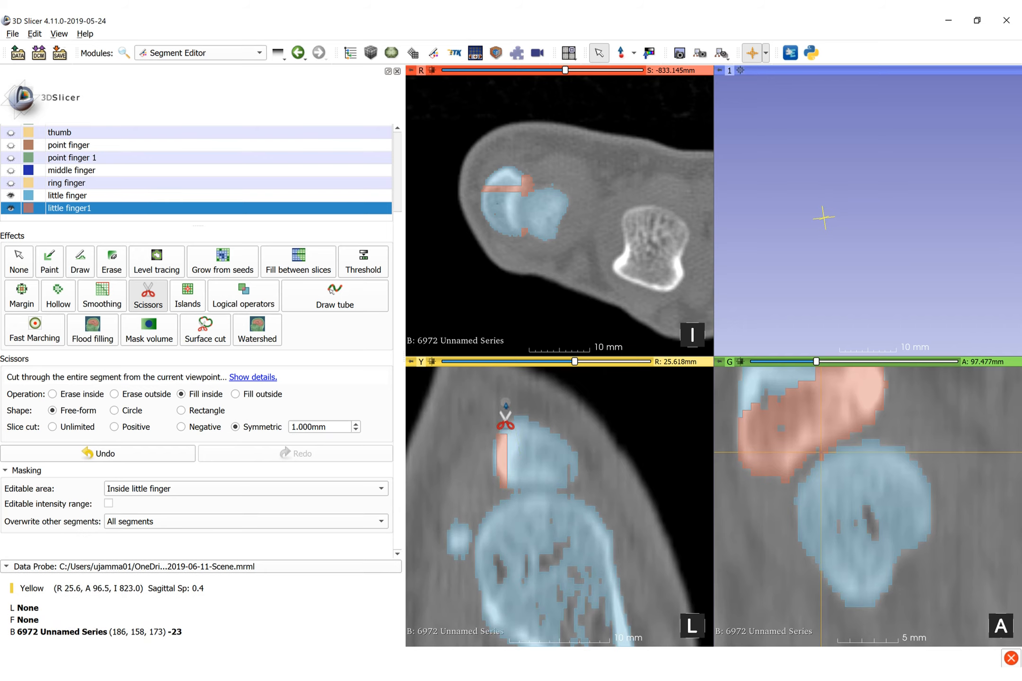
left_click_drag(510, 401, 581, 495)
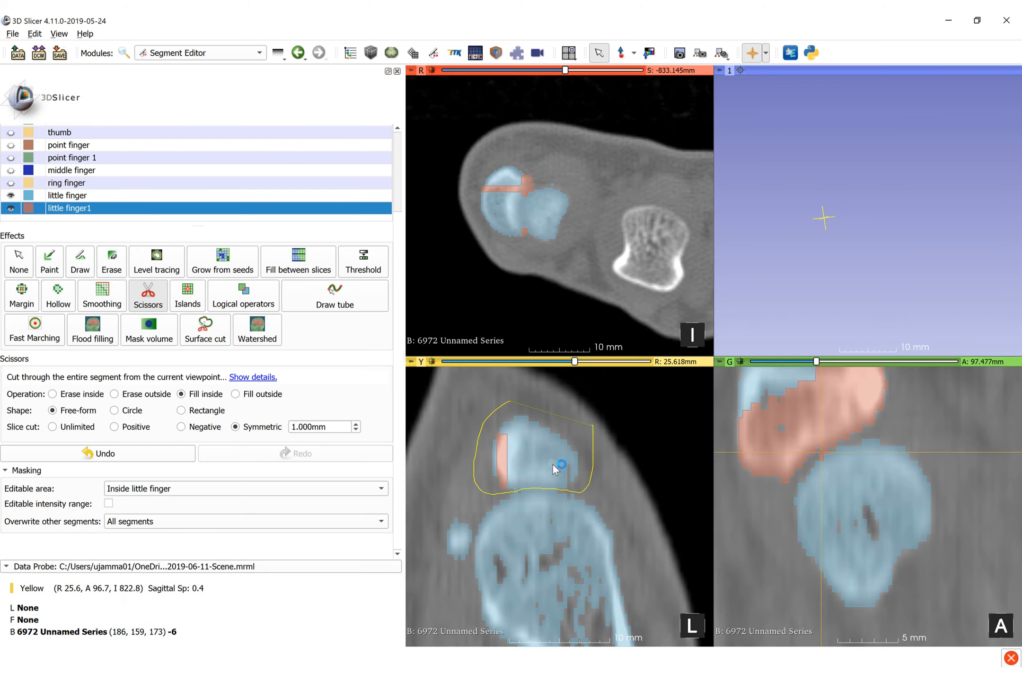
key("shift")
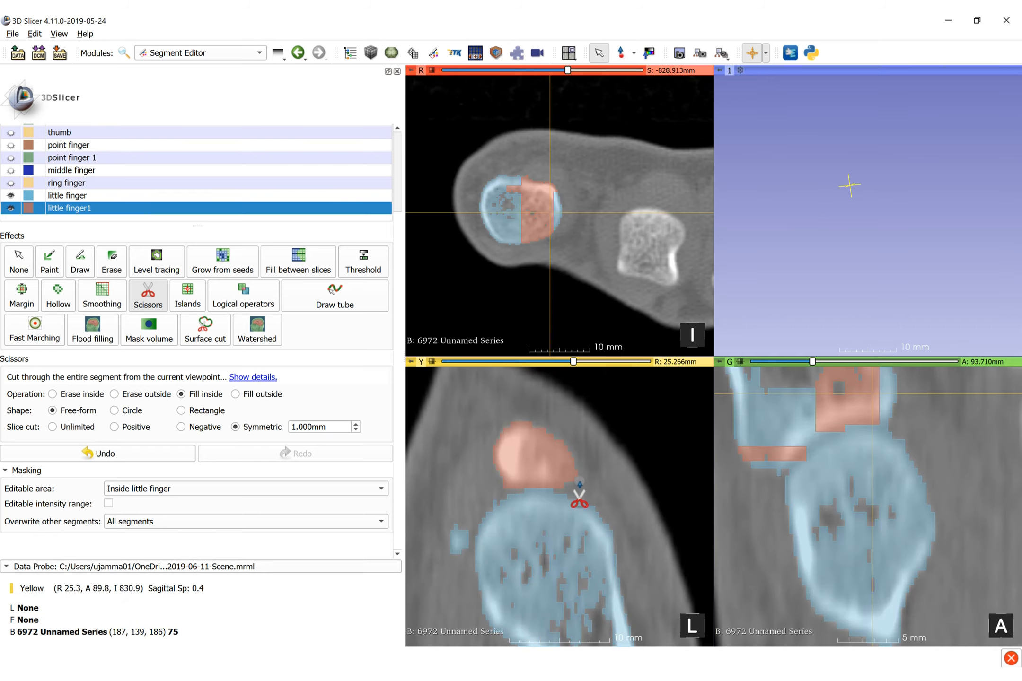
scroll(577, 484, "down", 1)
mouse_move(520, 416)
left_mouse_down()
mouse_move(588, 479)
mouse_move(585, 416)
left_mouse_up()
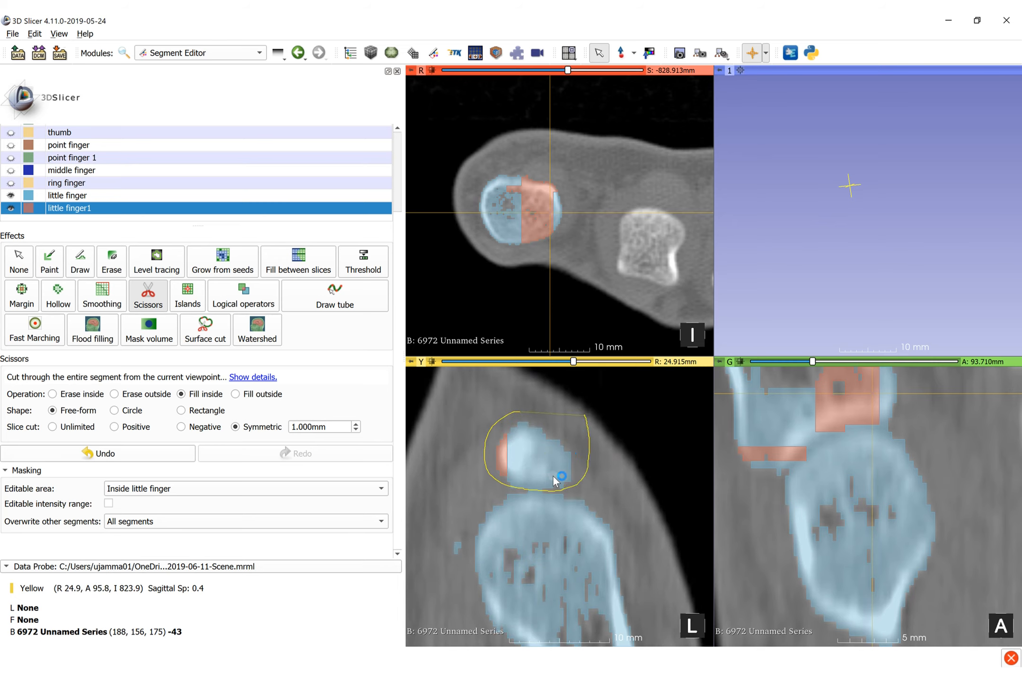
scroll(553, 478, "down", 1)
mouse_move(522, 427)
left_mouse_down()
mouse_move(549, 495)
mouse_move(570, 429)
left_mouse_up()
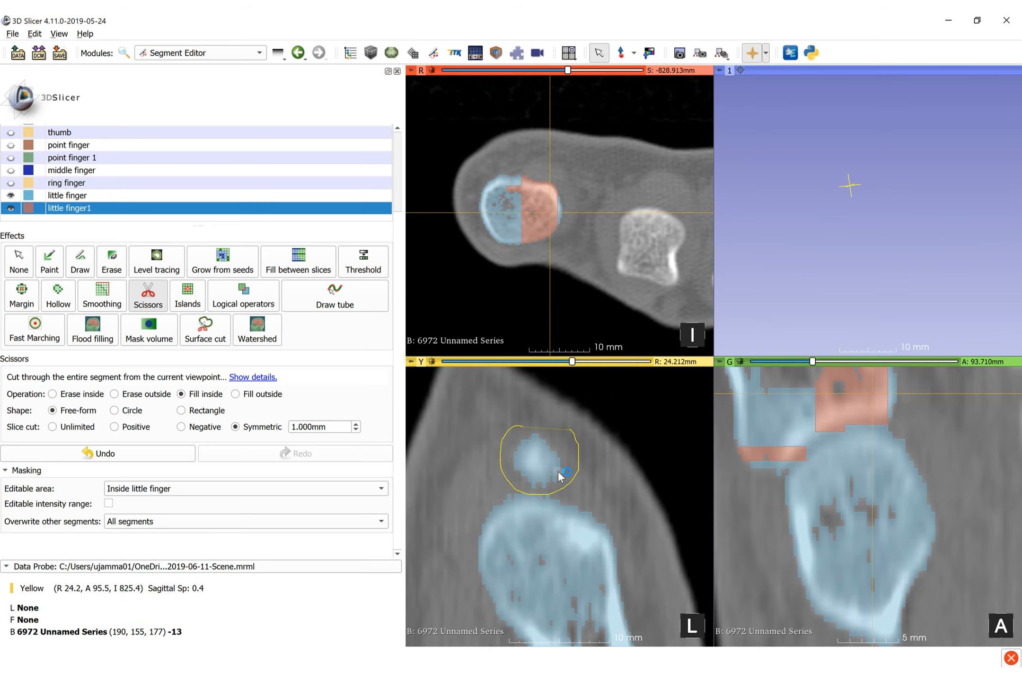
Step: Outline the whole phalanx base with the free-form scissors fill in sagittal slice R 30.512 mm and check the neighbouring slices
key("shift")
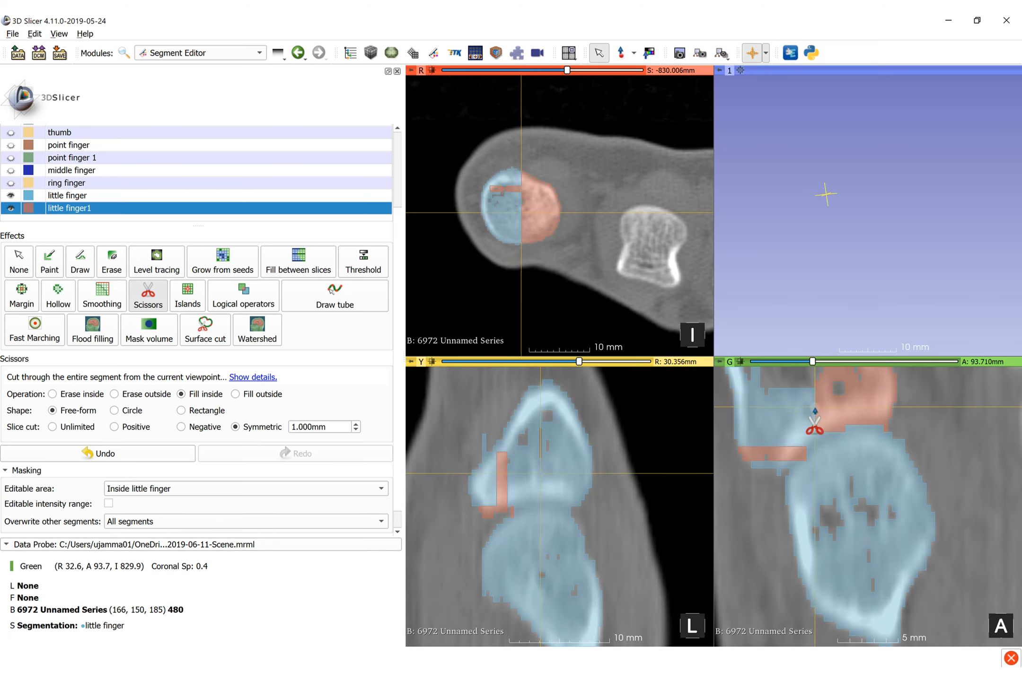
mouse_move(525, 376)
left_mouse_down()
mouse_move(502, 510)
mouse_move(588, 379)
left_mouse_up()
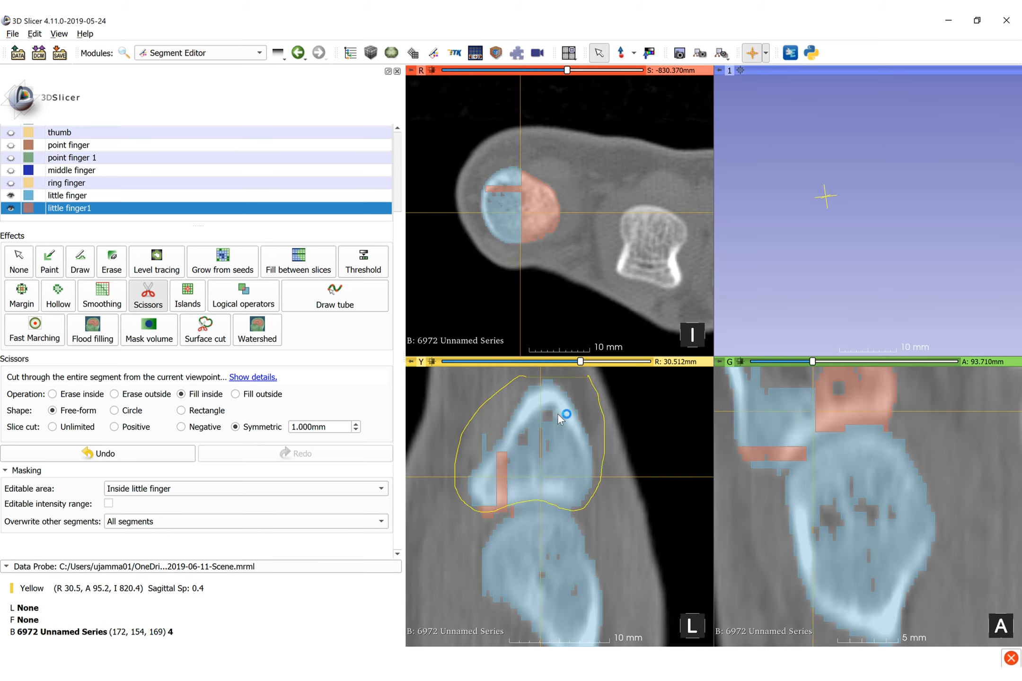
scroll(560, 431, "up", 1)
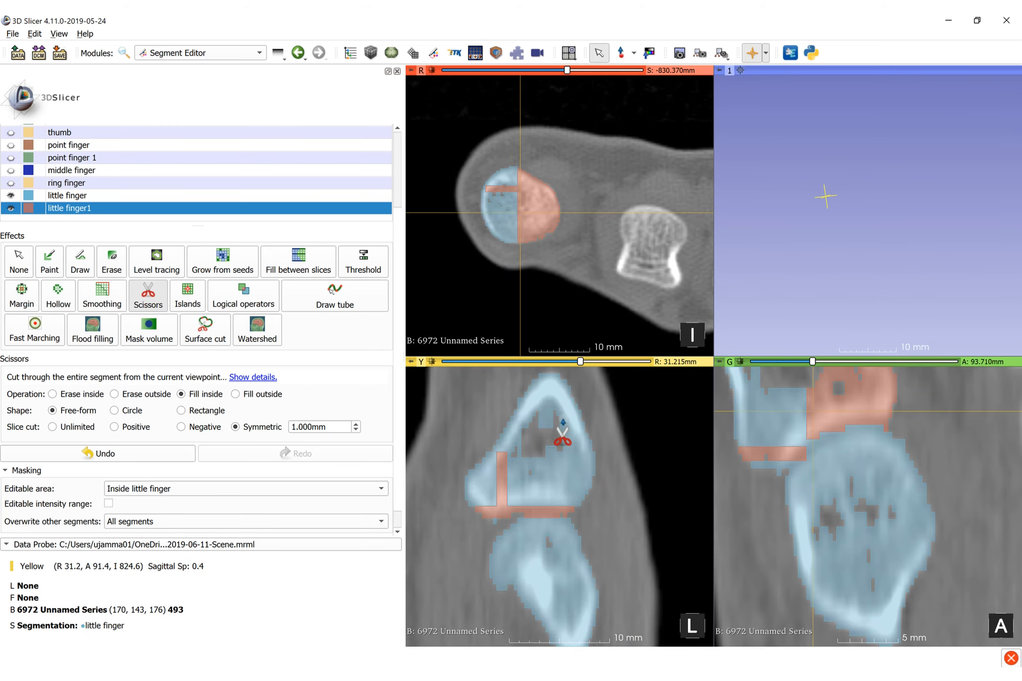
scroll(524, 420, "up", 3)
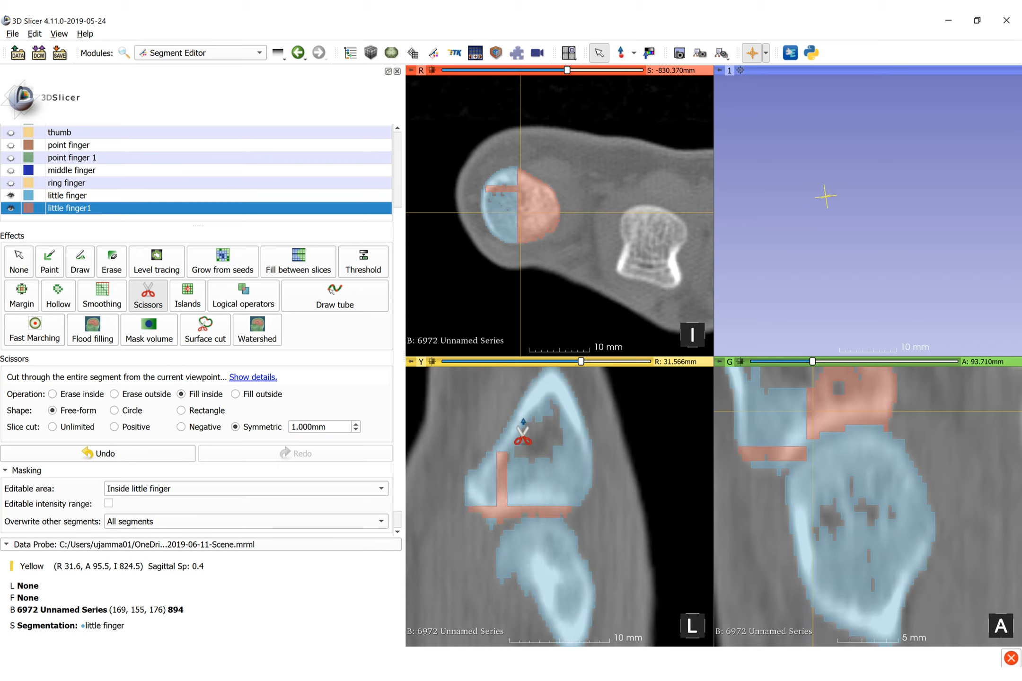
scroll(477, 525, "up", 2)
scroll(477, 524, "down", 10)
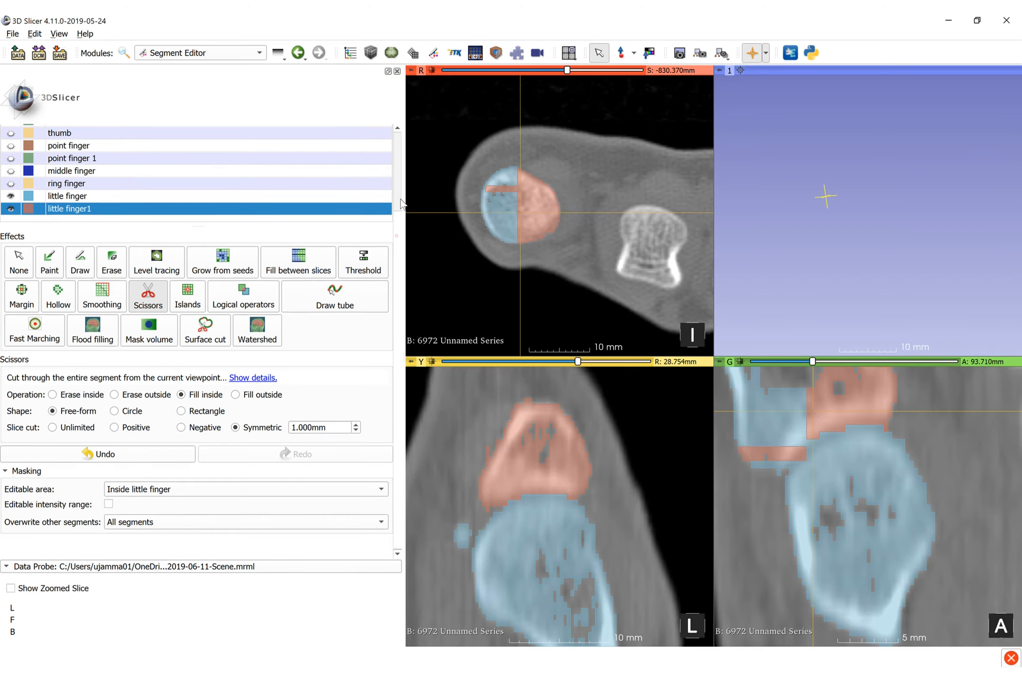
Step: Show the segments in 3D and orbit to the little finger joint to find unfilled areas on the phalanx base
scroll(226, 292, "up", 3)
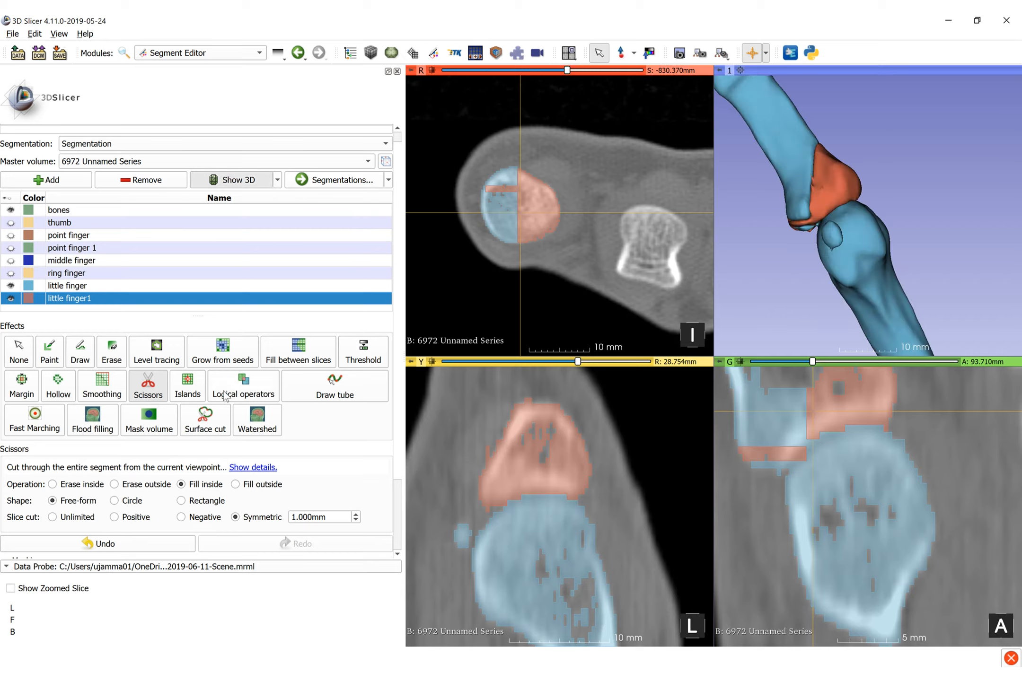
key("Escape")
left_click_drag(755, 258, 901, 191)
scroll(902, 193, "up", 3)
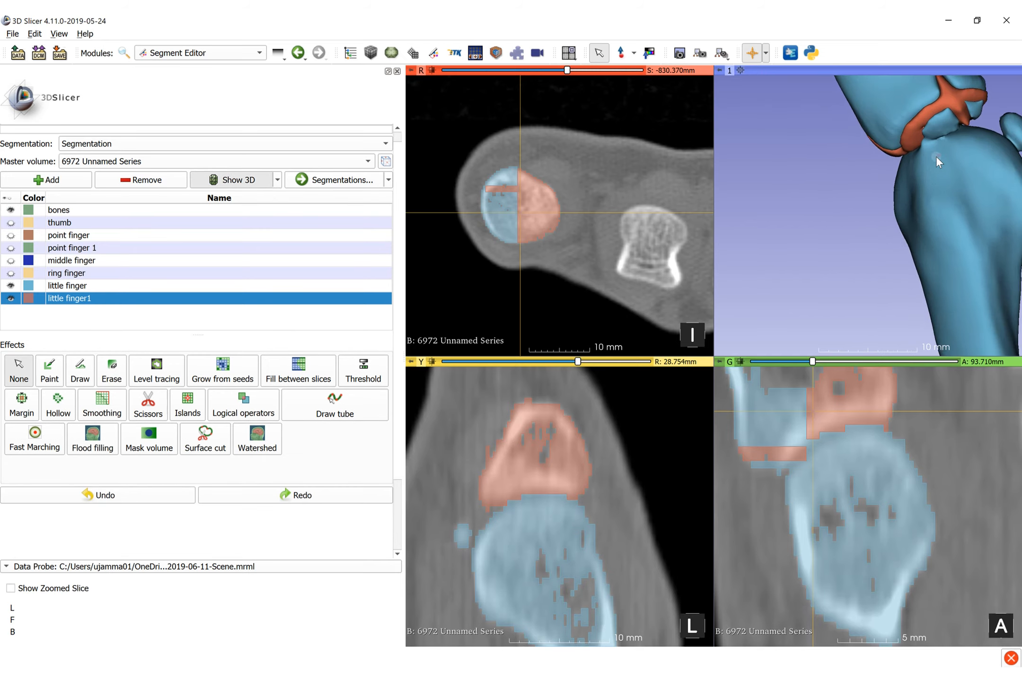
middle_click_drag(935, 156, 844, 226)
left_click_drag(844, 227, 805, 270)
Step: Fill the unassigned side of the phalanx base into little finger1 with a free-form scissors outline in coronal slice A 93.483 mm
key("shift")
left_click(134, 410)
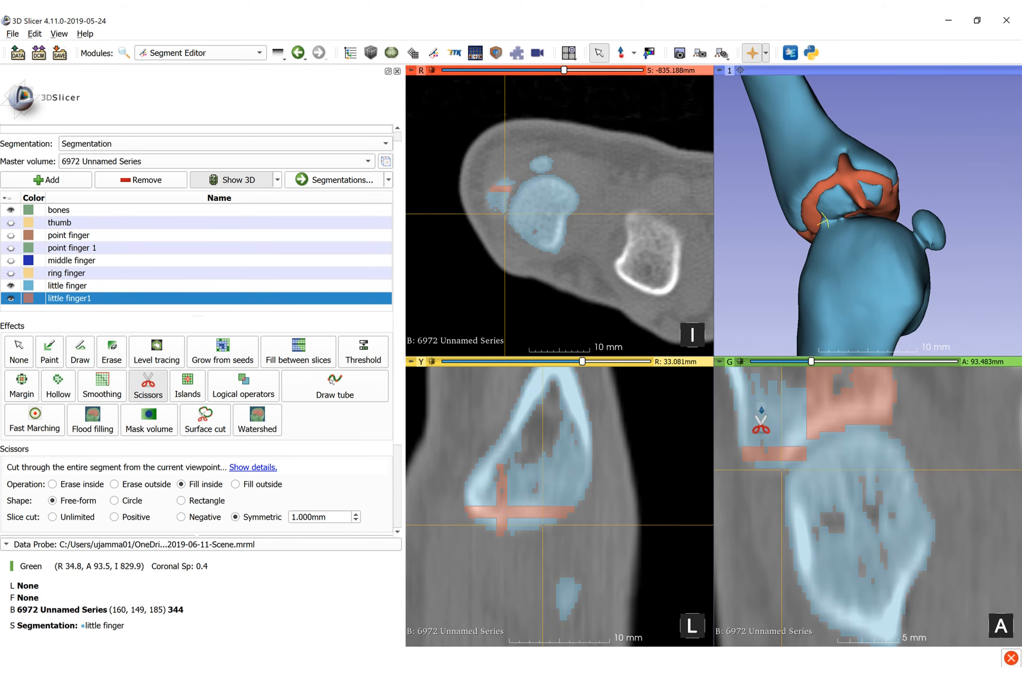
mouse_move(757, 403)
left_mouse_down()
mouse_move(788, 468)
mouse_move(745, 447)
left_mouse_up()
key("Escape")
scroll(814, 262, "up", 5)
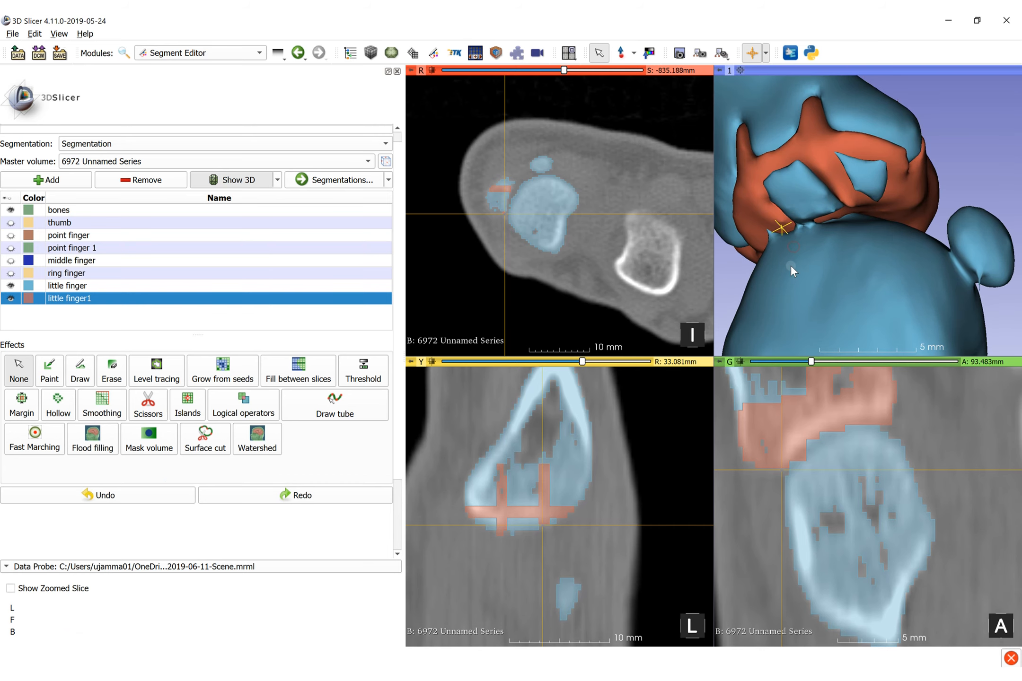
Step: Extend the little finger1 scissors fill along the phalanx base's lower edge in coronal slices A 92.780 mm and A 92.076 mm
scroll(785, 444, "down", 2)
key("space")
mouse_move(742, 410)
left_mouse_down()
mouse_move(730, 444)
mouse_move(826, 432)
left_mouse_up()
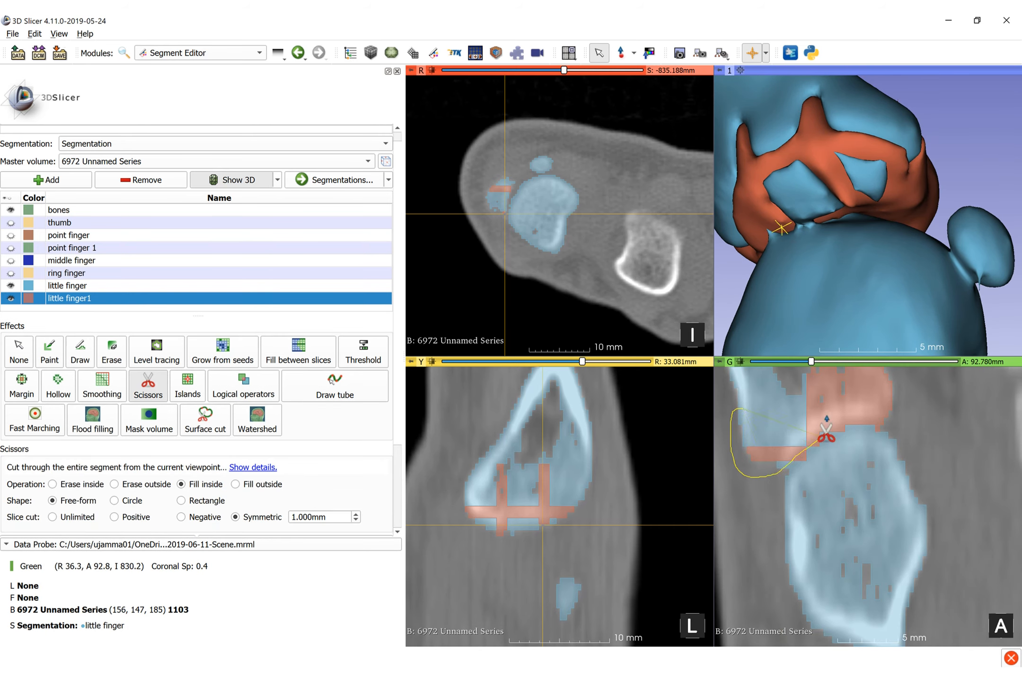
left_click_drag(778, 461, 780, 458)
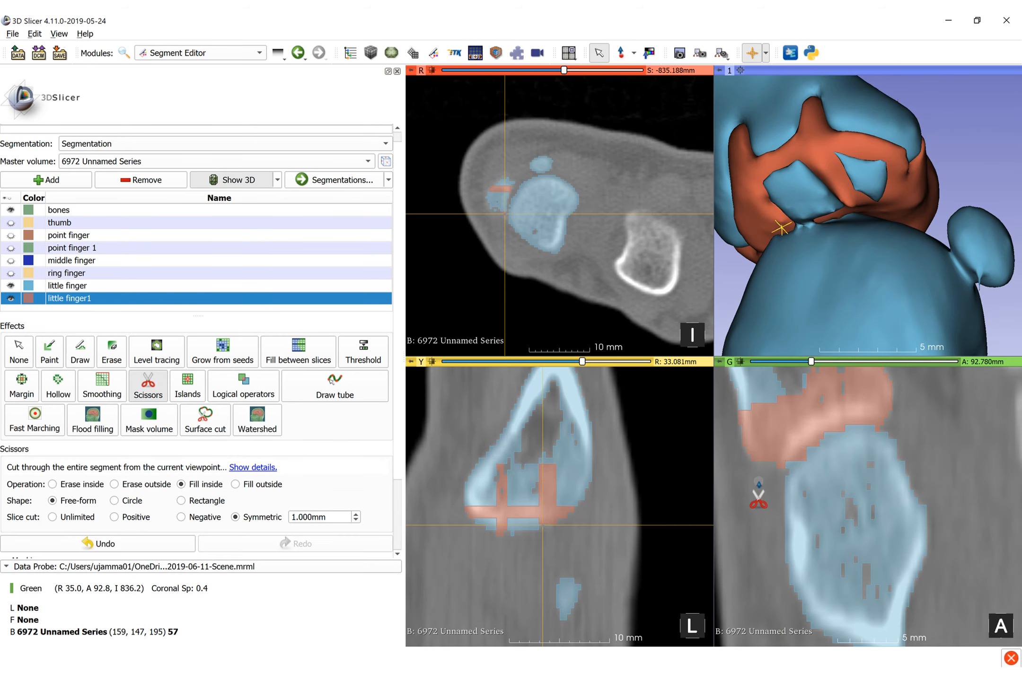
scroll(766, 440, "down", 2)
left_click_drag(736, 405, 779, 467)
left_click_drag(804, 412, 810, 447)
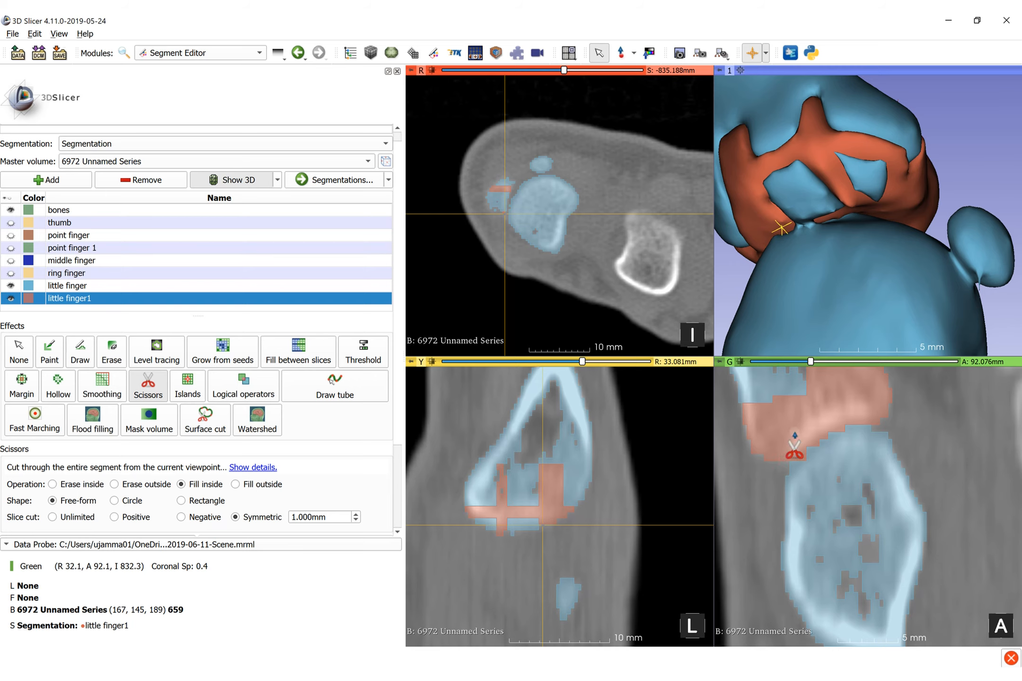
Step: Locate the remaining gap on the 3D joint surface and fill the phalanx base there with scissors at A 94.537 mm
key("space")
left_click_drag(820, 269, 811, 245)
scroll(811, 429, "up", 6)
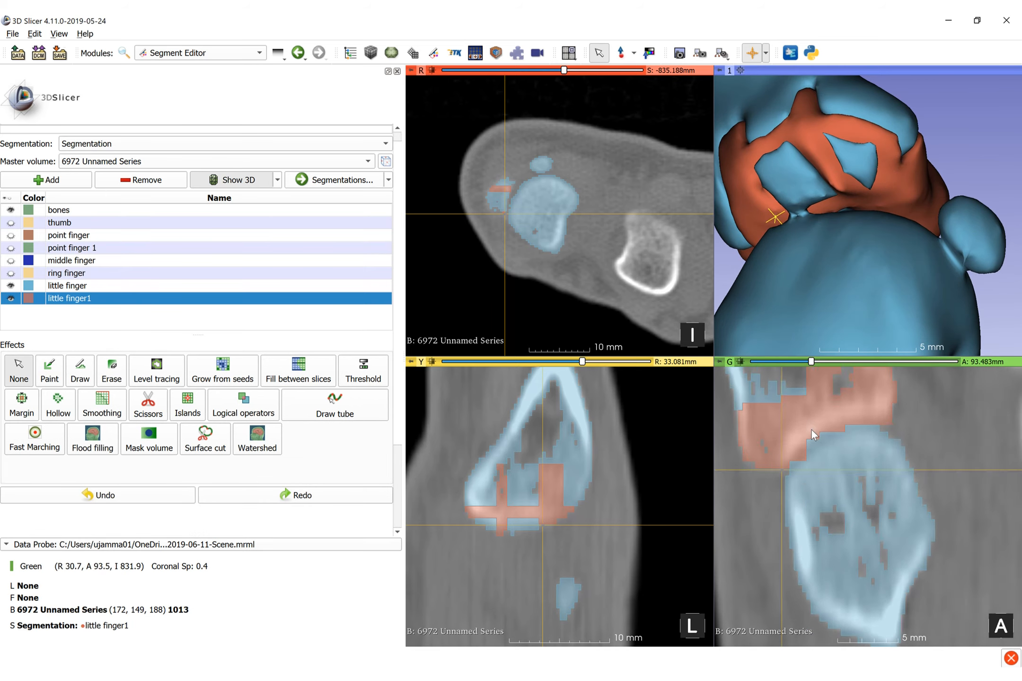
key("shift")
key("space")
mouse_move(729, 419)
left_mouse_down()
mouse_move(740, 470)
mouse_move(807, 395)
left_mouse_up()
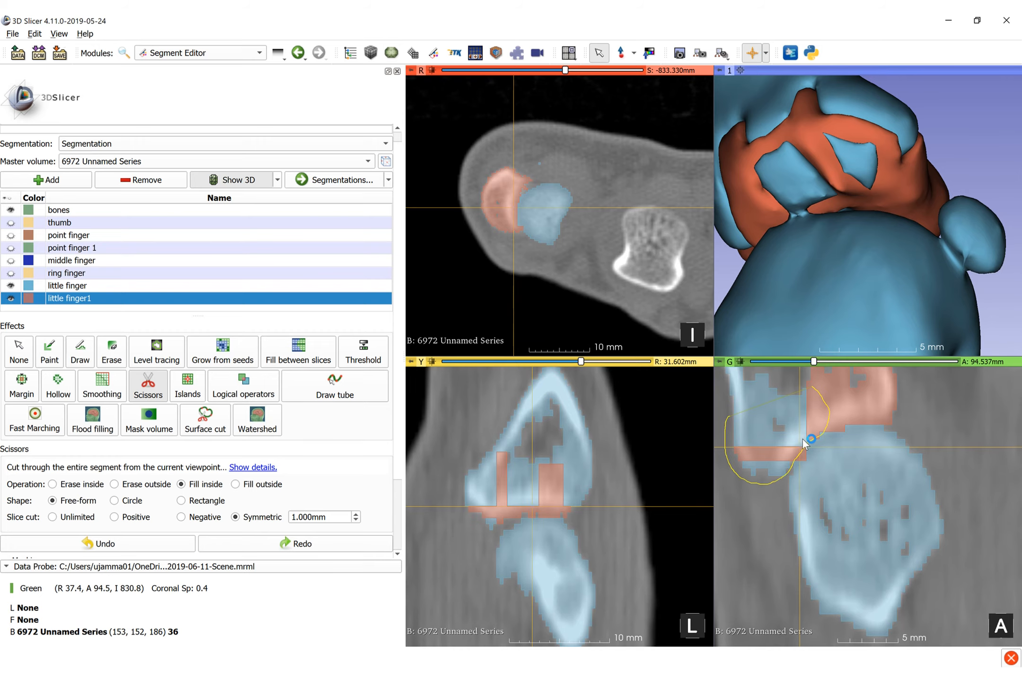
Step: Try to add the rest of the phalanx and its leftover patch to little finger1 with the Islands option Add selected island
key("space")
left_click(187, 385)
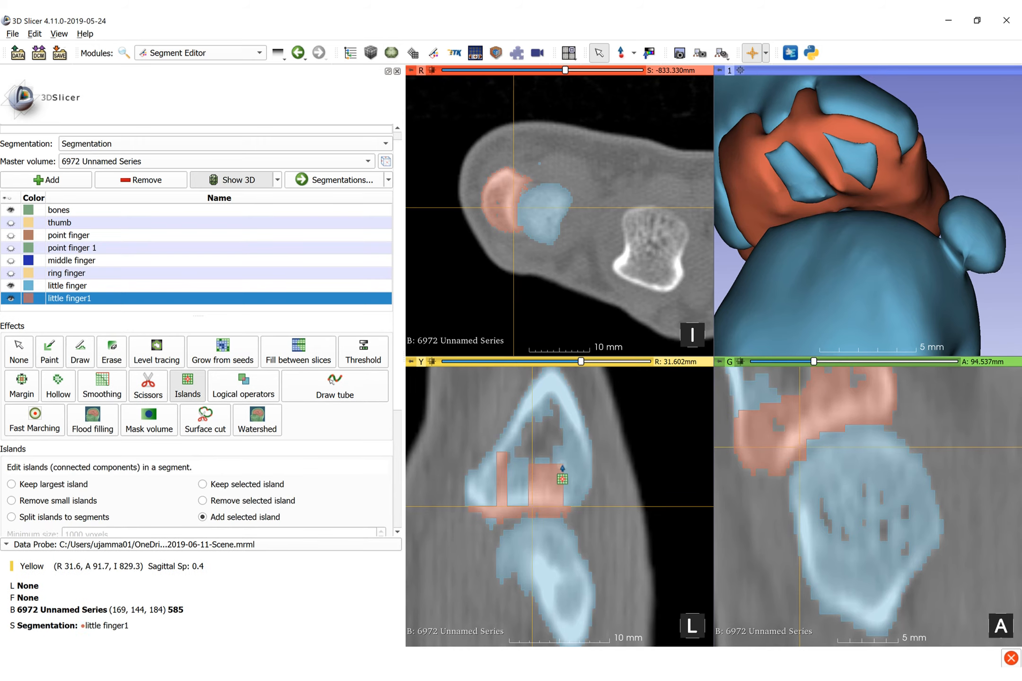
left_click(599, 425)
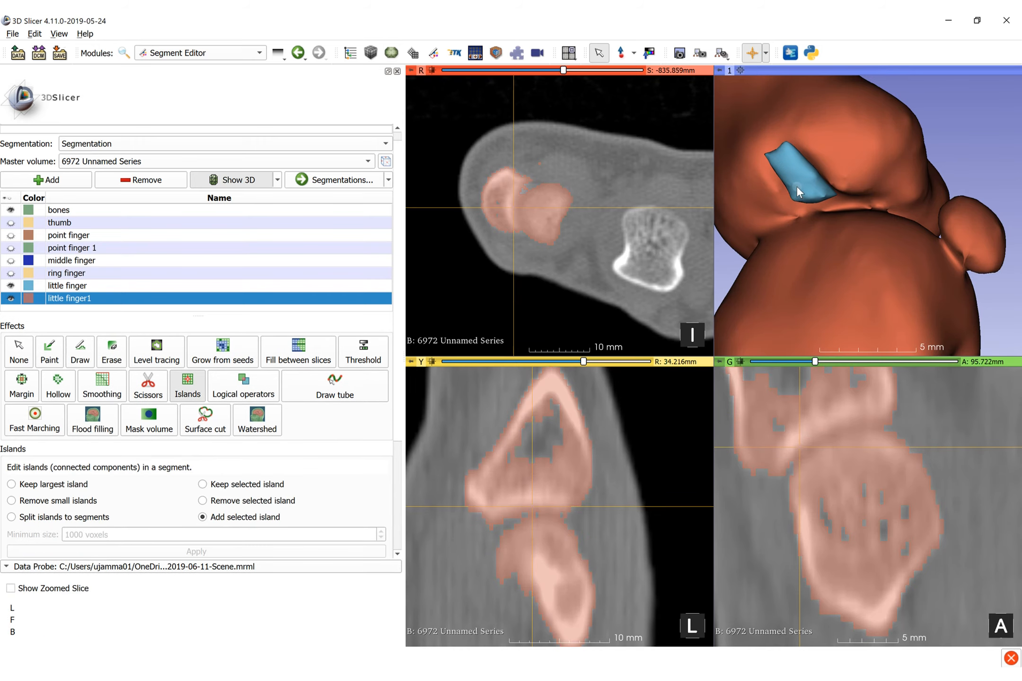
key("shift")
left_click(520, 526)
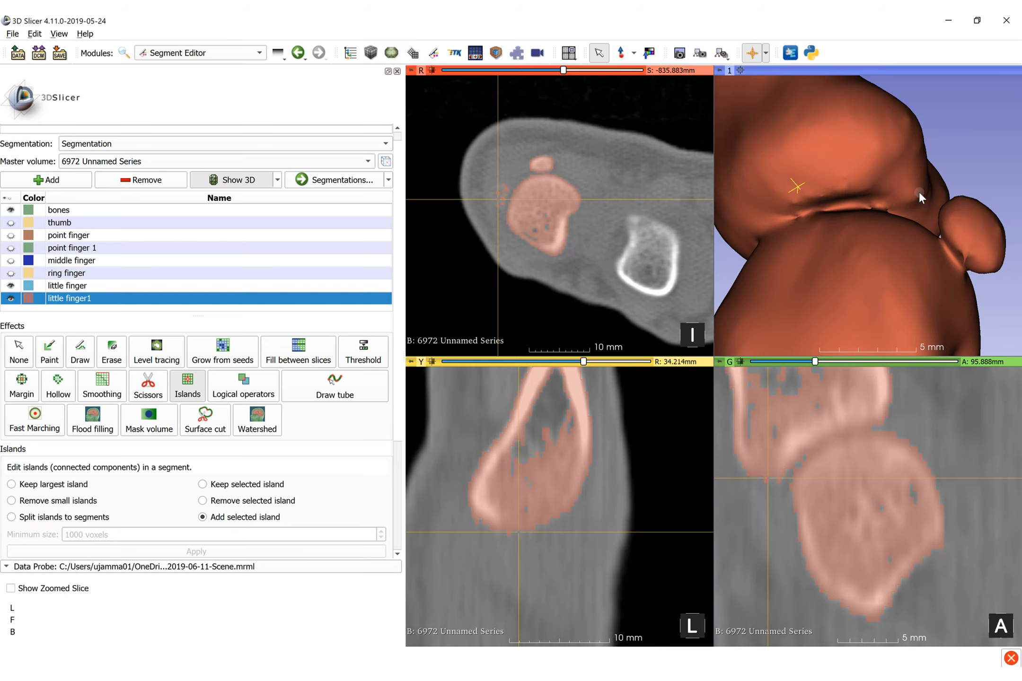
Step: Undo the island additions to little finger1
key("ctrl+z")
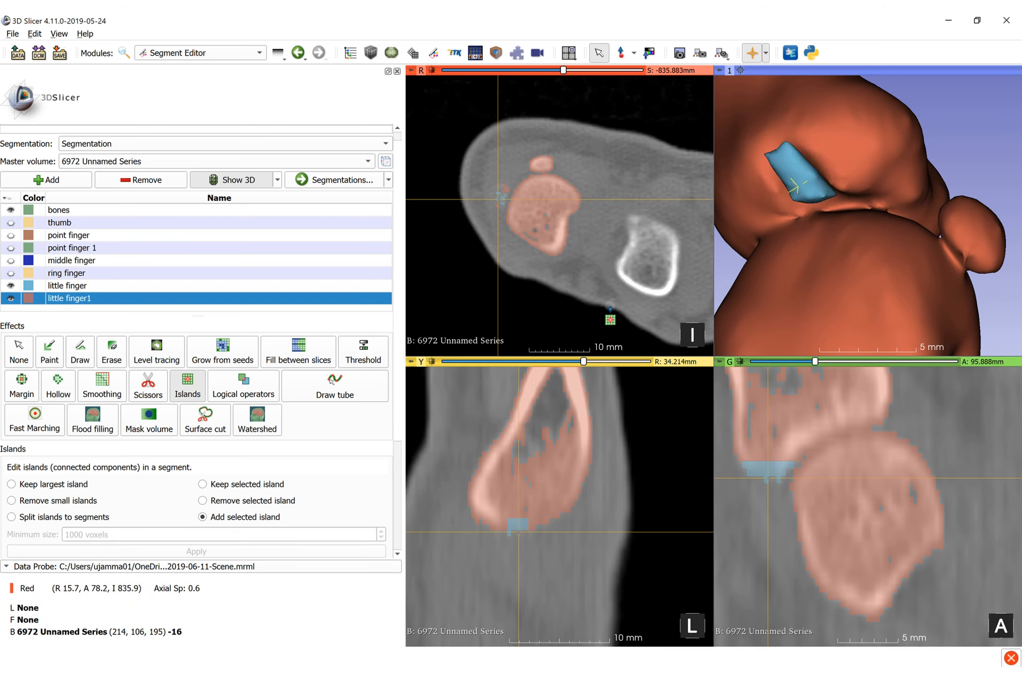
scroll(828, 192, "down", 11)
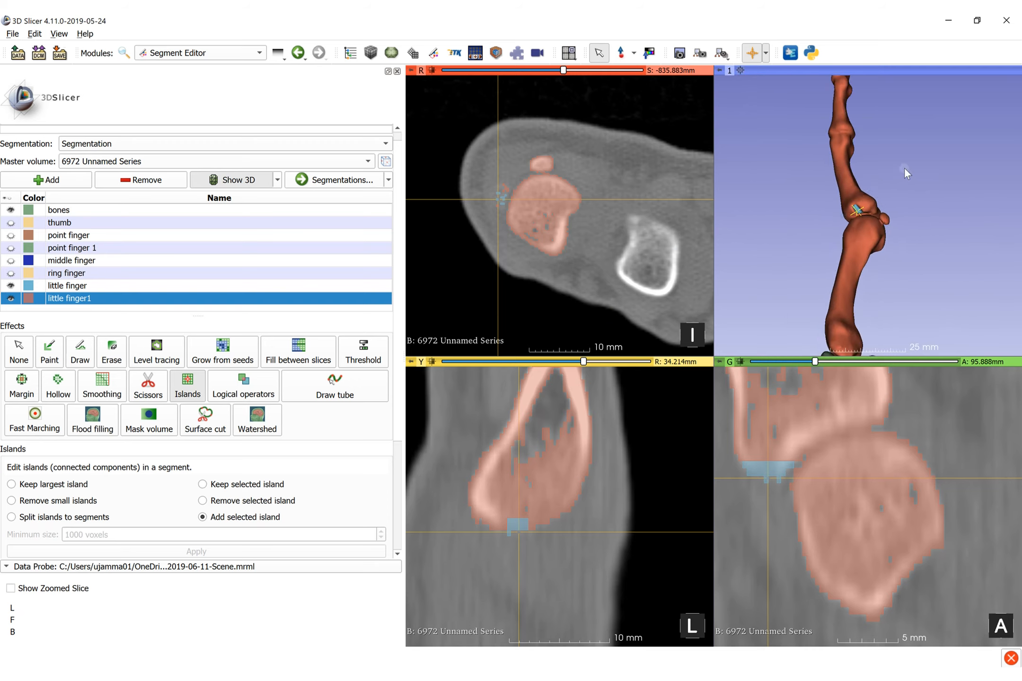
scroll(861, 200, "up", 7)
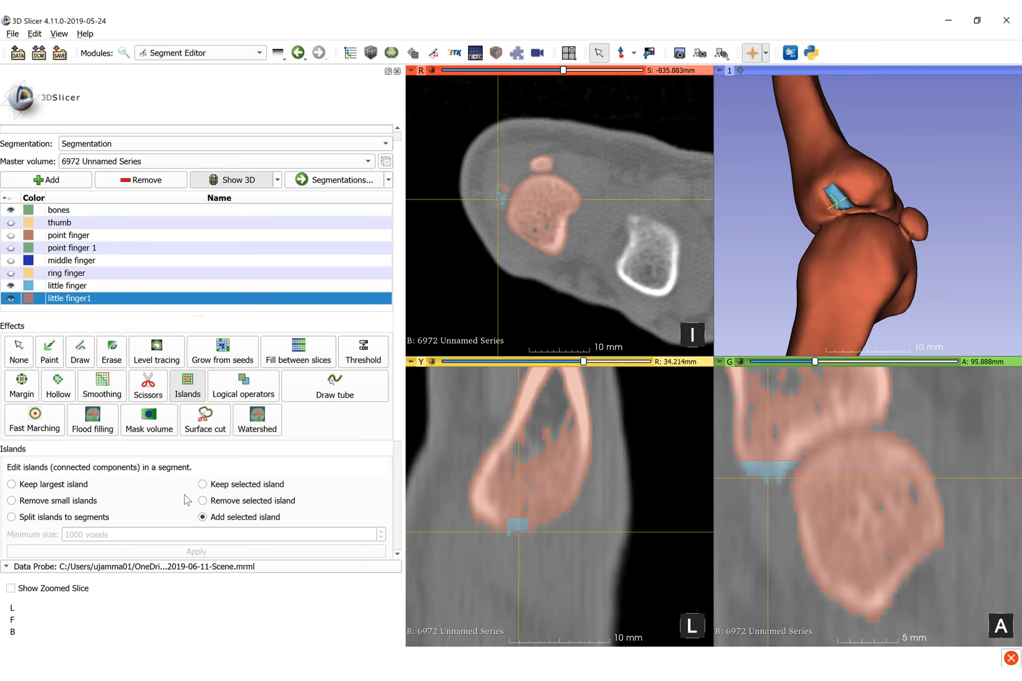
key("z")
key("z")
Step: Inspect the gap on the 3D joint surface and fill the phalanx base there with free-form scissors at A 95.888 mm
scroll(880, 211, "up", 4)
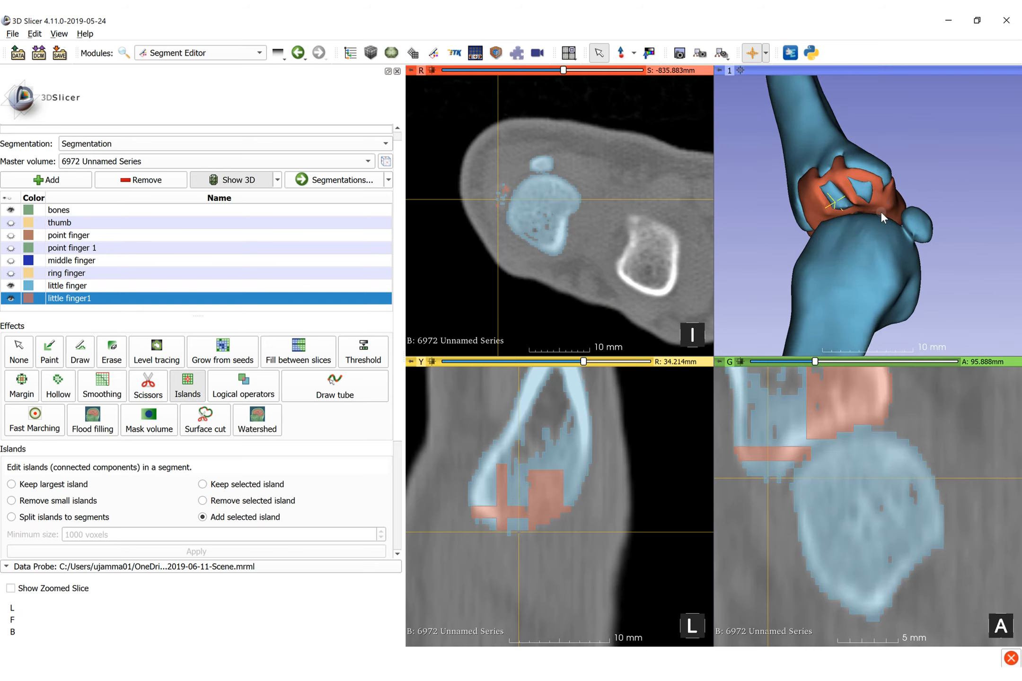
key("Escape")
left_click_drag(906, 239, 788, 167)
scroll(495, 318, "up", 3, "ctrl")
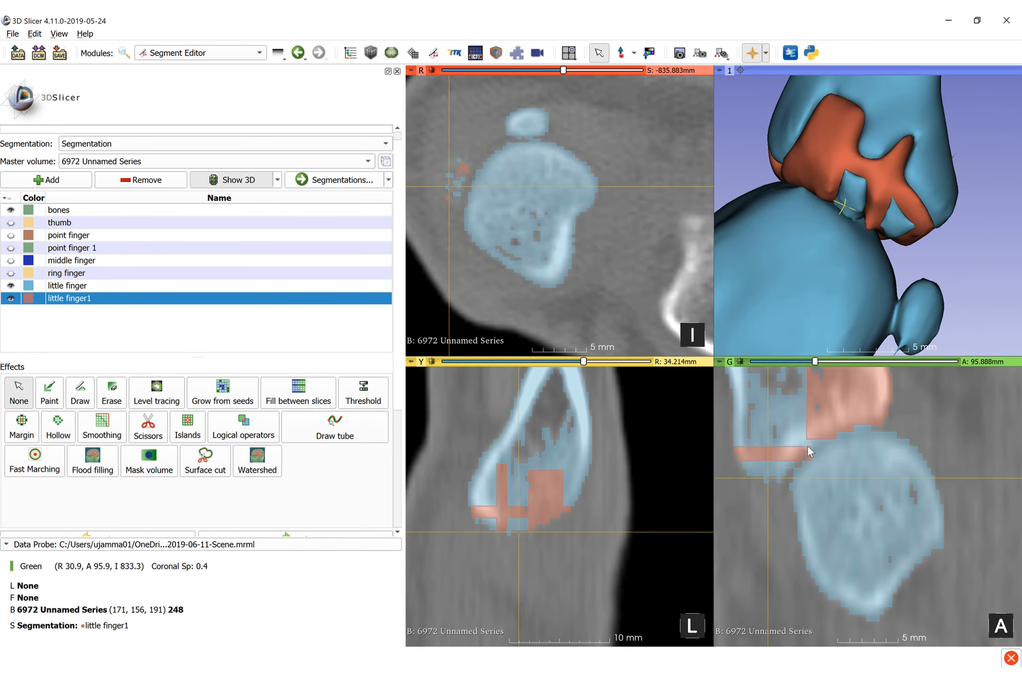
left_click(148, 426)
left_click_drag(726, 416, 727, 448)
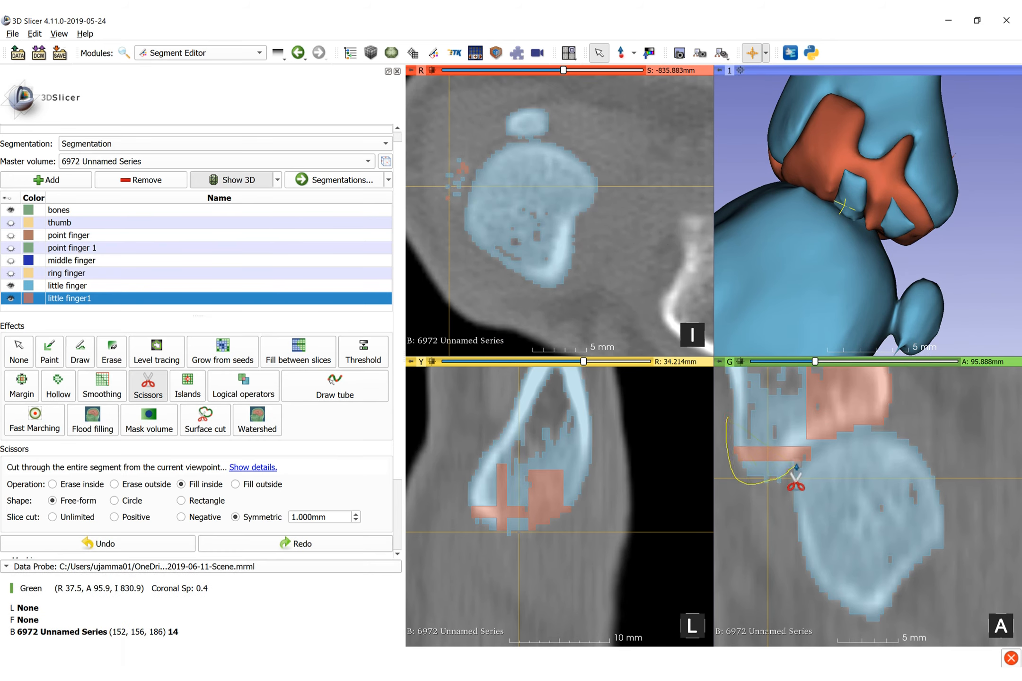
mouse_move(803, 434)
left_mouse_down()
mouse_move(774, 471)
mouse_move(794, 447)
left_mouse_up()
Step: Fill the phalanx base's lower edge into little finger1 with free-form scissors at A 96.591 mm and in a nearby coronal slice
scroll(785, 451, "up", 2)
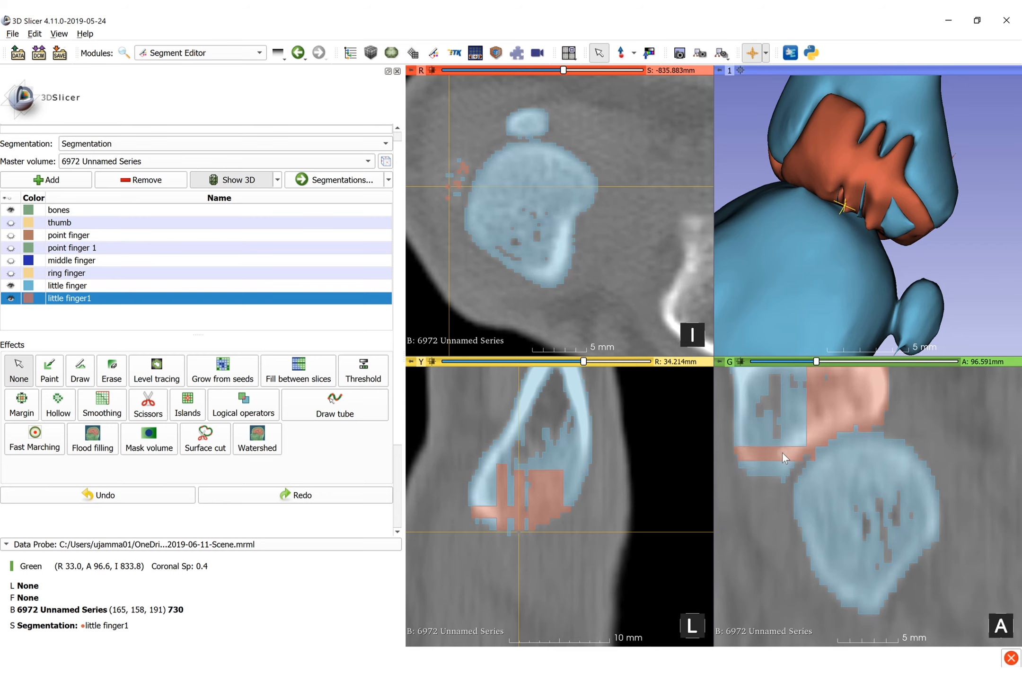
left_click_drag(730, 433, 768, 491)
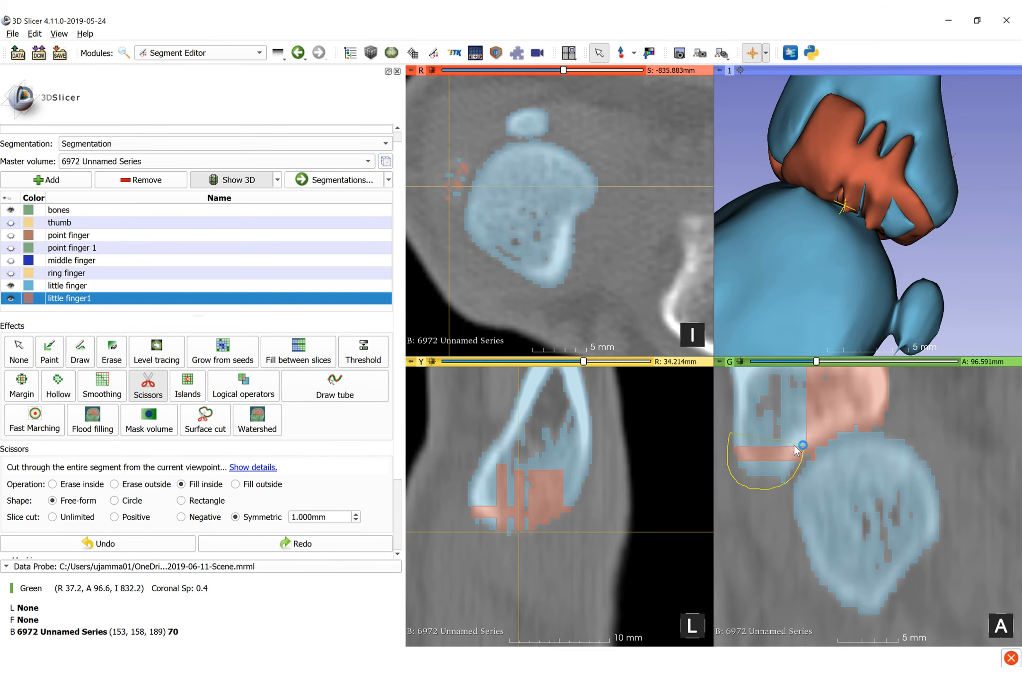
key("shift")
left_click_drag(730, 428, 782, 501)
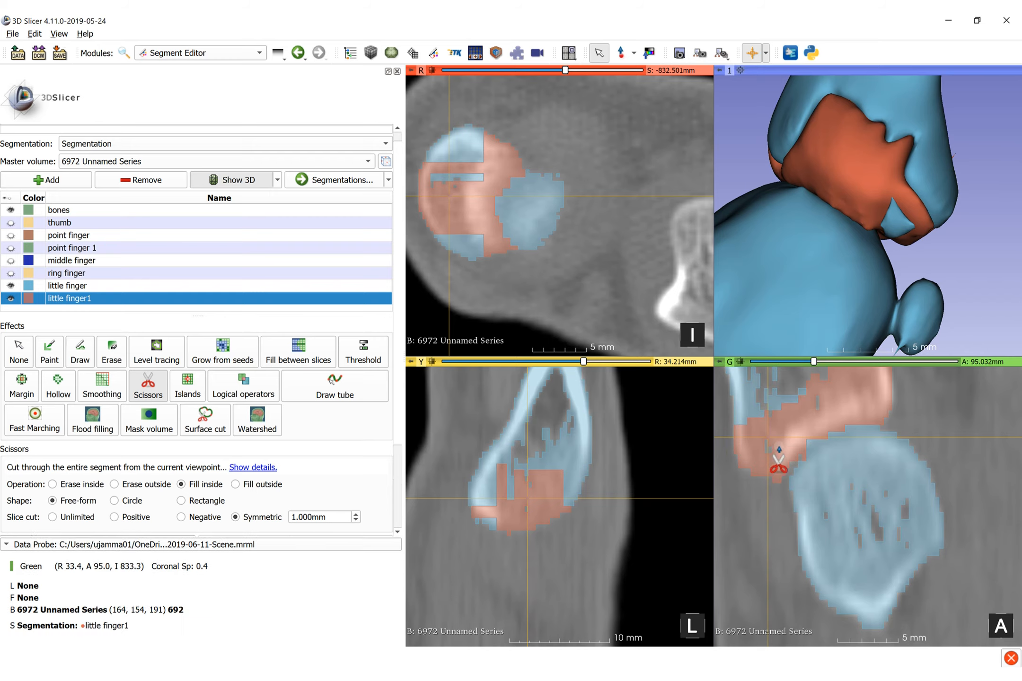
key("Escape")
Step: Add the rest of the separated phalanx to little finger1 with the Islands option Add selected island, and check the joint in 3D
left_click_drag(877, 267, 922, 246)
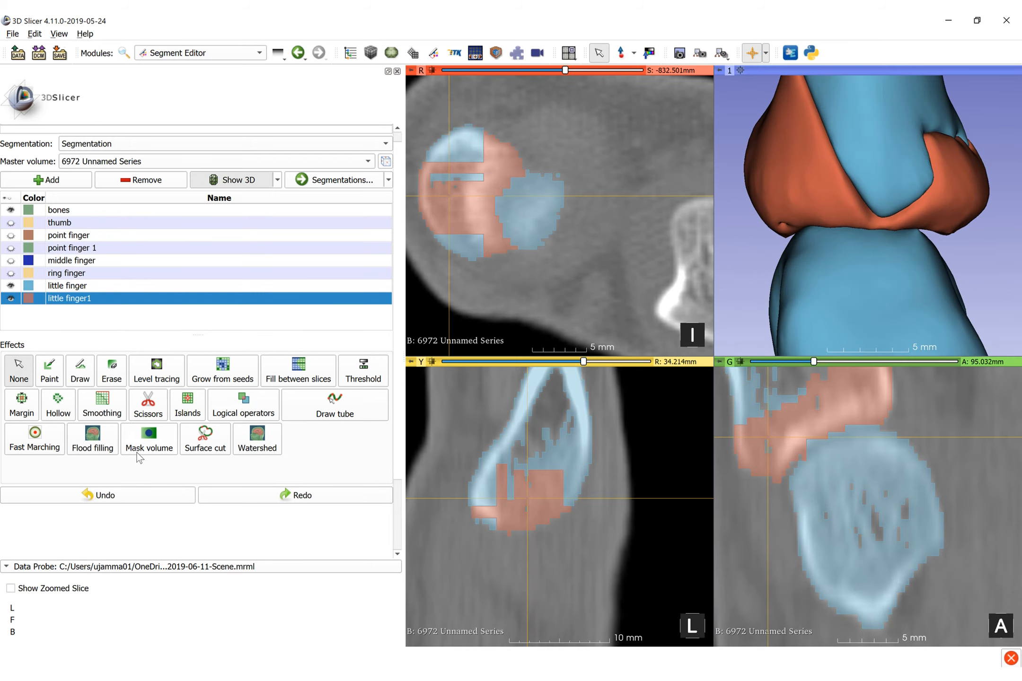
left_click(187, 403)
left_click(456, 157)
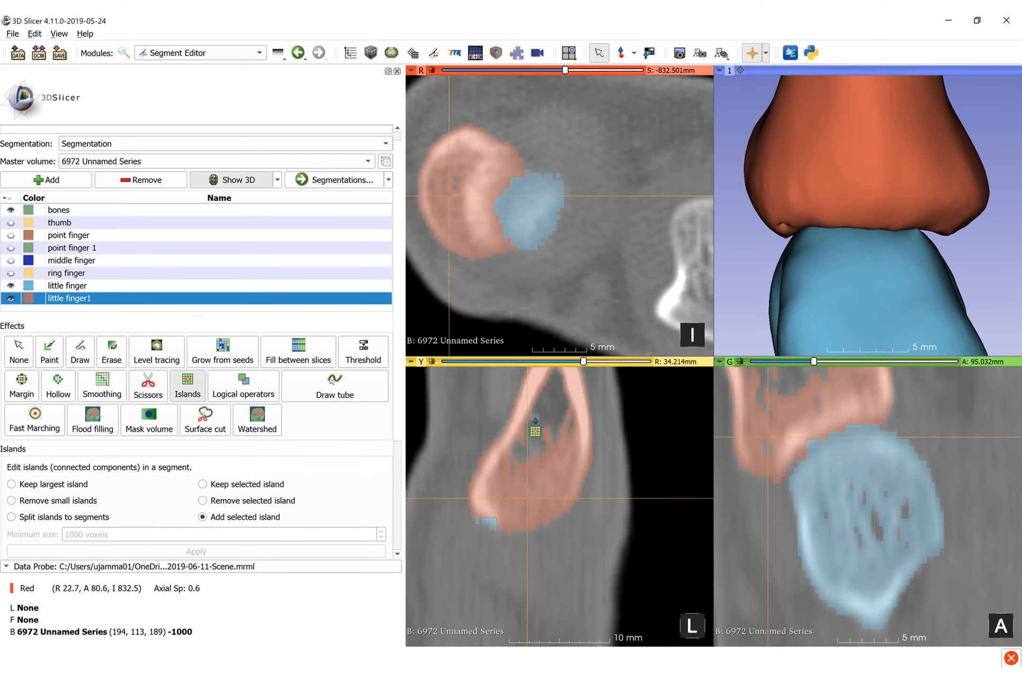
key("Escape")
left_click_drag(801, 259, 847, 154)
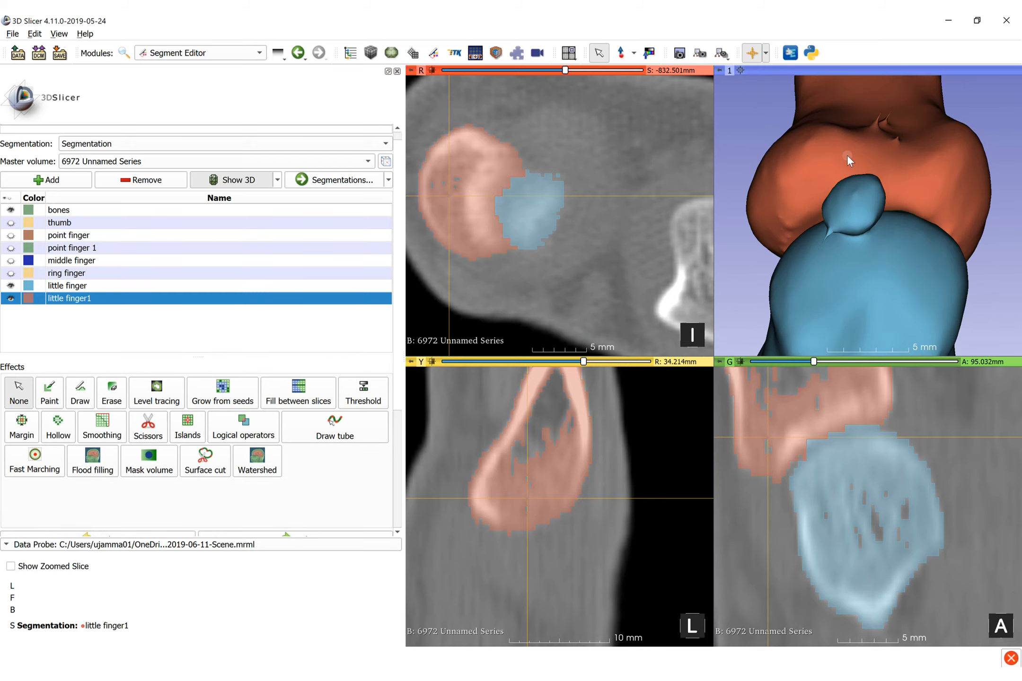
middle_click_drag(792, 430, 808, 478)
middle_click_drag(816, 240, 850, 257)
left_click_drag(849, 257, 889, 268)
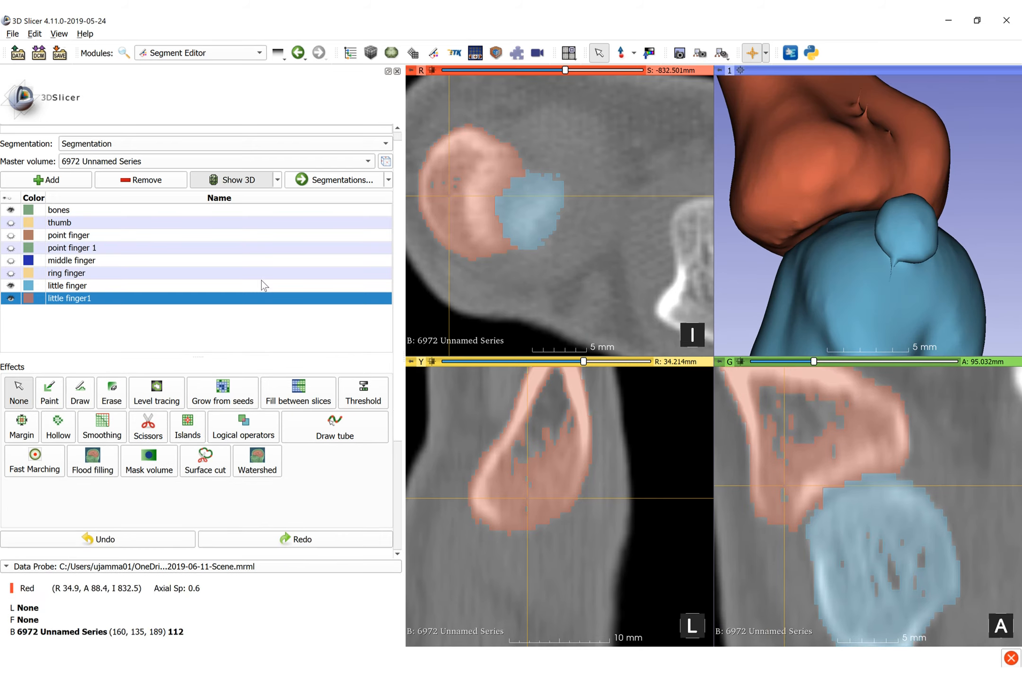
Step: Hide the little finger segment and bring the next joint of little finger1 into the 3D and slice views
left_click(10, 285)
left_click_drag(841, 193, 823, 265)
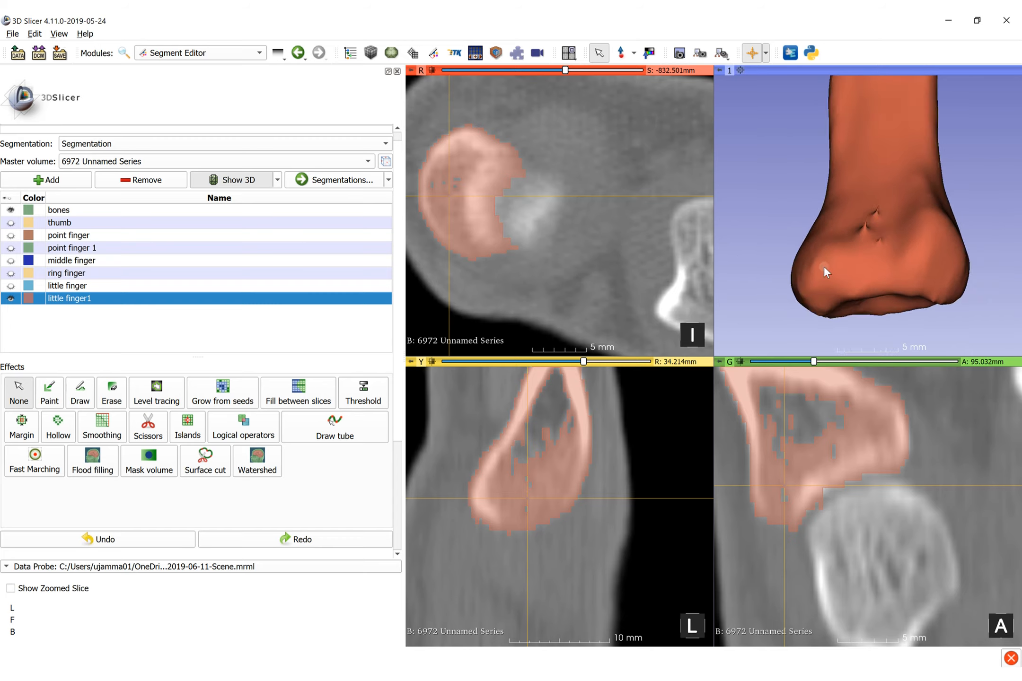
right_click_drag(824, 267, 795, 273)
key("shift")
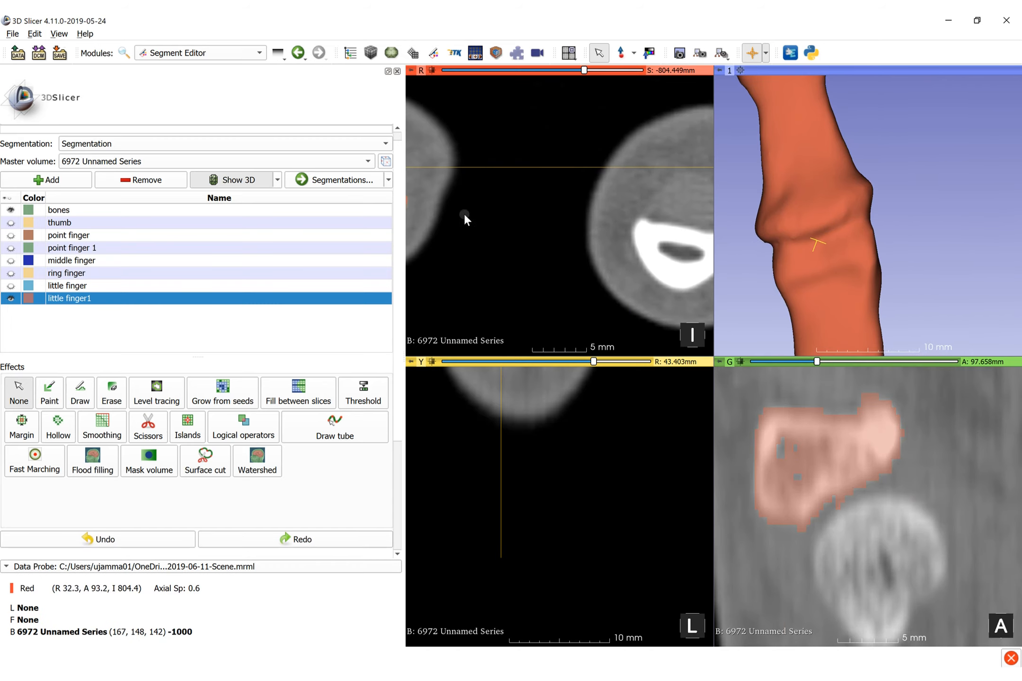
middle_click_drag(464, 215, 704, 266)
middle_click_drag(555, 374, 572, 612)
right_click_drag(769, 402, 769, 392)
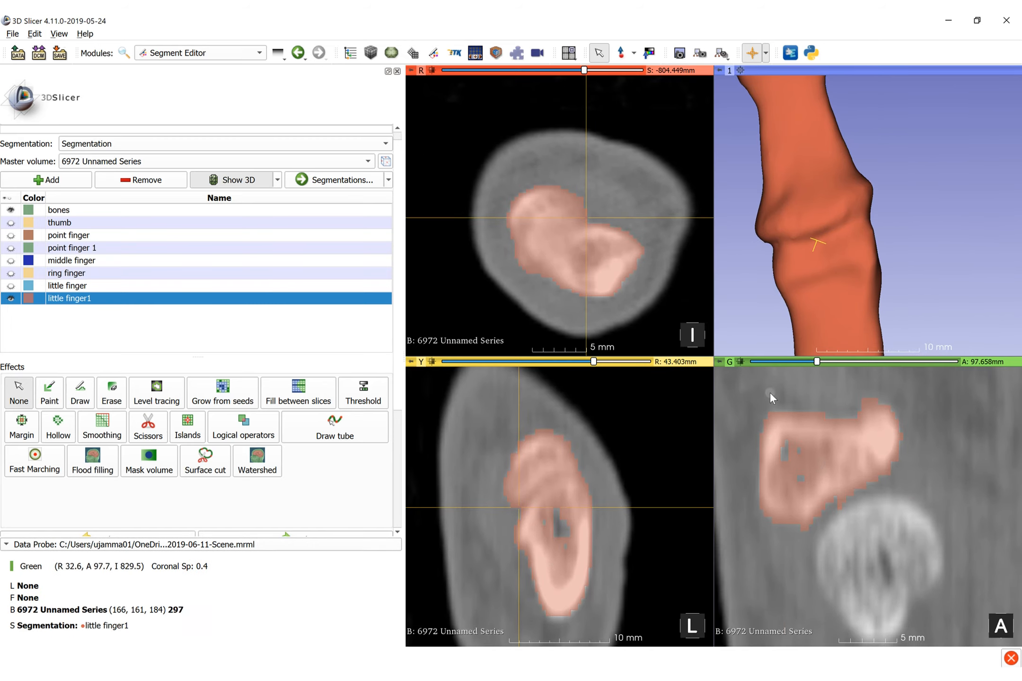
key("r")
key("shift")
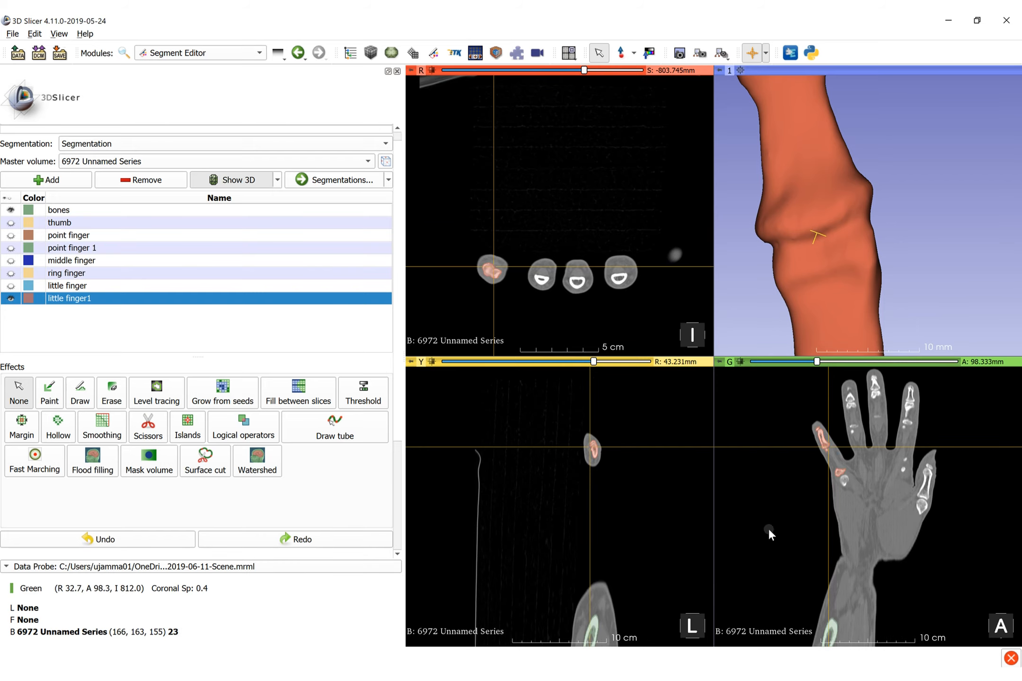
Step: Examine the next joint of little finger1 at close range in the coronal, sagittal and axial slices
right_click_drag(768, 529, 769, 622)
middle_click_drag(753, 376, 796, 452)
right_click_drag(797, 452, 796, 620)
right_click_drag(811, 461, 786, 544)
right_click_drag(594, 457, 594, 644)
middle_click_drag(653, 401, 563, 508)
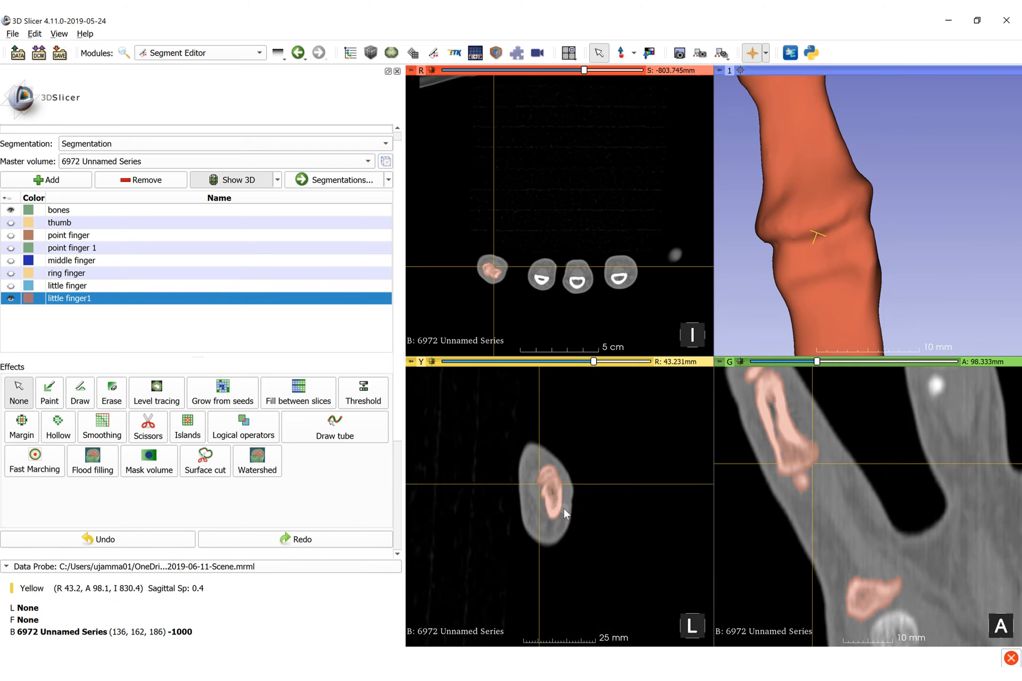
right_click_drag(563, 509, 563, 645)
right_click_drag(526, 166, 526, 258)
middle_click_drag(527, 258, 590, 171)
right_click_drag(590, 171, 590, 348)
middle_click_drag(494, 235, 537, 229)
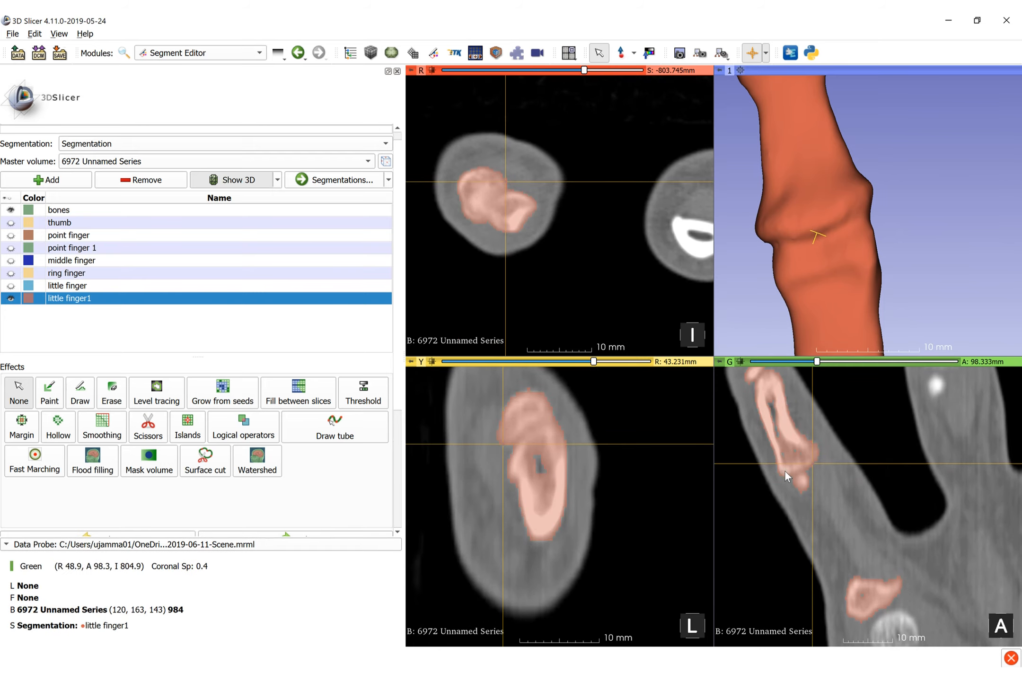
middle_click_drag(785, 475, 793, 468)
Step: Add a new segment named little finger 2
left_click(56, 181)
double_click(79, 311)
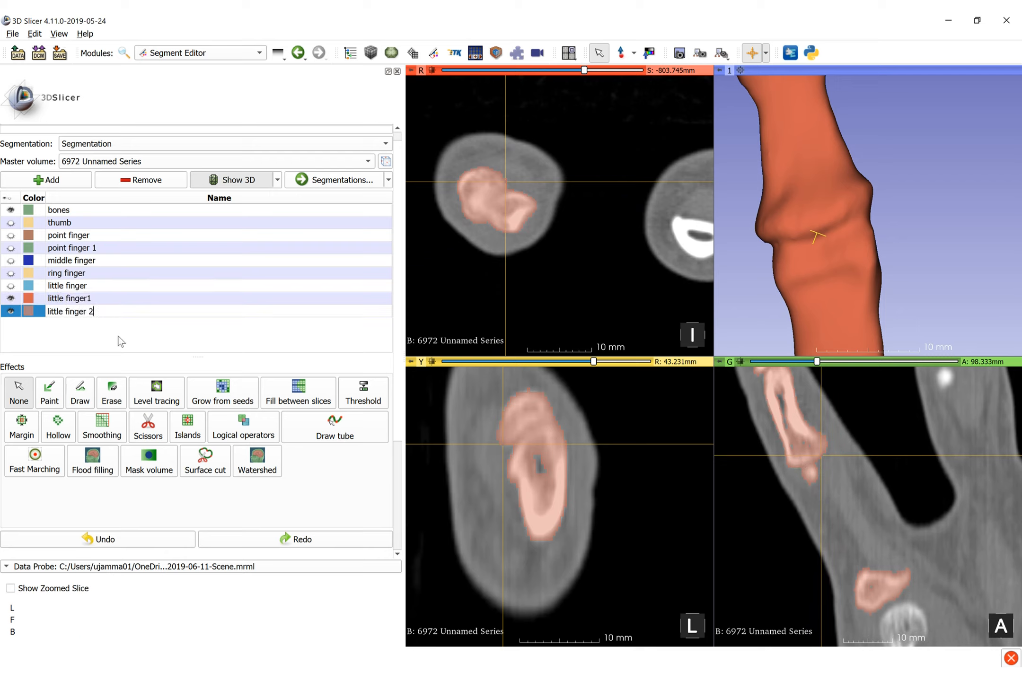
type("little finger 2")
key("Return")
Step: Set up free-form Scissors for little finger 2 at the joint, with the editable area limited to Inside little finger1
right_click_drag(793, 491, 793, 610)
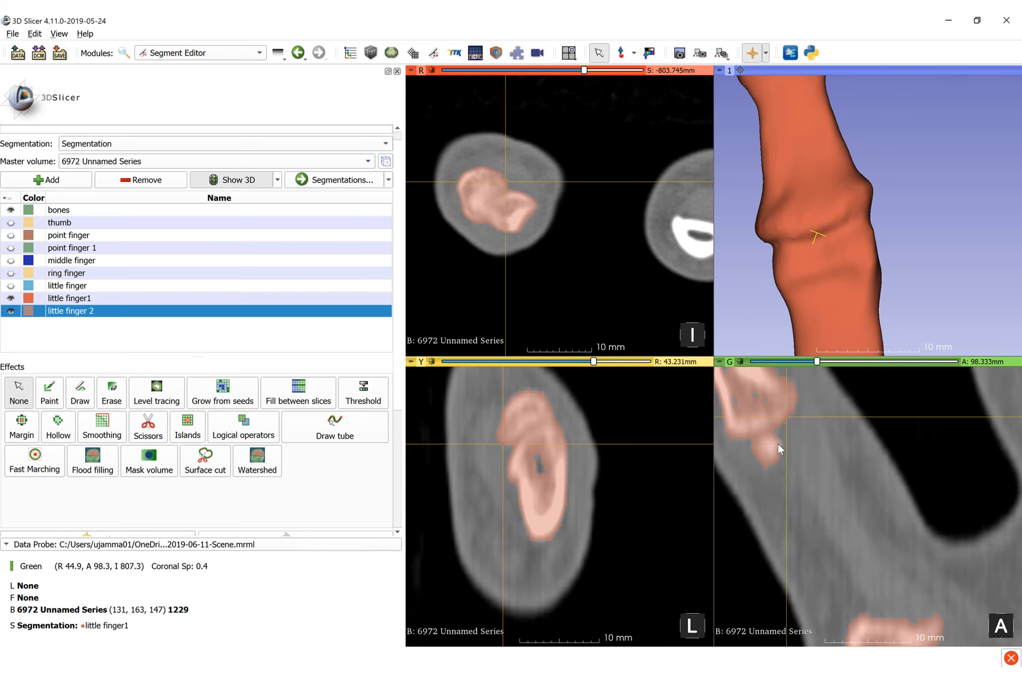
key("shift")
middle_click_drag(789, 457, 849, 502)
key("shift")
right_click_drag(574, 217, 574, 242)
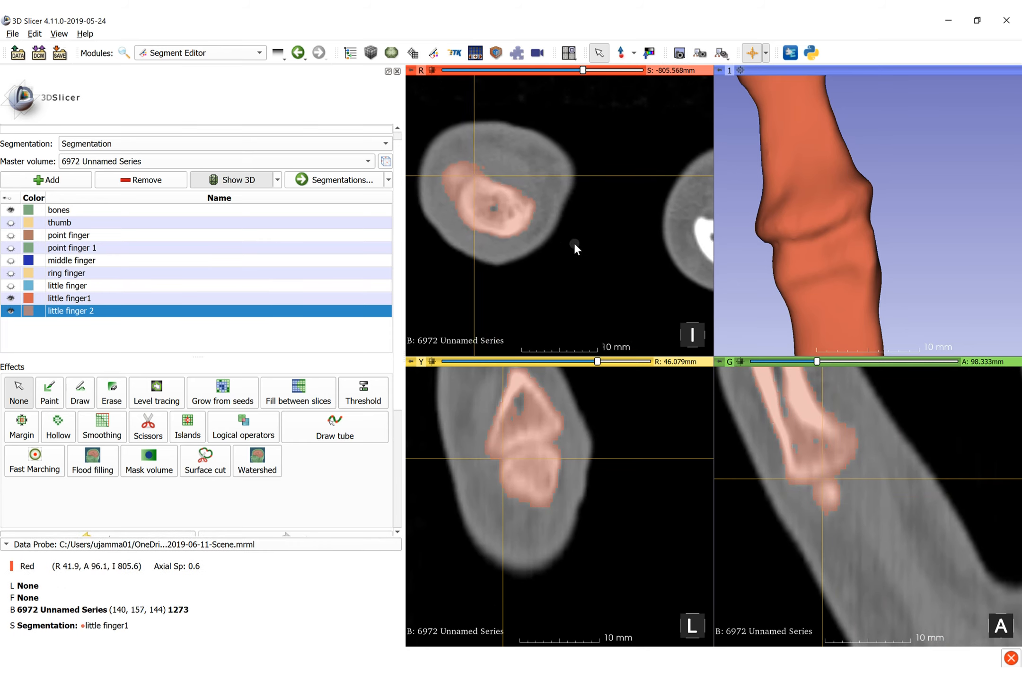
middle_click_drag(503, 220, 591, 258)
right_click_drag(565, 169, 566, 223)
left_click(148, 425)
scroll(213, 473, "down", 5)
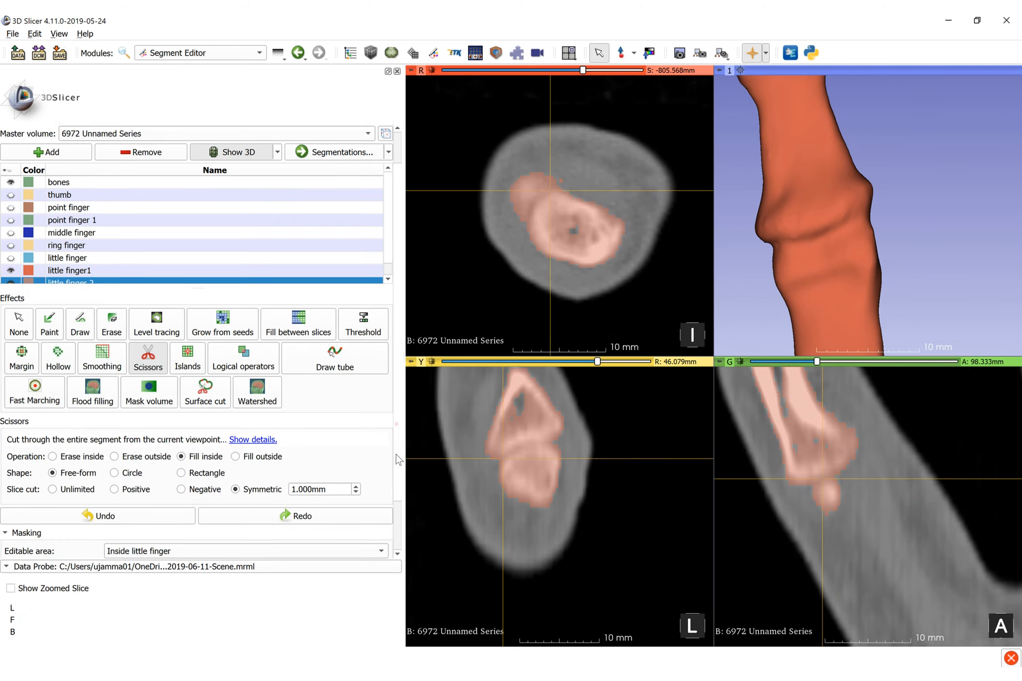
left_click(226, 489)
left_click(219, 588)
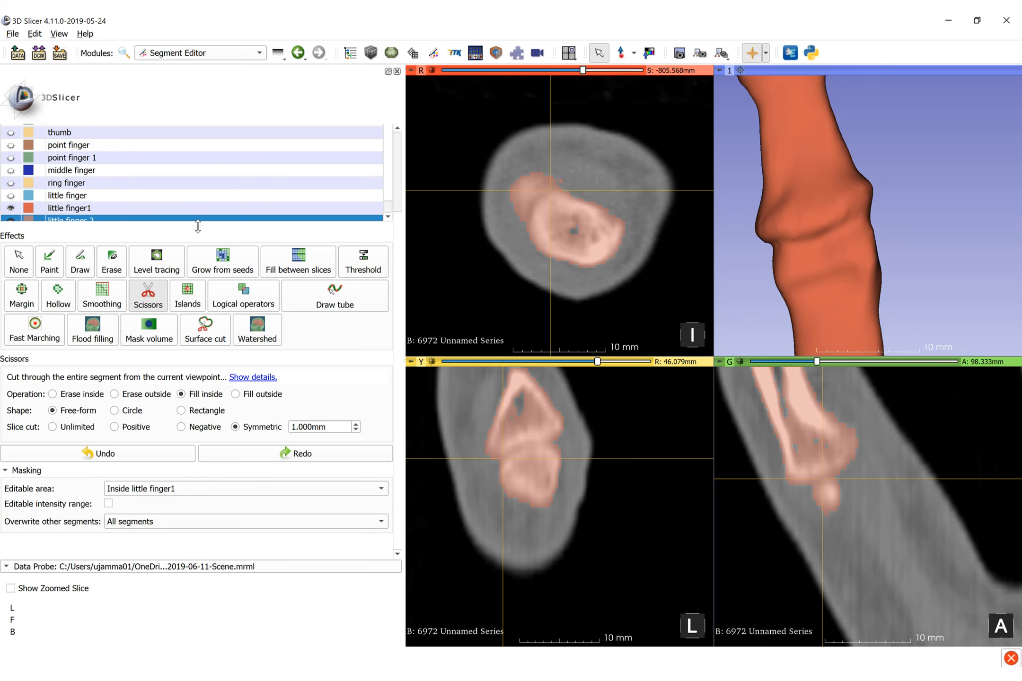
left_click_drag(198, 226, 198, 289)
left_click(5, 567)
Step: Fill the base of the next phalanx into little finger 2 with free-form scissors in axial slices S -805.568 mm and S -803.168 mm
left_click_drag(537, 156, 520, 225)
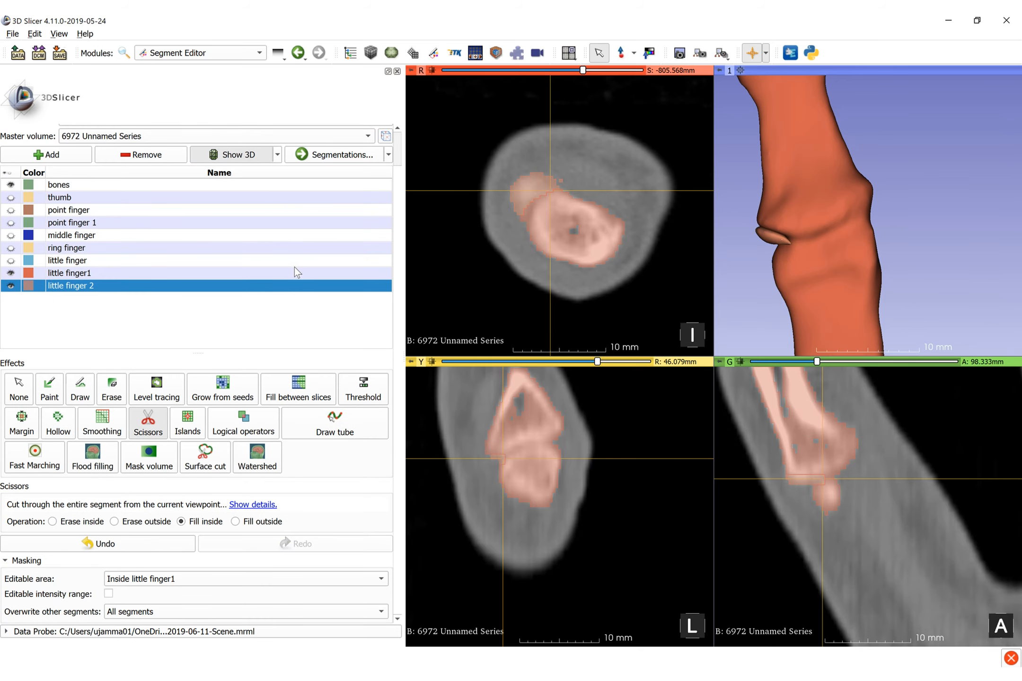
scroll(518, 245, "up", 4)
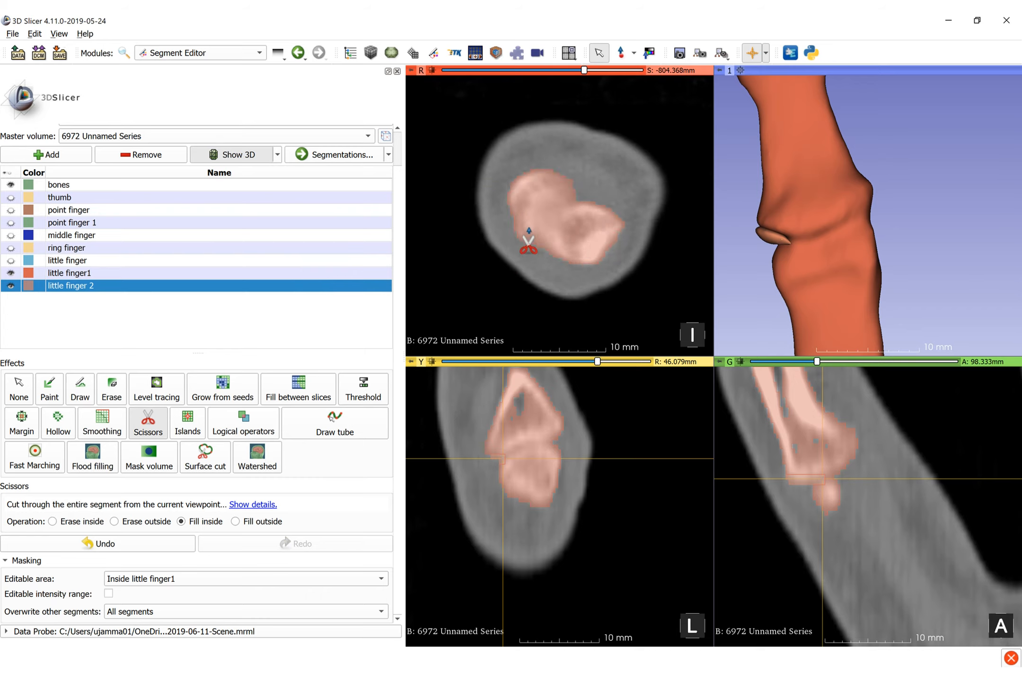
scroll(538, 251, "down", 1)
key("z")
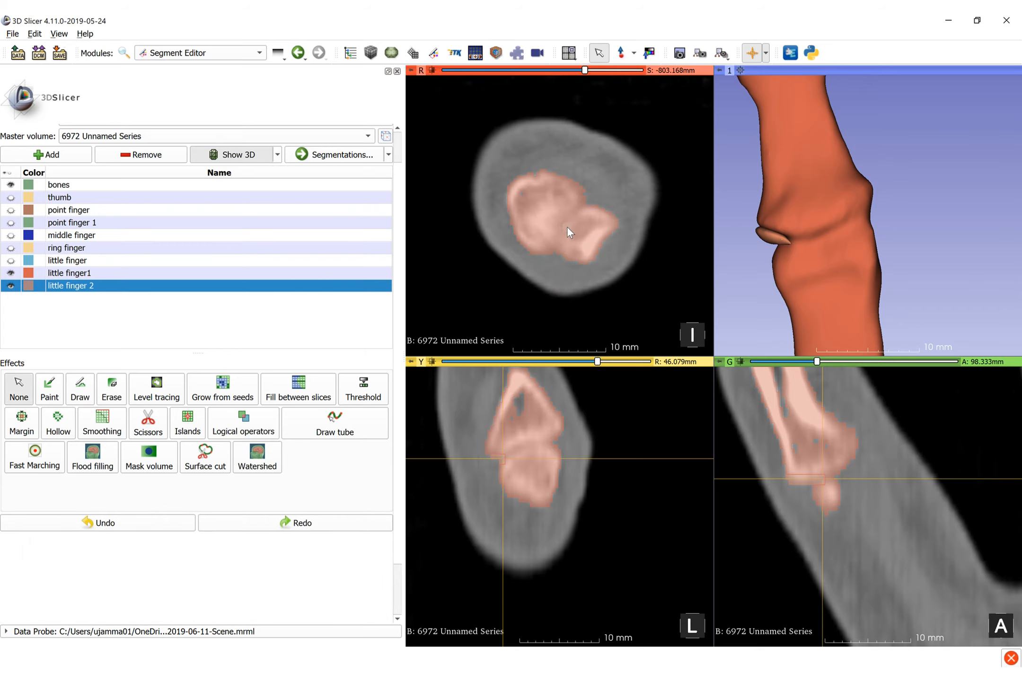
key("shift+1")
mouse_move(541, 148)
left_mouse_down()
mouse_move(530, 153)
mouse_move(548, 248)
left_mouse_up()
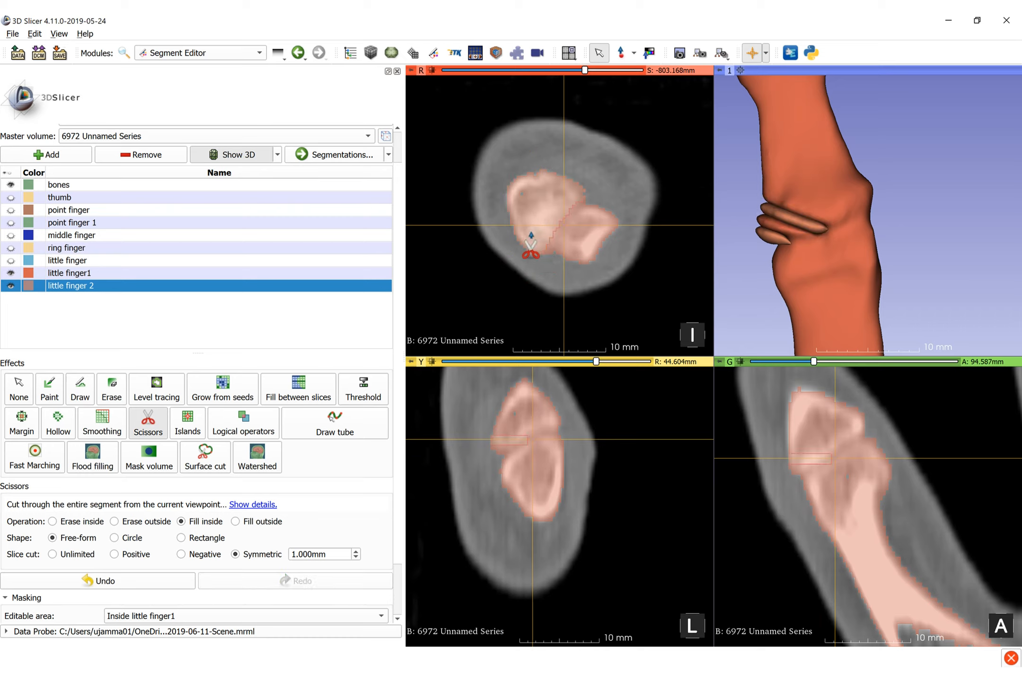
scroll(547, 251, "up", 1)
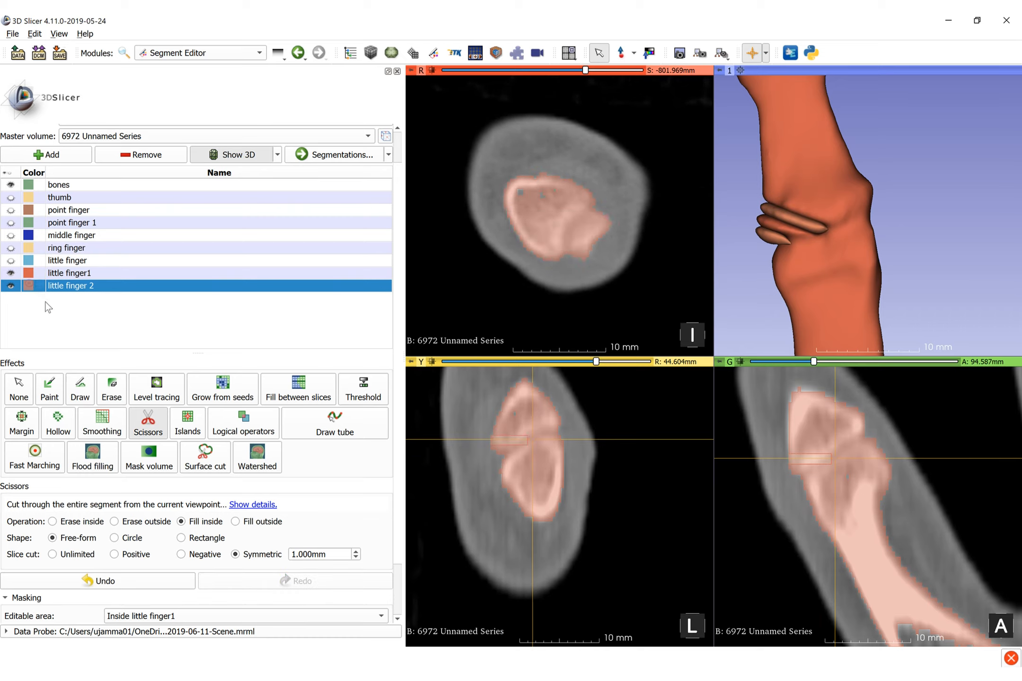
Step: Change the colour of the little finger 2 segment to magenta
double_click(28, 285)
left_click(516, 419)
left_click(547, 269)
left_click(607, 456)
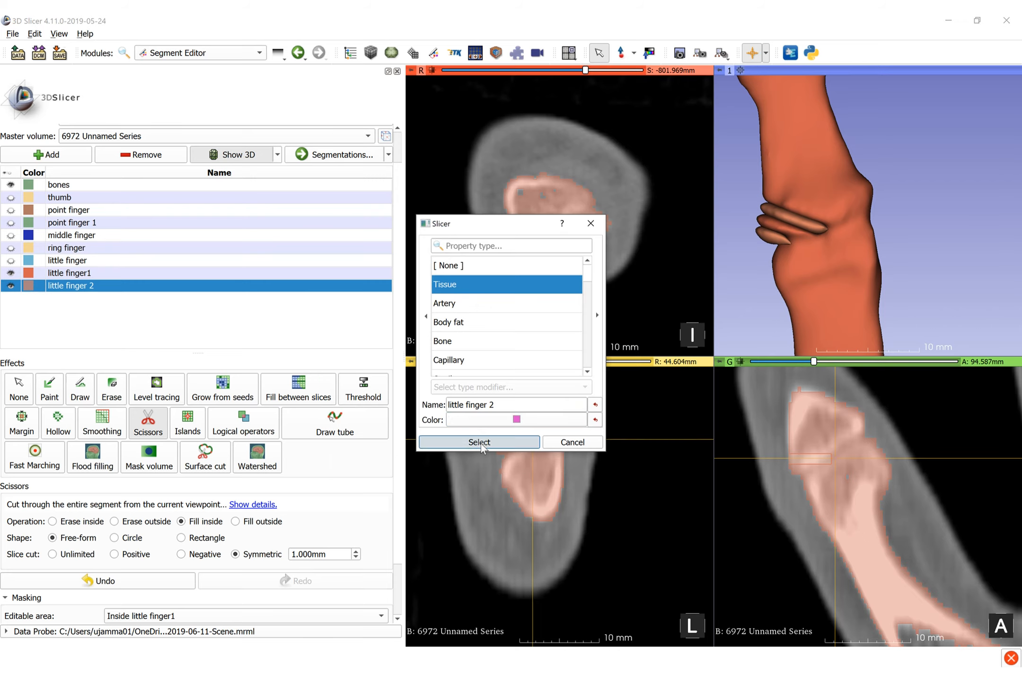
left_click(478, 442)
Step: Fill the phalanx base into little finger 2 with free-form scissors in axial slices S -801.969 mm and S -801.369 mm
left_click_drag(534, 149, 491, 219)
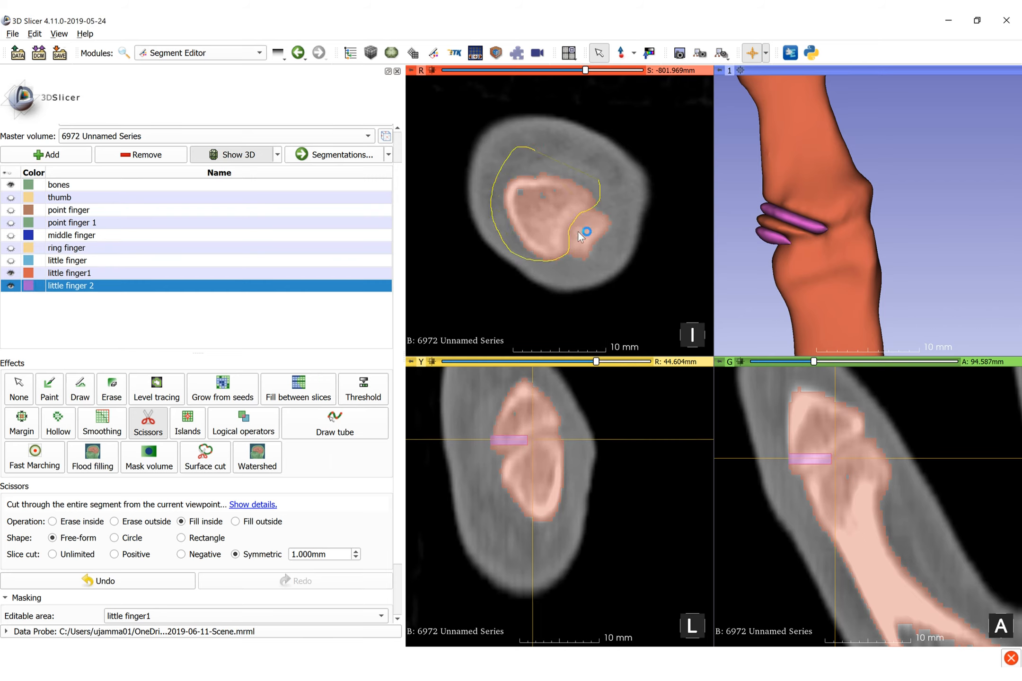
left_click_drag(578, 214, 577, 214)
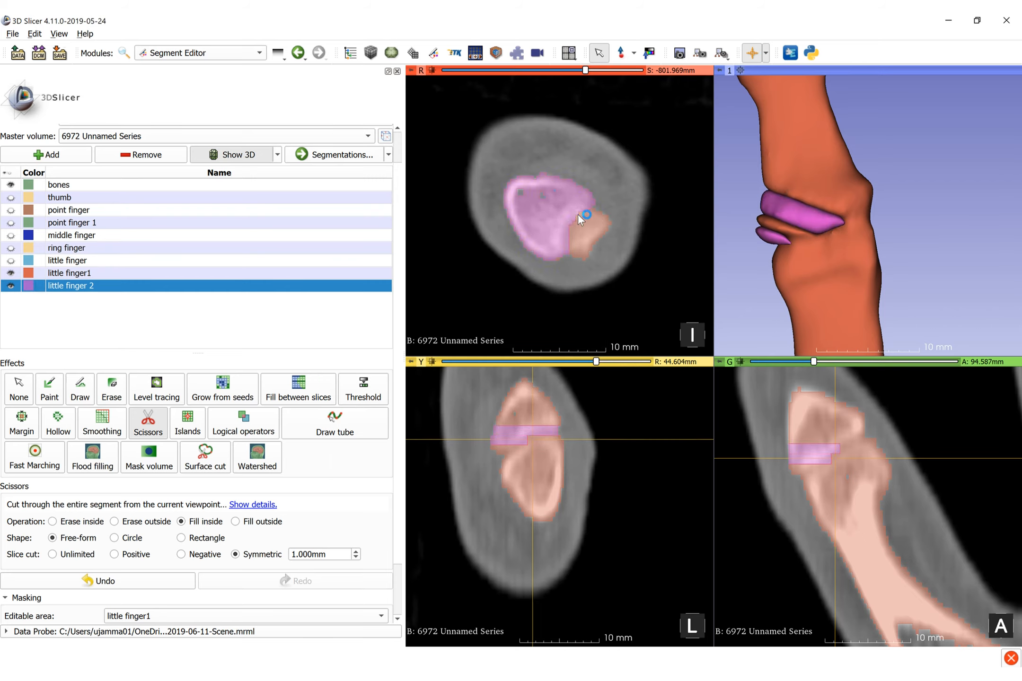
scroll(578, 214, "up", 1)
mouse_move(513, 166)
left_mouse_down()
mouse_move(533, 250)
mouse_move(572, 166)
left_mouse_up()
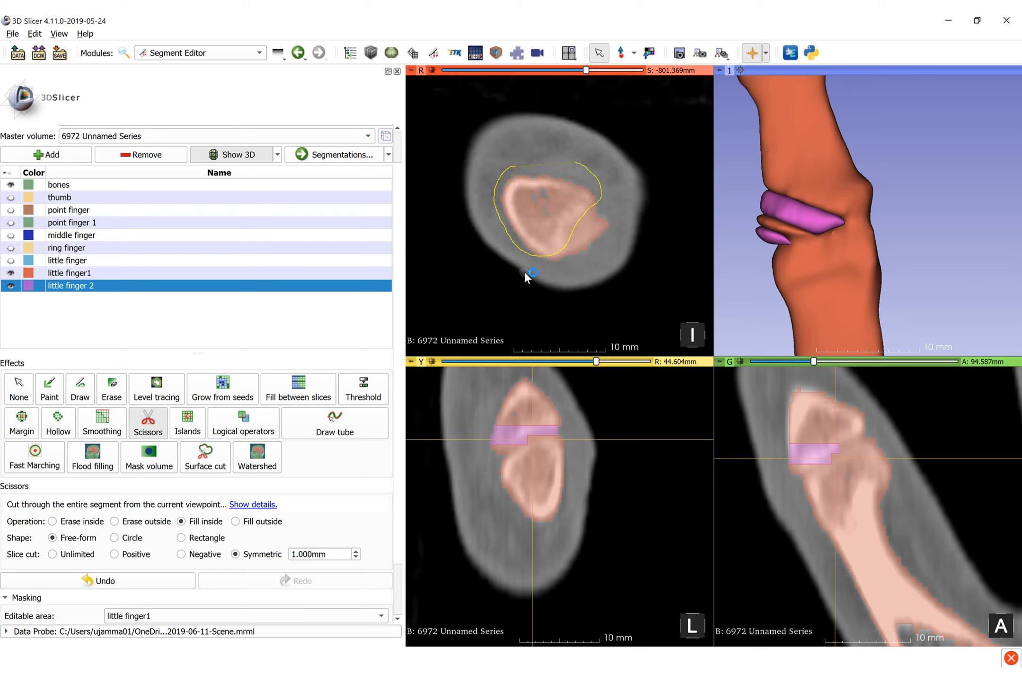
mouse_move(535, 239)
left_mouse_down()
mouse_move(533, 251)
mouse_move(566, 243)
left_mouse_up()
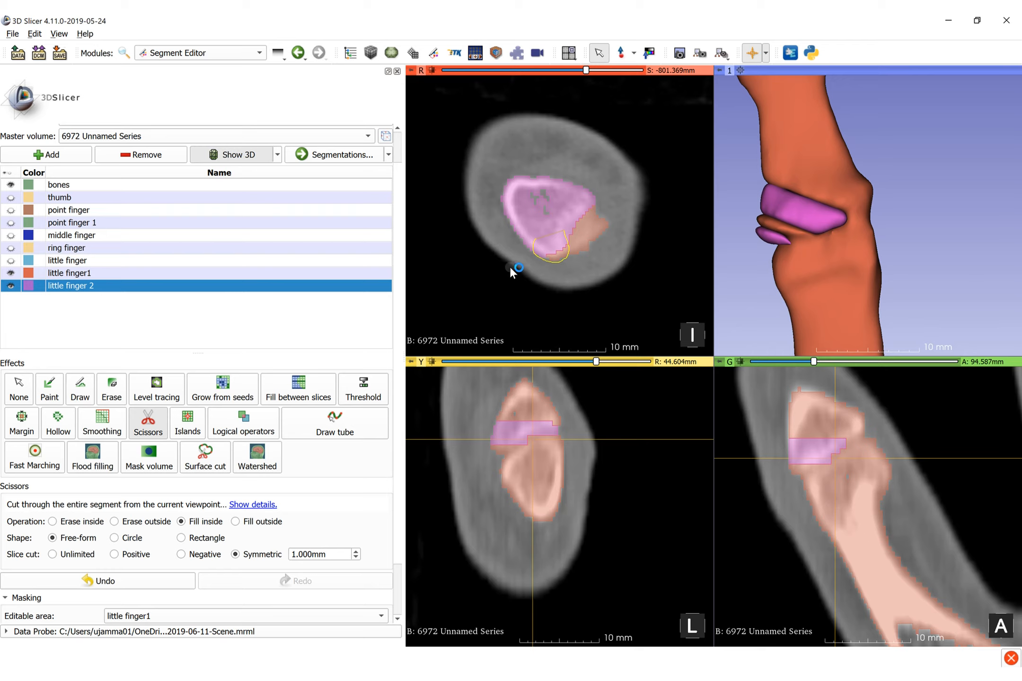
Step: Extend little finger 2 over the phalanx base with free-form scissors in coronal slice A 94.587 mm and successive sagittal slices, including R 41.088 mm
mouse_move(780, 416)
left_mouse_down()
mouse_move(815, 468)
mouse_move(836, 395)
left_mouse_up()
mouse_move(501, 417)
left_mouse_down()
mouse_move(504, 390)
mouse_move(513, 447)
mouse_move(556, 401)
mouse_move(497, 404)
mouse_move(565, 424)
mouse_move(528, 413)
mouse_move(547, 433)
mouse_move(530, 399)
mouse_move(523, 438)
mouse_move(547, 402)
mouse_move(549, 421)
mouse_move(537, 413)
left_mouse_up()
scroll(543, 444, "down", 3)
scroll(523, 411, "down", 1)
scroll(522, 407, "down", 1)
scroll(525, 417, "down", 1)
scroll(528, 416, "down", 1)
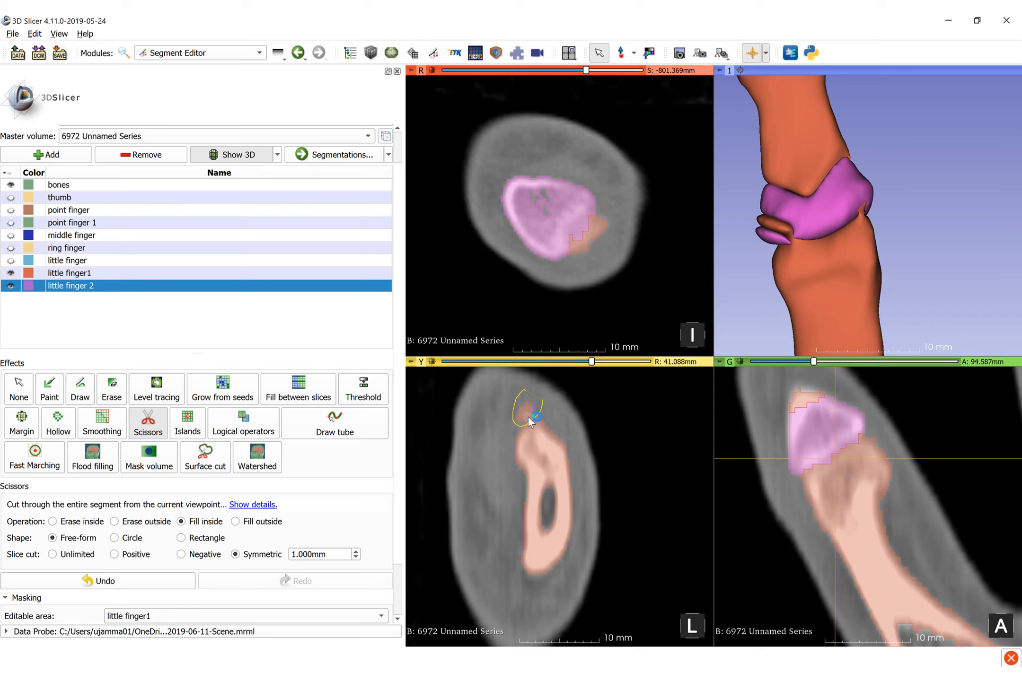
scroll(539, 412, "down", 1)
Step: Fill the remaining gaps at the phalanx's lower edge in sagittal slice R 46.440 mm and axial slices S -804.920 mm and S -804.288 mm
key("shift")
mouse_move(777, 232)
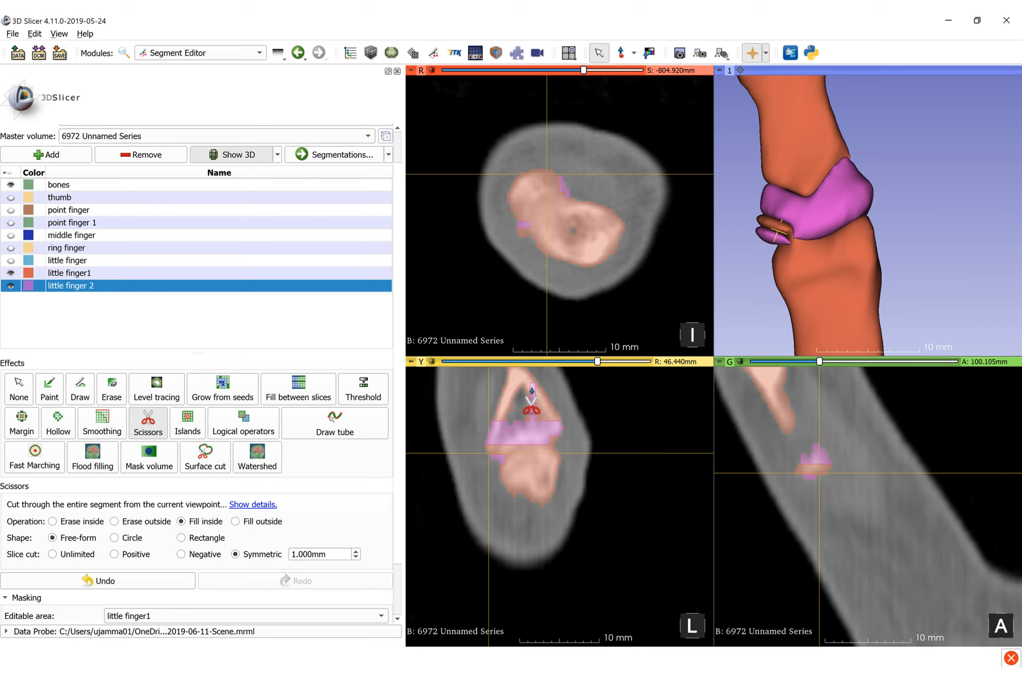
left_click_drag(533, 390, 502, 382)
mouse_move(497, 459)
left_mouse_down()
mouse_move(479, 447)
mouse_move(507, 421)
left_mouse_up()
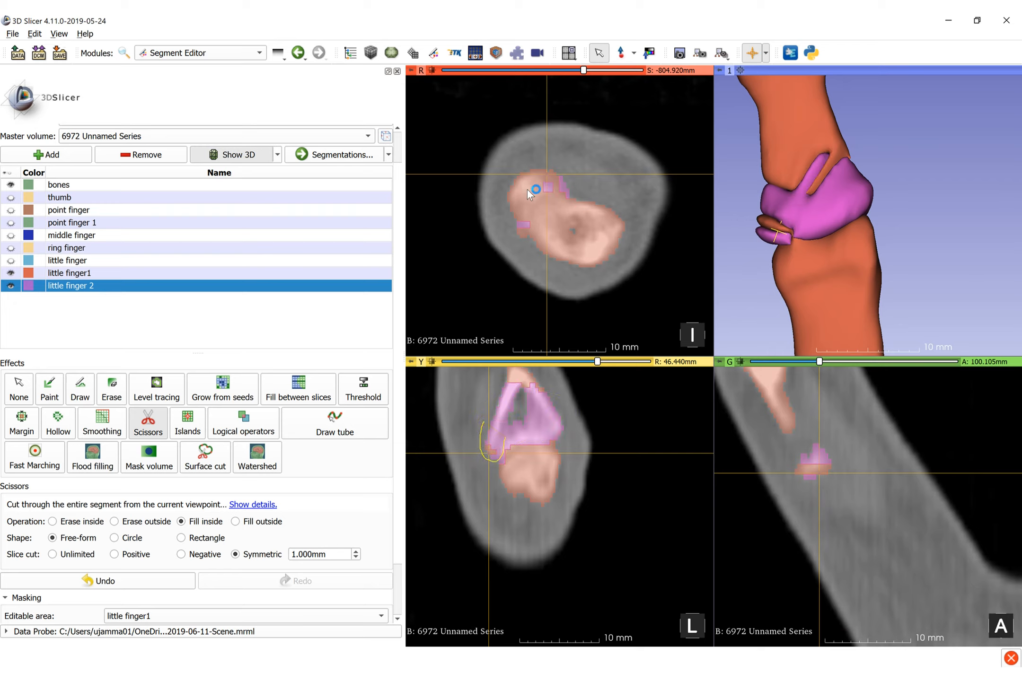
mouse_move(516, 244)
left_mouse_down()
mouse_move(574, 183)
mouse_move(503, 236)
left_mouse_up()
left_click_drag(516, 168, 516, 226)
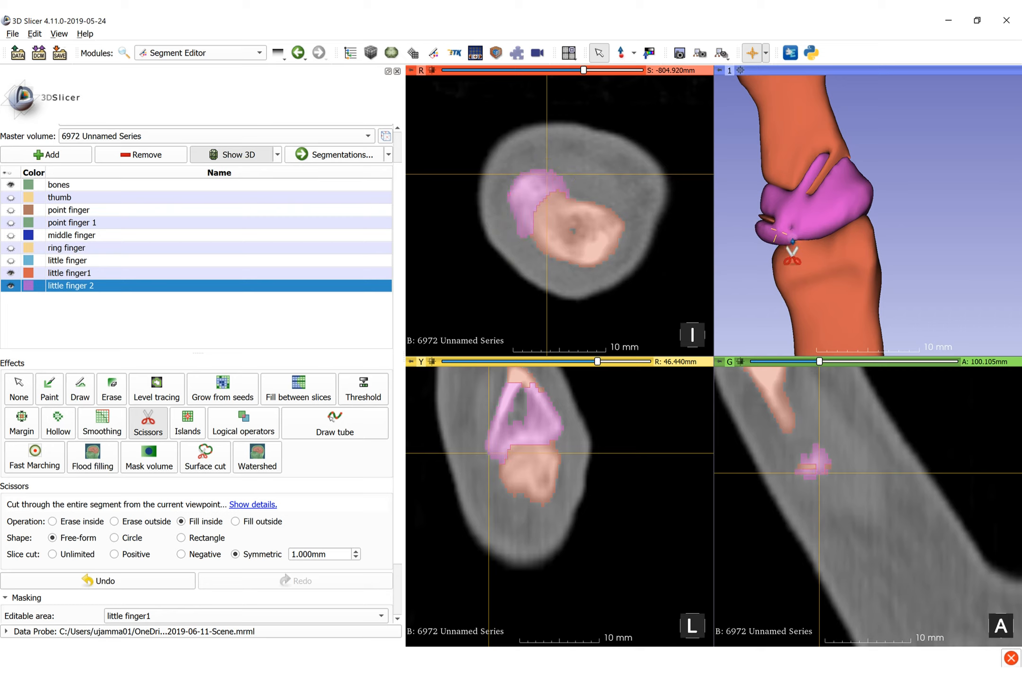
mouse_move(526, 160)
left_mouse_down()
mouse_move(511, 232)
mouse_move(573, 168)
left_mouse_up()
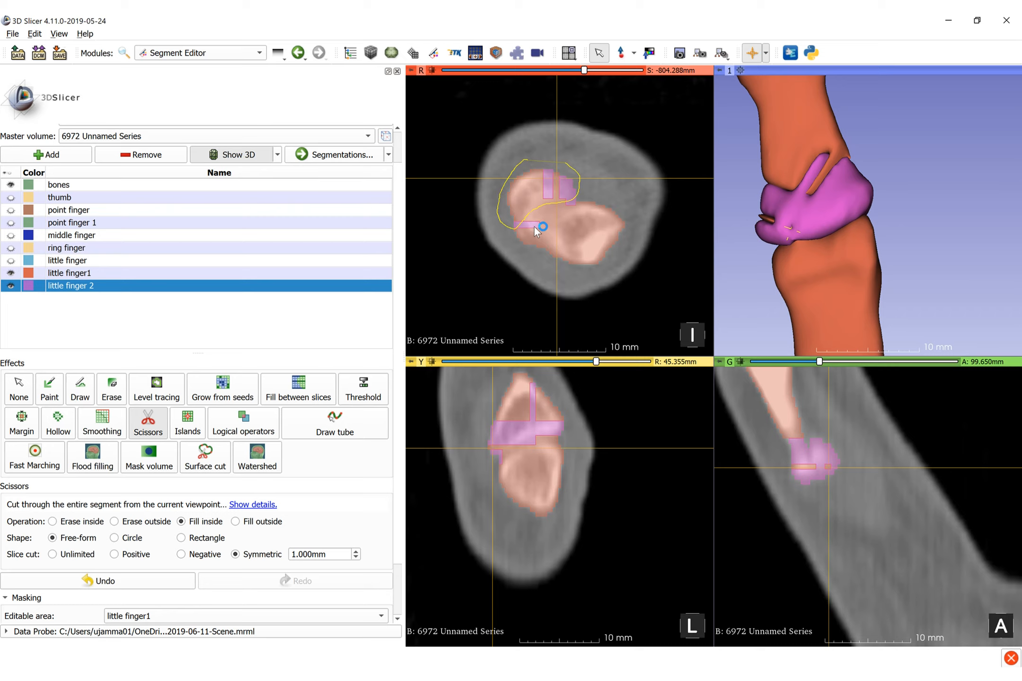
key("Escape")
Step: Locate the gaps on the other side of the 3D joint and fill them with scissors in axial slices S -799.782 mm and S -800.672 mm
left_click_drag(805, 211, 932, 233)
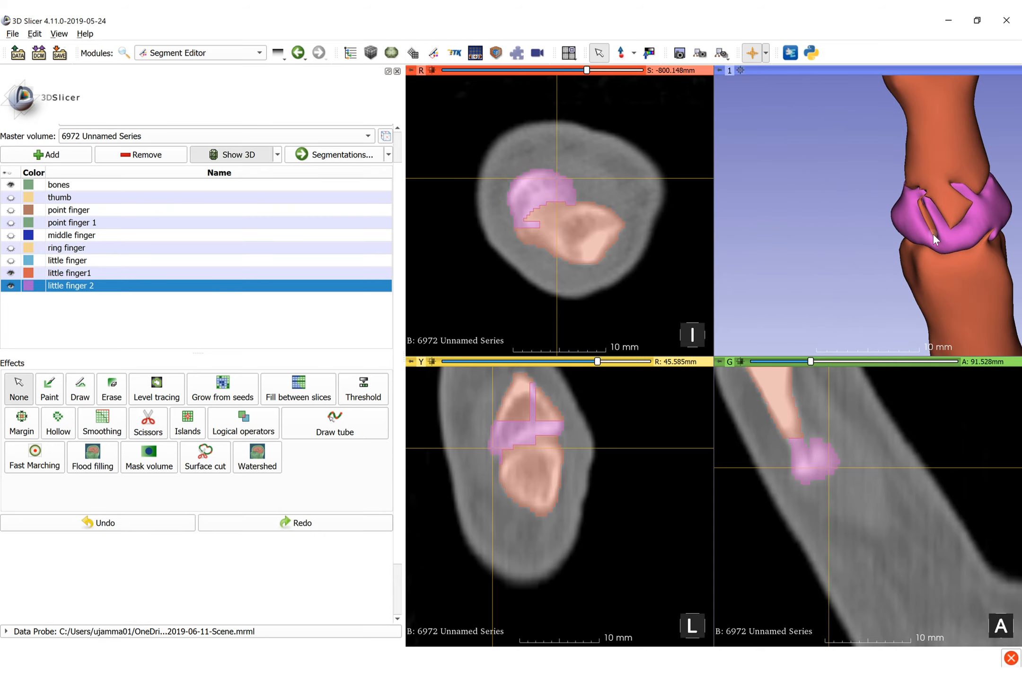
key("shift")
key("space")
mouse_move(545, 159)
left_mouse_down()
mouse_move(562, 260)
mouse_move(584, 229)
left_mouse_up()
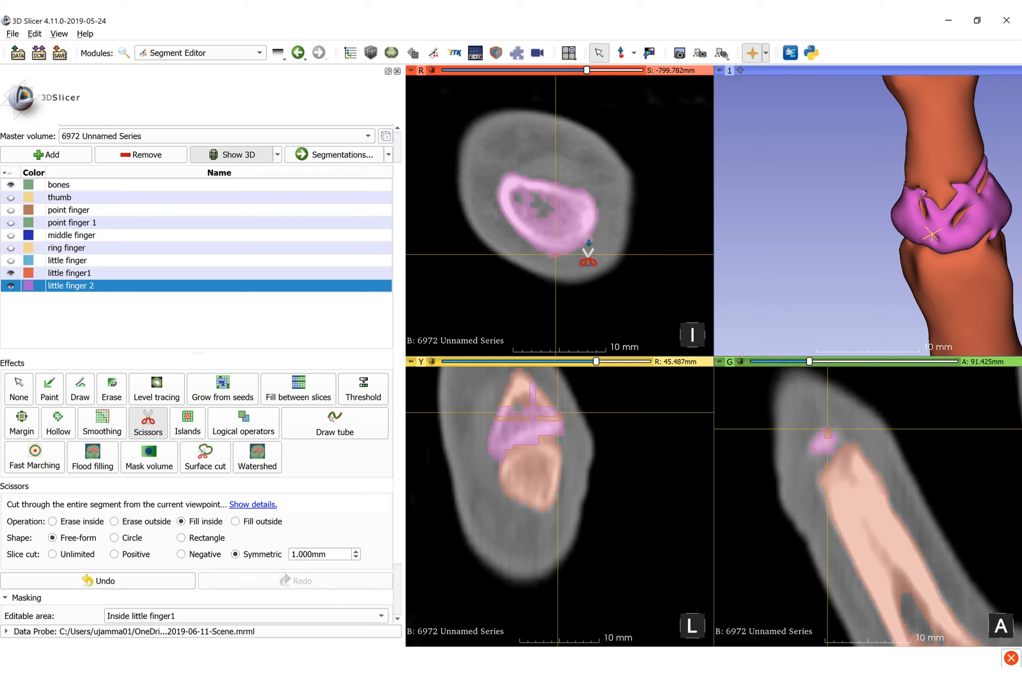
key("shift")
key("shift")
mouse_move(541, 170)
left_mouse_down()
mouse_move(598, 256)
mouse_move(591, 271)
left_mouse_up()
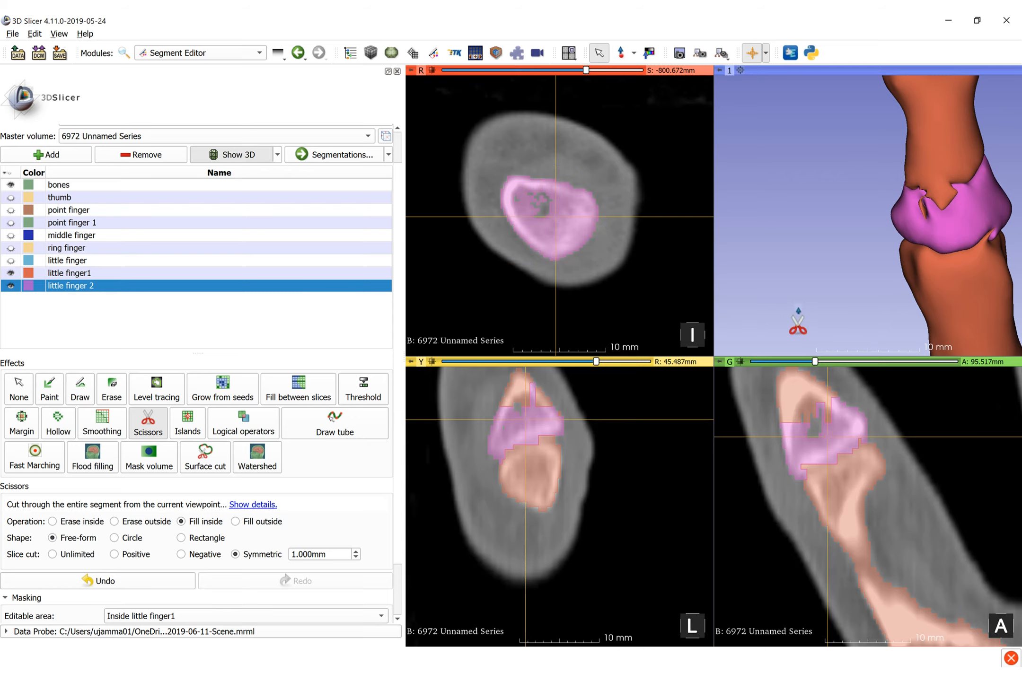
Step: Add the rest of the separated phalanx to little finger 2 as an island, and fill the leftover spur with scissors at S -804.177 mm
key("shift+2")
key("Escape")
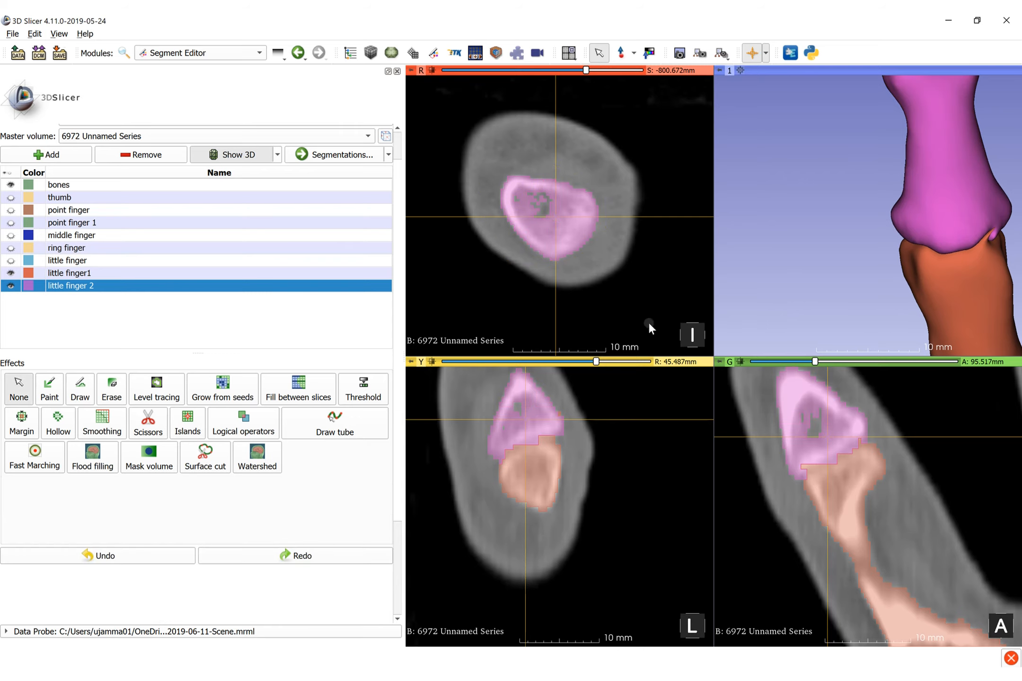
key("shift")
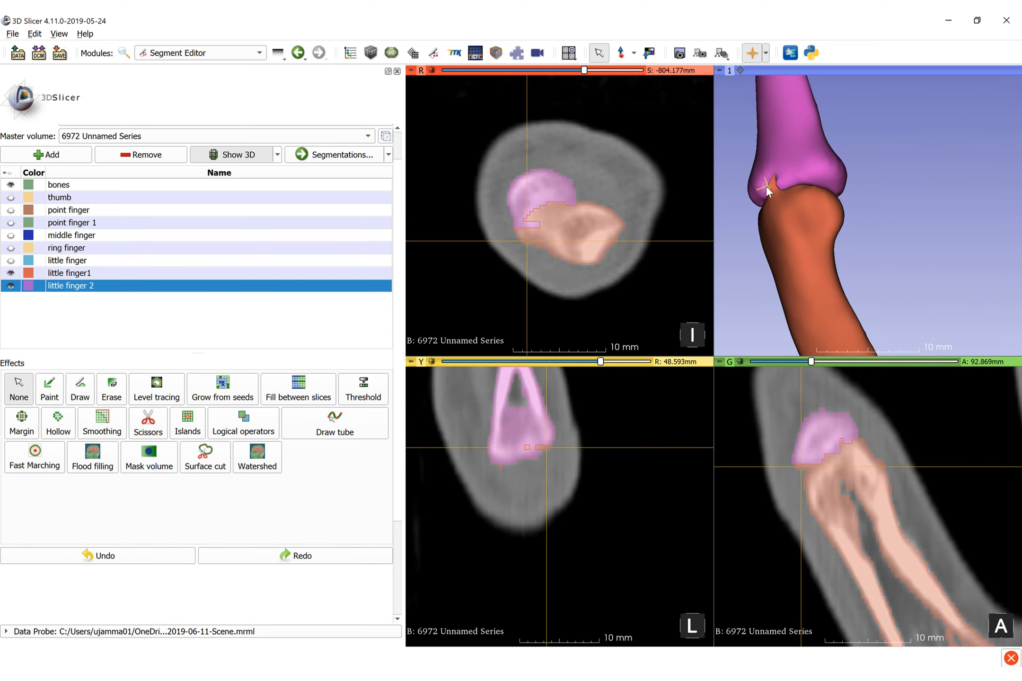
left_click(163, 434)
mouse_move(527, 191)
left_mouse_down()
mouse_move(506, 244)
mouse_move(548, 222)
mouse_move(570, 170)
left_mouse_up()
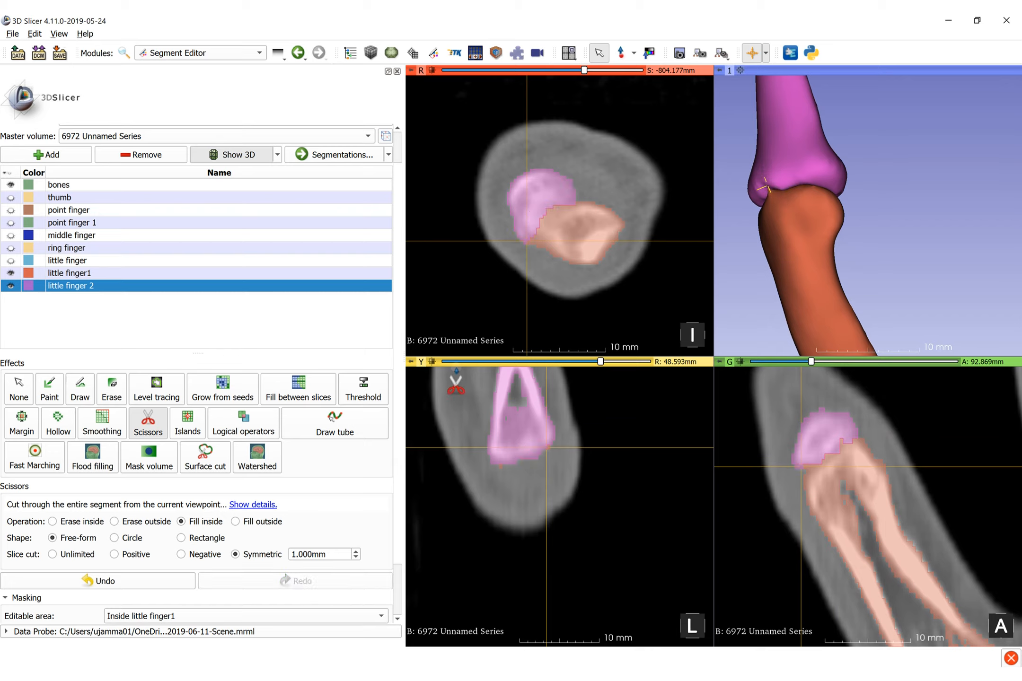
Step: Hide little finger1 and inspect the next joint of little finger 2 in 3D
key("Escape")
left_click_drag(763, 226, 799, 207)
left_click_drag(884, 222, 846, 232)
scroll(869, 265, "down", 5)
scroll(869, 274, "up", 3)
scroll(847, 231, "up", 3)
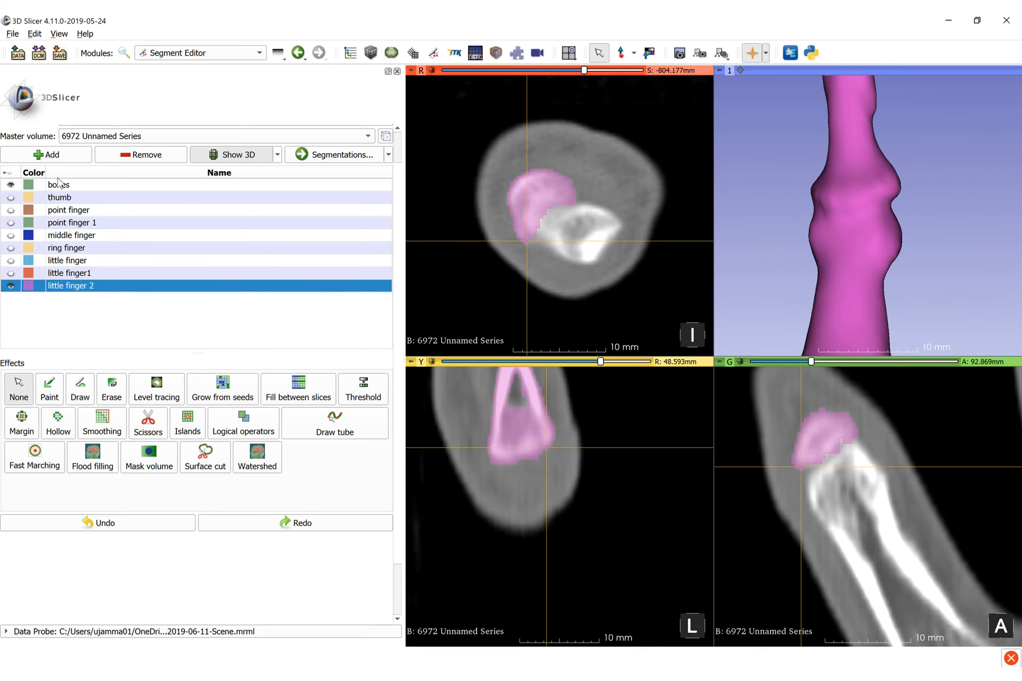
Step: Add a new segment named little finger 3 and activate the Scissors effect for it
left_click(46, 155)
double_click(69, 298)
type("little finger")
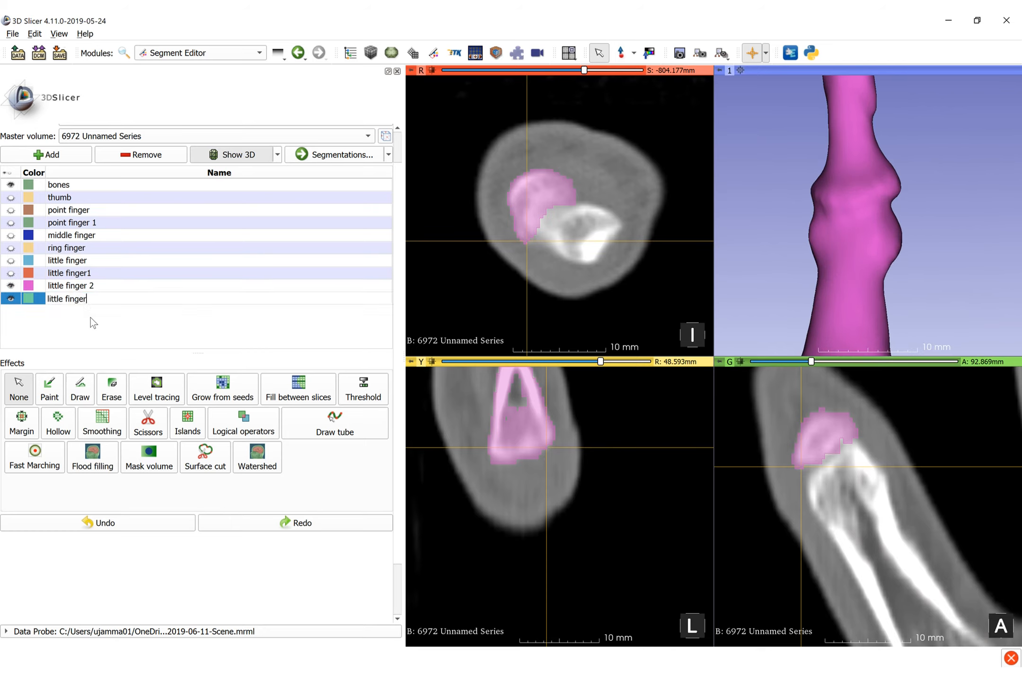
type(" 3")
key("Return")
left_click(148, 423)
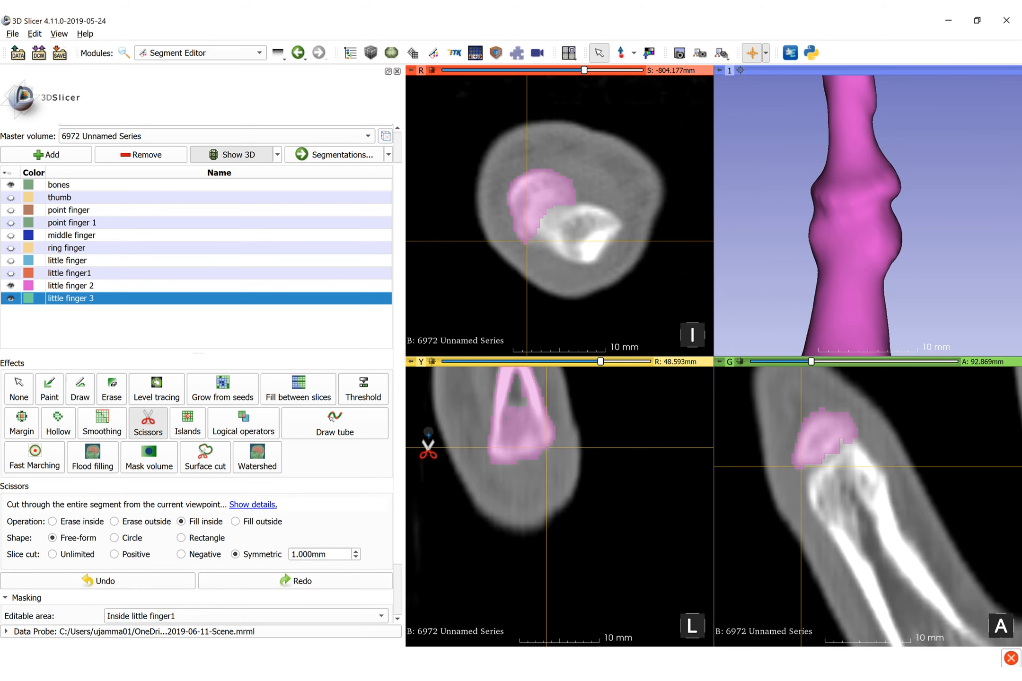
Step: Try to fill the phalanx above the joint with scissors in the sagittal slice, with the editable area set to Inside little finger 3
key("shift")
left_click_drag(399, 398, 395, 500)
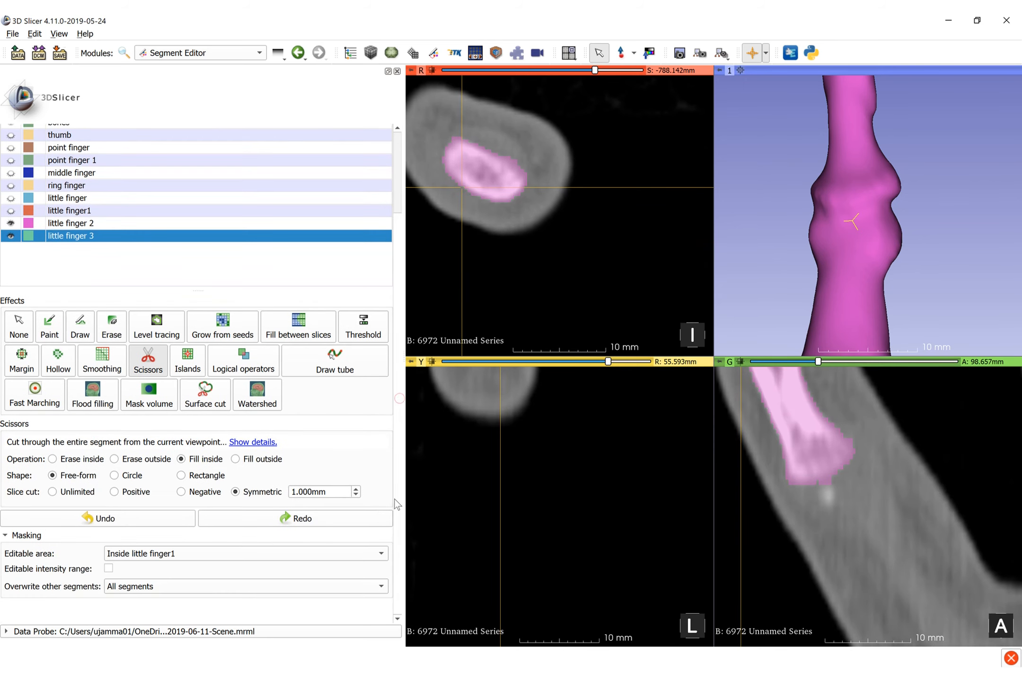
left_click(283, 553)
left_click(186, 642)
middle_click_drag(499, 371, 559, 510)
scroll(559, 509, "up", 1, "ctrl")
middle_click_drag(568, 466, 563, 503)
key("shift")
mouse_move(779, 381)
middle_mouse_down()
mouse_move(854, 486)
mouse_move(866, 527)
middle_mouse_up()
middle_click_drag(493, 186, 595, 265)
mouse_move(514, 397)
left_mouse_down()
mouse_move(516, 477)
mouse_move(571, 412)
left_mouse_up()
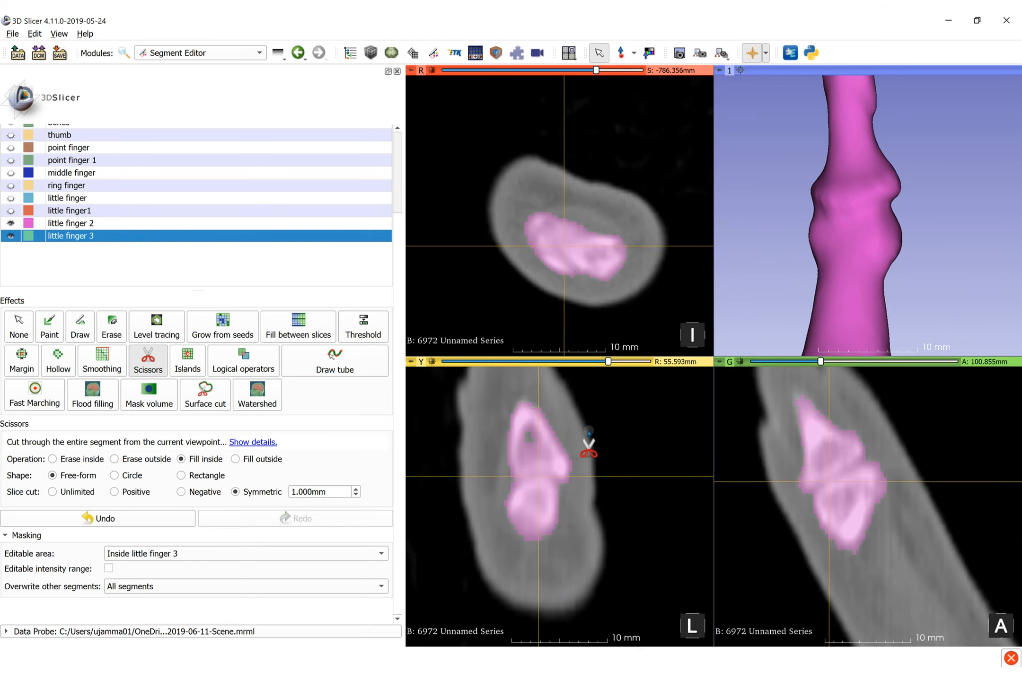
Step: Set the editable area to Inside little finger 2 and fill the phalanx above the joint in sagittal slices R 55.593 mm and R 54.890 mm
left_click(284, 554)
left_click(231, 637)
mouse_move(522, 473)
left_mouse_down()
mouse_move(521, 388)
mouse_move(568, 454)
mouse_move(560, 435)
left_mouse_up()
scroll(539, 482, "down", 1)
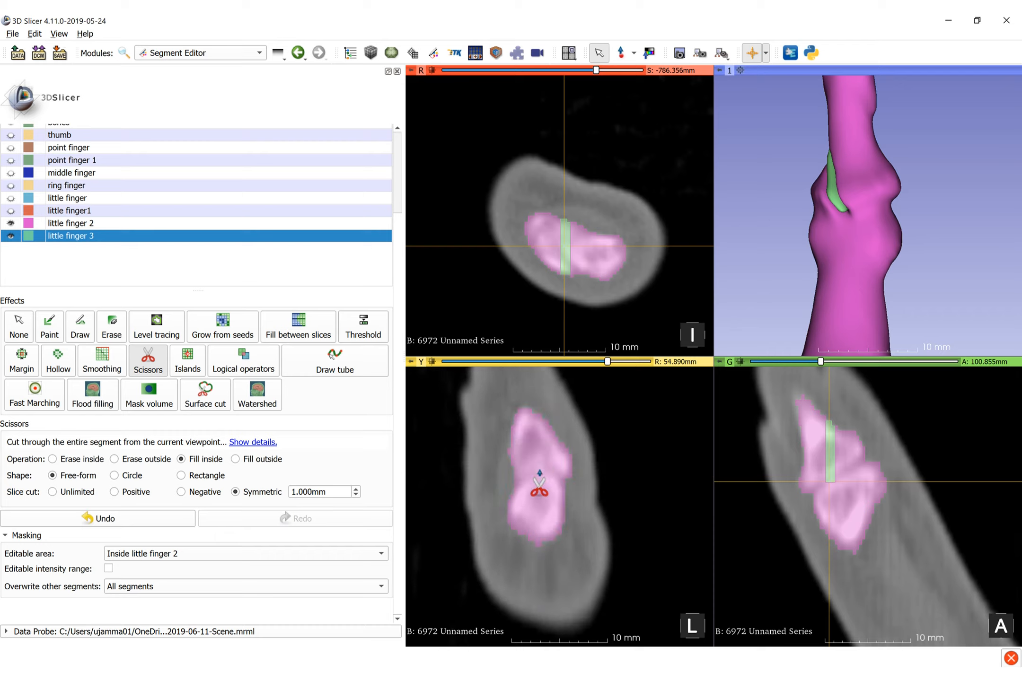
mouse_move(520, 401)
left_mouse_down()
mouse_move(506, 478)
mouse_move(574, 435)
mouse_move(570, 404)
left_mouse_up()
Step: Fill the phalanx end above the joint with scissors in successive coronal slices from A 100.855 mm to A 103.668 mm
mouse_move(789, 416)
left_mouse_down()
mouse_move(797, 489)
mouse_move(873, 417)
left_mouse_up()
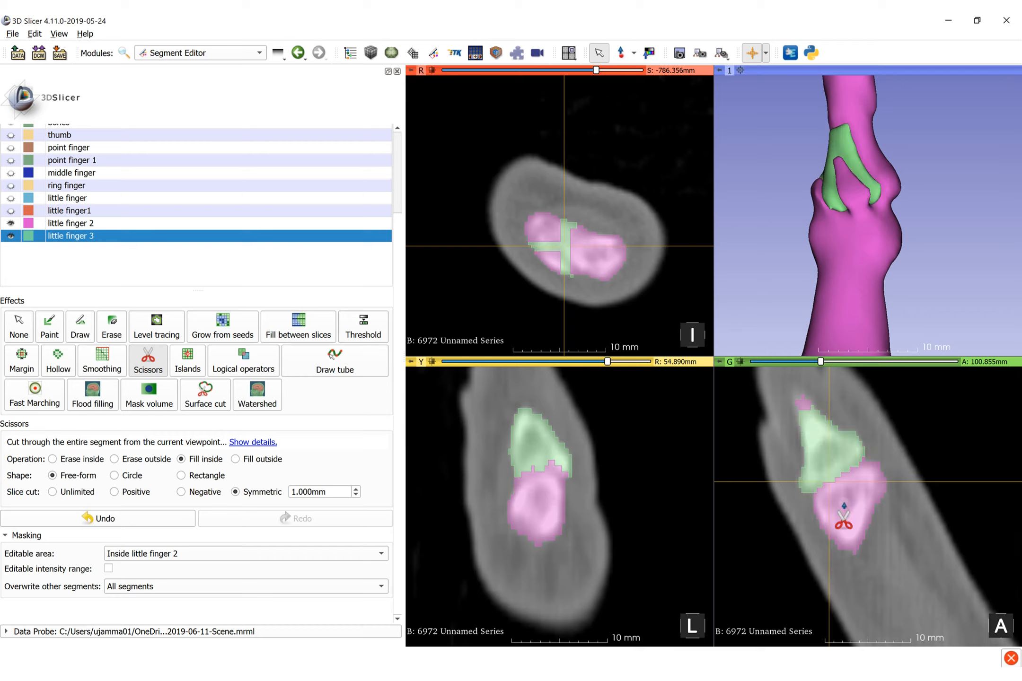
scroll(845, 505, "up", 2)
mouse_move(787, 420)
left_mouse_down()
mouse_move(789, 463)
mouse_move(824, 480)
mouse_move(848, 400)
left_mouse_up()
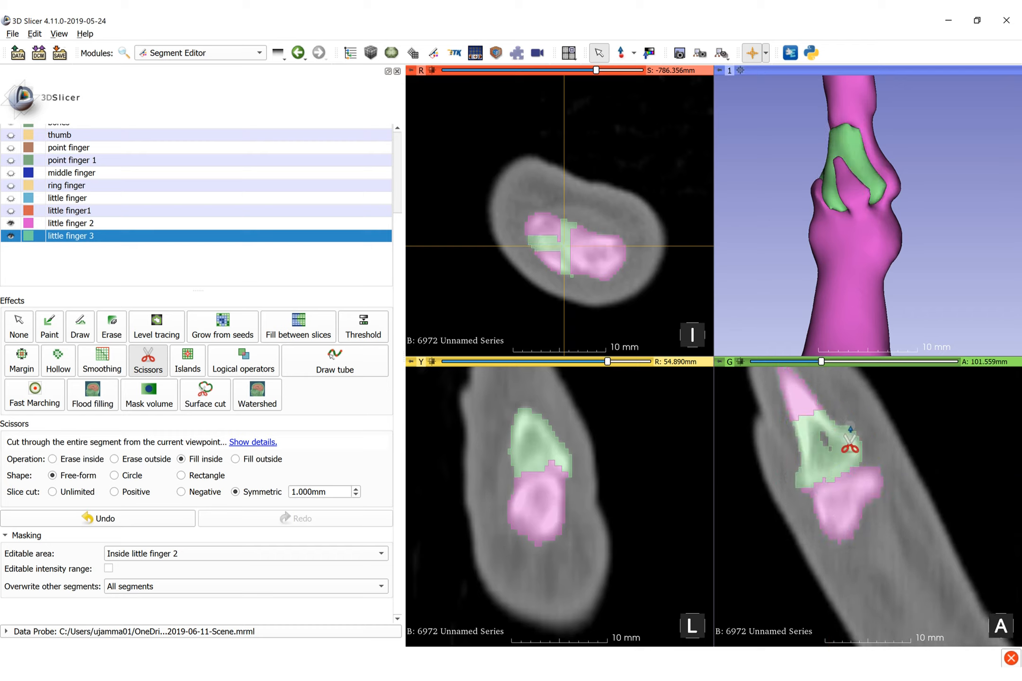
scroll(842, 426, "up", 2)
mouse_move(787, 419)
left_mouse_down()
mouse_move(820, 503)
mouse_move(843, 399)
left_mouse_up()
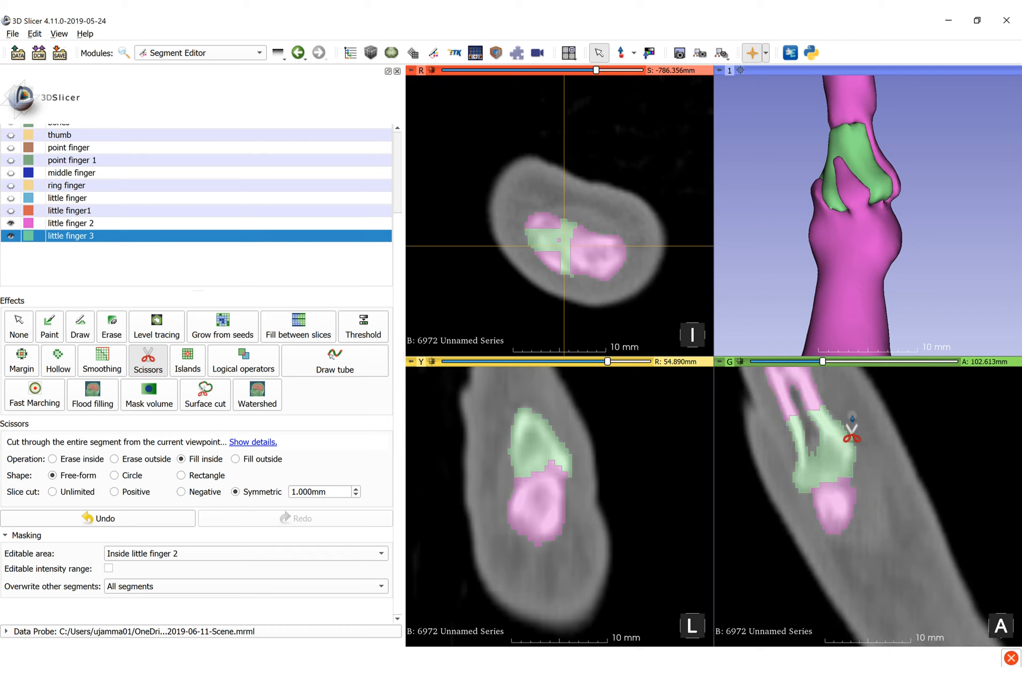
scroll(850, 424, "up", 1)
mouse_move(782, 416)
left_mouse_down()
mouse_move(782, 470)
mouse_move(848, 418)
mouse_move(856, 438)
left_mouse_up()
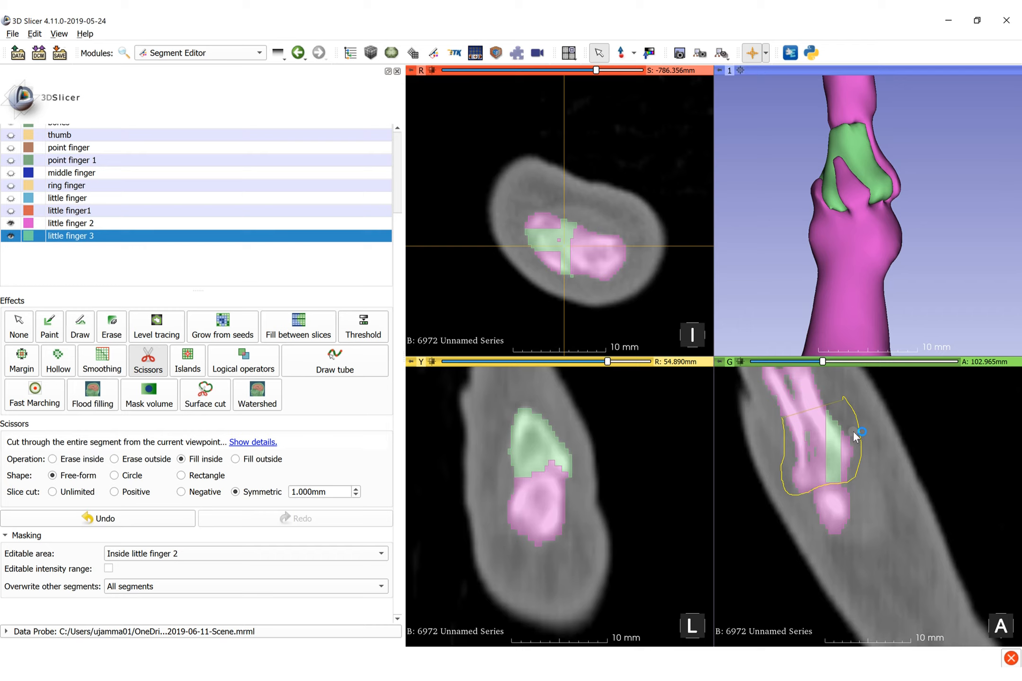
scroll(849, 426, "up", 1)
mouse_move(779, 416)
left_mouse_down()
mouse_move(782, 461)
mouse_move(845, 432)
left_mouse_up()
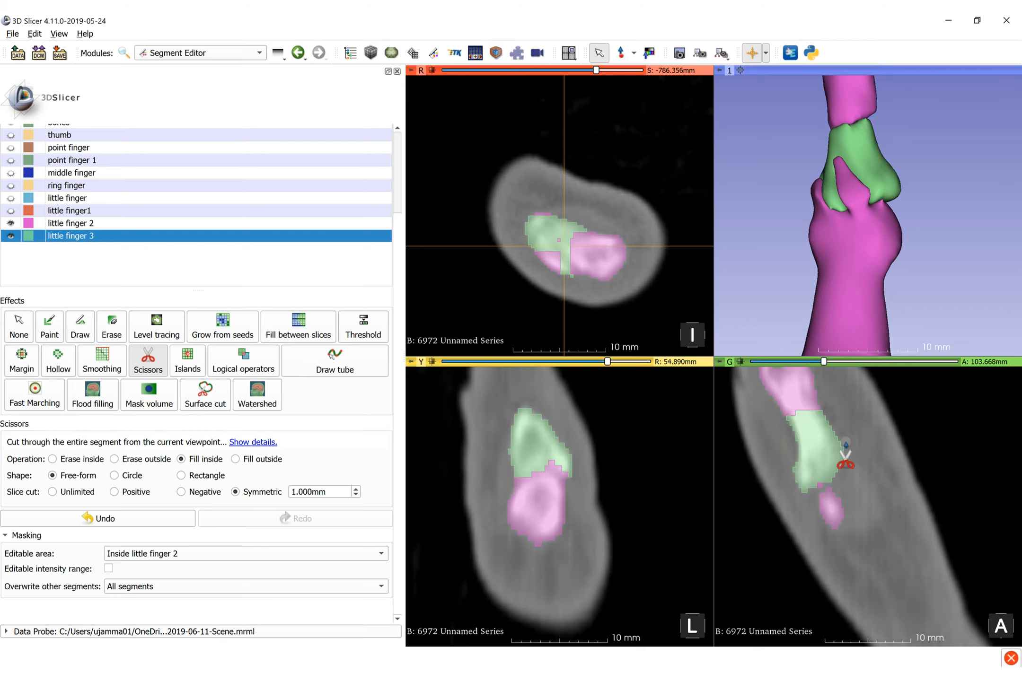
left_click_drag(819, 475, 833, 486)
scroll(837, 455, "up", 1)
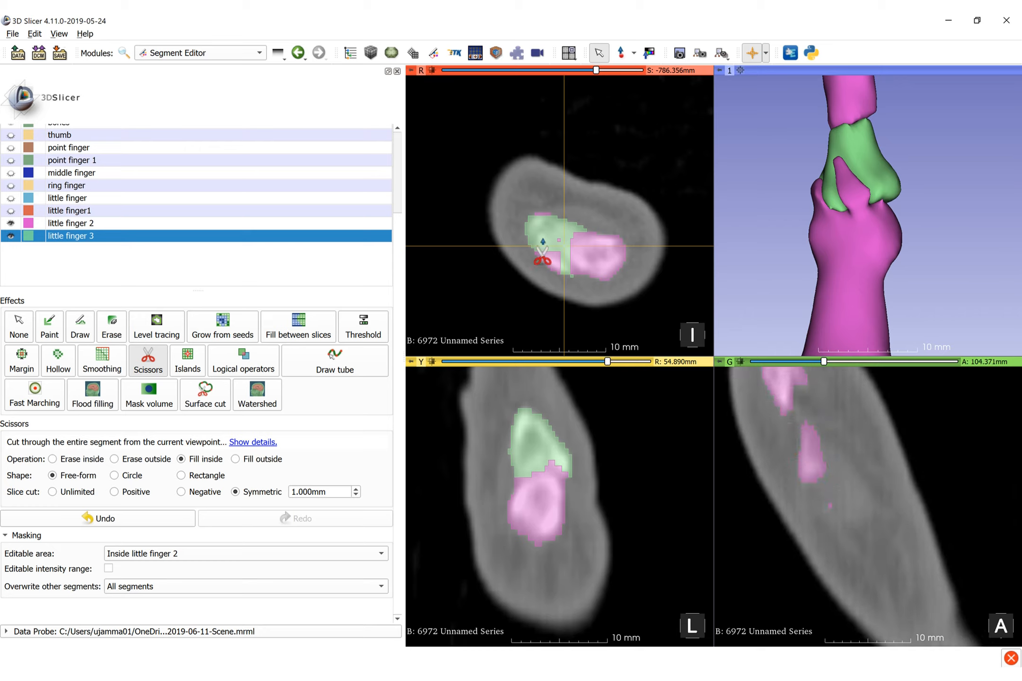
Step: Fill the remaining pink patches of the phalanx in axial slice S -786.356 mm and inspect the joint's other side in 3D
left_click_drag(540, 238, 562, 251)
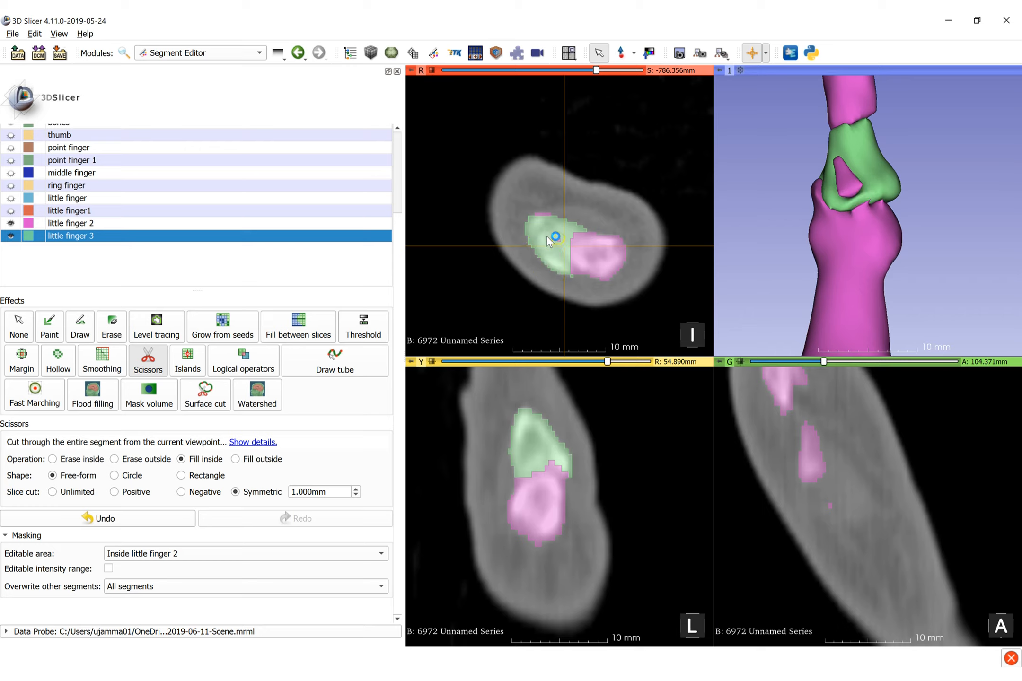
left_click_drag(545, 231, 571, 209)
left_click_drag(818, 247, 935, 232)
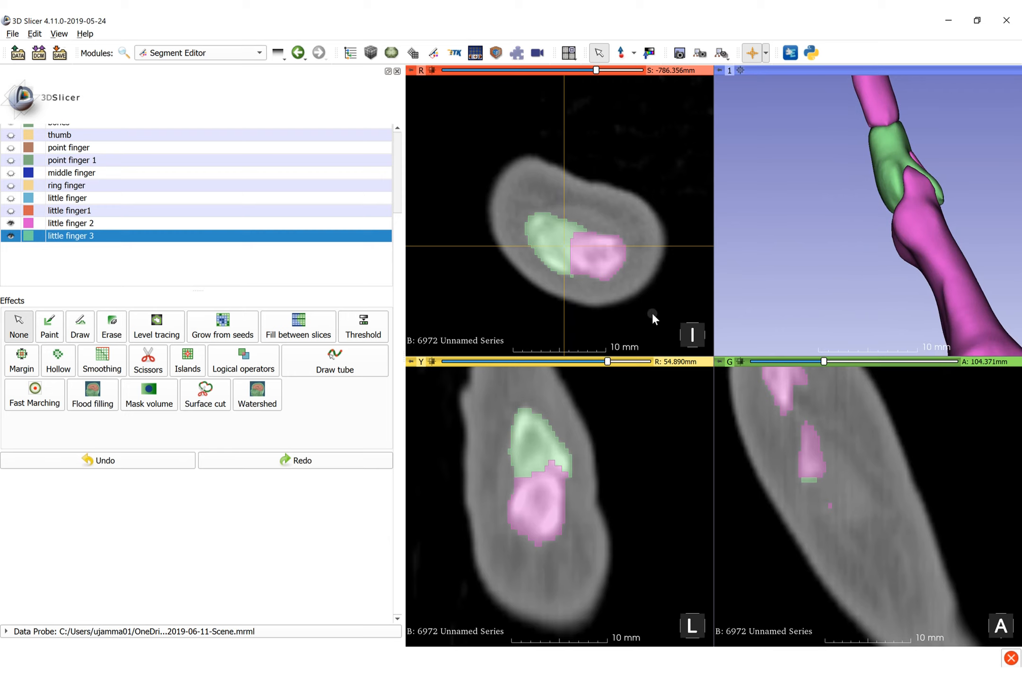
Step: Fill the leftover spur of the phalanx with scissors in coronal slices A 100.152 mm, A 99.449 mm and slightly beyond
scroll(812, 466, "down", 10)
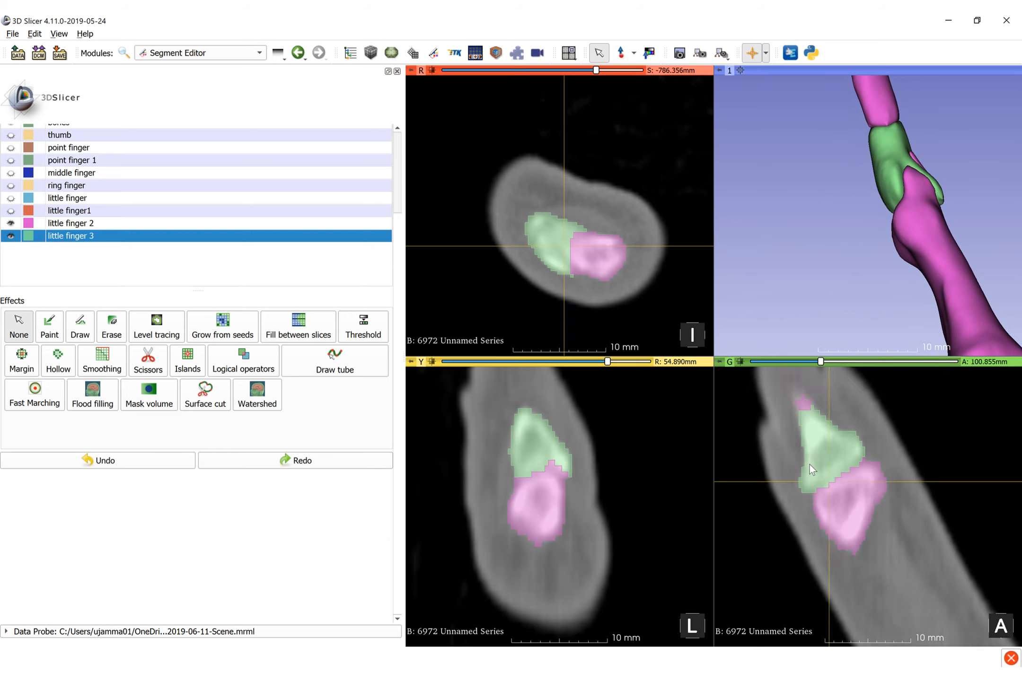
key("shift+1")
mouse_move(800, 414)
left_mouse_down()
mouse_move(796, 520)
mouse_move(853, 457)
mouse_move(850, 430)
left_mouse_up()
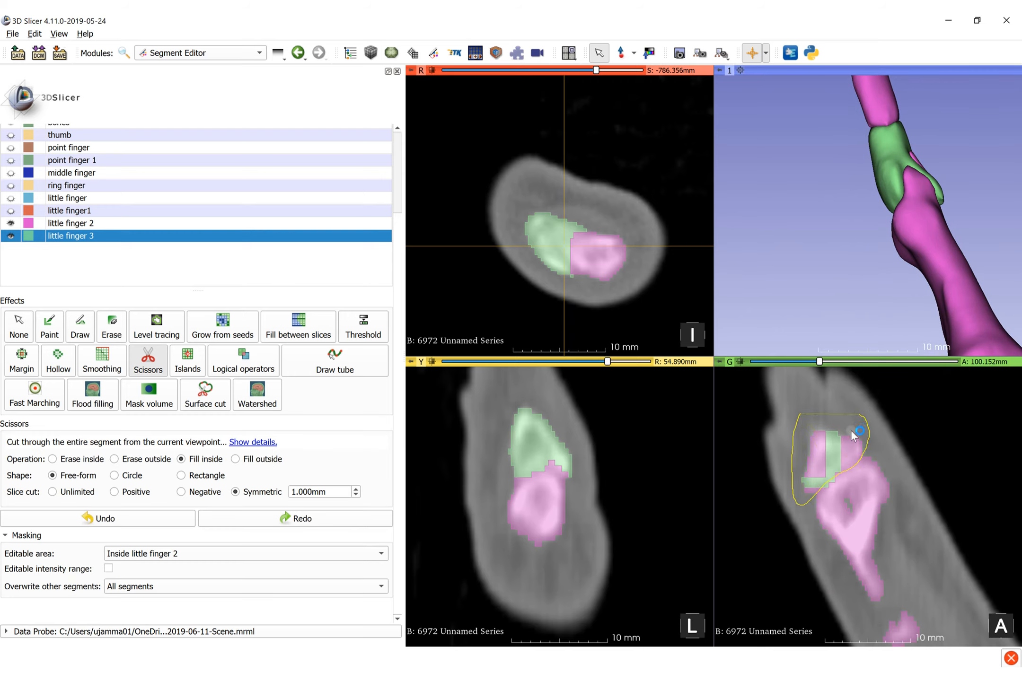
scroll(817, 430, "up", 2)
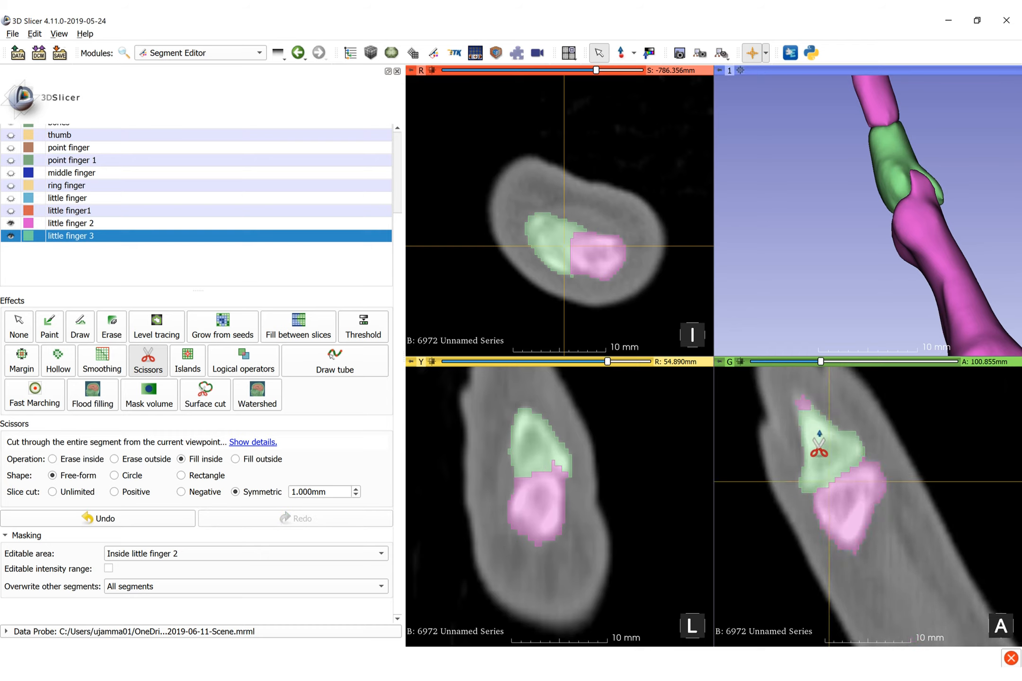
scroll(816, 431, "down", 3)
mouse_move(812, 429)
left_mouse_down()
mouse_move(793, 488)
mouse_move(850, 466)
left_mouse_up()
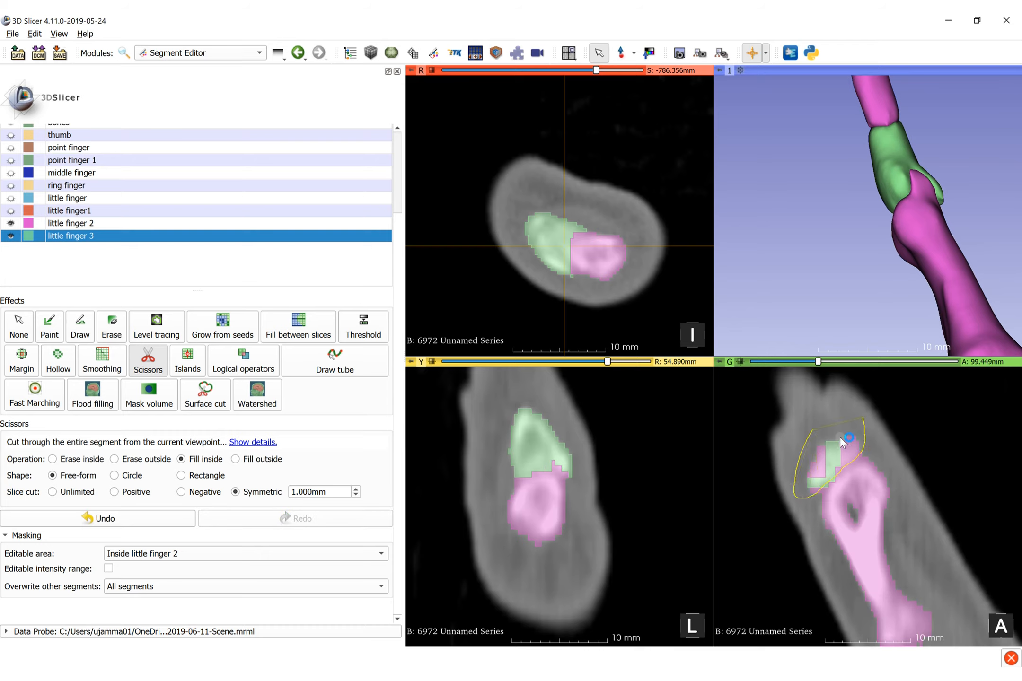
scroll(825, 437, "down", 2)
mouse_move(819, 429)
left_mouse_down()
mouse_move(812, 439)
mouse_move(853, 465)
mouse_move(868, 422)
mouse_move(827, 457)
mouse_move(867, 443)
left_mouse_up()
scroll(859, 397, "down", 1)
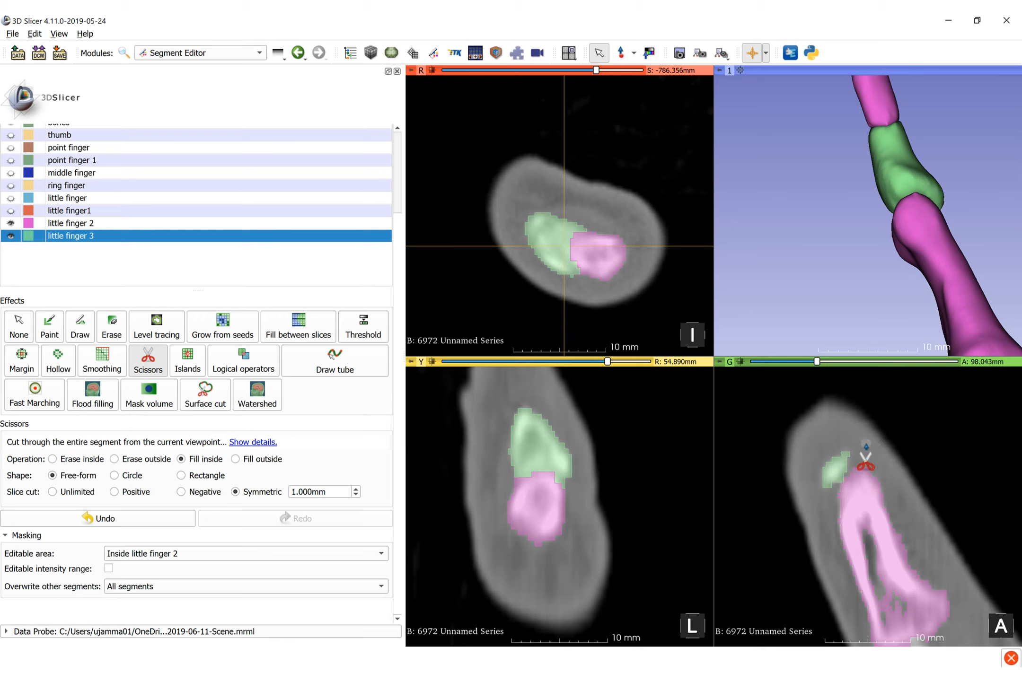
Step: Add the separated fingertip part of little finger 2 to little finger 3 as a selected island
key("Escape")
left_click(187, 359)
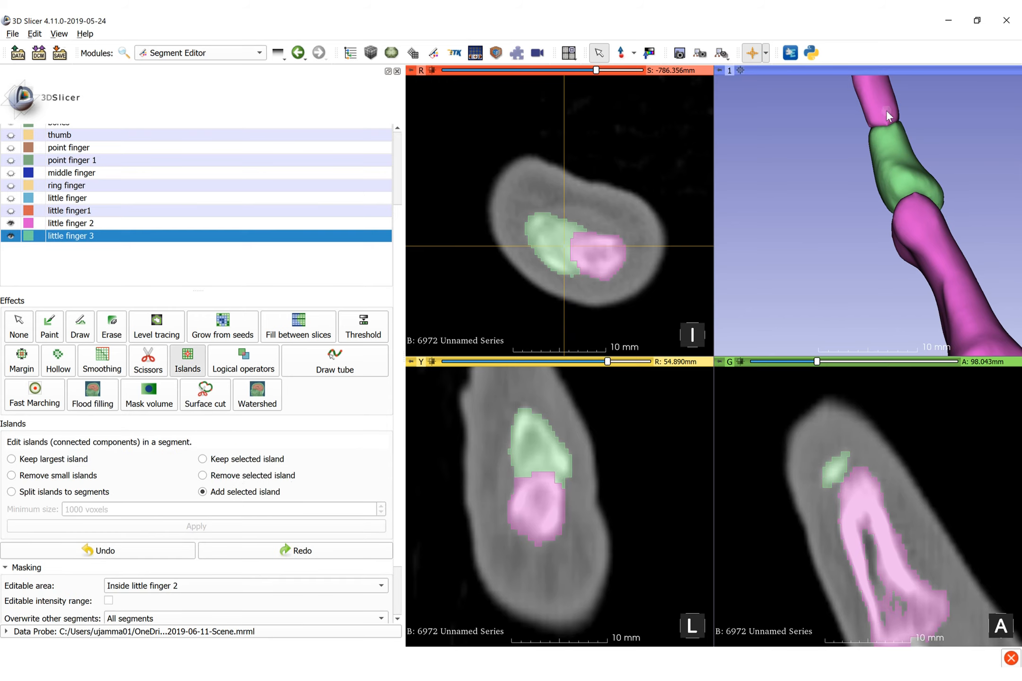
key("shift")
left_click(512, 224)
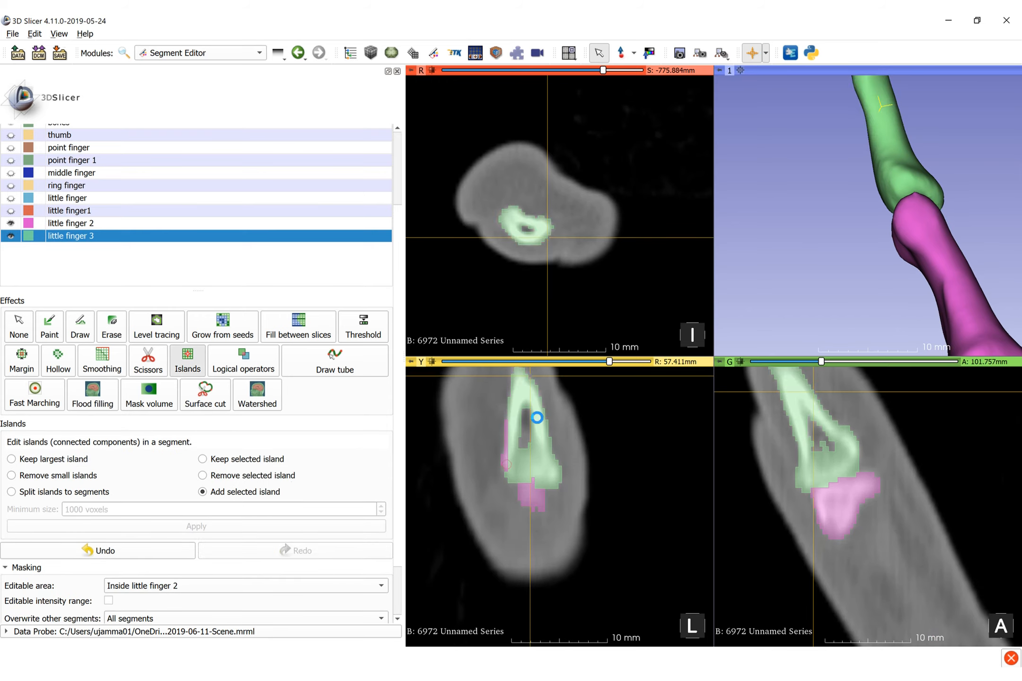
key("Escape")
Step: Show the little finger1 and little finger segments again and view the whole finger in 3D
scroll(854, 231, "down", 5)
left_click(11, 210)
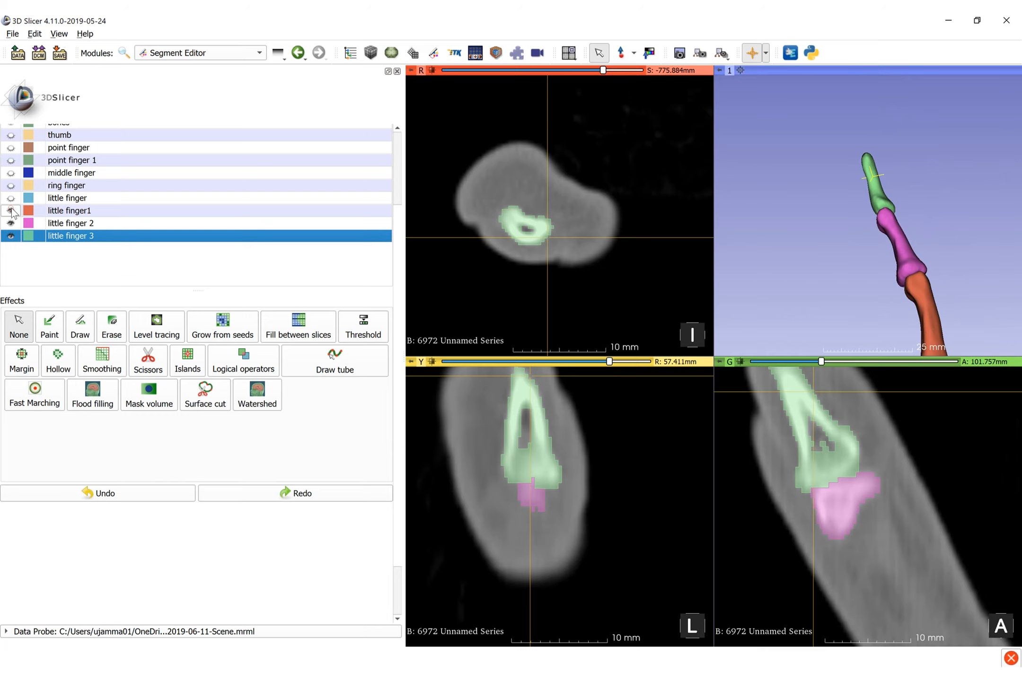
left_click(11, 198)
scroll(859, 288, "down", 5)
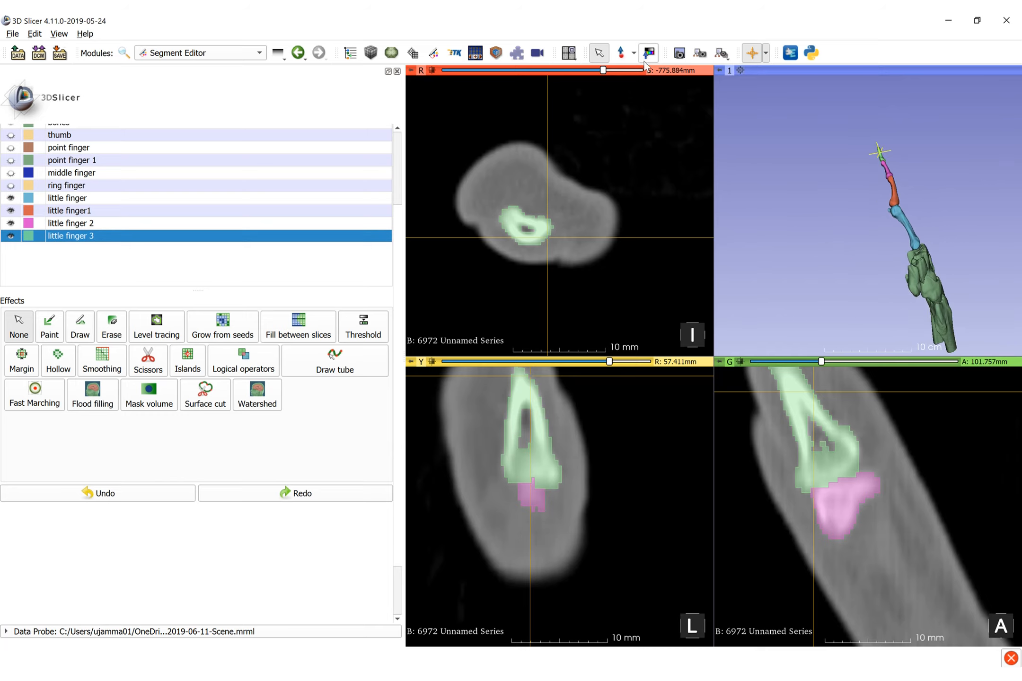
Step: Switch to the 3D-only layout and enlarge and turn the hand until its flat side faces the viewer
left_click(568, 52)
left_click(591, 193)
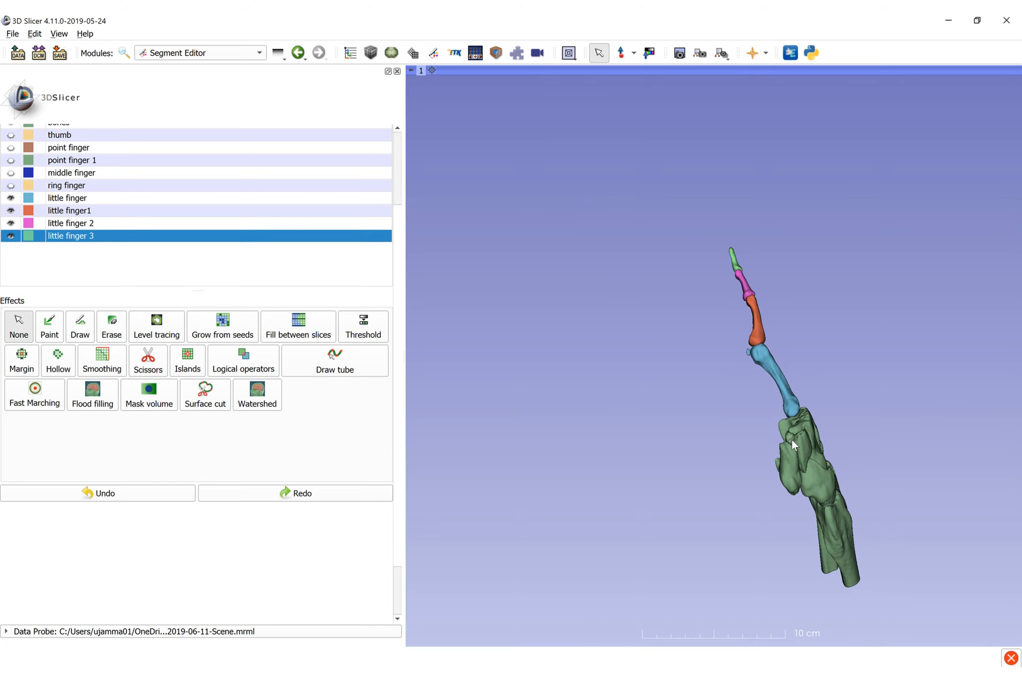
middle_click_drag(788, 437, 717, 384)
right_click_drag(710, 374, 656, 449)
left_click_drag(656, 449, 846, 384)
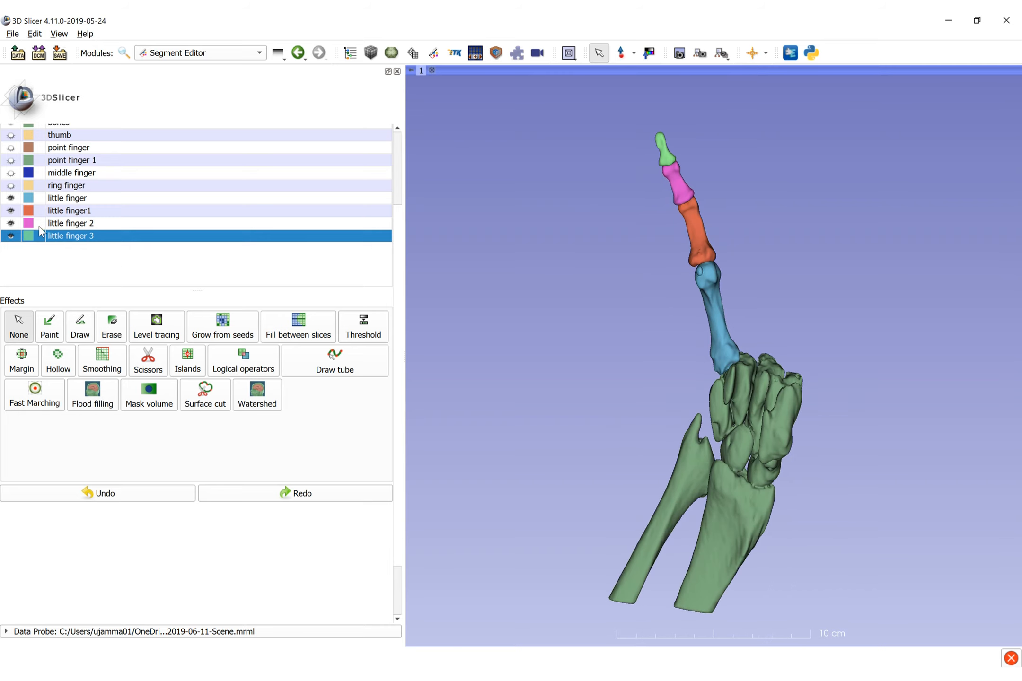
Step: Show the ring finger, middle finger, point finger 1, point finger and thumb segments and view the complete hand from the other side
left_click(10, 185)
left_click(10, 173)
left_click(10, 160)
left_click(10, 147)
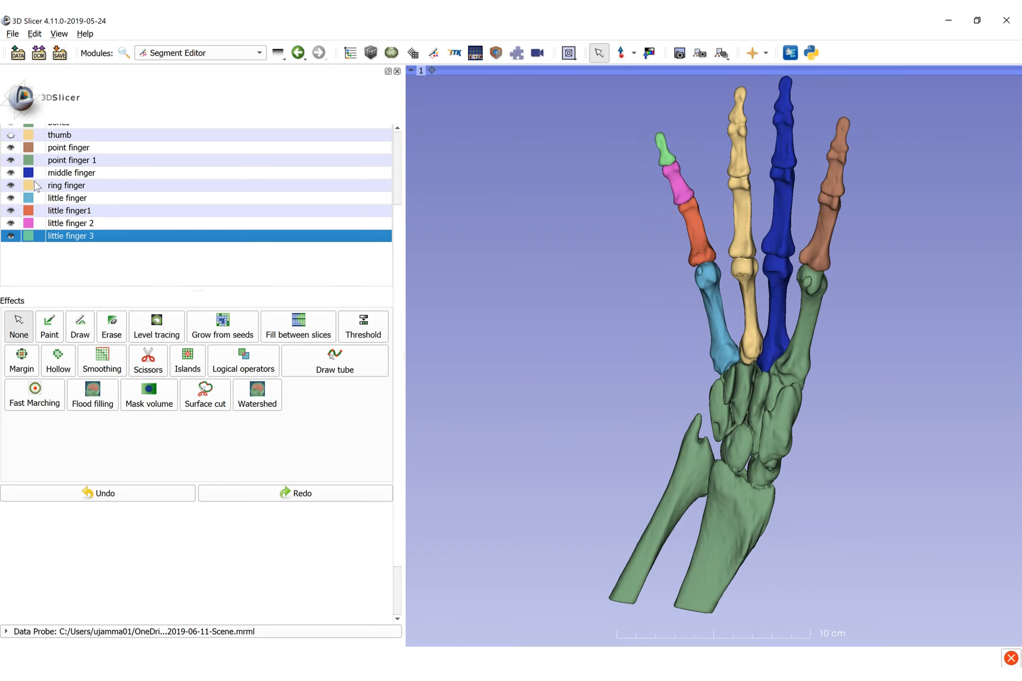
scroll(399, 255, "up", 3)
left_click(11, 234)
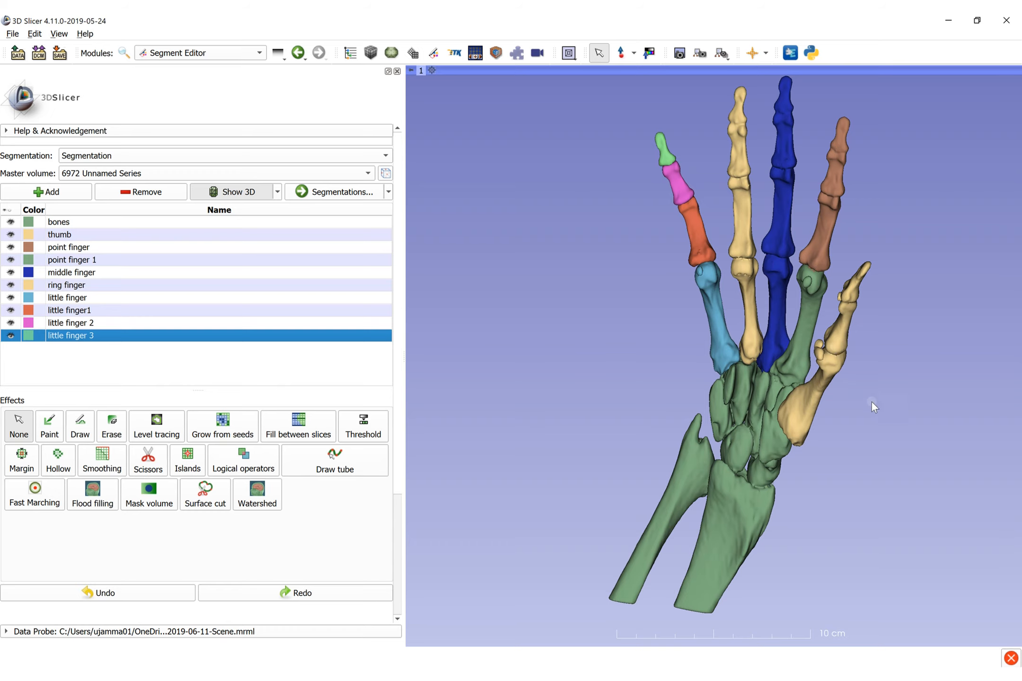
left_click_drag(872, 401, 658, 318)
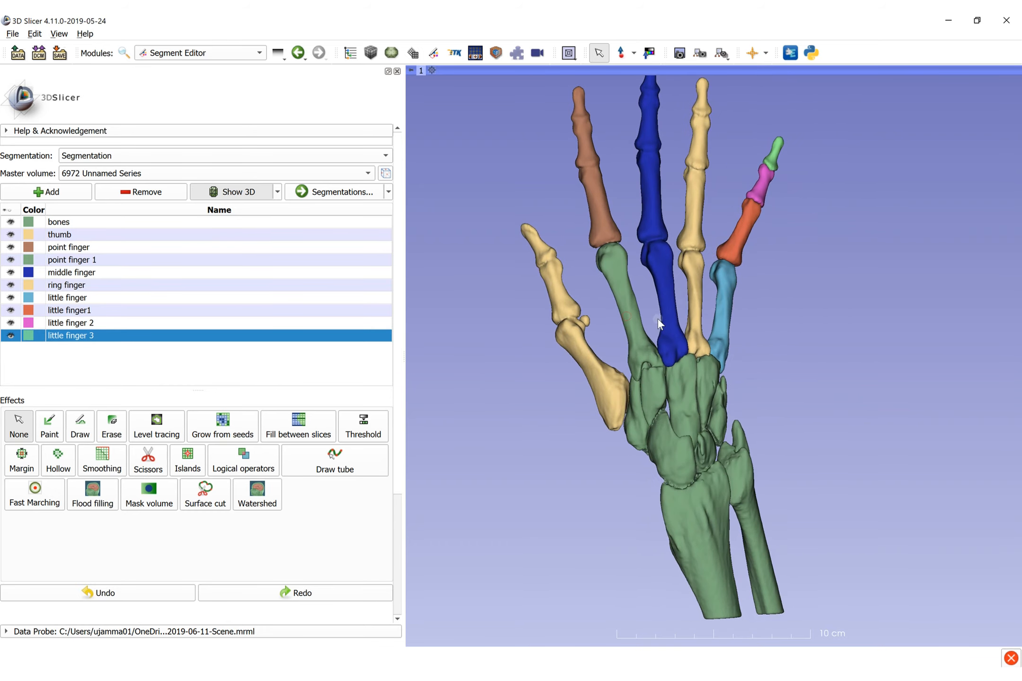